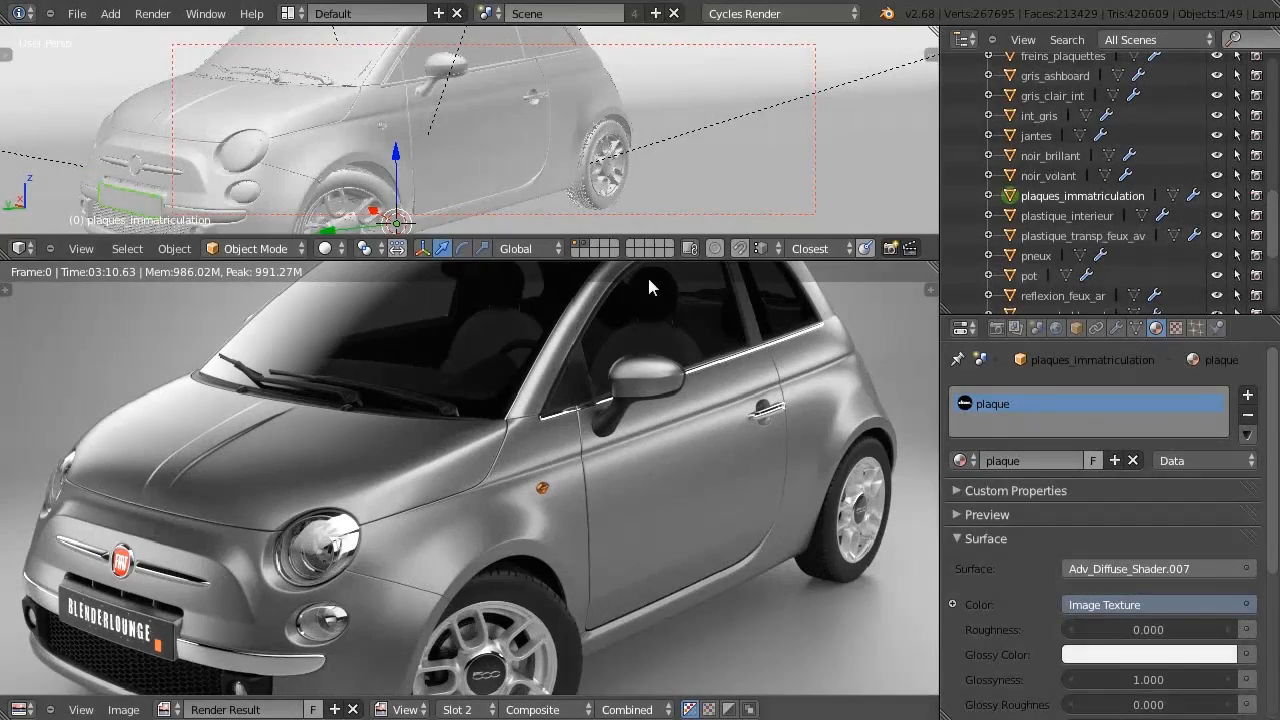
Inspect the int_gris, noir_brillant and jantes objects, finishing with the jantes wheel rims framed in the 3D view.
{"action": "middle_click_drag", "start_coordinate": [496, 109], "coordinate": [598, 112]}
{"action": "scroll", "coordinate": [504, 134], "scroll_direction": "down", "scroll_amount": 5}
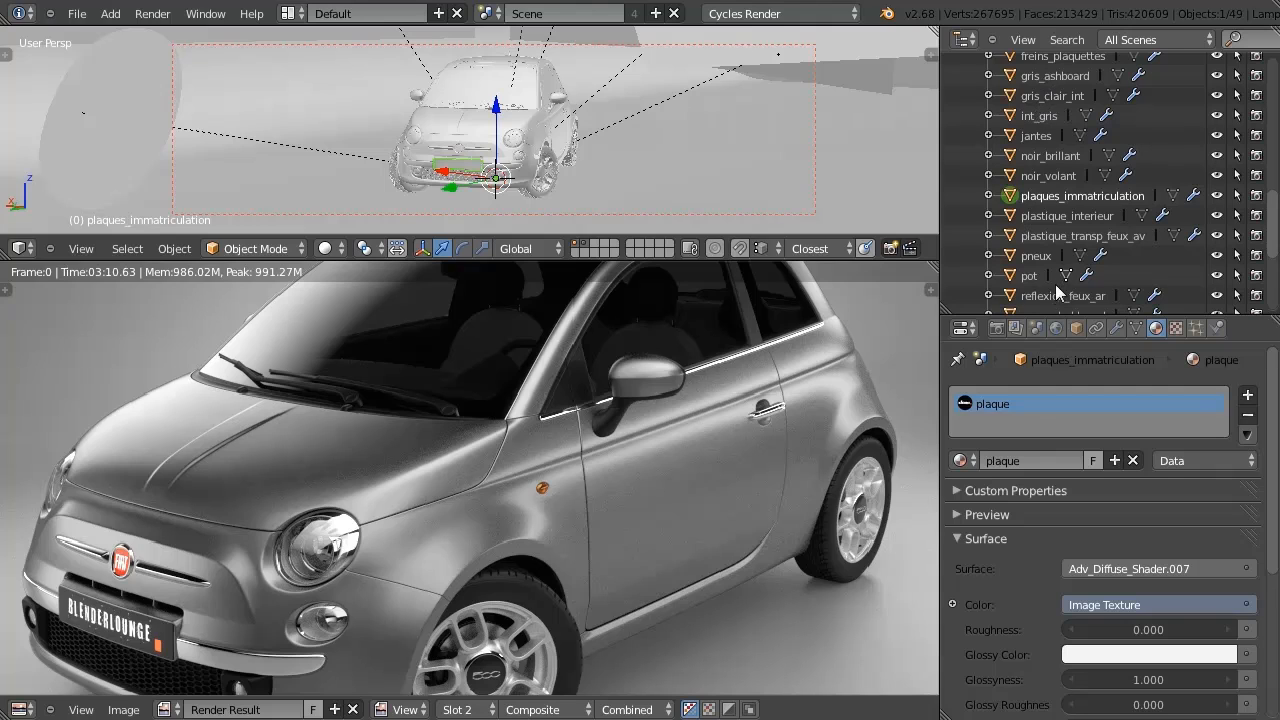
{"action": "scroll", "coordinate": [1040, 140], "scroll_direction": "up", "scroll_amount": 1}
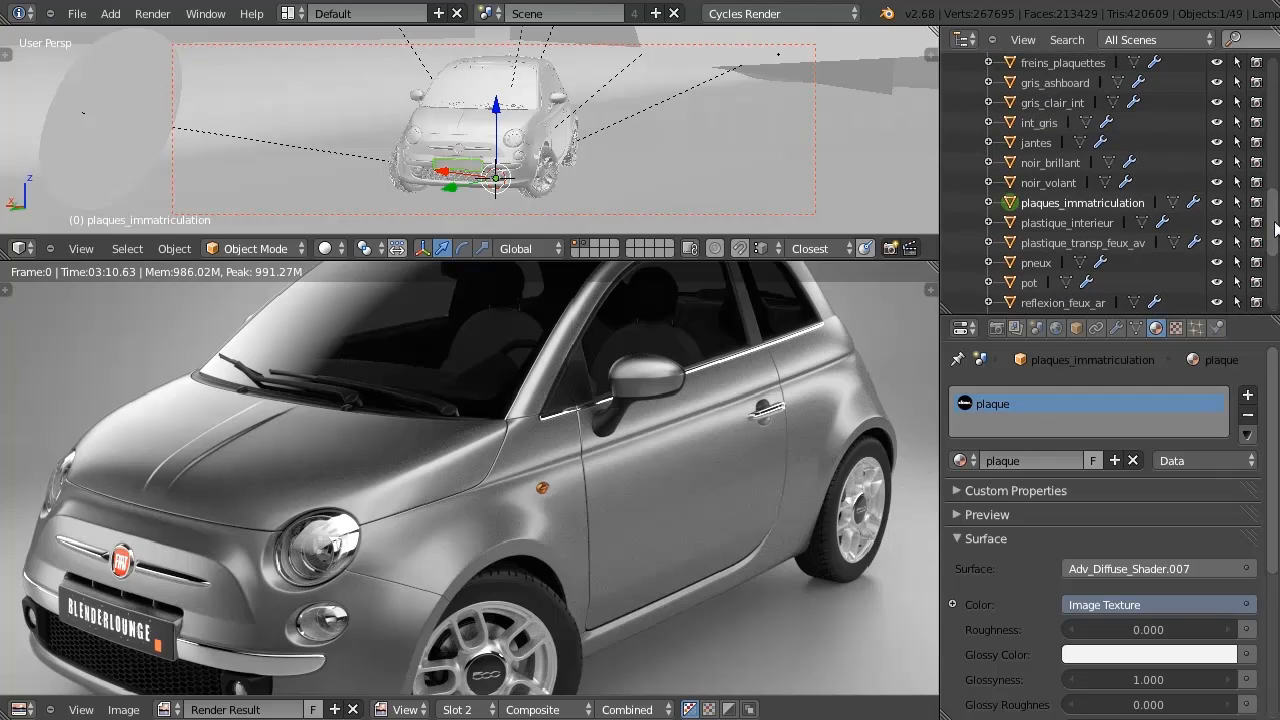
{"action": "left_click", "coordinate": [1038, 142]}
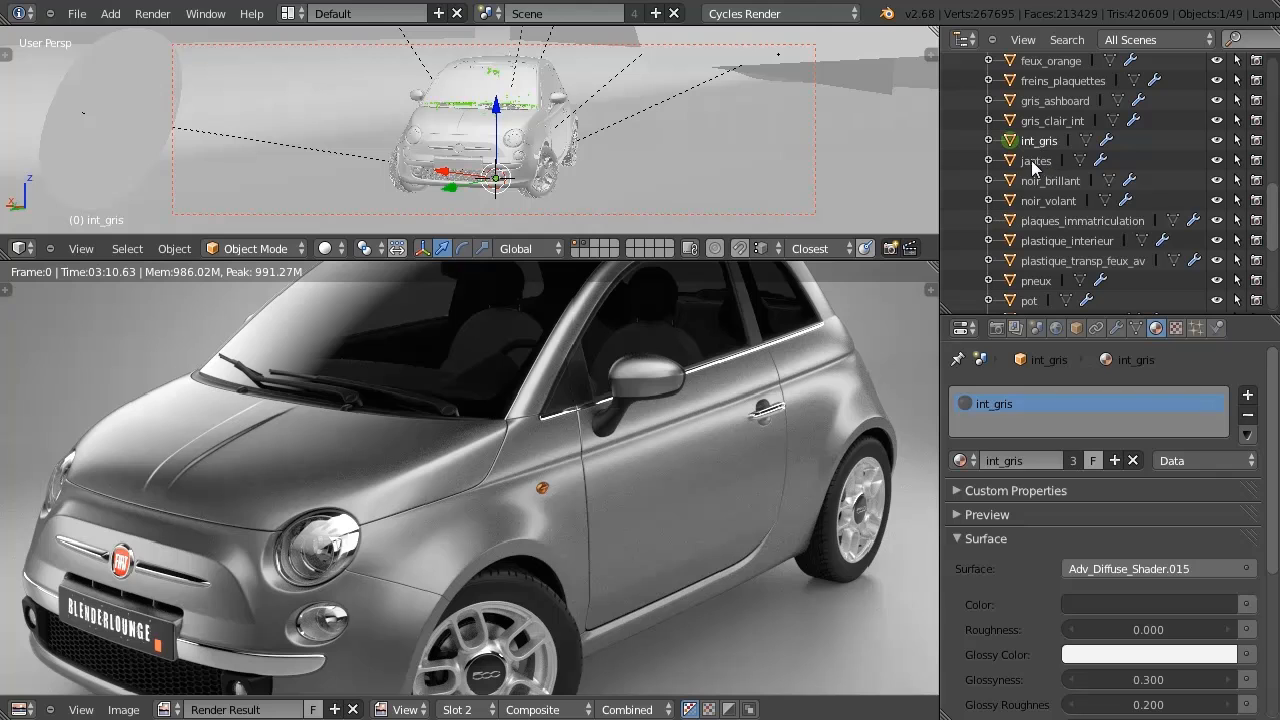
{"action": "left_click", "coordinate": [1031, 160]}
{"action": "left_click", "coordinate": [1041, 182]}
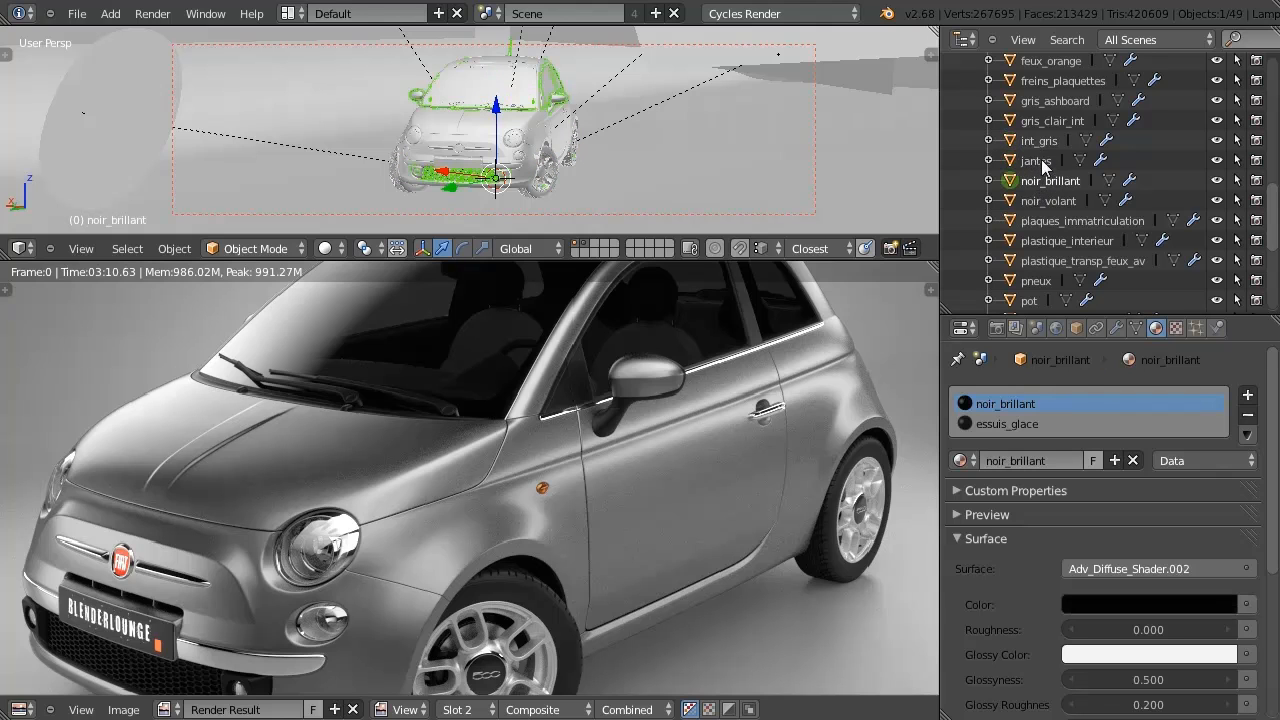
{"action": "left_click", "coordinate": [1038, 160]}
{"action": "key", "text": "KP_Decimal"}
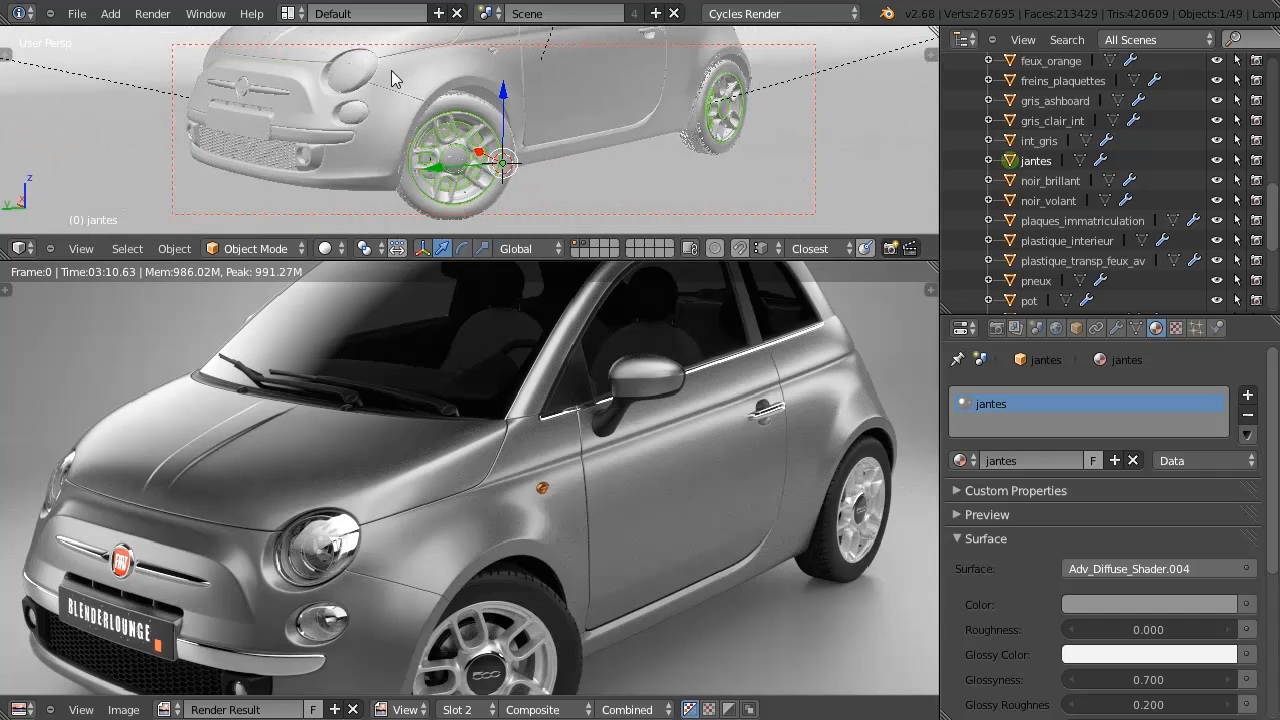
Select the Alu object in the voiture hierarchy and examine its parts on the front and side of the car.
{"action": "left_click_drag", "start_coordinate": [1267, 204], "coordinate": [1278, 104]}
{"action": "left_click", "coordinate": [1029, 94]}
{"action": "key", "text": "KP_Decimal"}
{"action": "middle_click_drag", "start_coordinate": [419, 113], "coordinate": [450, 112]}
{"action": "middle_click_drag", "start_coordinate": [600, 75], "coordinate": [470, 117], "text": "shift"}
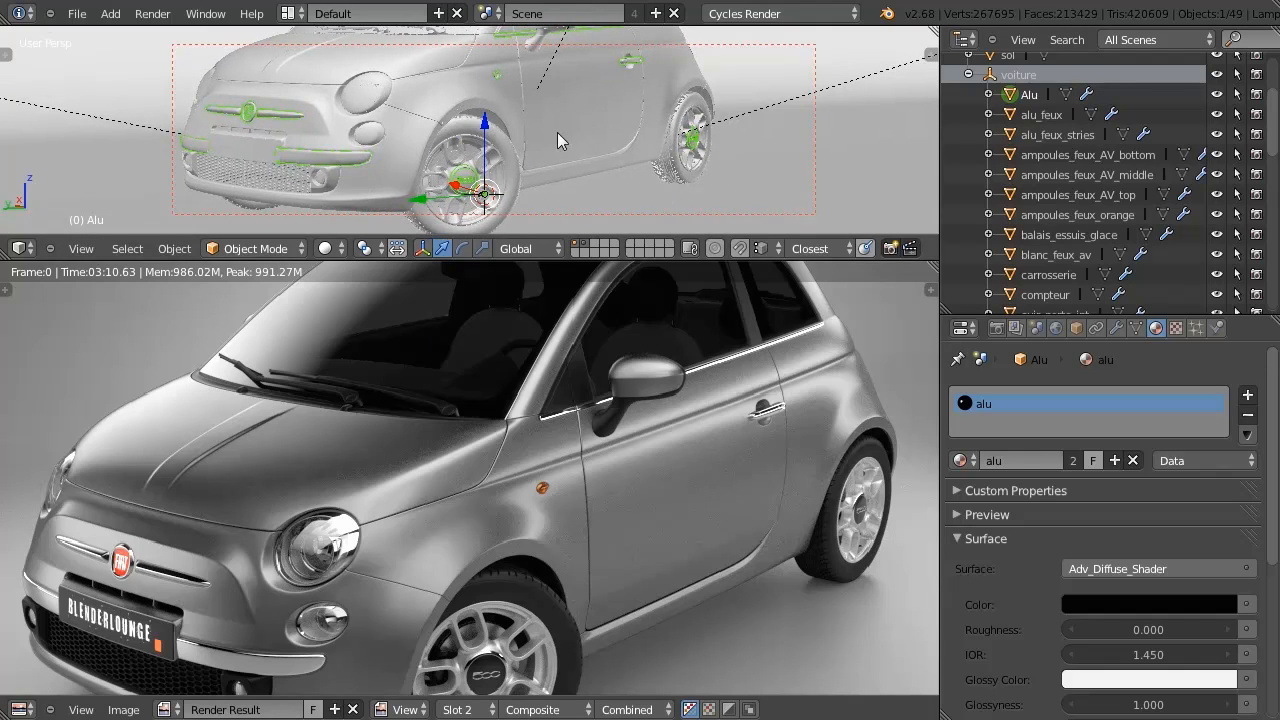
{"action": "middle_click_drag", "start_coordinate": [532, 112], "coordinate": [488, 150]}
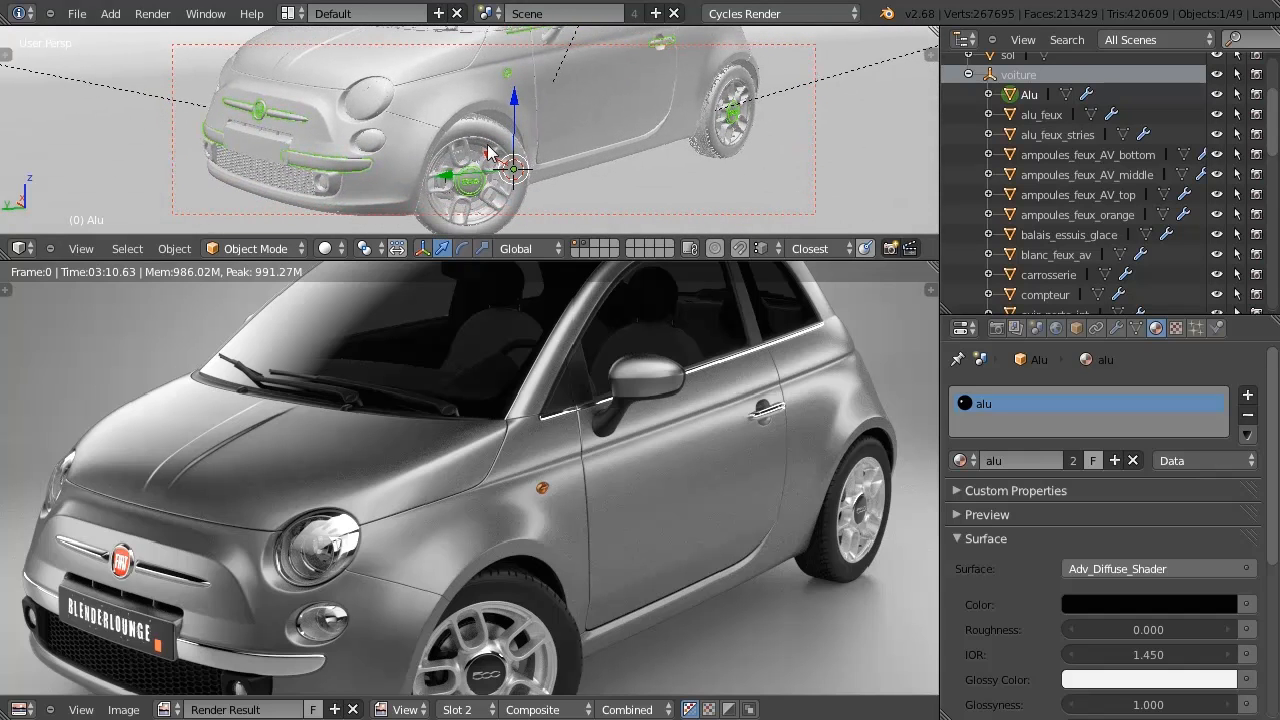
Go through the headlight aluminium and bulb objects from alu_feux to ampoules_feux_orange to inspect each one on the car.
{"action": "left_click", "coordinate": [1040, 116]}
{"action": "left_click", "coordinate": [1047, 134]}
{"action": "left_click", "coordinate": [1053, 155]}
{"action": "left_click", "coordinate": [1051, 176]}
{"action": "left_click", "coordinate": [1041, 213]}
{"action": "middle_click_drag", "start_coordinate": [421, 139], "coordinate": [529, 123]}
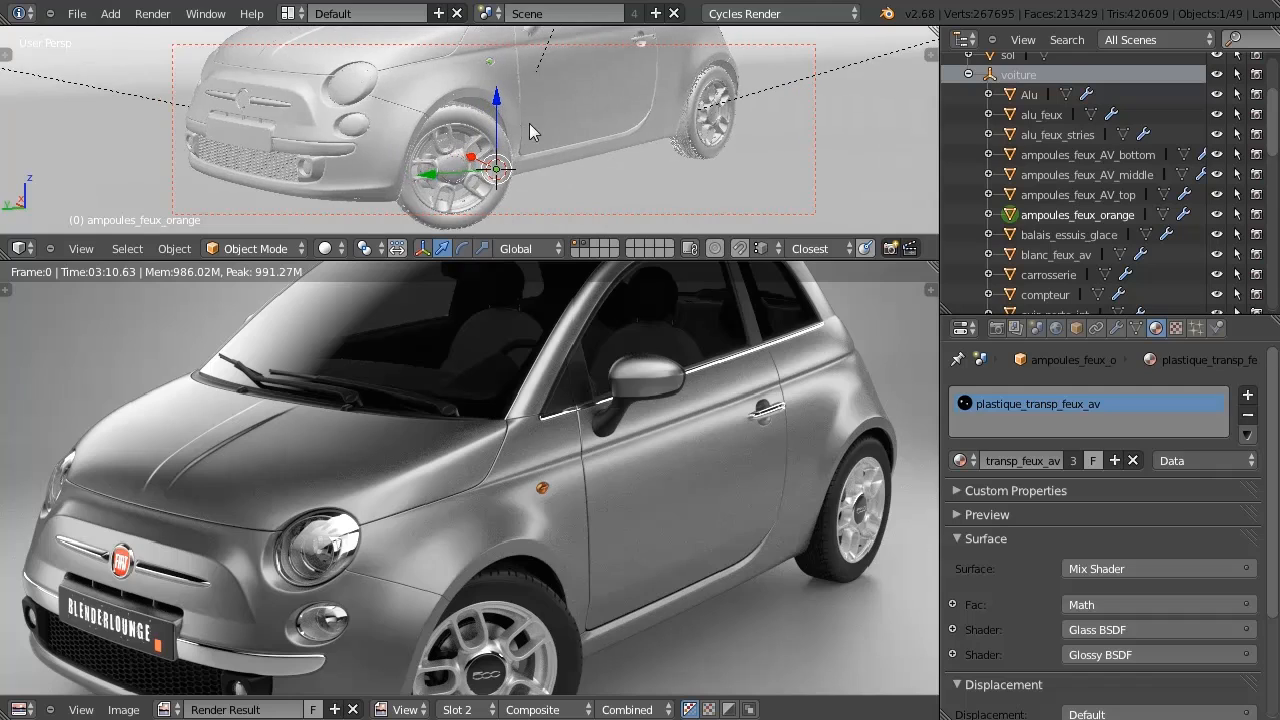
Collapse the voiture hierarchy and review the scene's main objects Lights, sol and voiture, ending with Camera selected.
{"action": "left_click", "coordinate": [1017, 74]}
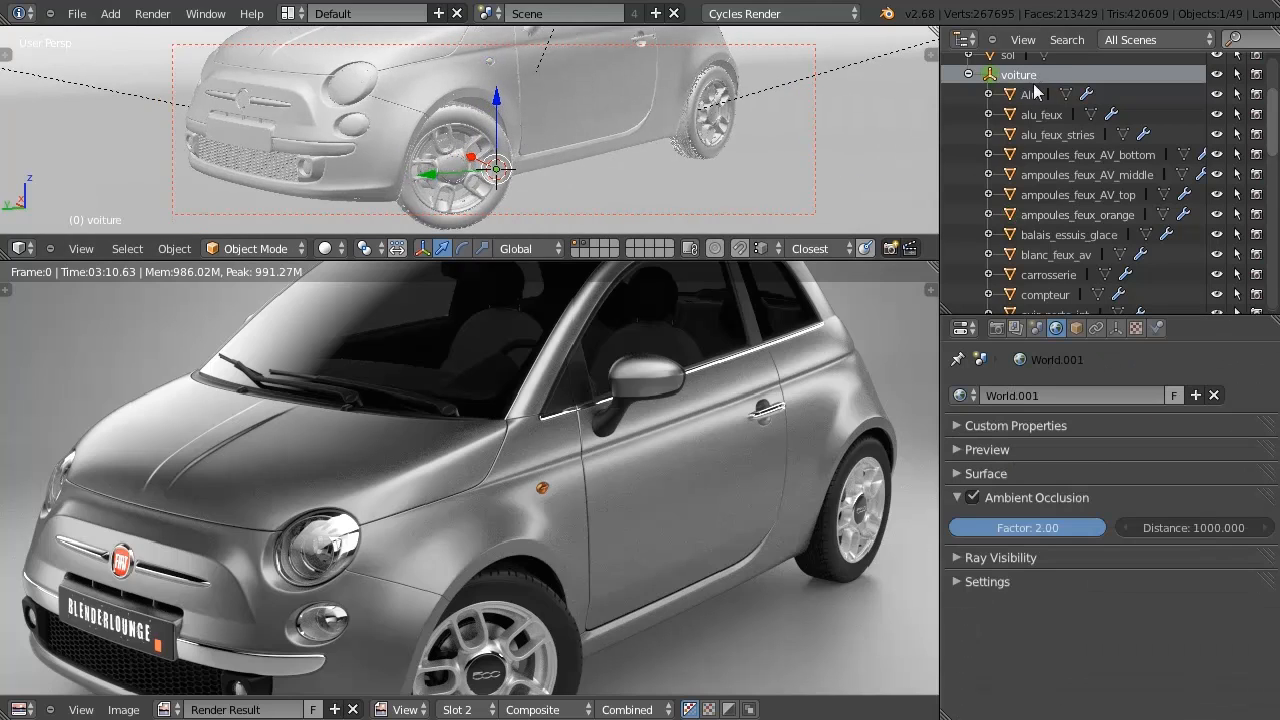
{"action": "left_click", "coordinate": [968, 75]}
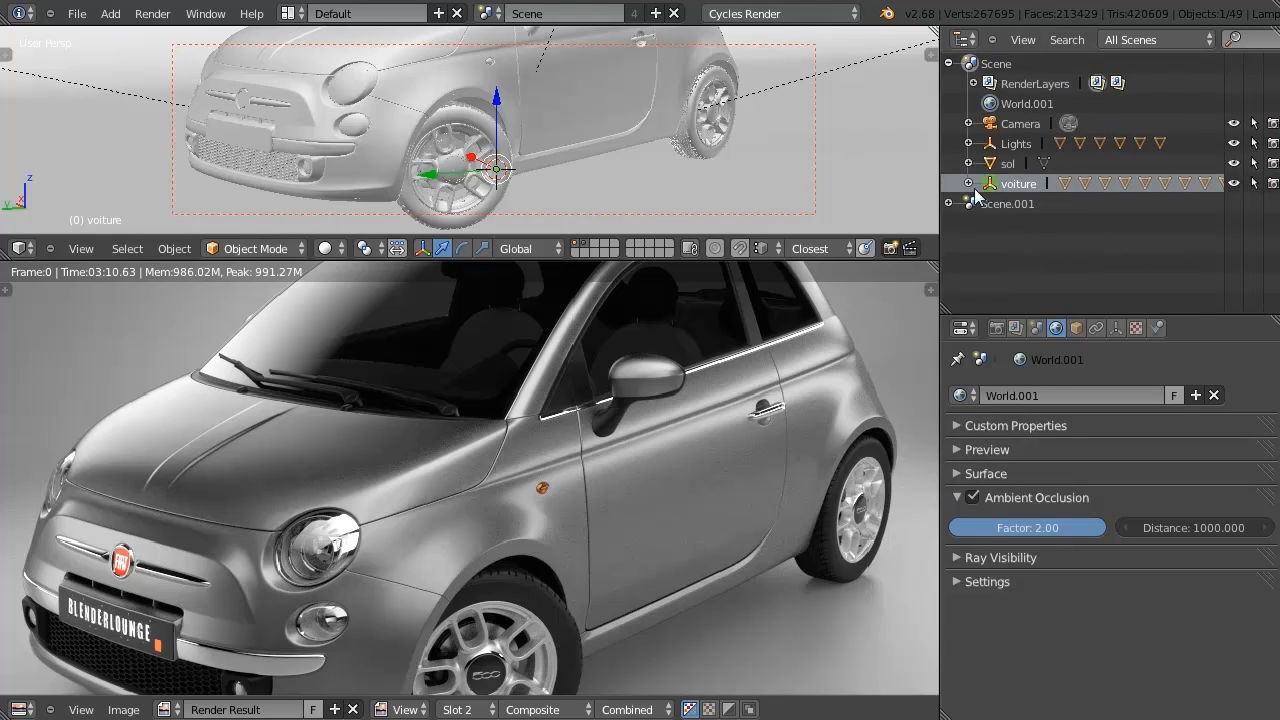
{"action": "left_click", "coordinate": [1019, 145]}
{"action": "left_click", "coordinate": [1008, 164]}
{"action": "left_click", "coordinate": [1021, 184]}
{"action": "left_click", "coordinate": [1018, 124]}
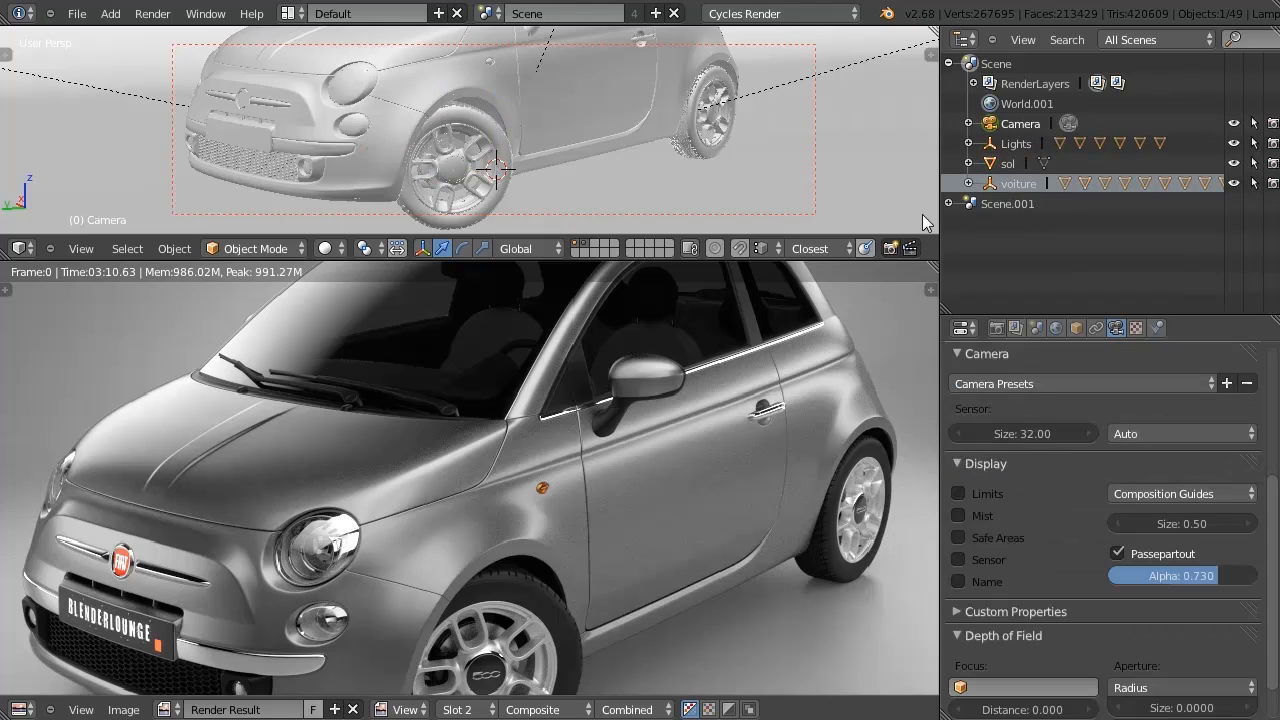
Look through the scene camera and check its framing of the car in a full-size viewport.
{"action": "scroll", "coordinate": [590, 117], "scroll_direction": "down", "scroll_amount": 5}
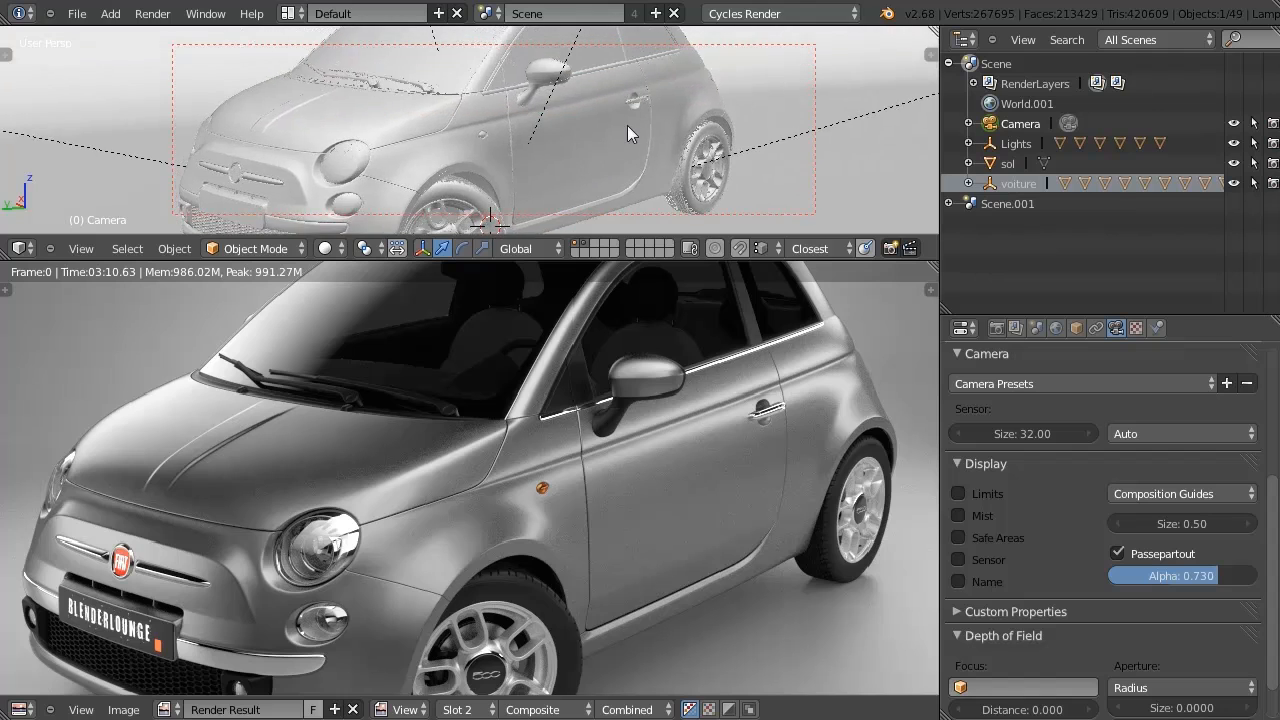
{"action": "middle_click_drag", "start_coordinate": [543, 125], "coordinate": [581, 148]}
{"action": "key", "text": "KP_0"}
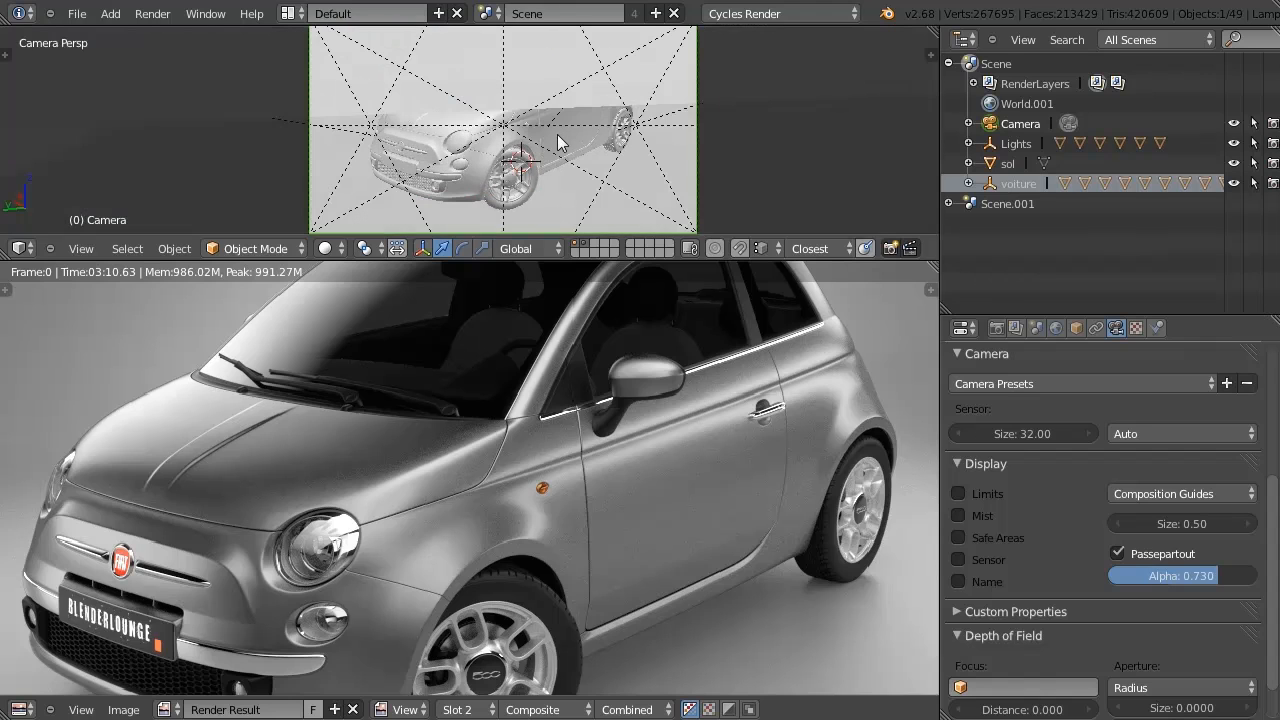
{"action": "key", "text": "ctrl+Up"}
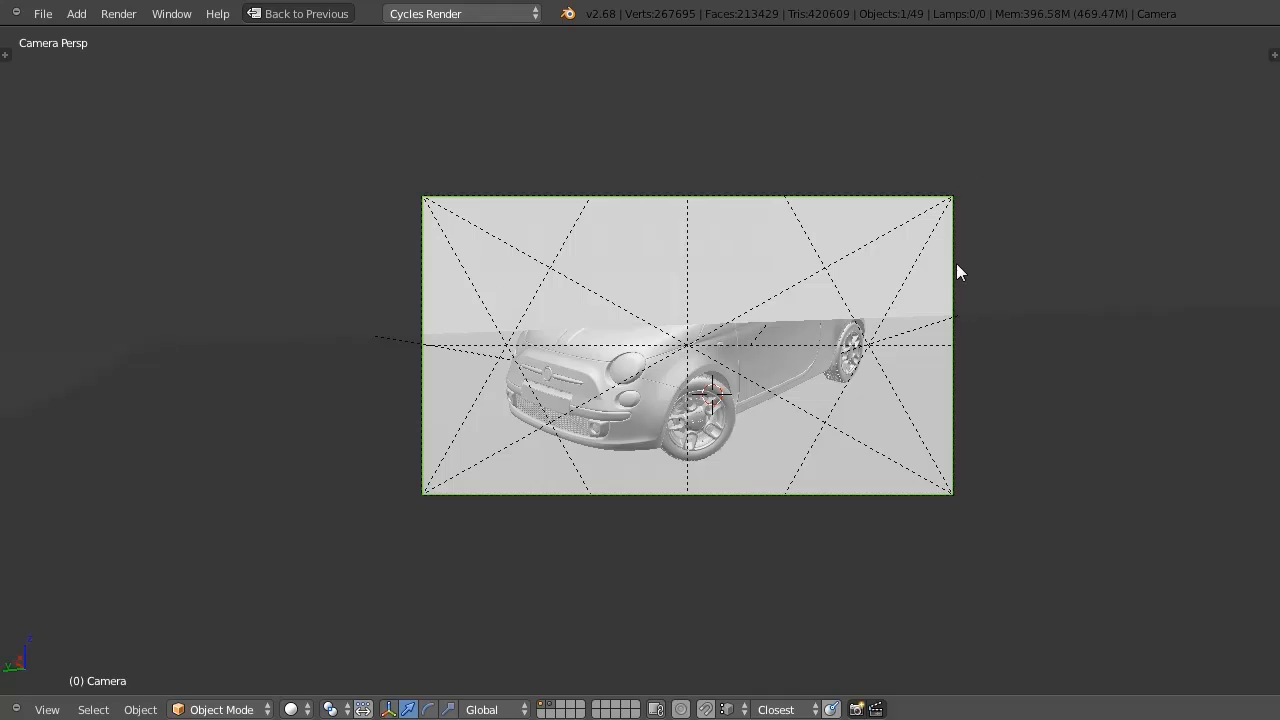
{"action": "key", "text": "shift+space"}
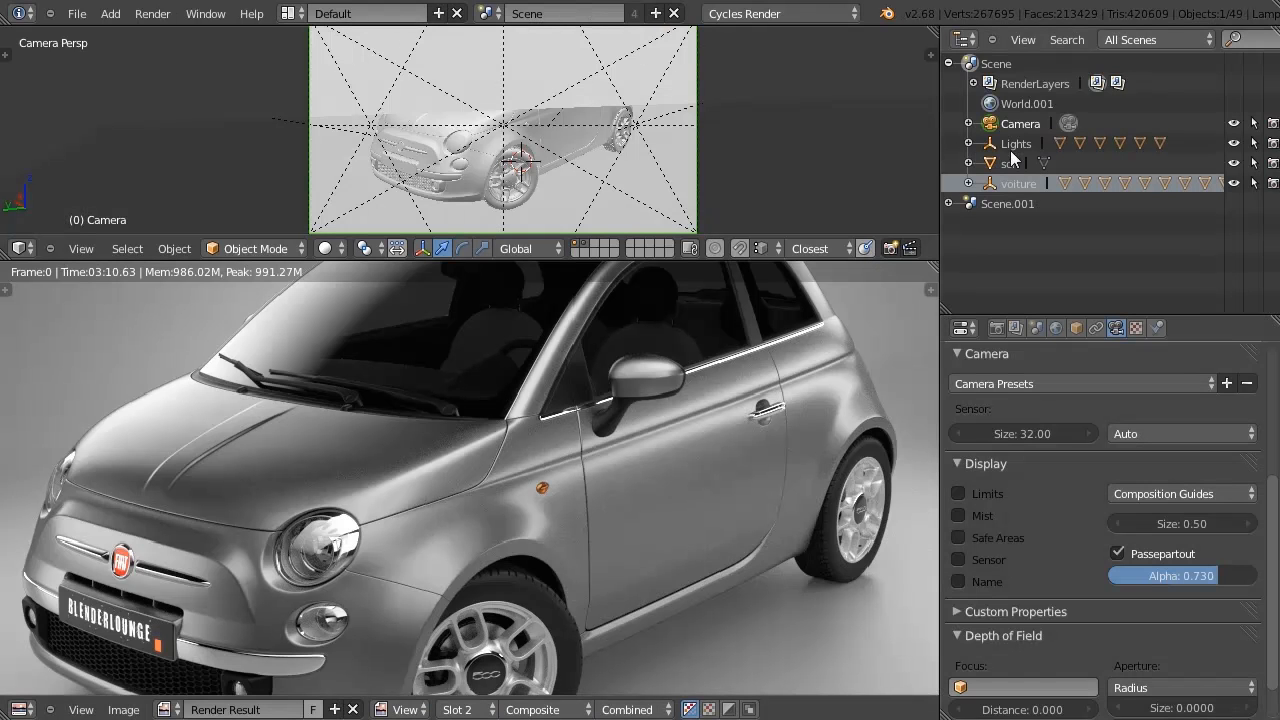
Expand the Lights group, hide Plane_1 to Plane_6 in the viewport, and select sol to check the unobstructed camera framing.
{"action": "left_click", "coordinate": [968, 143]}
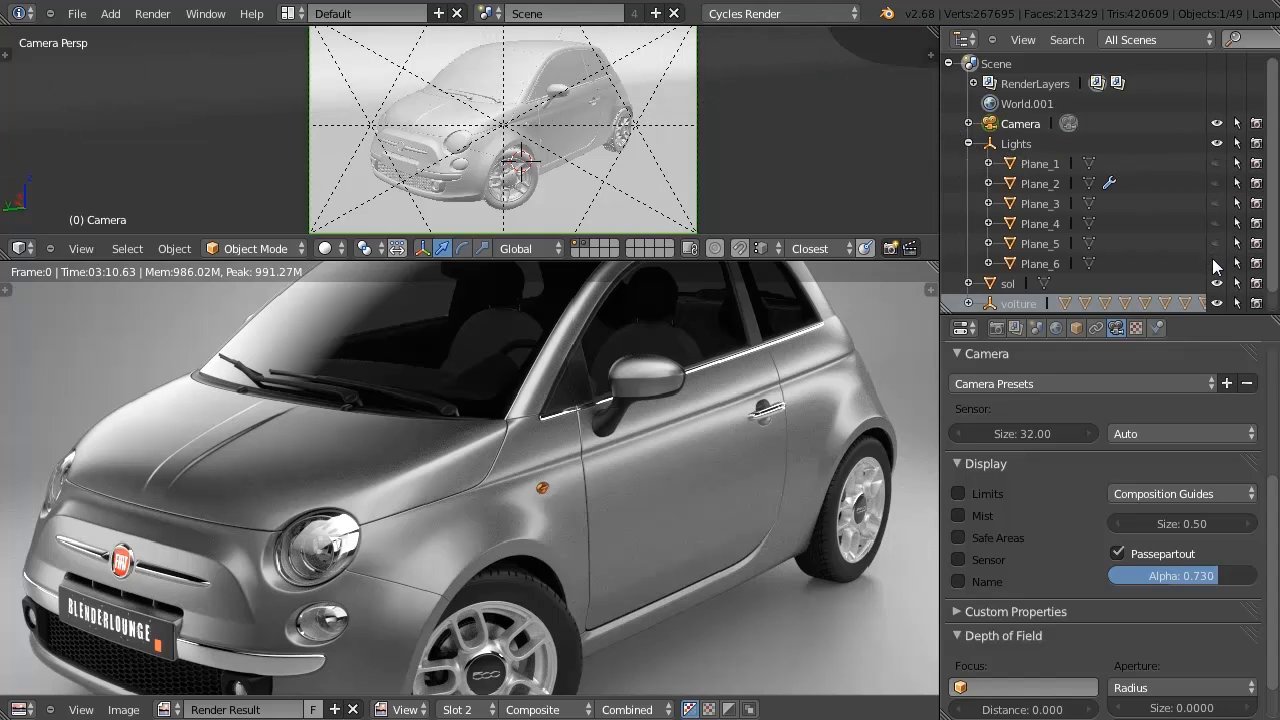
{"action": "left_click", "coordinate": [1123, 286]}
{"action": "key", "text": "ctrl+Up"}
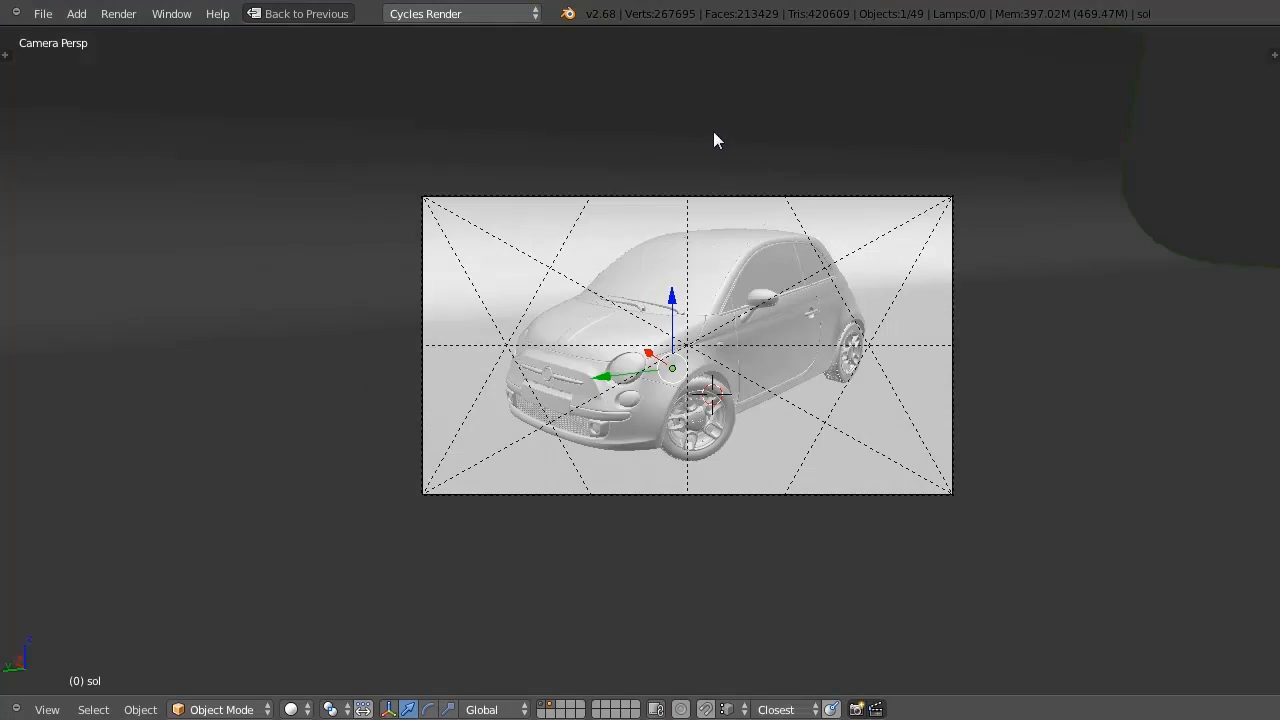
{"action": "scroll", "coordinate": [705, 262], "scroll_direction": "up", "scroll_amount": 4}
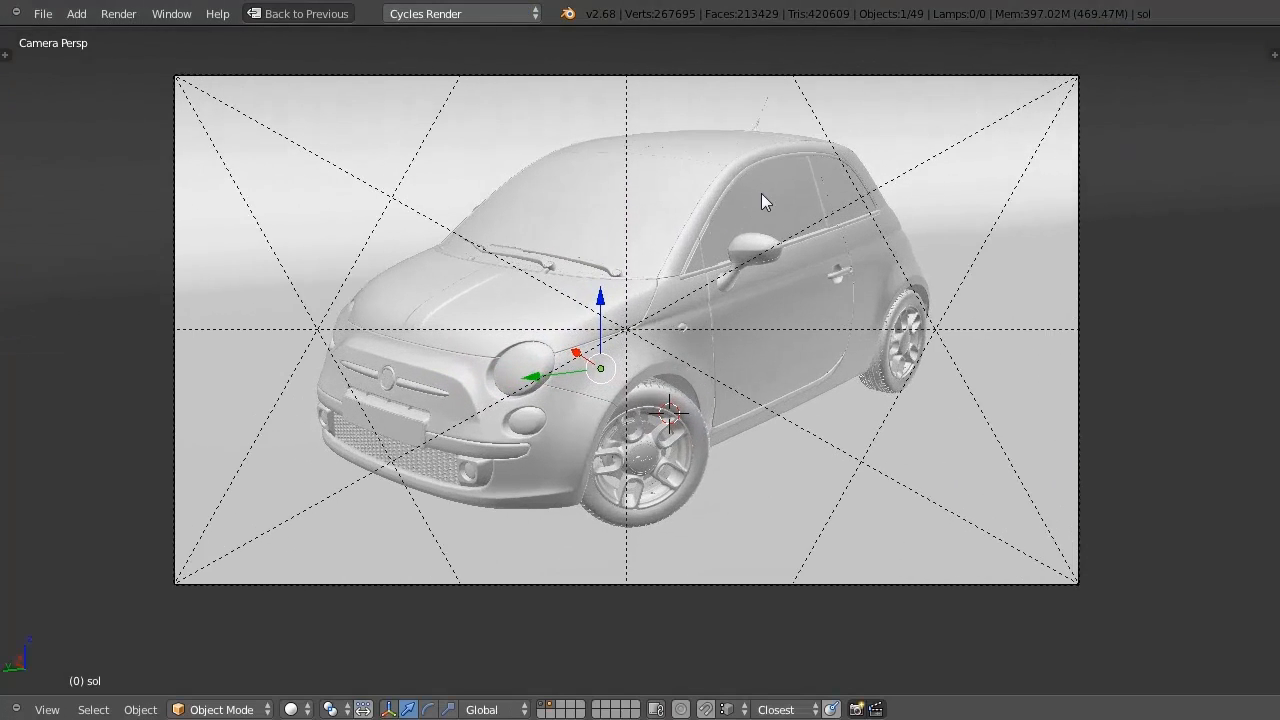
{"action": "middle_click_drag", "start_coordinate": [718, 182], "coordinate": [699, 220], "text": "shift"}
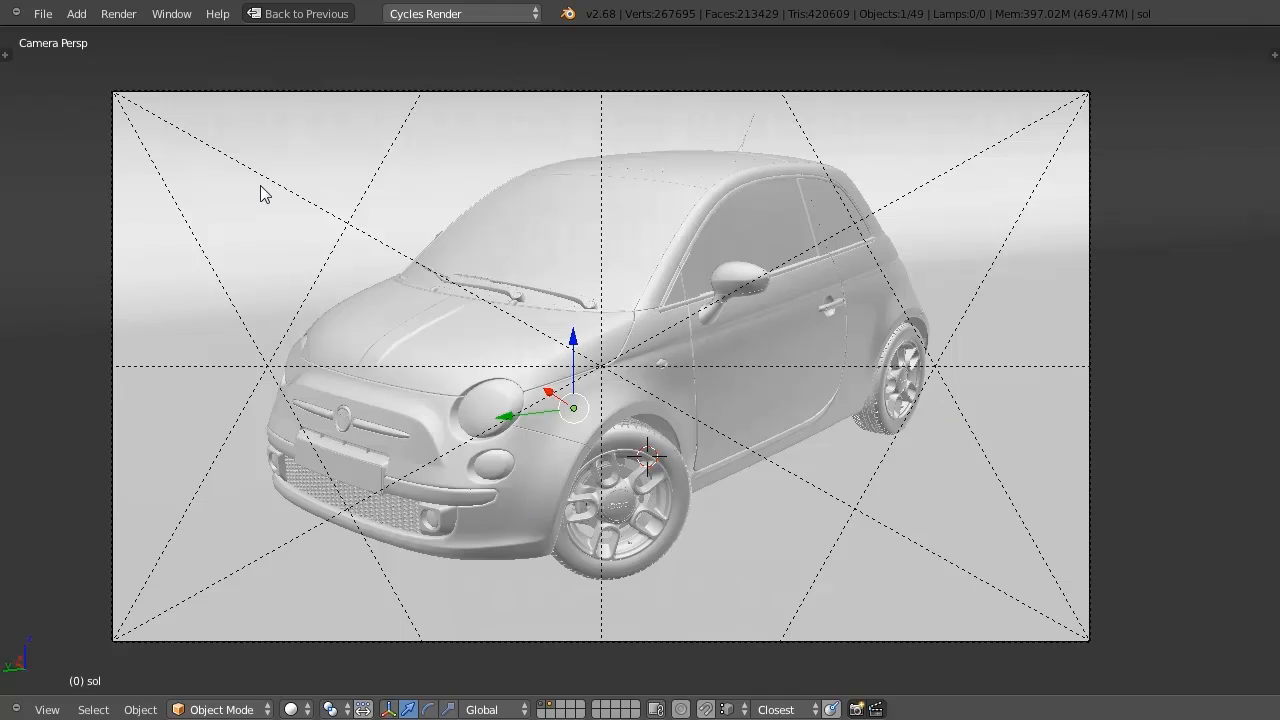
{"action": "key", "text": "ctrl+Up"}
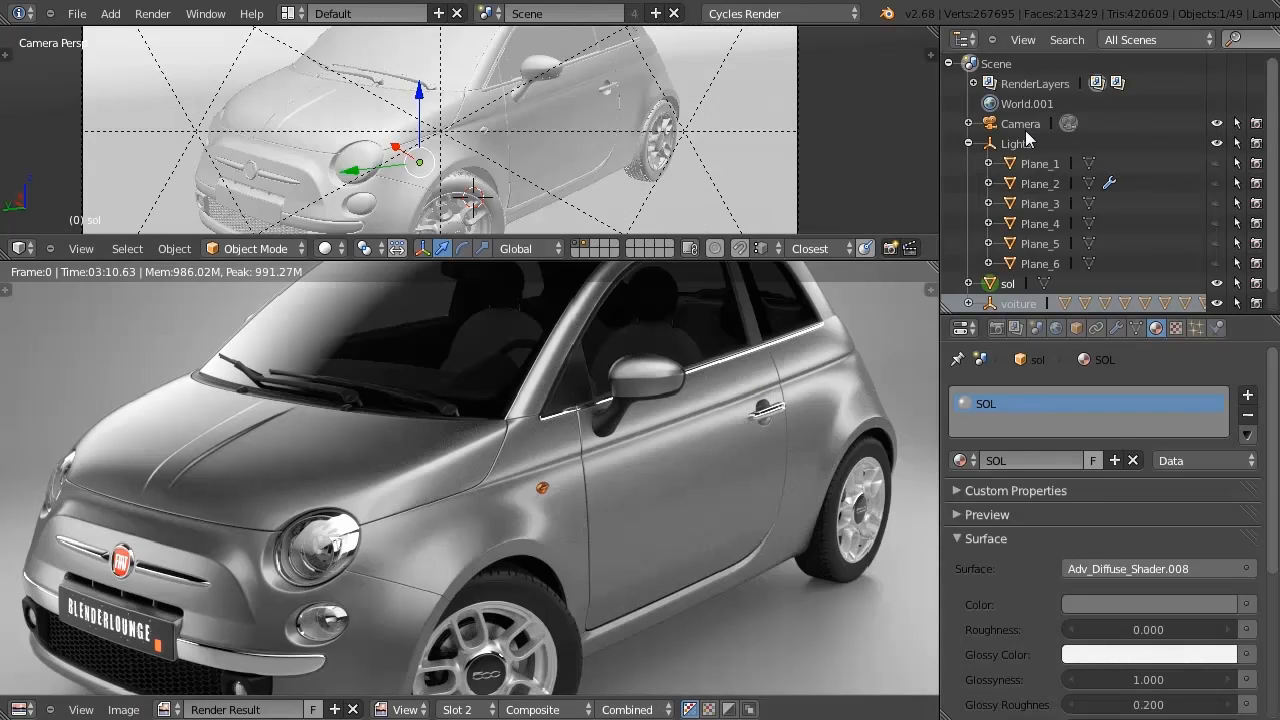
Select the Camera and switch its Center composition guide off and back on.
{"action": "left_click", "coordinate": [1027, 125]}
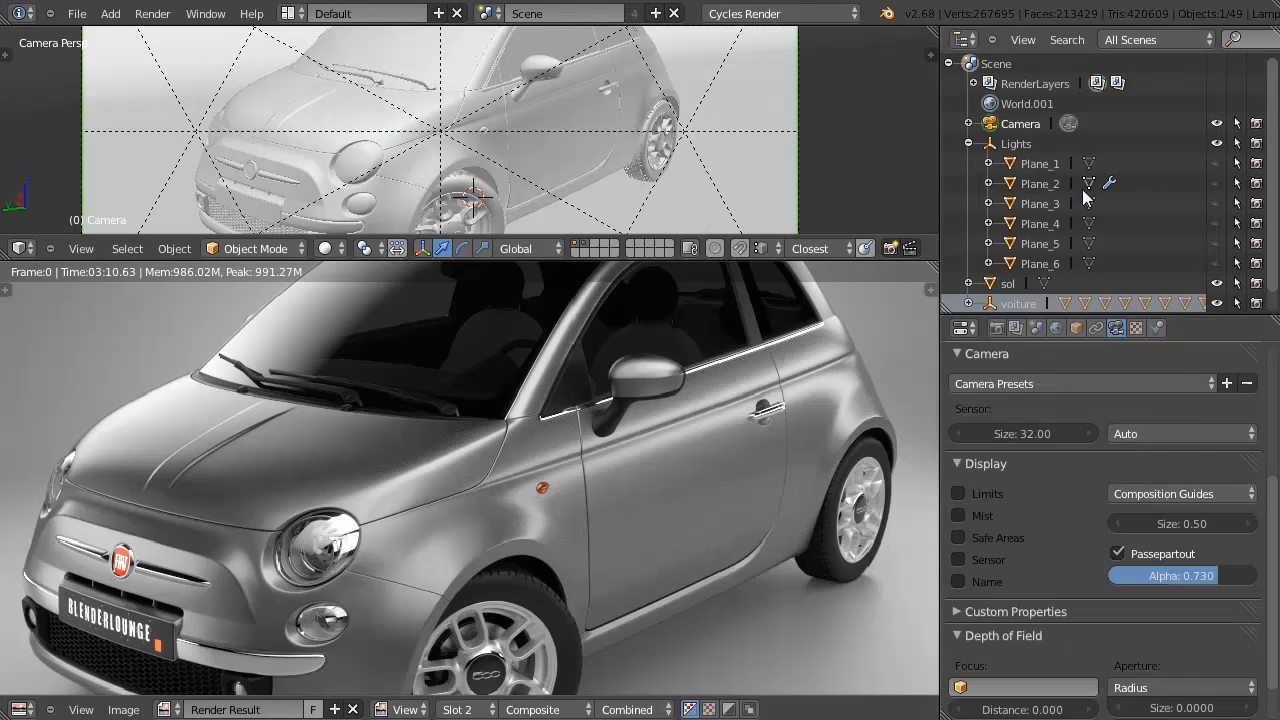
{"action": "left_click", "coordinate": [1150, 493]}
{"action": "left_click", "coordinate": [1105, 515]}
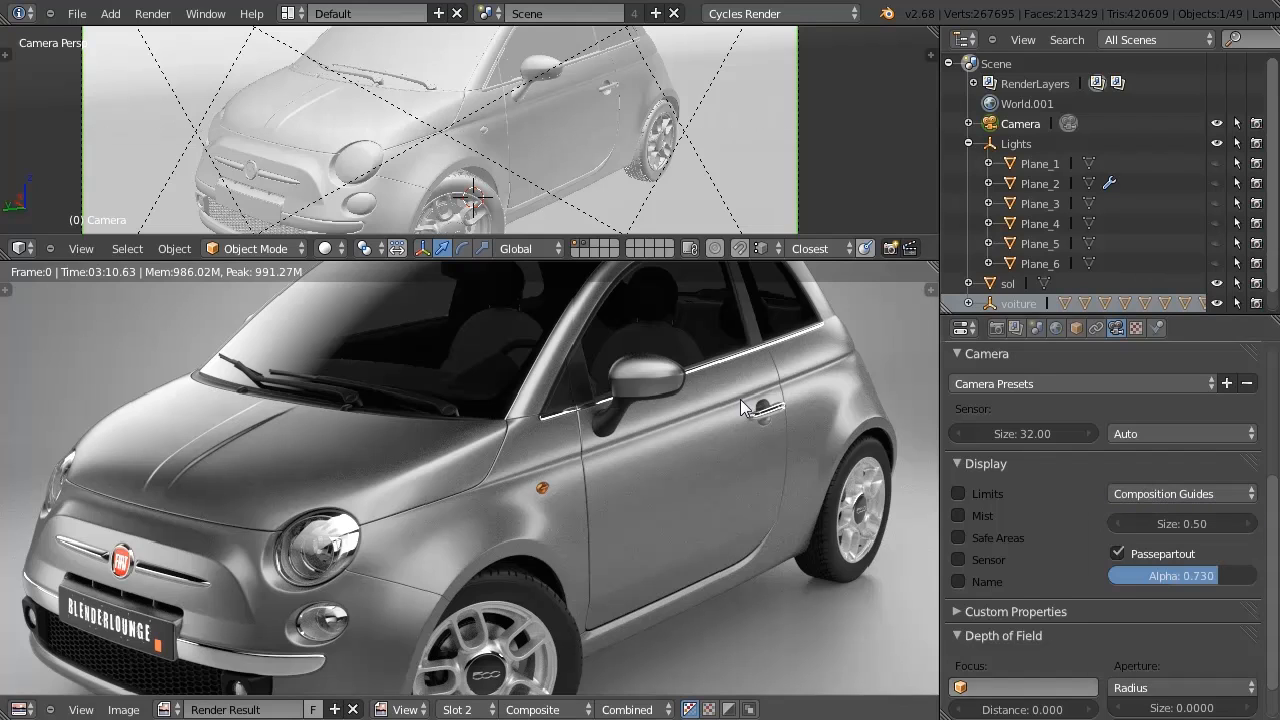
{"action": "left_click", "coordinate": [1137, 493]}
{"action": "left_click", "coordinate": [1107, 515]}
Switch the camera's Golden Triangle A composition guide off and back on.
{"action": "left_click", "coordinate": [1175, 494]}
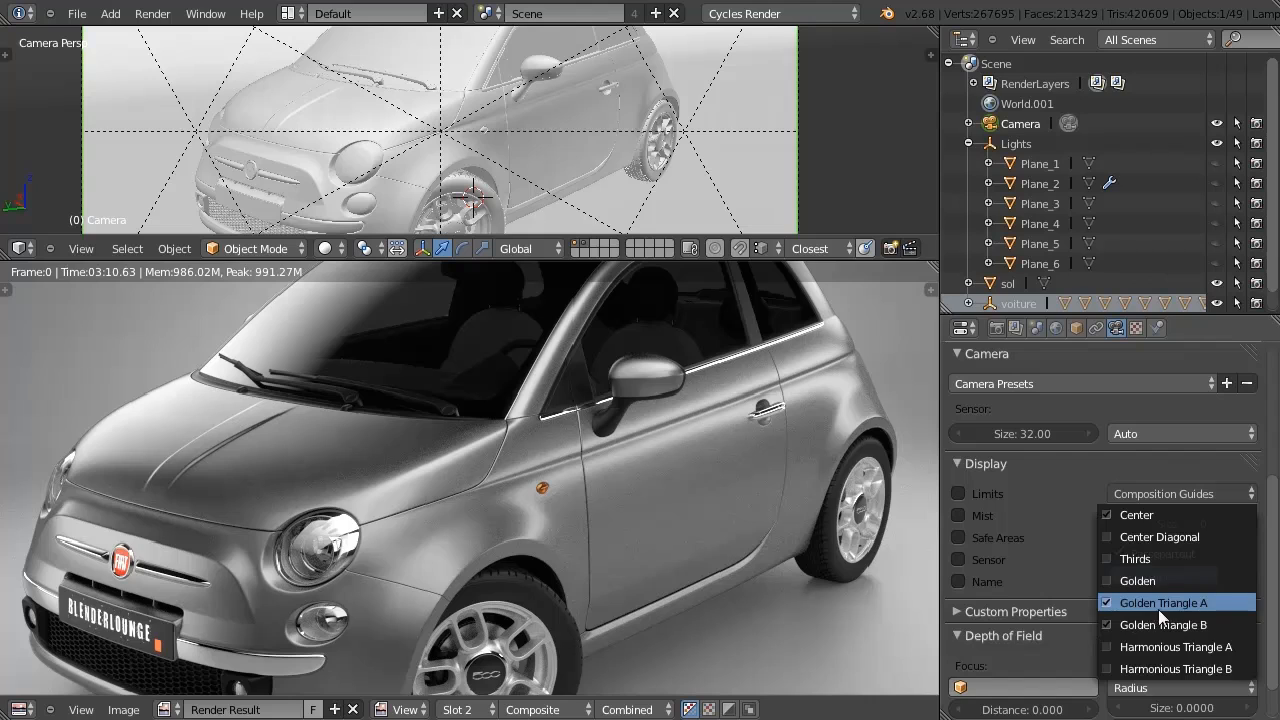
{"action": "left_click", "coordinate": [1107, 603]}
{"action": "left_click", "coordinate": [1139, 490]}
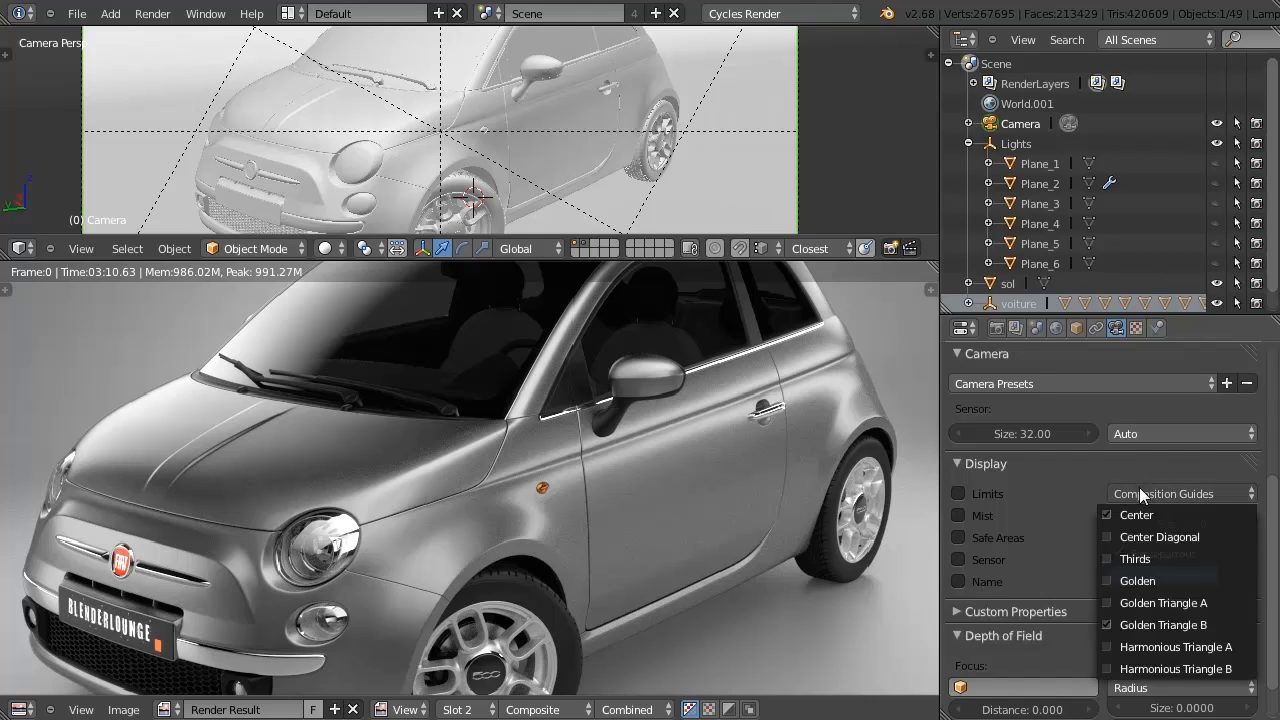
{"action": "left_click", "coordinate": [1125, 603]}
{"action": "left_click", "coordinate": [1180, 494]}
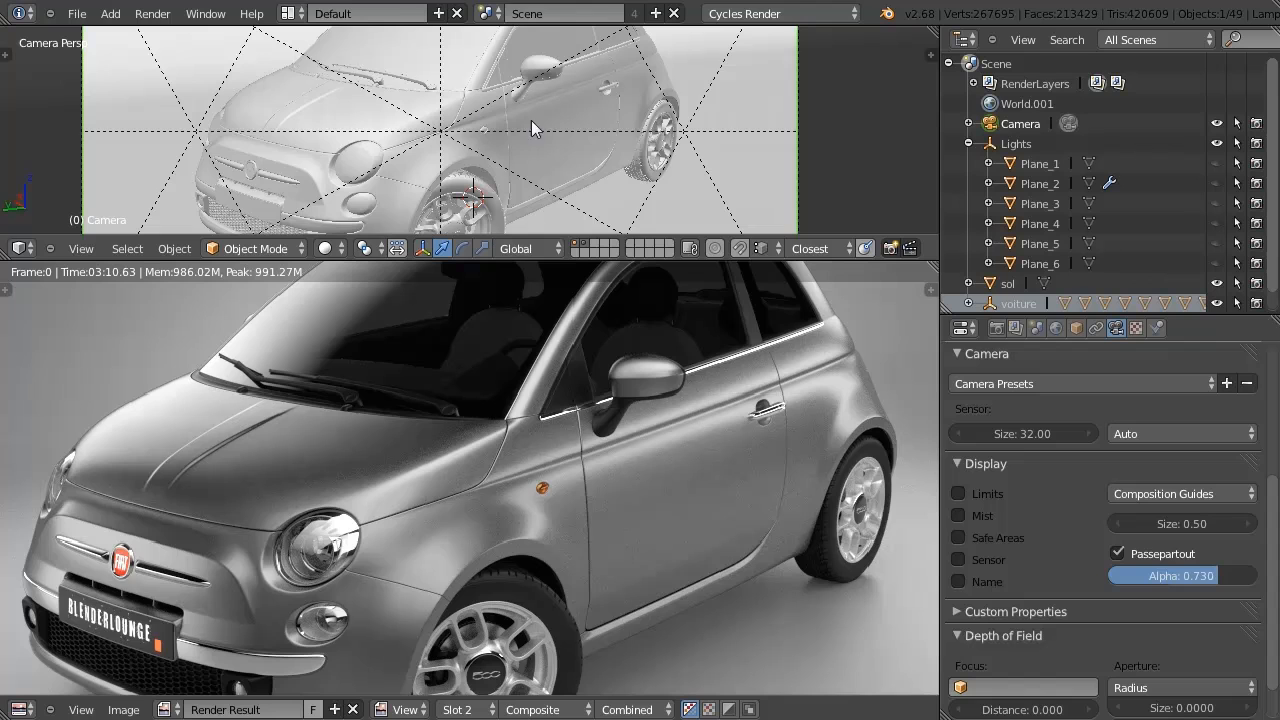
Lock the camera to the view, reframe the car slightly closer at about X -440.1, Y 224.2, Z 169.5, and unlock it.
{"action": "key", "text": "ctrl+Up"}
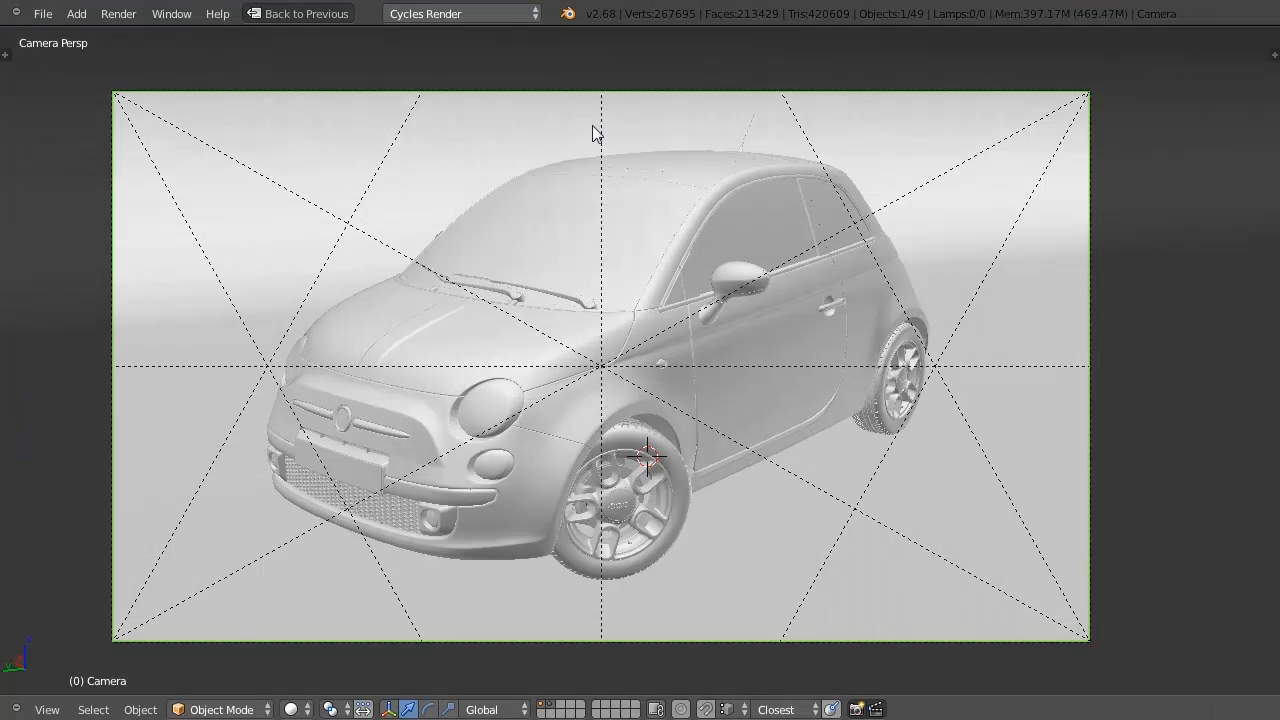
{"action": "key", "text": "n"}
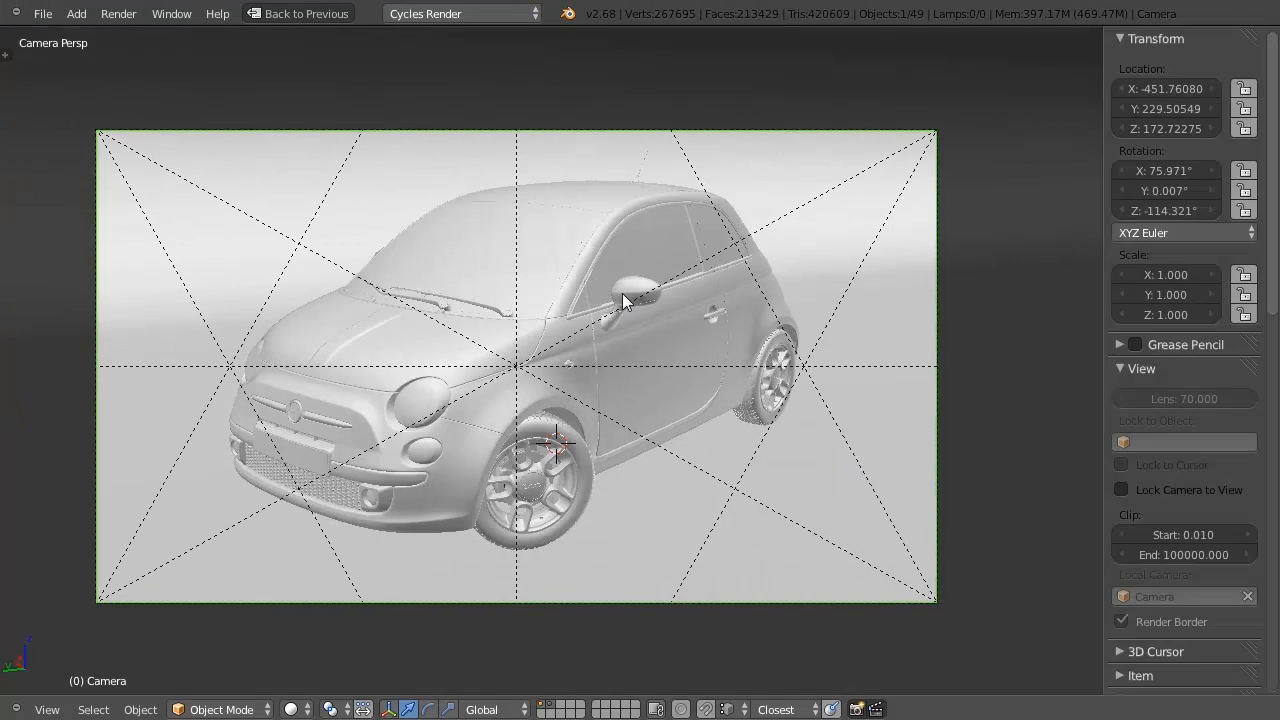
{"action": "left_click", "coordinate": [1121, 489]}
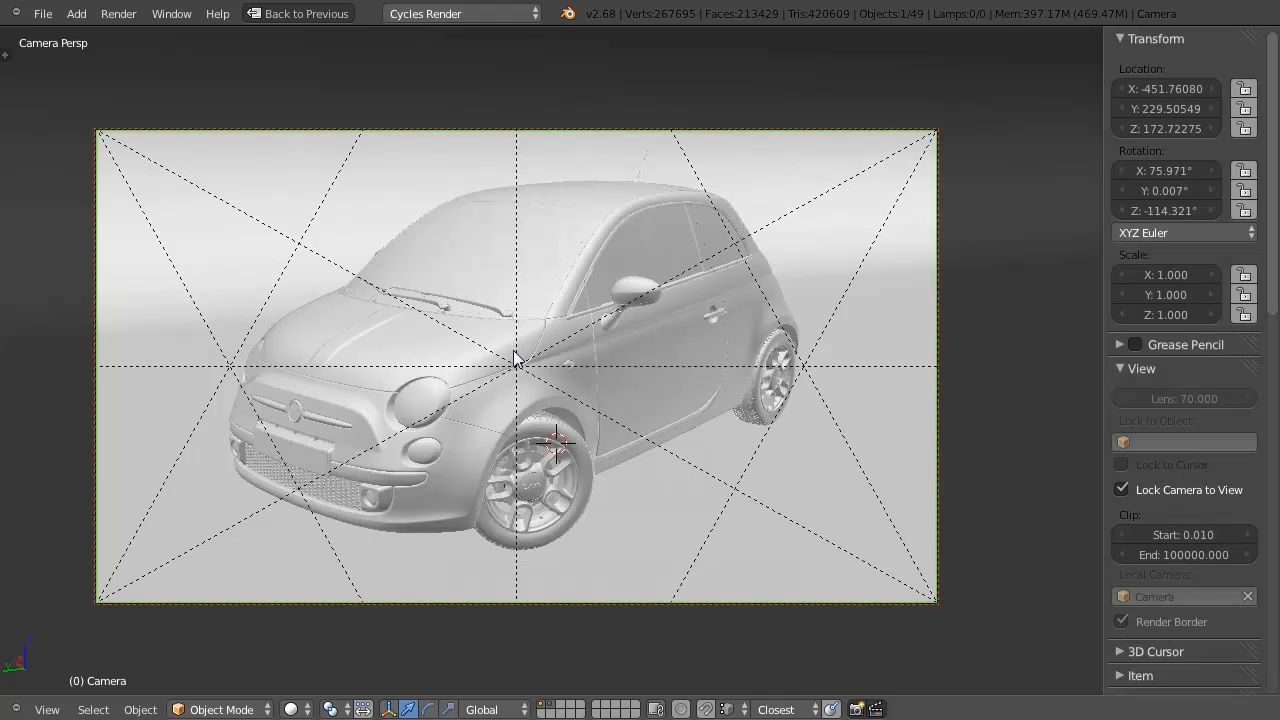
{"action": "middle_click_drag", "start_coordinate": [581, 351], "coordinate": [630, 344], "text": "ctrl"}
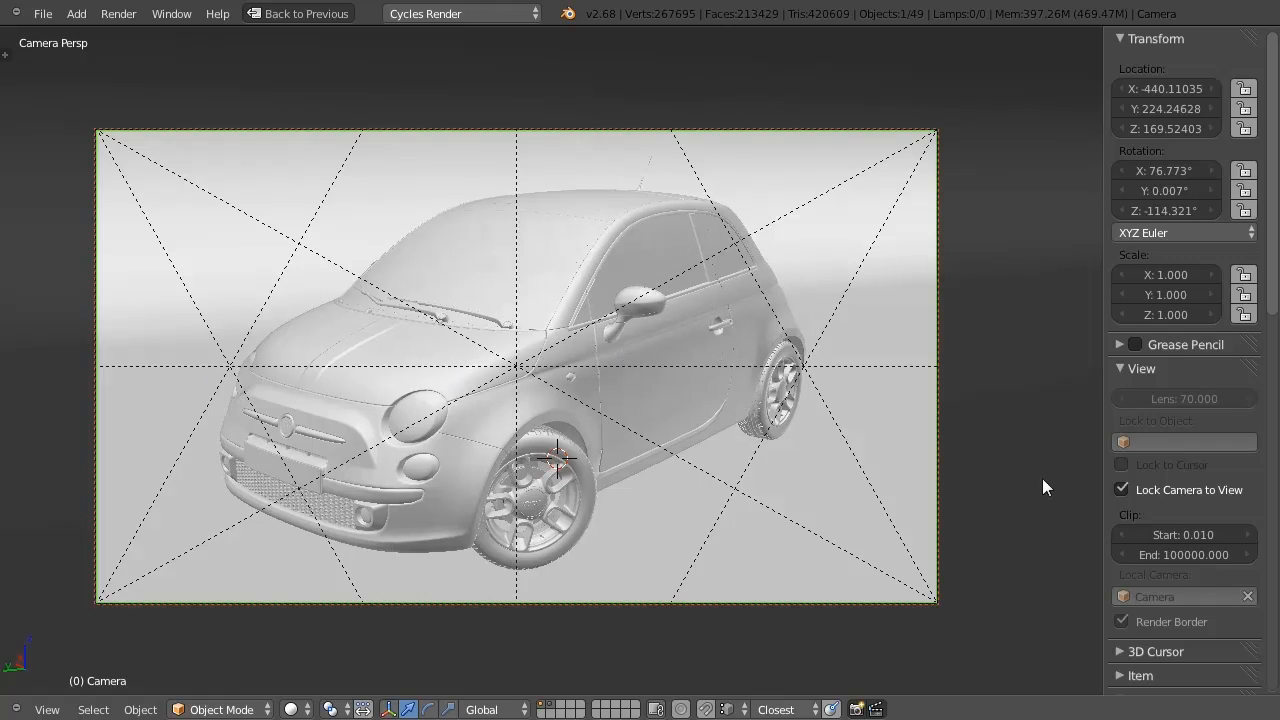
{"action": "left_click", "coordinate": [1143, 489]}
Examine the car up close in the camera framing and from several angles outside the camera view.
{"action": "scroll", "coordinate": [582, 362], "scroll_direction": "up", "scroll_amount": 4}
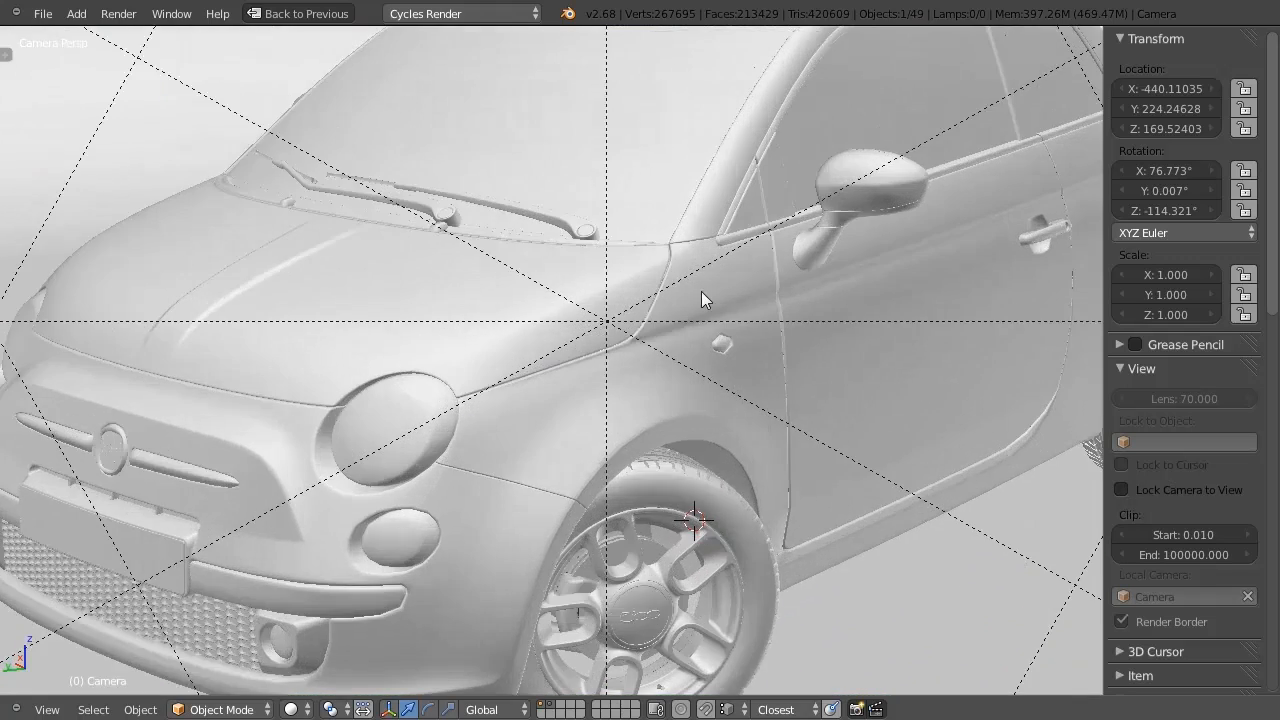
{"action": "scroll", "coordinate": [487, 428], "scroll_direction": "down", "scroll_amount": 6}
{"action": "scroll", "coordinate": [487, 428], "scroll_direction": "up", "scroll_amount": 5}
{"action": "scroll", "coordinate": [556, 363], "scroll_direction": "down", "scroll_amount": 3}
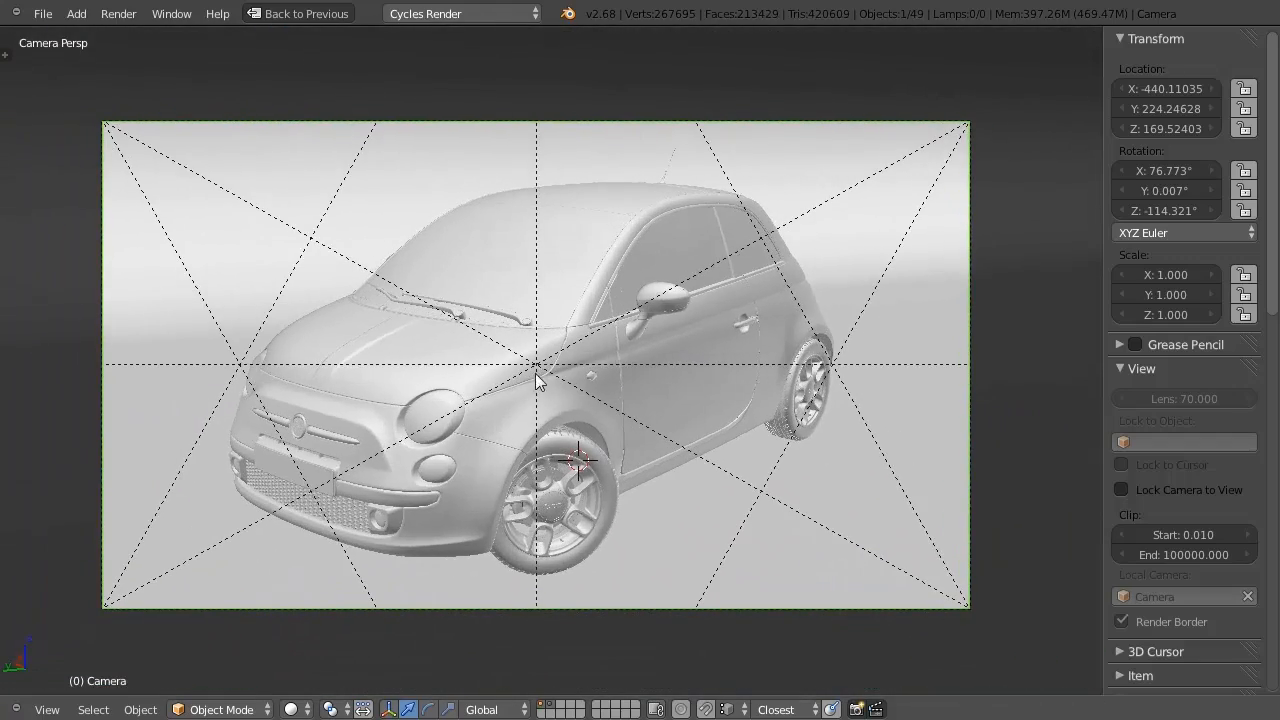
{"action": "middle_click_drag", "start_coordinate": [537, 380], "coordinate": [614, 377]}
{"action": "middle_click_drag", "start_coordinate": [260, 524], "coordinate": [410, 371]}
{"action": "middle_click_drag", "start_coordinate": [522, 369], "coordinate": [316, 380], "text": "shift"}
{"action": "scroll", "coordinate": [520, 349], "scroll_direction": "up", "scroll_amount": 3}
{"action": "middle_click_drag", "start_coordinate": [520, 347], "coordinate": [606, 347]}
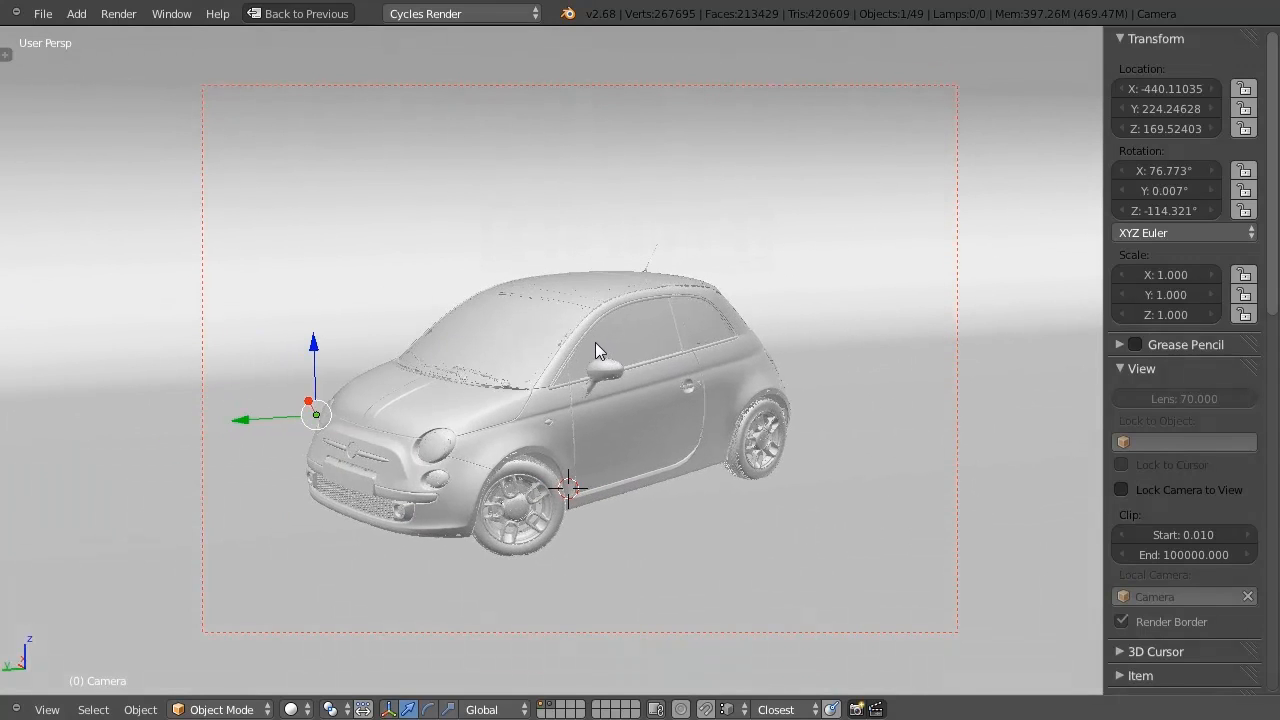
Select the carrosserie car body and show it close up in a full-size viewport.
{"action": "key", "text": "ctrl+Up"}
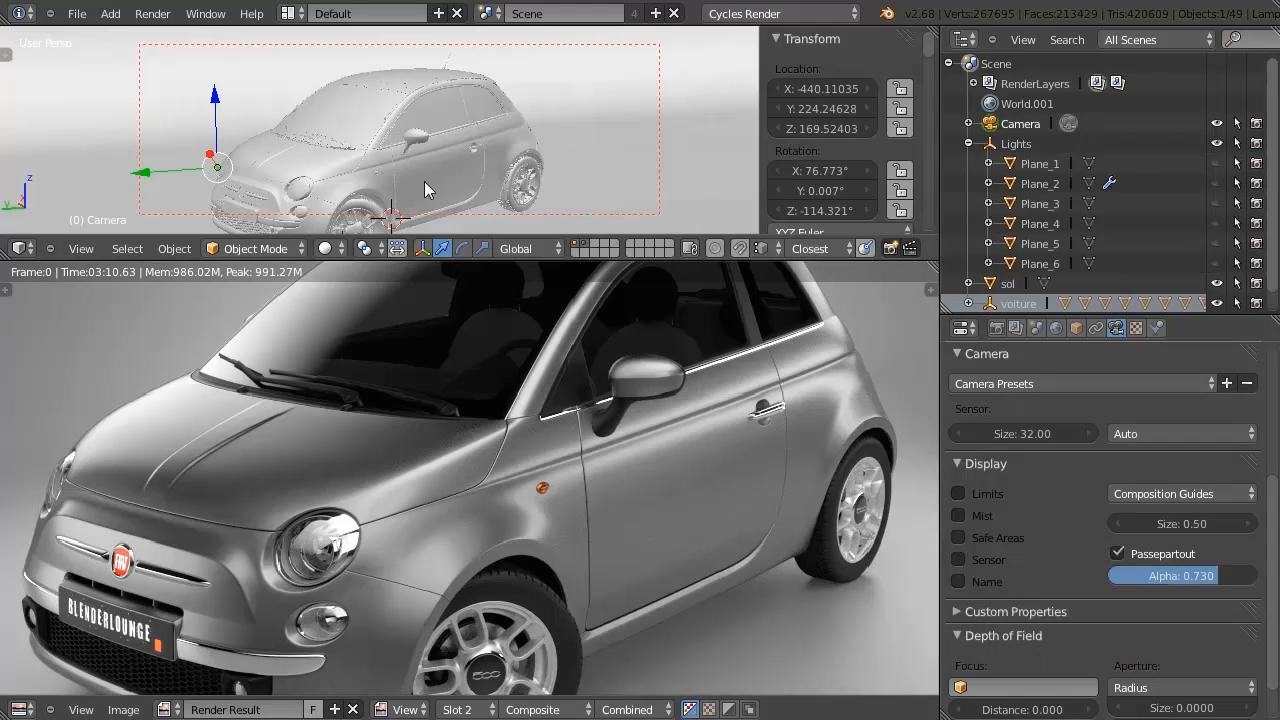
{"action": "middle_click_drag", "start_coordinate": [417, 139], "coordinate": [451, 163]}
{"action": "right_click", "coordinate": [463, 180]}
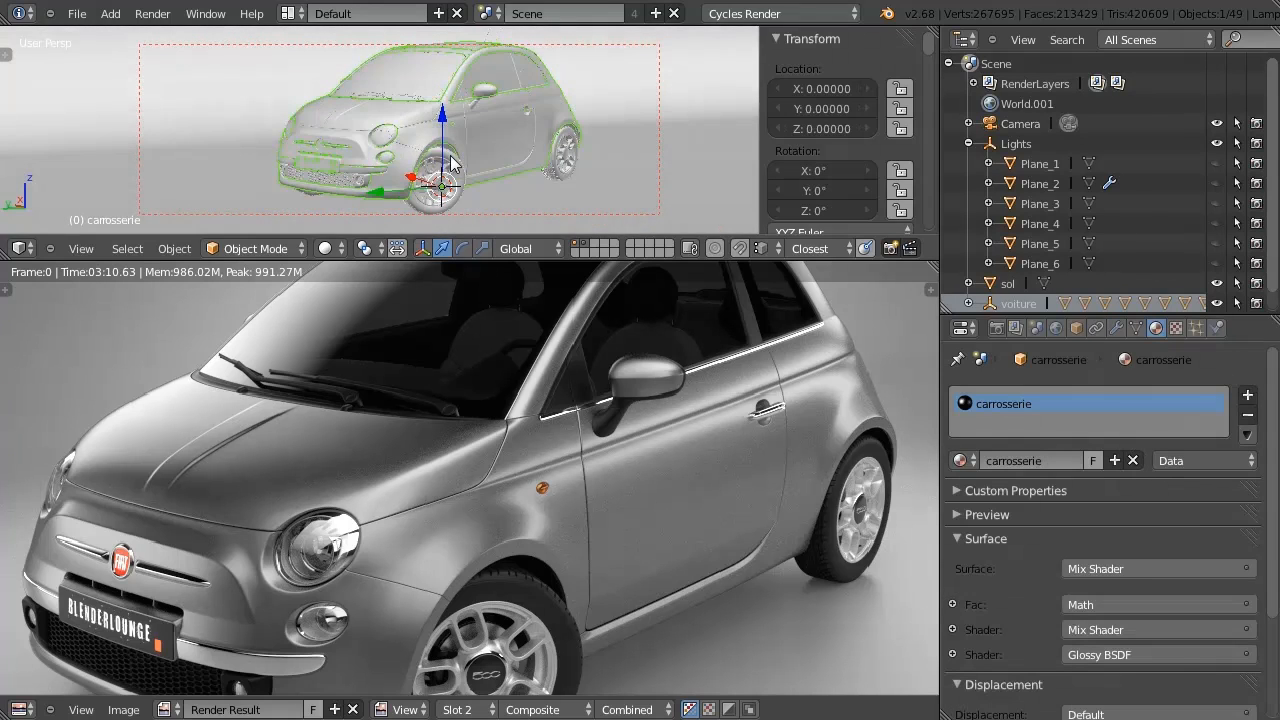
{"action": "key", "text": "ctrl+Up"}
{"action": "scroll", "coordinate": [600, 190], "scroll_direction": "up", "scroll_amount": 8}
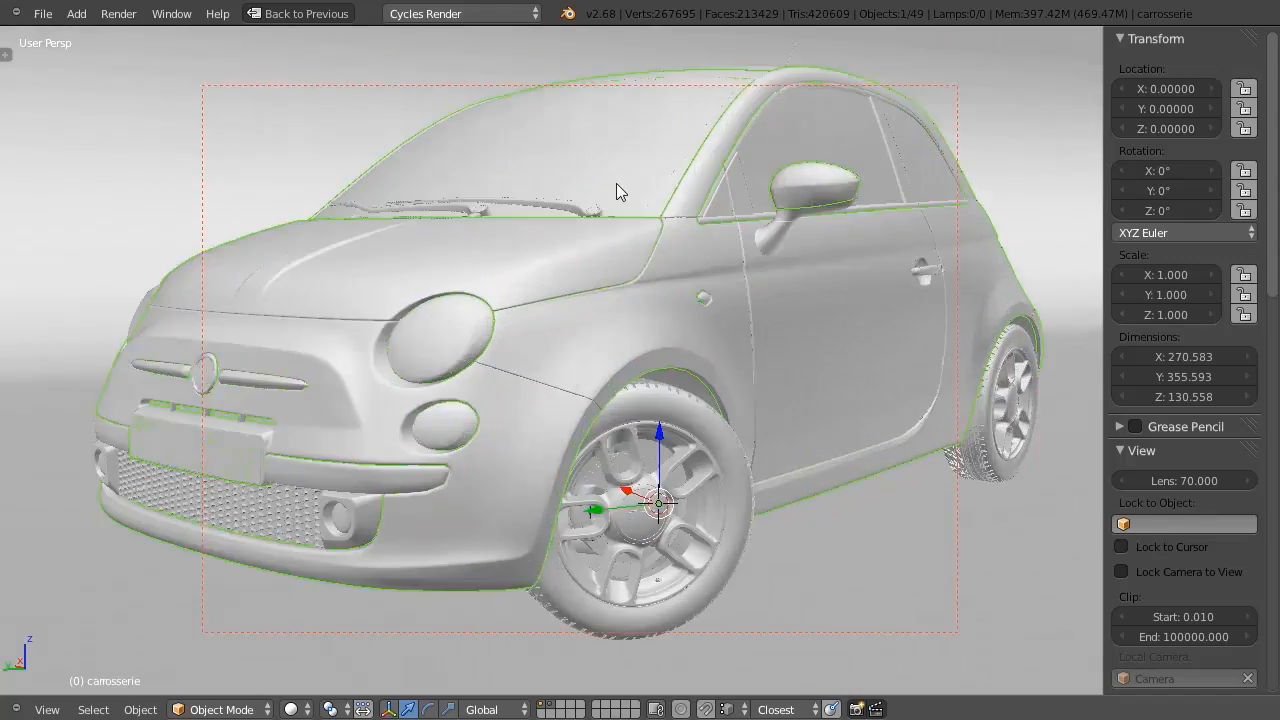
Examine the car body from the front and side in the full-size viewport, then restore the split layout.
{"action": "scroll", "coordinate": [642, 175], "scroll_direction": "down", "scroll_amount": 4}
{"action": "middle_click_drag", "start_coordinate": [604, 186], "coordinate": [649, 188]}
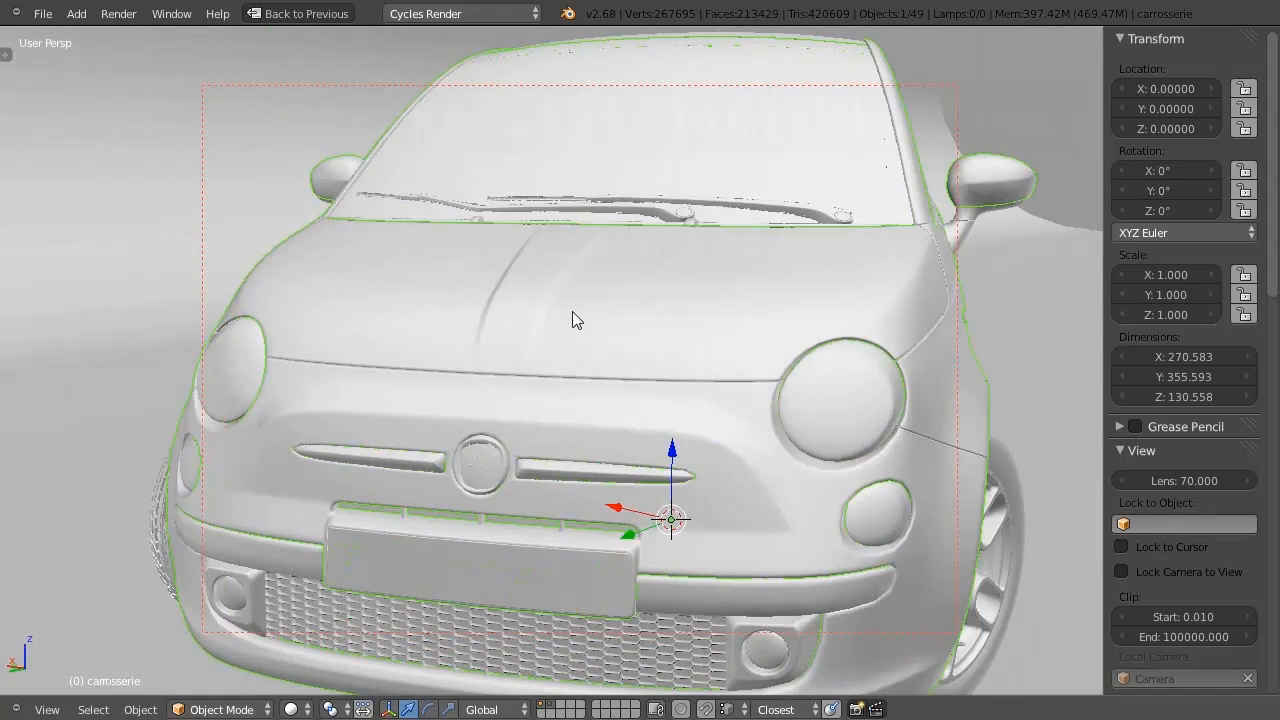
{"action": "mouse_move", "coordinate": [750, 297]}
{"action": "middle_mouse_down"}
{"action": "mouse_move", "coordinate": [464, 289]}
{"action": "mouse_move", "coordinate": [703, 297]}
{"action": "mouse_move", "coordinate": [800, 277]}
{"action": "middle_mouse_up"}
{"action": "scroll", "coordinate": [528, 281], "scroll_direction": "up", "scroll_amount": 3}
{"action": "scroll", "coordinate": [540, 281], "scroll_direction": "down", "scroll_amount": 5}
{"action": "scroll", "coordinate": [800, 277], "scroll_direction": "down", "scroll_amount": 3}
{"action": "key", "text": "ctrl+Up"}
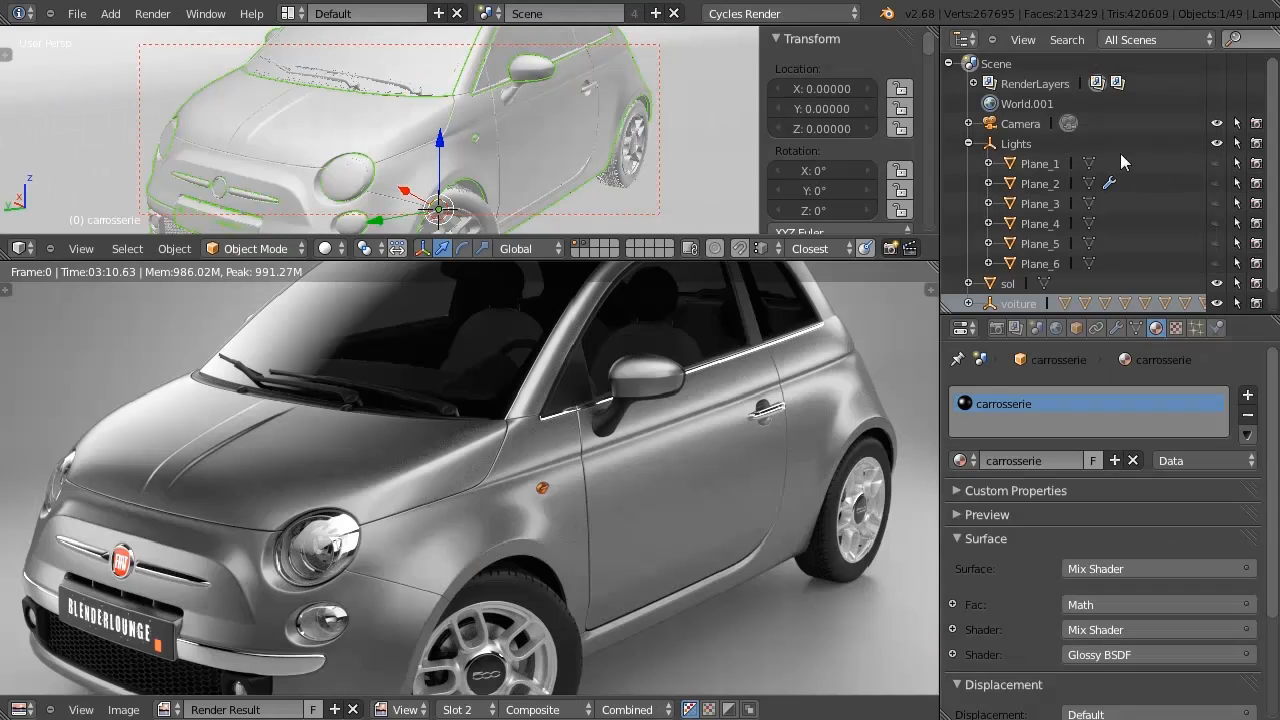
Collapse the Lights group, expand voiture, select blanc_feux_av and display its Subsurf modifier settings.
{"action": "left_click", "coordinate": [968, 143]}
{"action": "left_click", "coordinate": [968, 183]}
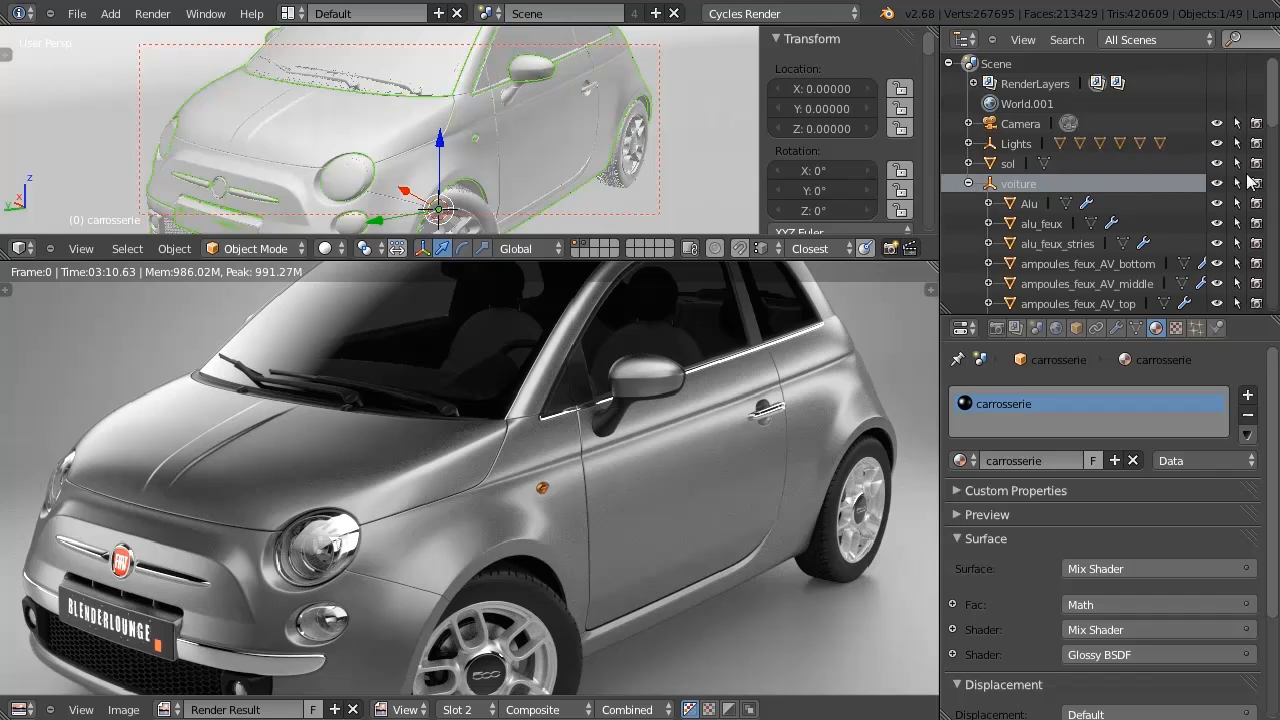
{"action": "scroll", "coordinate": [1005, 148], "scroll_direction": "down", "scroll_amount": 5}
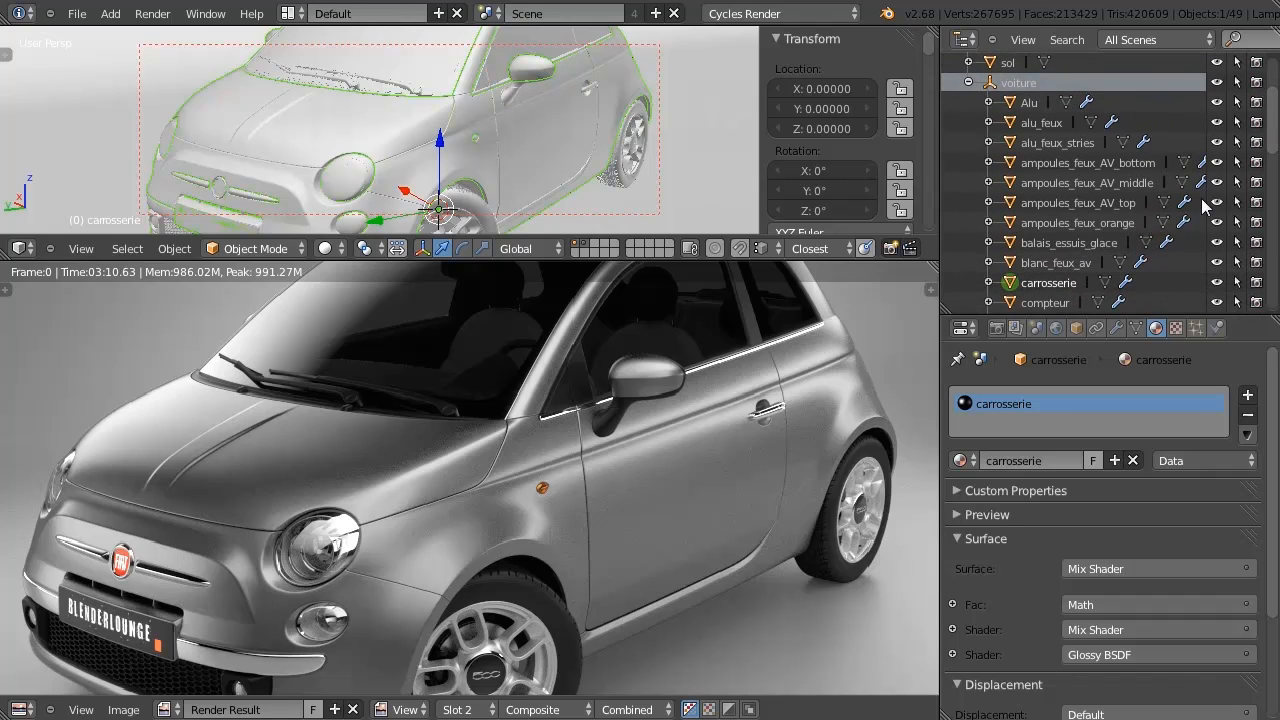
{"action": "left_click", "coordinate": [1055, 262]}
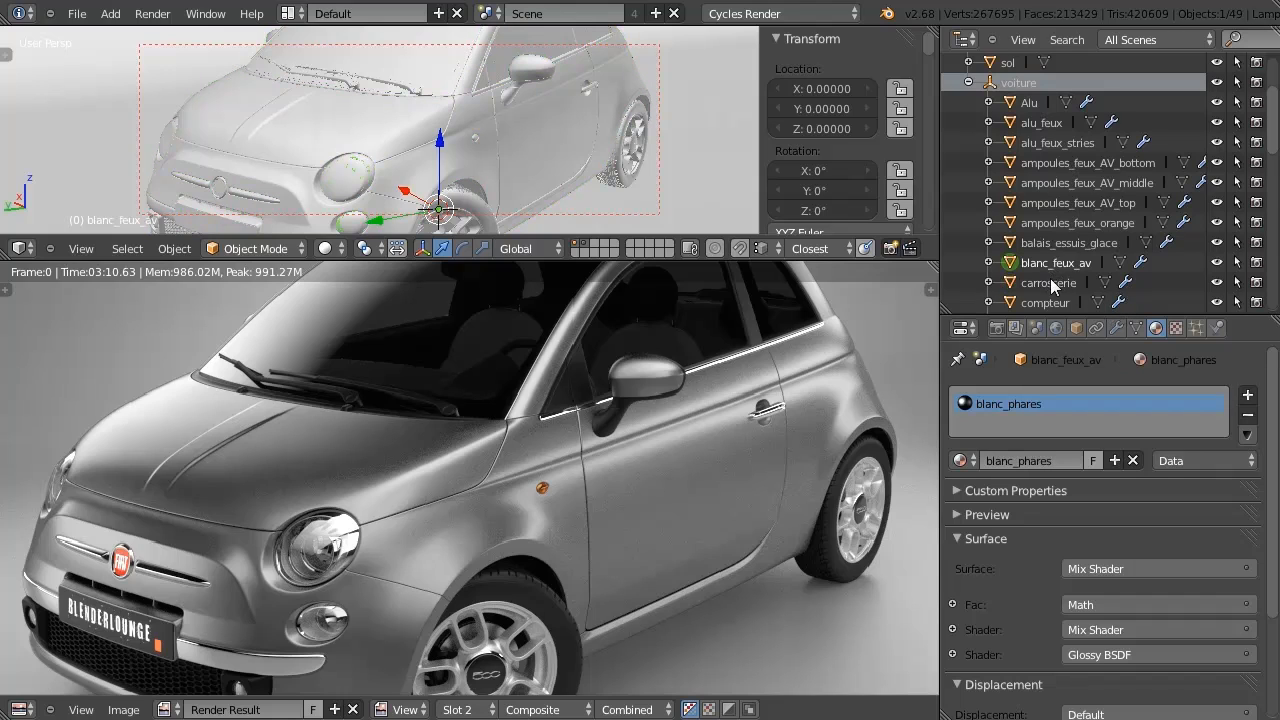
{"action": "left_click", "coordinate": [1115, 328]}
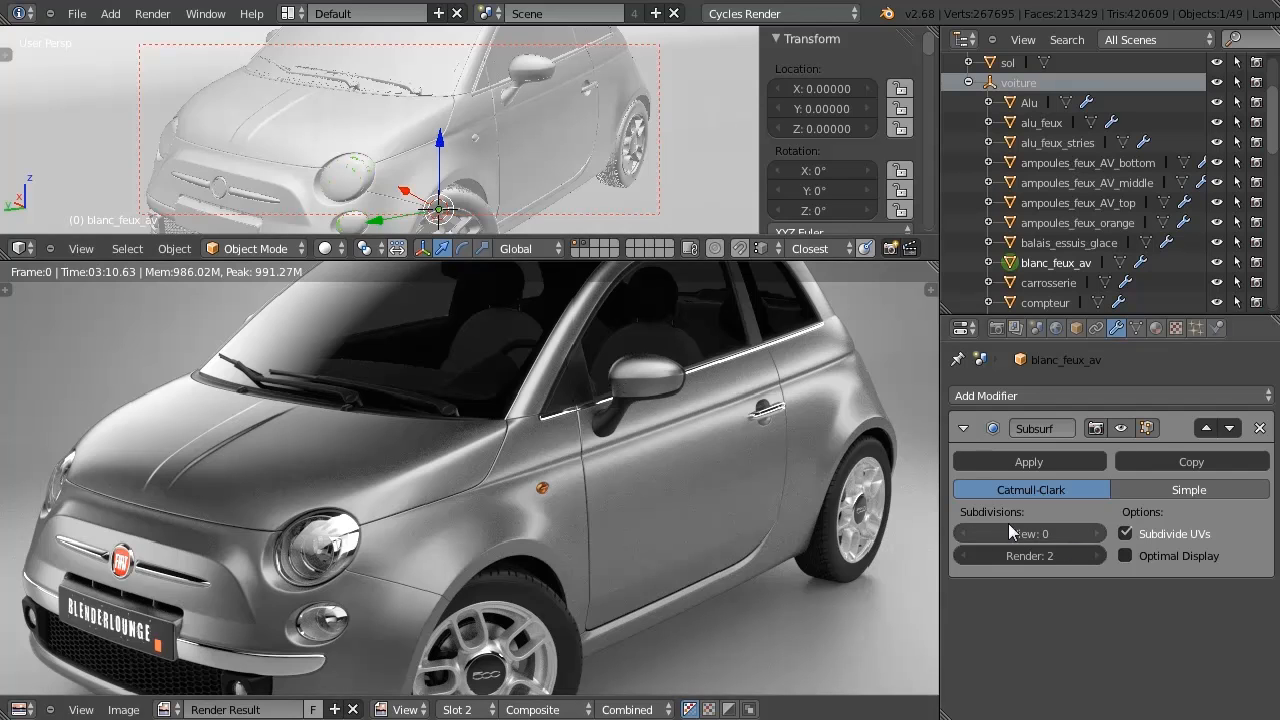
Draw a render border around most of the car and set the viewport shading to Rendered.
{"action": "middle_click_drag", "start_coordinate": [337, 162], "coordinate": [396, 124]}
{"action": "scroll", "coordinate": [314, 156], "scroll_direction": "down", "scroll_amount": 4}
{"action": "scroll", "coordinate": [350, 143], "scroll_direction": "up", "scroll_amount": 2}
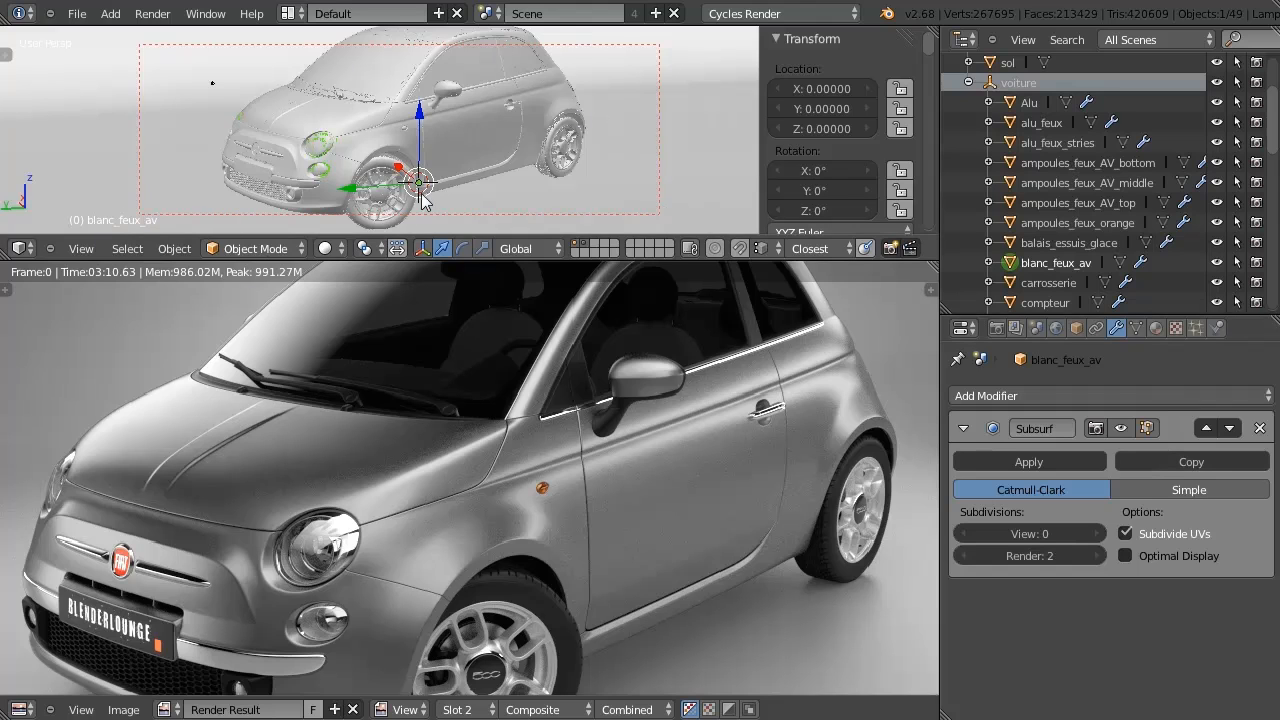
{"action": "middle_click_drag", "start_coordinate": [431, 147], "coordinate": [391, 125]}
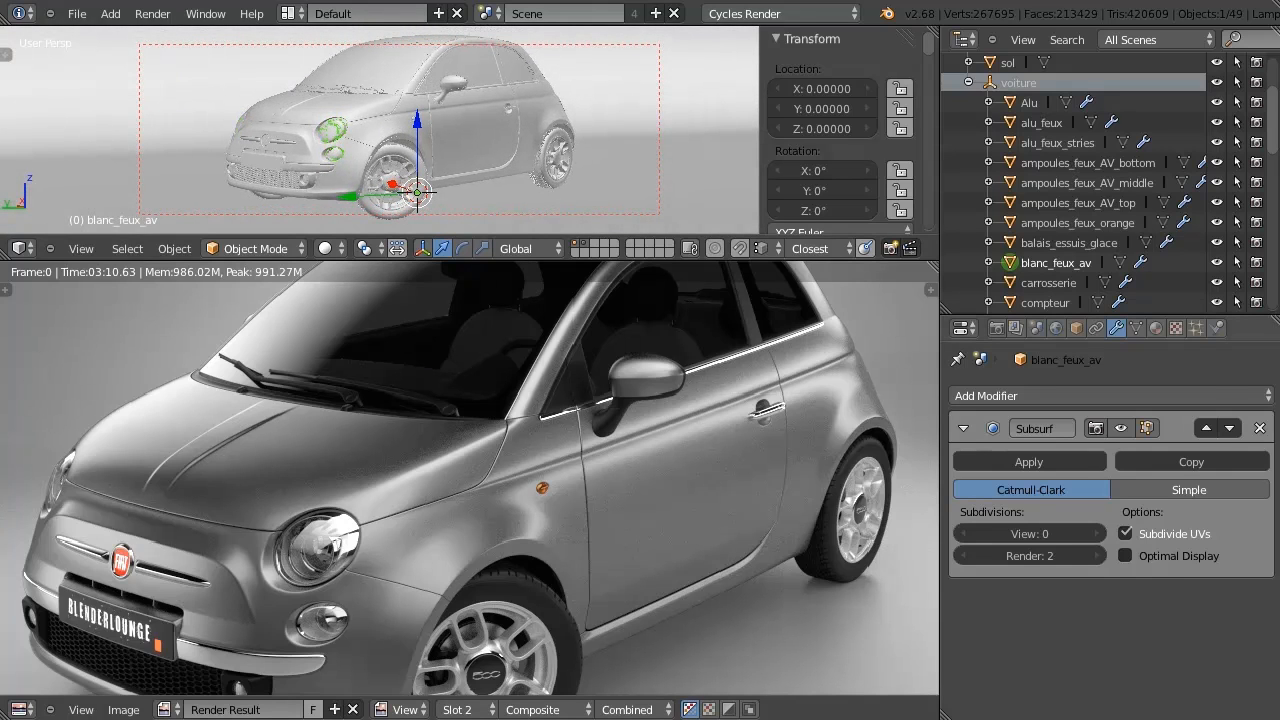
{"action": "middle_click_drag", "start_coordinate": [539, 150], "coordinate": [506, 123]}
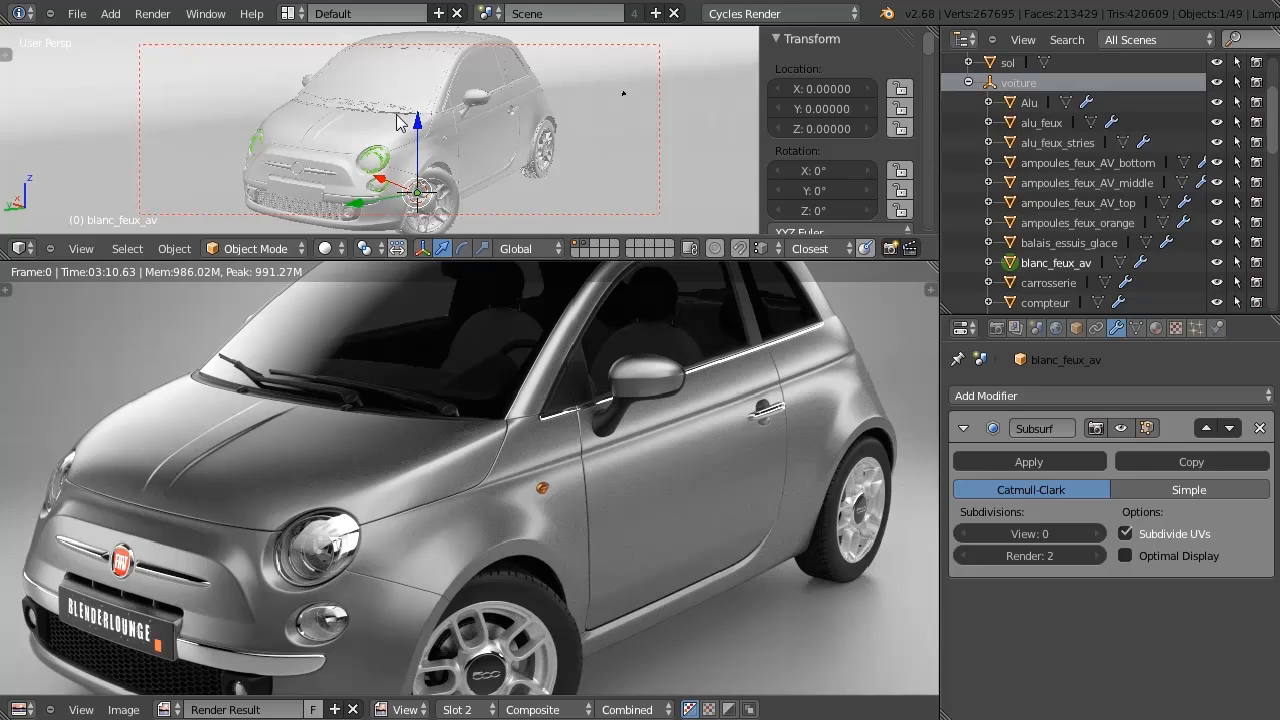
{"action": "key", "text": "ctrl+b"}
{"action": "left_click_drag", "start_coordinate": [584, 41], "coordinate": [218, 198]}
{"action": "left_click", "coordinate": [328, 248]}
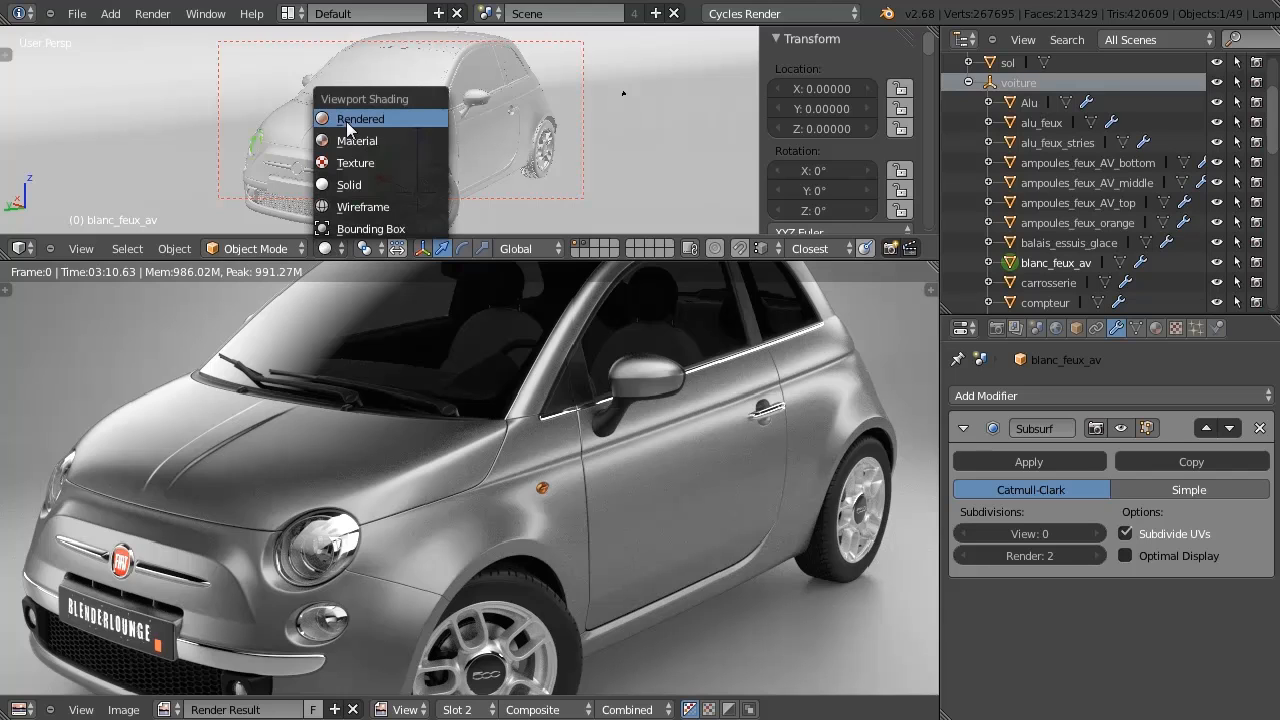
{"action": "left_click", "coordinate": [356, 120]}
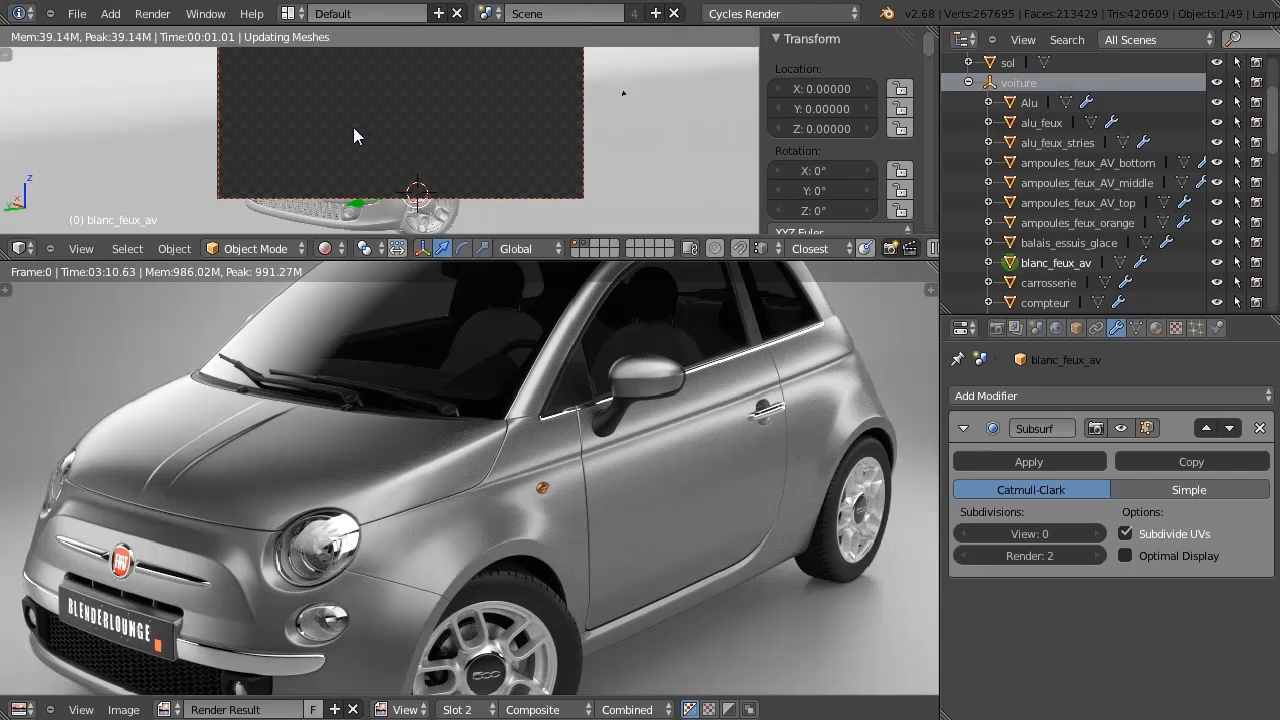
Expand the Lights group and make Plane_1 through Plane_6 visible in the viewport.
{"action": "mouse_move", "coordinate": [504, 155]}
{"action": "middle_mouse_down"}
{"action": "mouse_move", "coordinate": [404, 143]}
{"action": "mouse_move", "coordinate": [721, 80]}
{"action": "middle_mouse_up"}
{"action": "scroll", "coordinate": [1078, 98], "scroll_direction": "up", "scroll_amount": 5}
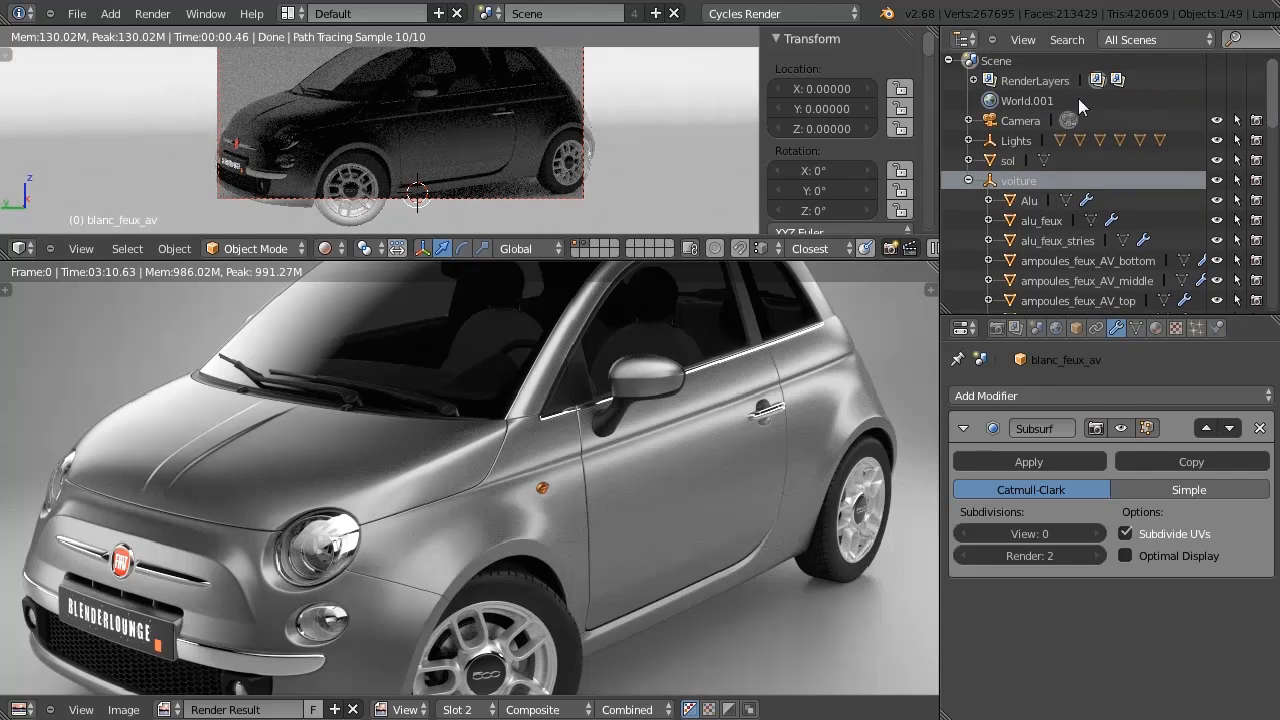
{"action": "left_click", "coordinate": [967, 141]}
{"action": "left_click_drag", "start_coordinate": [1217, 160], "coordinate": [1217, 260]}
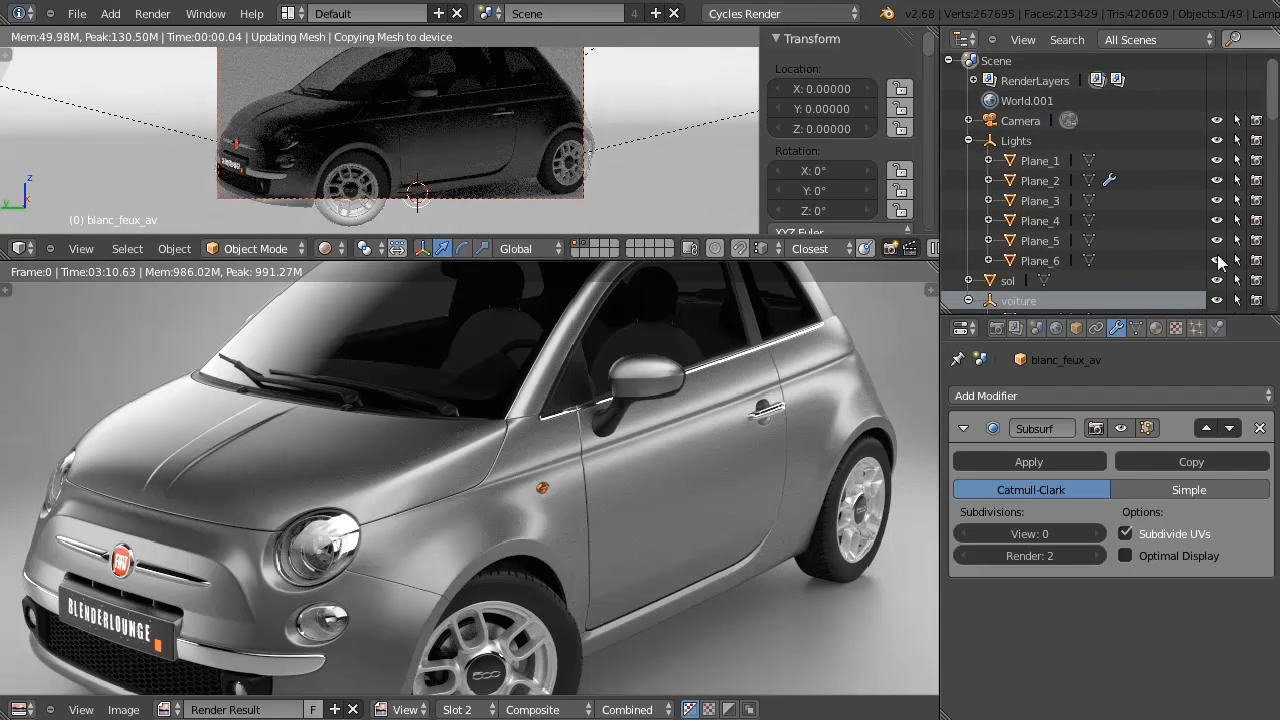
{"action": "middle_click_drag", "start_coordinate": [471, 139], "coordinate": [455, 148]}
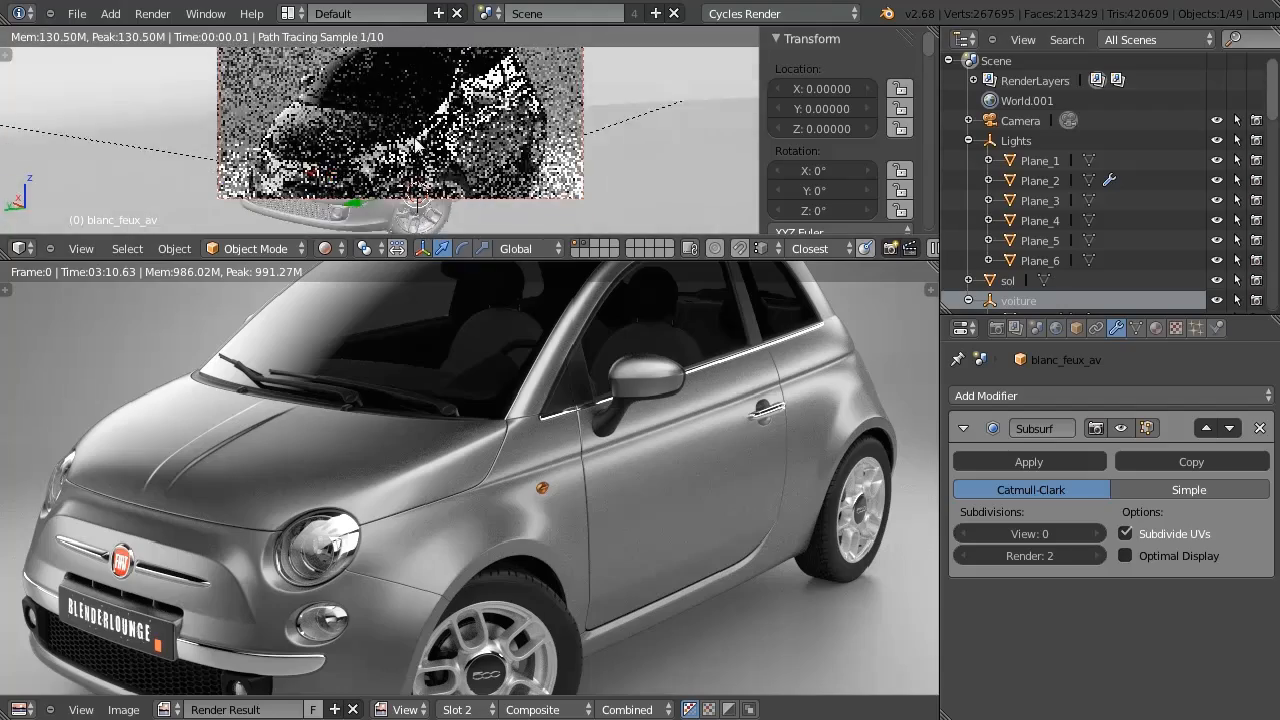
Show the car's rendered front headlight close up in a full-size viewport.
{"action": "key", "text": "ctrl+Up"}
{"action": "middle_click_drag", "start_coordinate": [574, 203], "coordinate": [422, 228]}
{"action": "scroll", "coordinate": [536, 186], "scroll_direction": "up", "scroll_amount": 2}
{"action": "scroll", "coordinate": [422, 230], "scroll_direction": "up", "scroll_amount": 6}
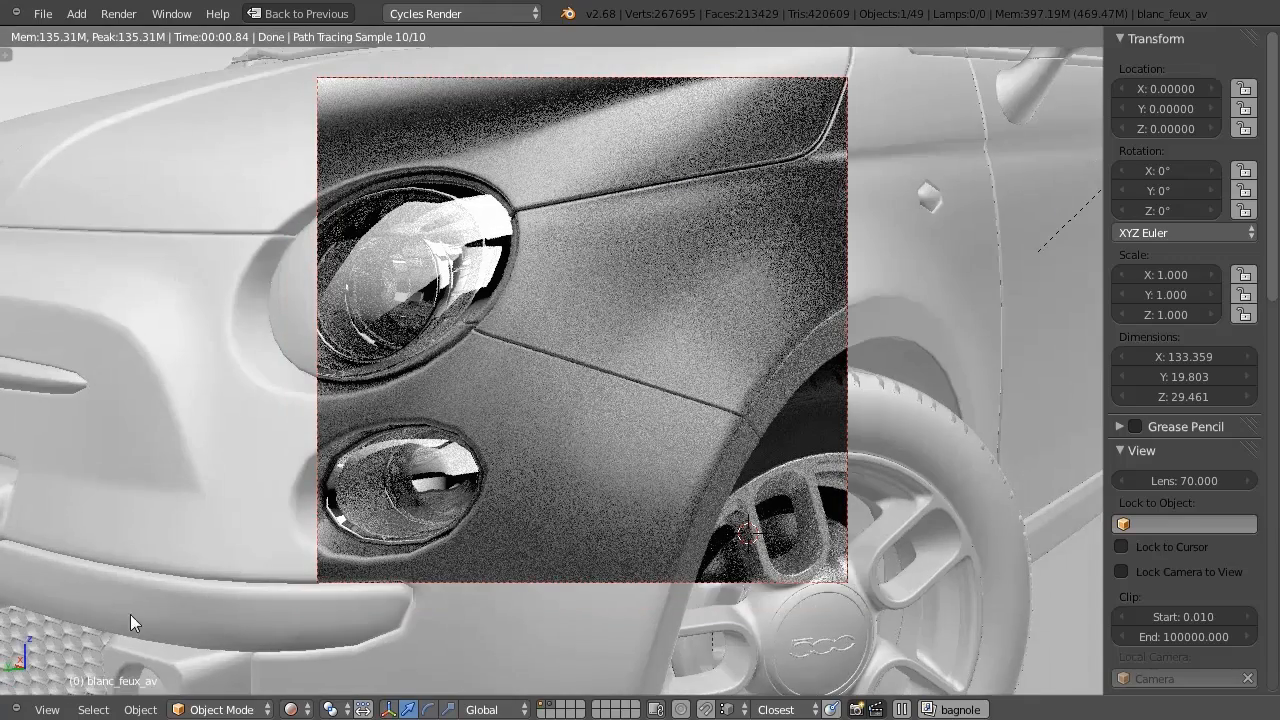
Bring the front wheel into close-up and restrict the render border to its 500 hub cap.
{"action": "middle_click_drag", "start_coordinate": [717, 586], "coordinate": [690, 313], "text": "shift"}
{"action": "middle_click_drag", "start_coordinate": [690, 313], "coordinate": [620, 312]}
{"action": "scroll", "coordinate": [647, 304], "scroll_direction": "up", "scroll_amount": 5}
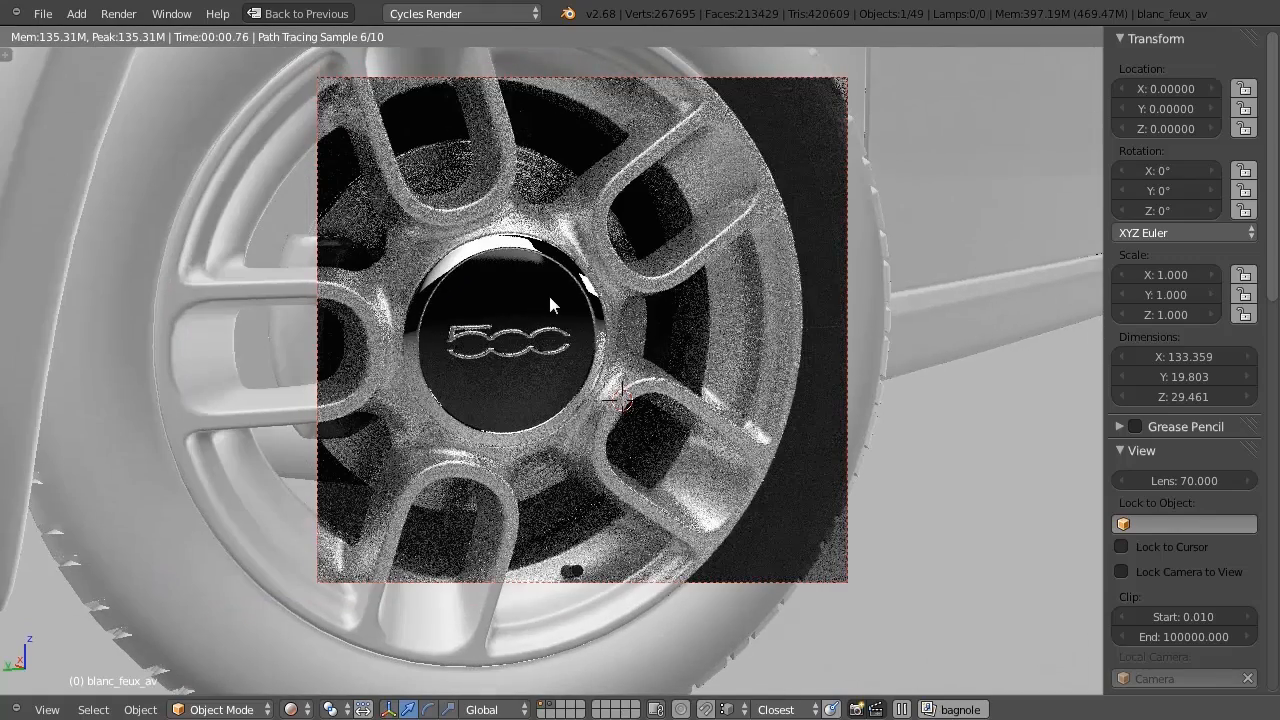
{"action": "key", "text": "ctrl+b"}
{"action": "left_click_drag", "start_coordinate": [623, 202], "coordinate": [386, 460]}
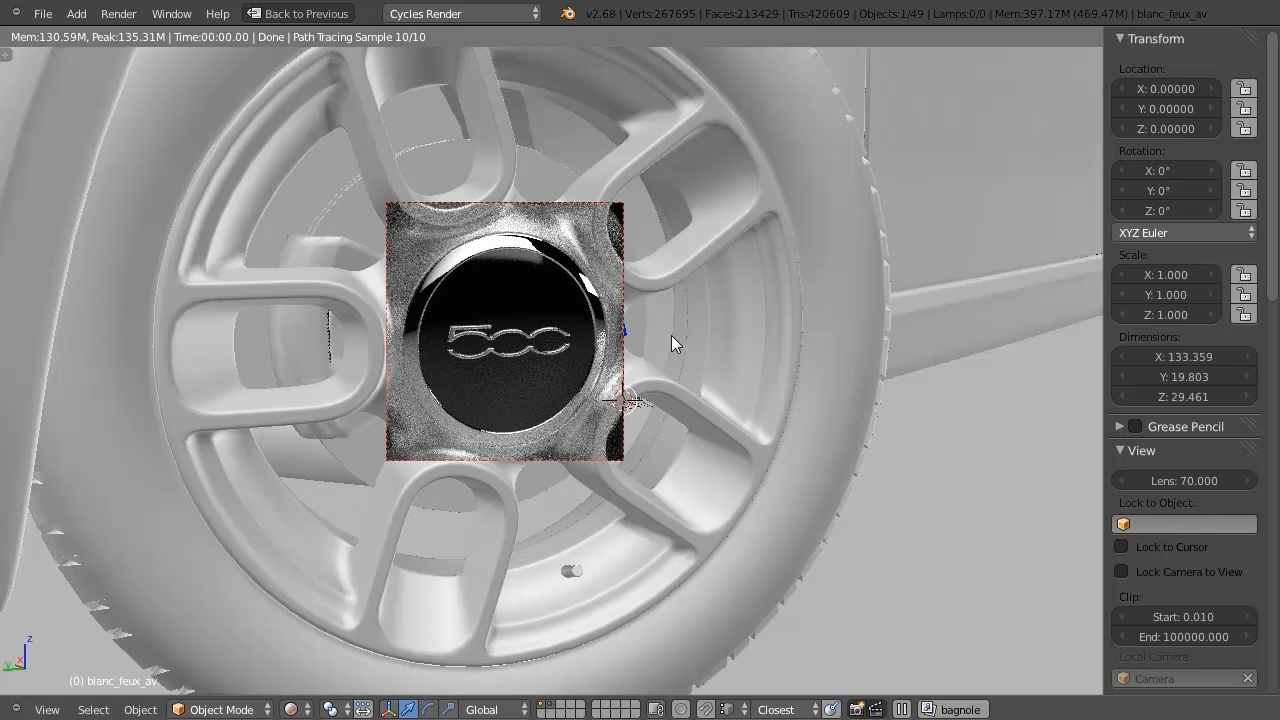
Restore the split layout, replace the render image with the Node Editor and display the hub cap's noir_volant material nodes.
{"action": "key", "text": "ctrl+Up"}
{"action": "left_click", "coordinate": [20, 709]}
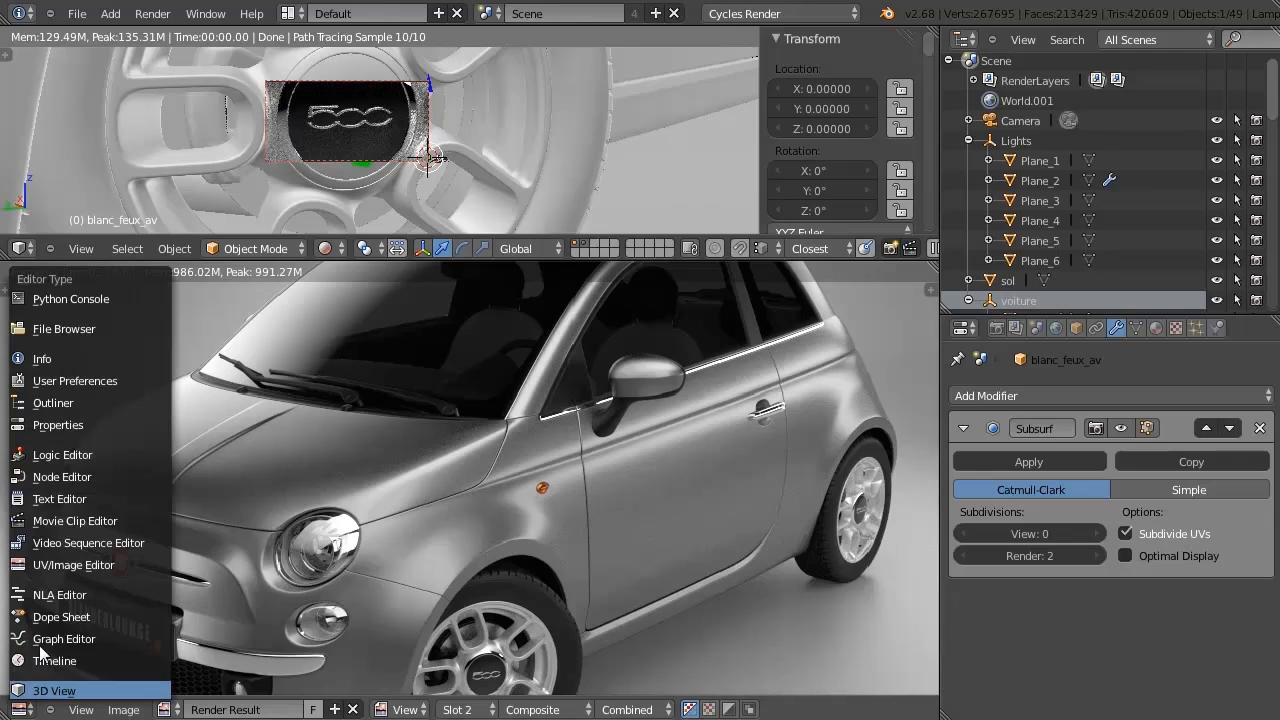
{"action": "left_click", "coordinate": [73, 475]}
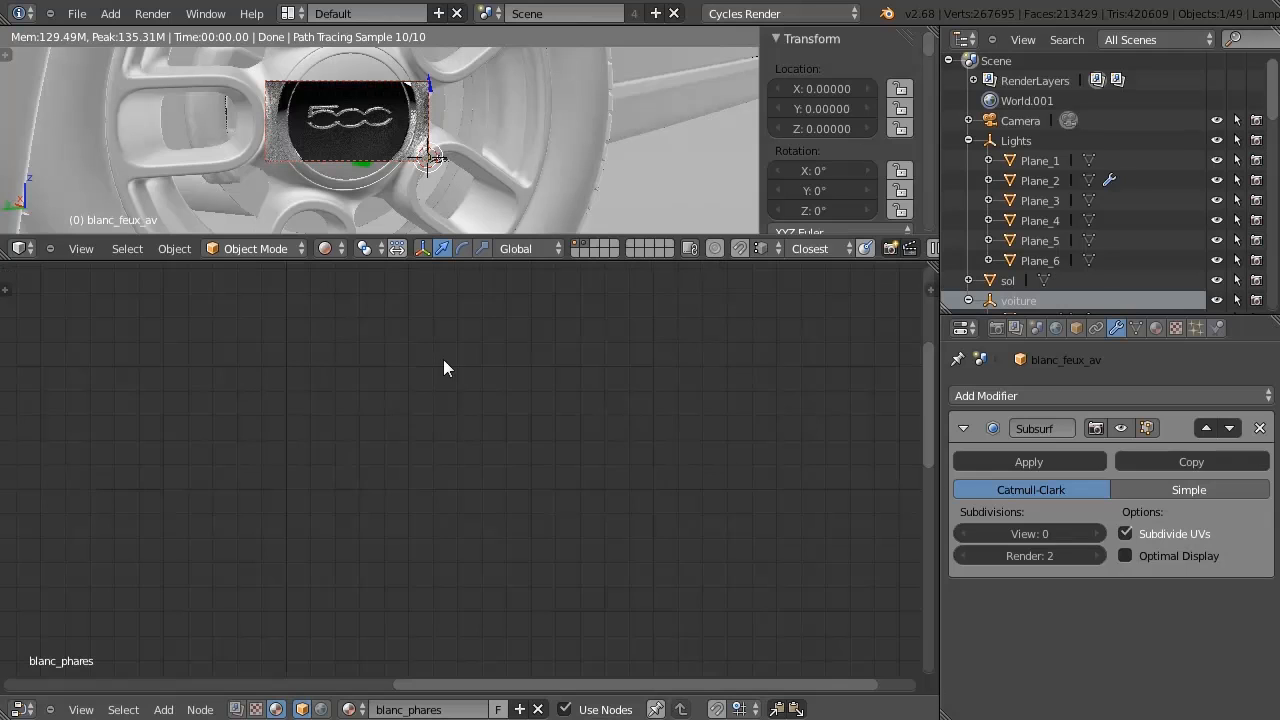
{"action": "right_click", "coordinate": [351, 137]}
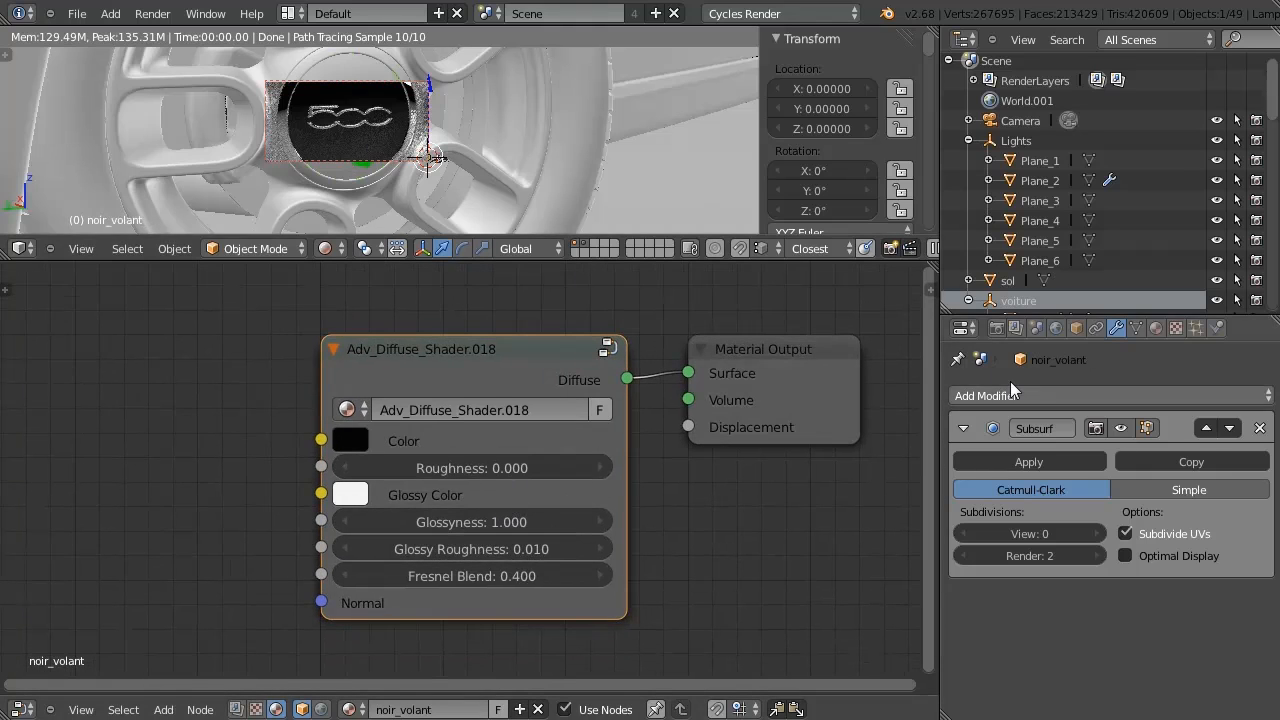
Set the preview samples to 20 in the render sampling settings and check the wheel preview.
{"action": "left_click", "coordinate": [997, 330]}
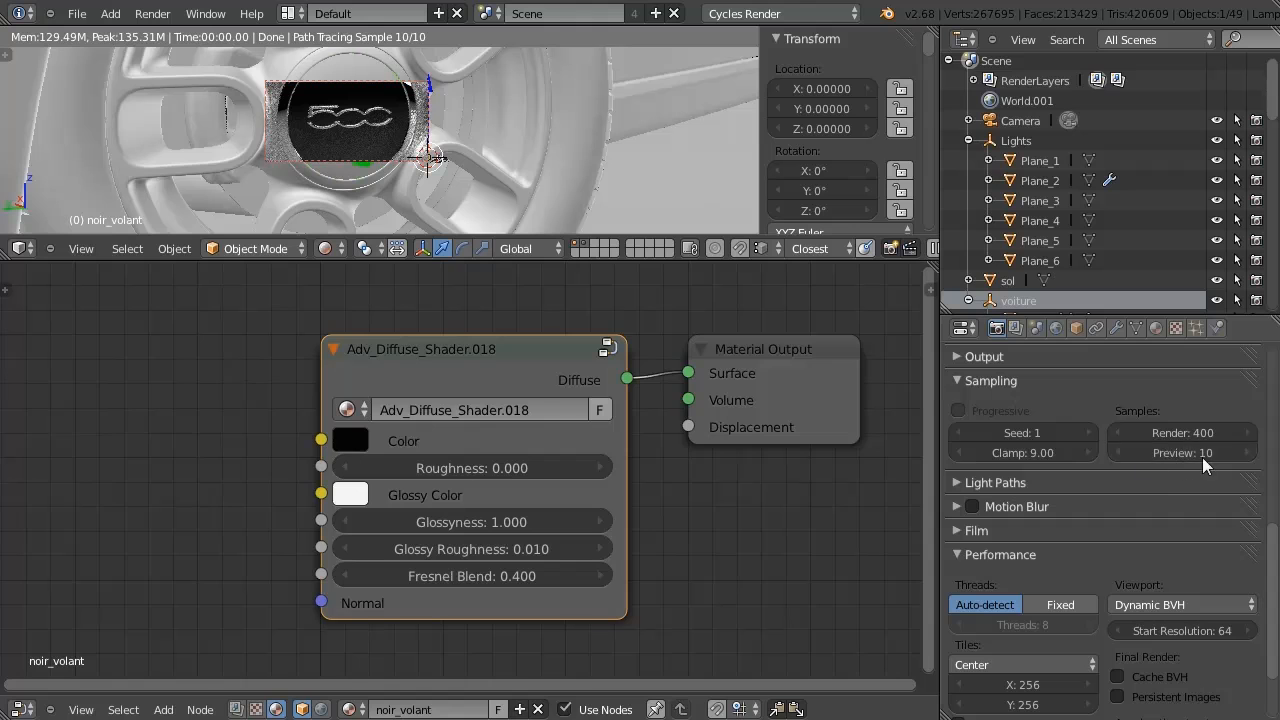
{"action": "mouse_move", "coordinate": [374, 113]}
{"action": "middle_mouse_down"}
{"action": "mouse_move", "coordinate": [430, 113]}
{"action": "mouse_move", "coordinate": [450, 73]}
{"action": "mouse_move", "coordinate": [395, 62]}
{"action": "mouse_move", "coordinate": [375, 102]}
{"action": "mouse_move", "coordinate": [305, 127]}
{"action": "mouse_move", "coordinate": [369, 124]}
{"action": "mouse_move", "coordinate": [376, 110]}
{"action": "middle_mouse_up"}
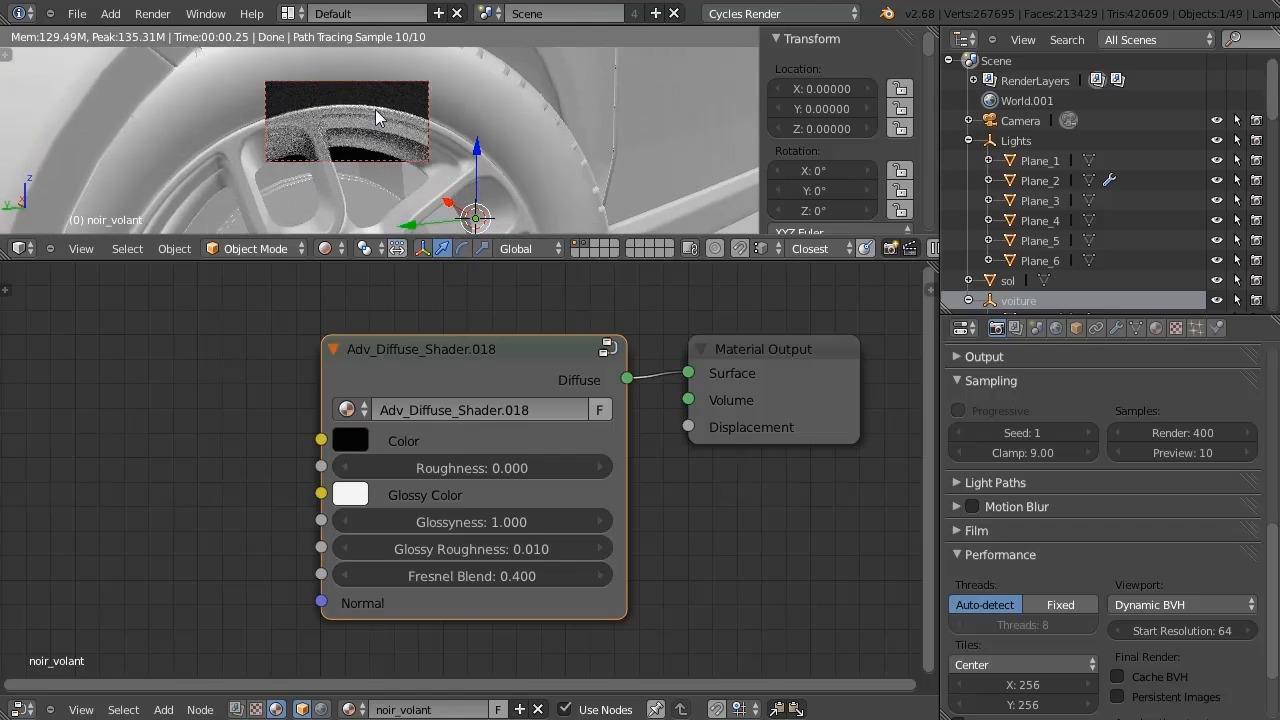
{"action": "left_click", "coordinate": [1236, 448]}
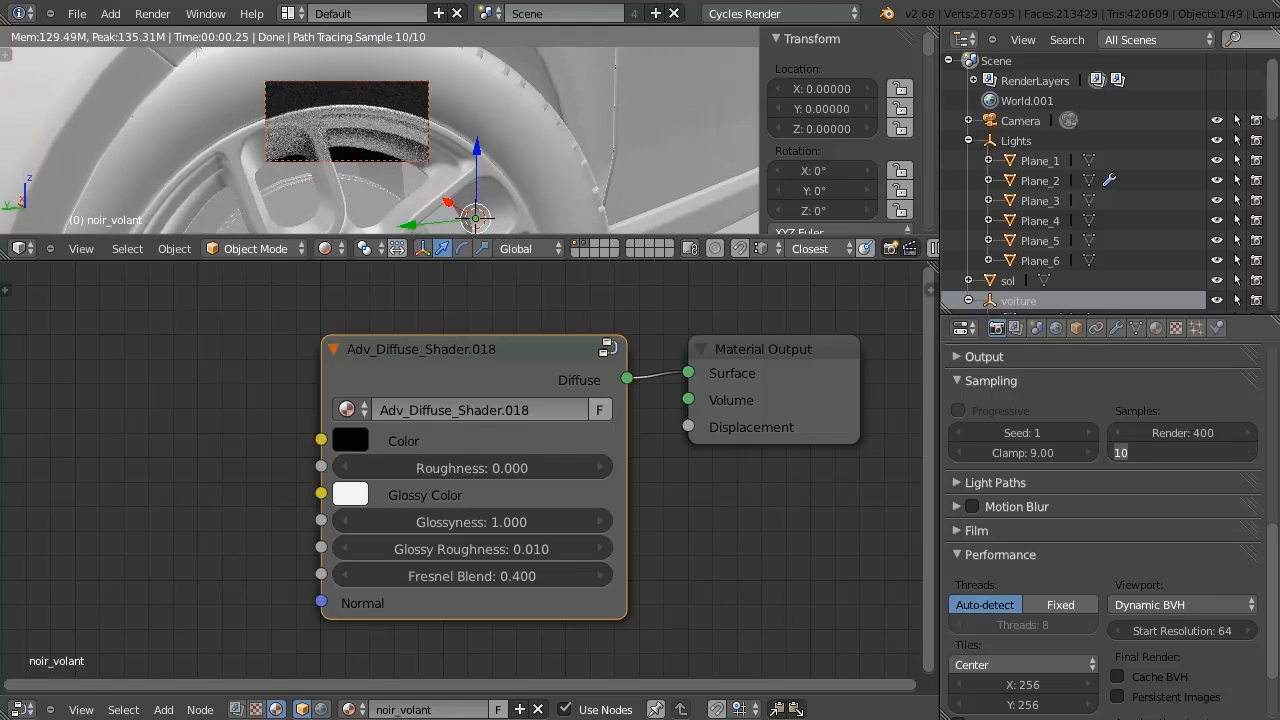
{"action": "type", "text": "20"}
{"action": "key", "text": "Return"}
{"action": "middle_click_drag", "start_coordinate": [490, 192], "coordinate": [395, 165]}
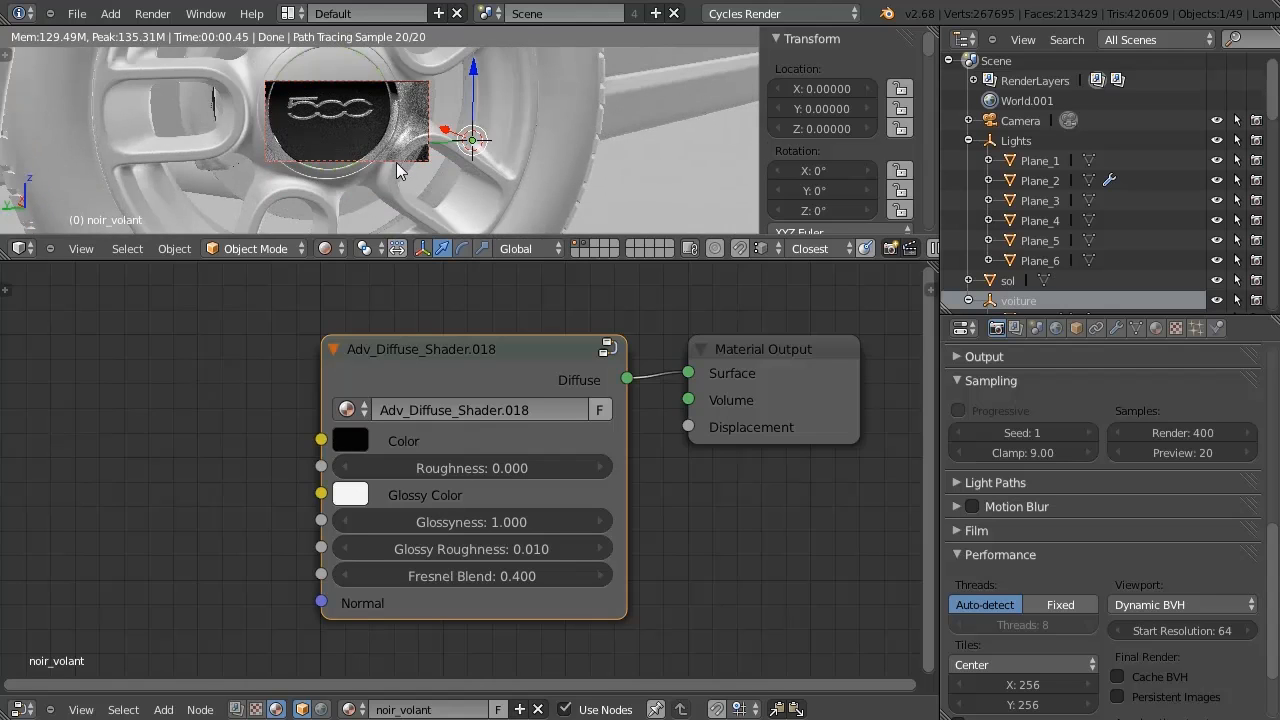
Redraw the render border larger so it covers the hub cap and the surrounding wheel spokes.
{"action": "key", "text": "ctrl+b"}
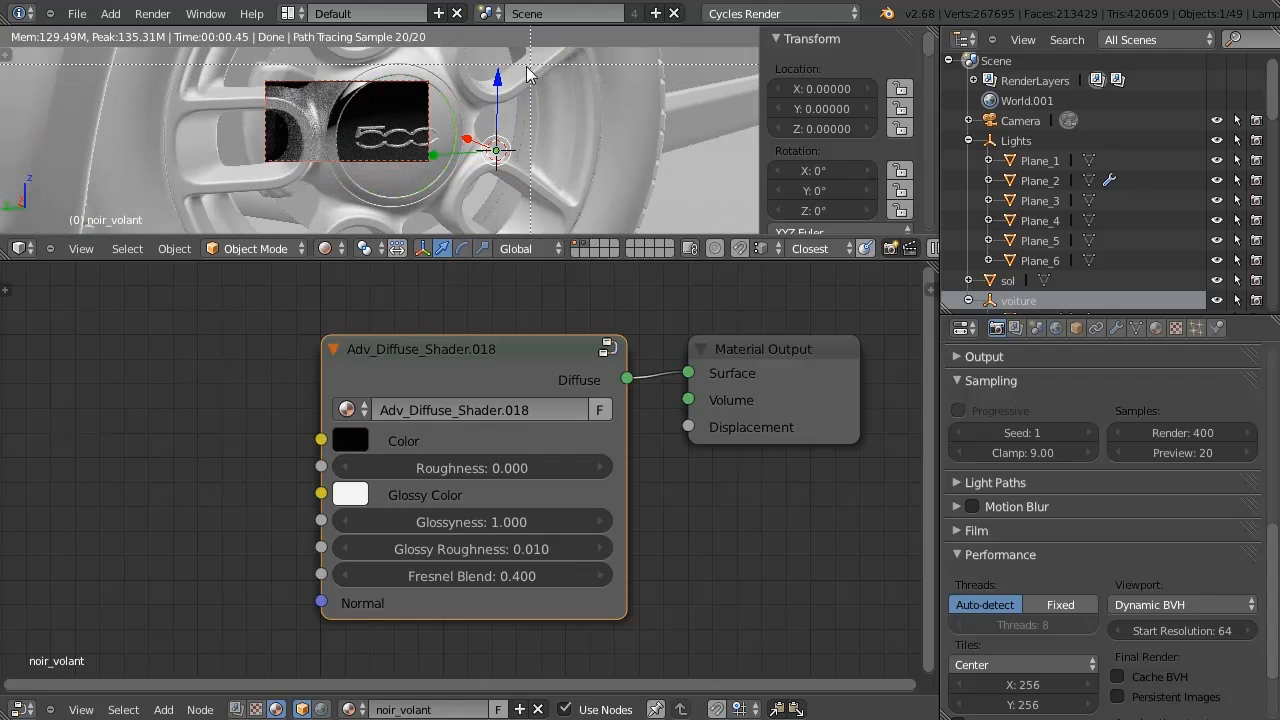
{"action": "left_click_drag", "start_coordinate": [530, 64], "coordinate": [222, 222]}
{"action": "middle_click_drag", "start_coordinate": [436, 86], "coordinate": [512, 130]}
{"action": "scroll", "coordinate": [499, 117], "scroll_direction": "down", "scroll_amount": 3}
Set the preview samples to 500 for a cleaner preview of the wheel.
{"action": "left_click", "coordinate": [1182, 452]}
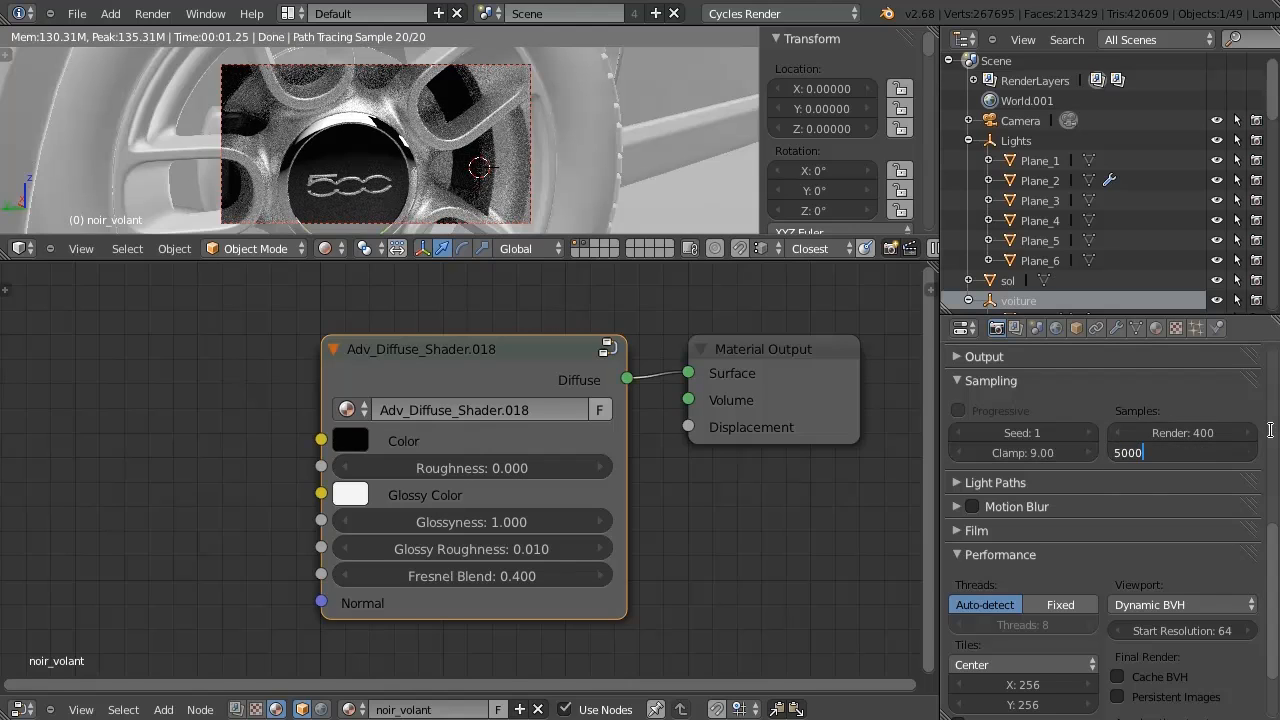
{"action": "key", "text": "Return"}
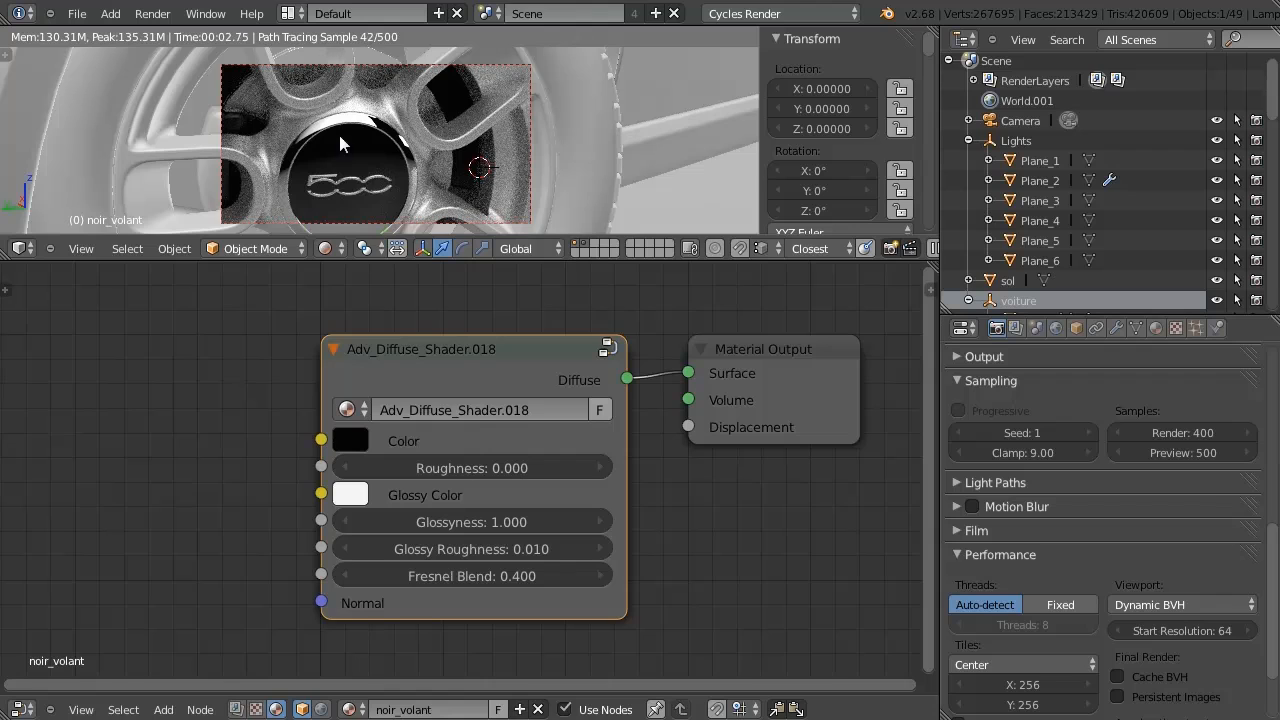
{"action": "middle_click_drag", "start_coordinate": [720, 477], "coordinate": [689, 487]}
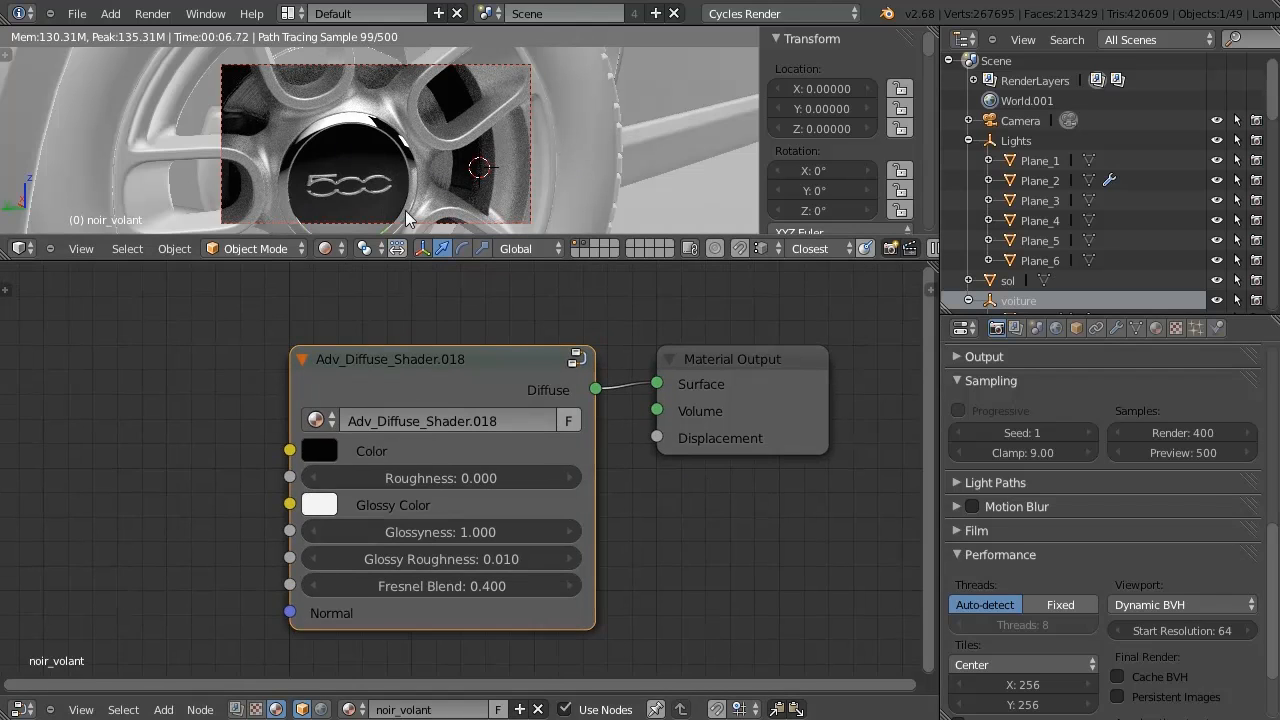
Examine the rendered wheel and the headlight's glass and reflections close up.
{"action": "scroll", "coordinate": [518, 138], "scroll_direction": "down", "scroll_amount": 4}
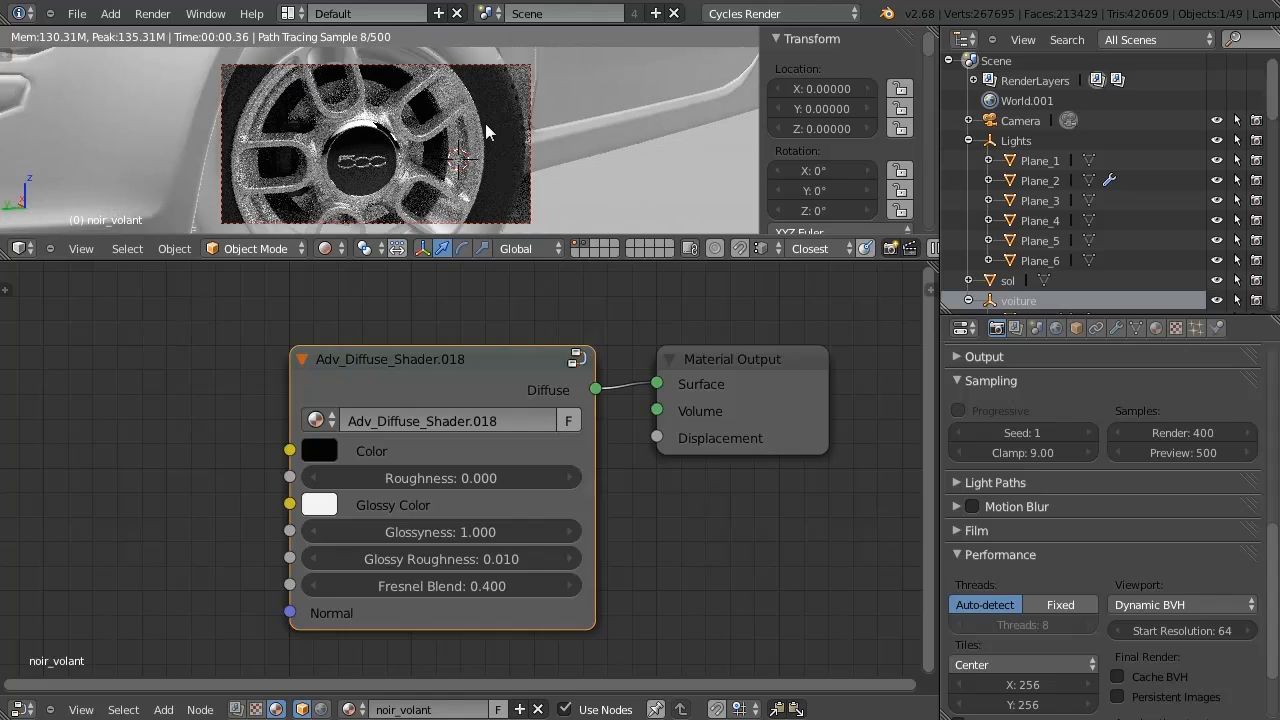
{"action": "mouse_move", "coordinate": [494, 126]}
{"action": "middle_mouse_down"}
{"action": "mouse_move", "coordinate": [505, 148]}
{"action": "mouse_move", "coordinate": [343, 151]}
{"action": "mouse_move", "coordinate": [400, 123]}
{"action": "mouse_move", "coordinate": [410, 135]}
{"action": "mouse_move", "coordinate": [399, 138]}
{"action": "mouse_move", "coordinate": [458, 145]}
{"action": "middle_mouse_up"}
{"action": "scroll", "coordinate": [419, 132], "scroll_direction": "up", "scroll_amount": 3}
{"action": "scroll", "coordinate": [466, 141], "scroll_direction": "down", "scroll_amount": 1}
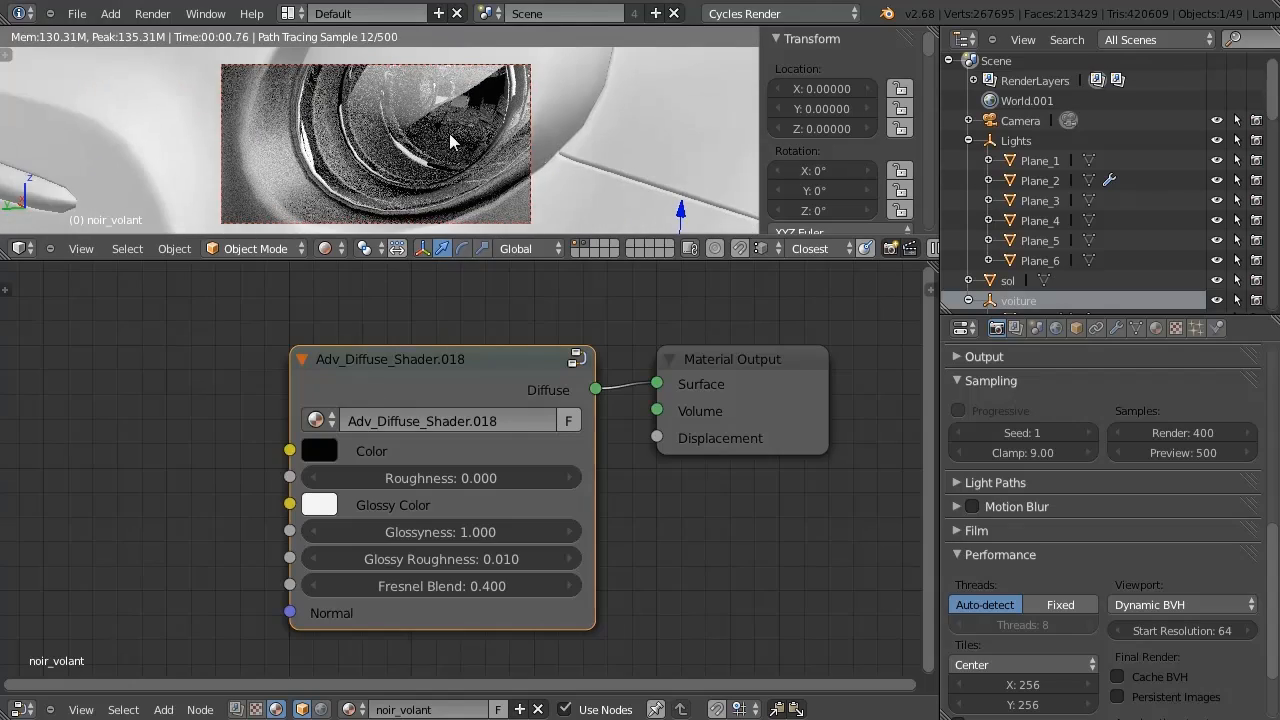
{"action": "scroll", "coordinate": [465, 132], "scroll_direction": "up", "scroll_amount": 3}
{"action": "scroll", "coordinate": [463, 135], "scroll_direction": "down", "scroll_amount": 1}
{"action": "scroll", "coordinate": [461, 136], "scroll_direction": "down", "scroll_amount": 2}
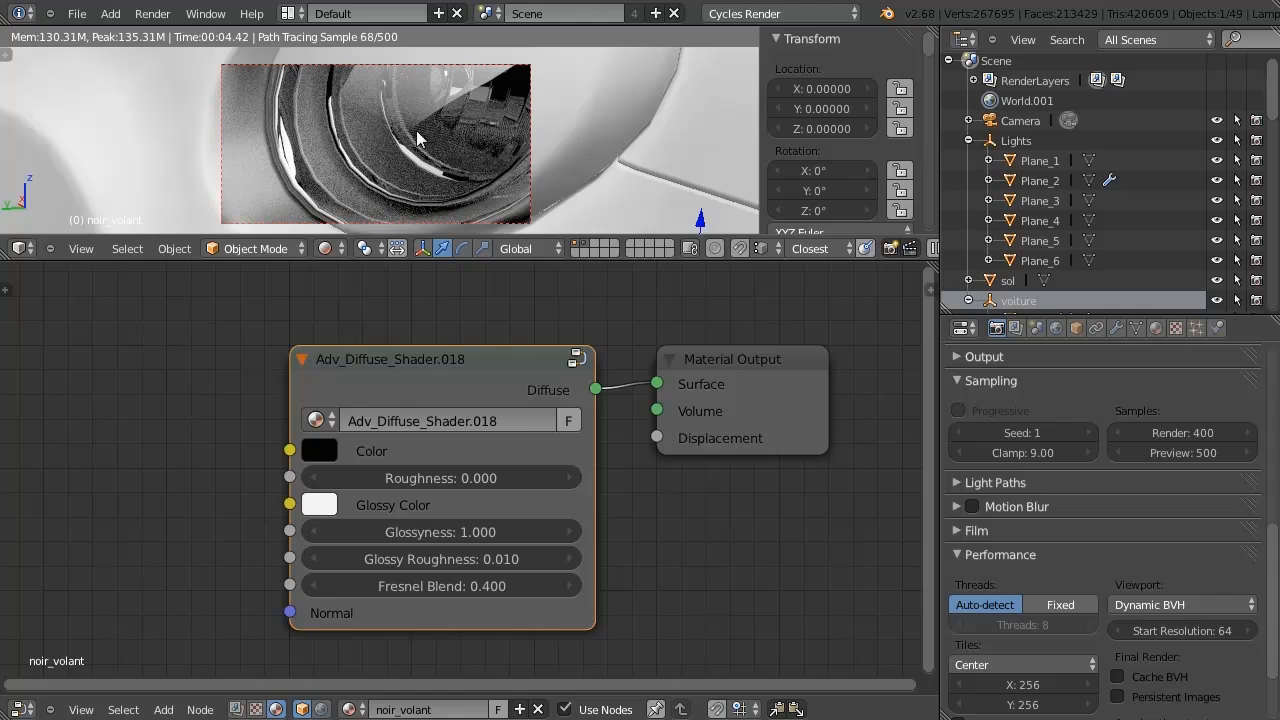
Set the preview samples to 10 and show the front of the car in a full-size viewport.
{"action": "left_click", "coordinate": [1193, 462]}
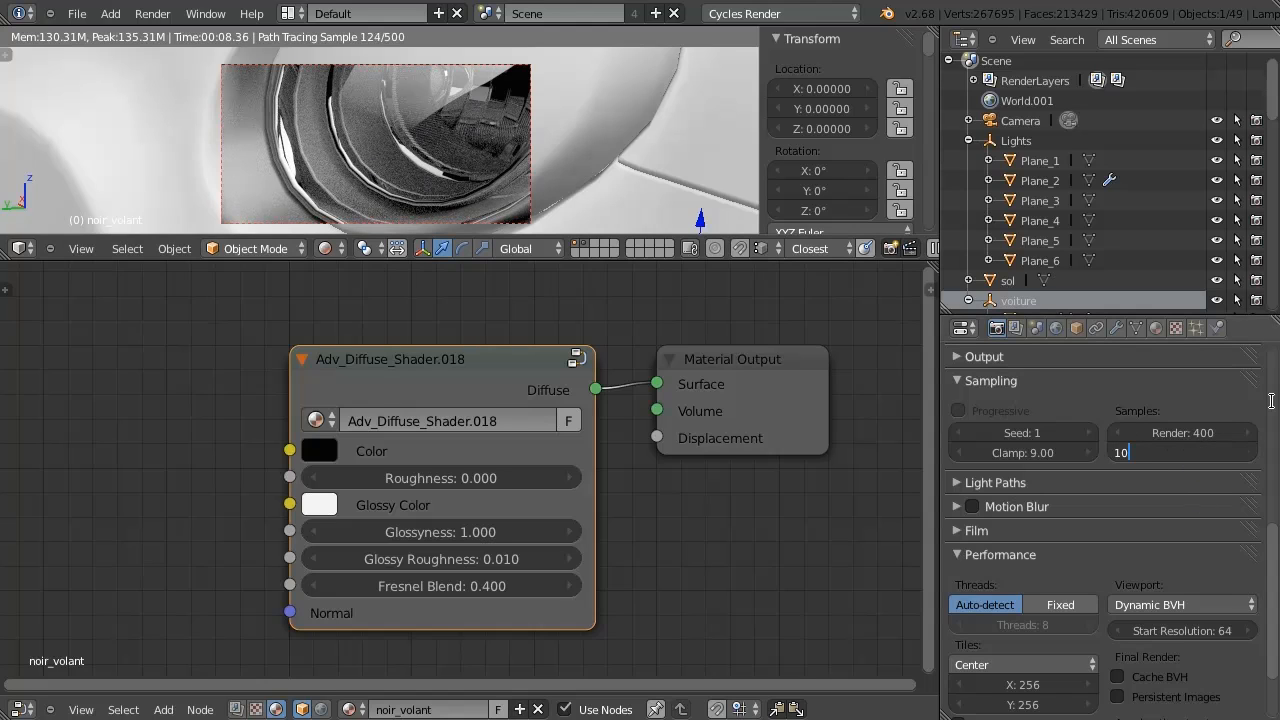
{"action": "key", "text": "Return"}
{"action": "middle_click_drag", "start_coordinate": [497, 54], "coordinate": [463, 153]}
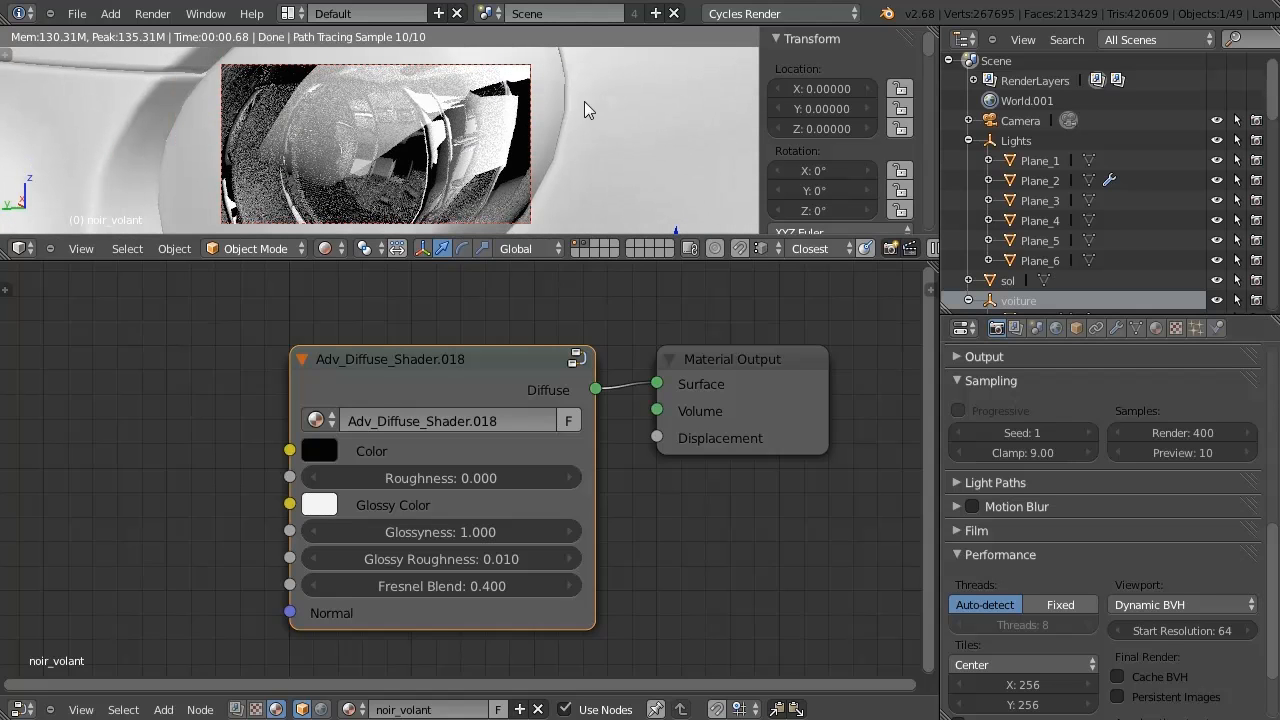
{"action": "scroll", "coordinate": [556, 114], "scroll_direction": "down", "scroll_amount": 5}
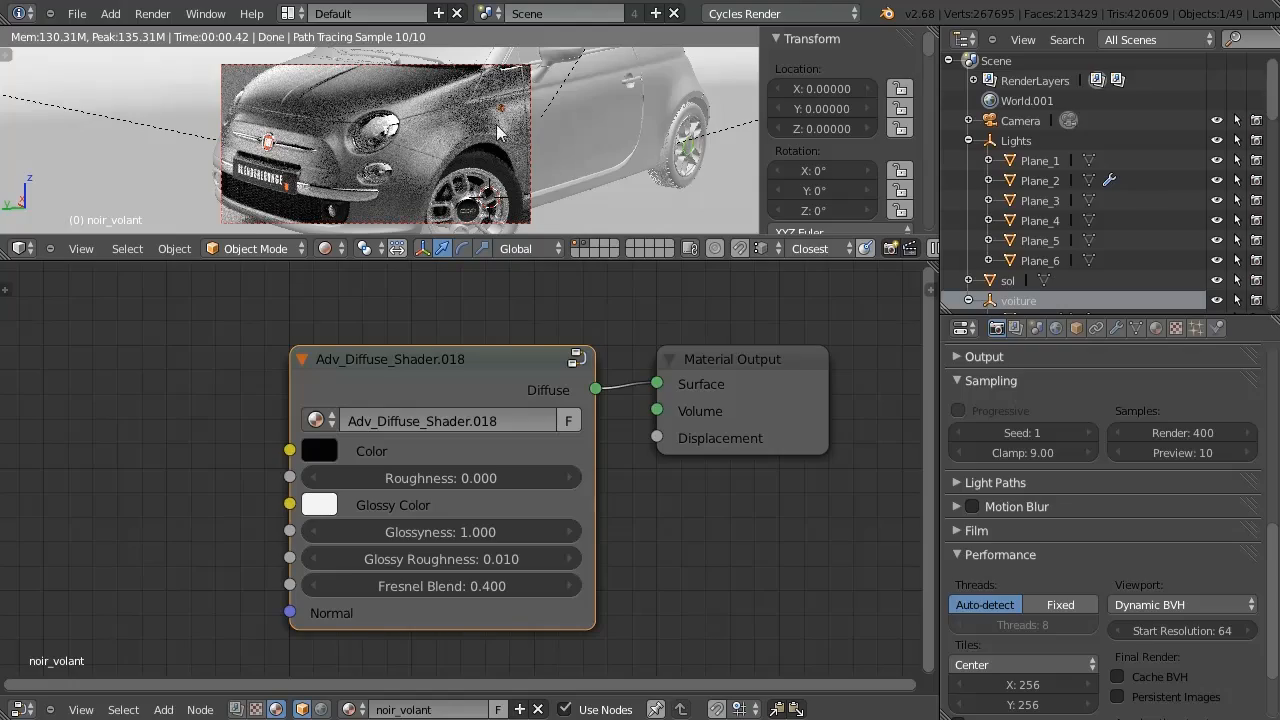
{"action": "key", "text": "ctrl+Up"}
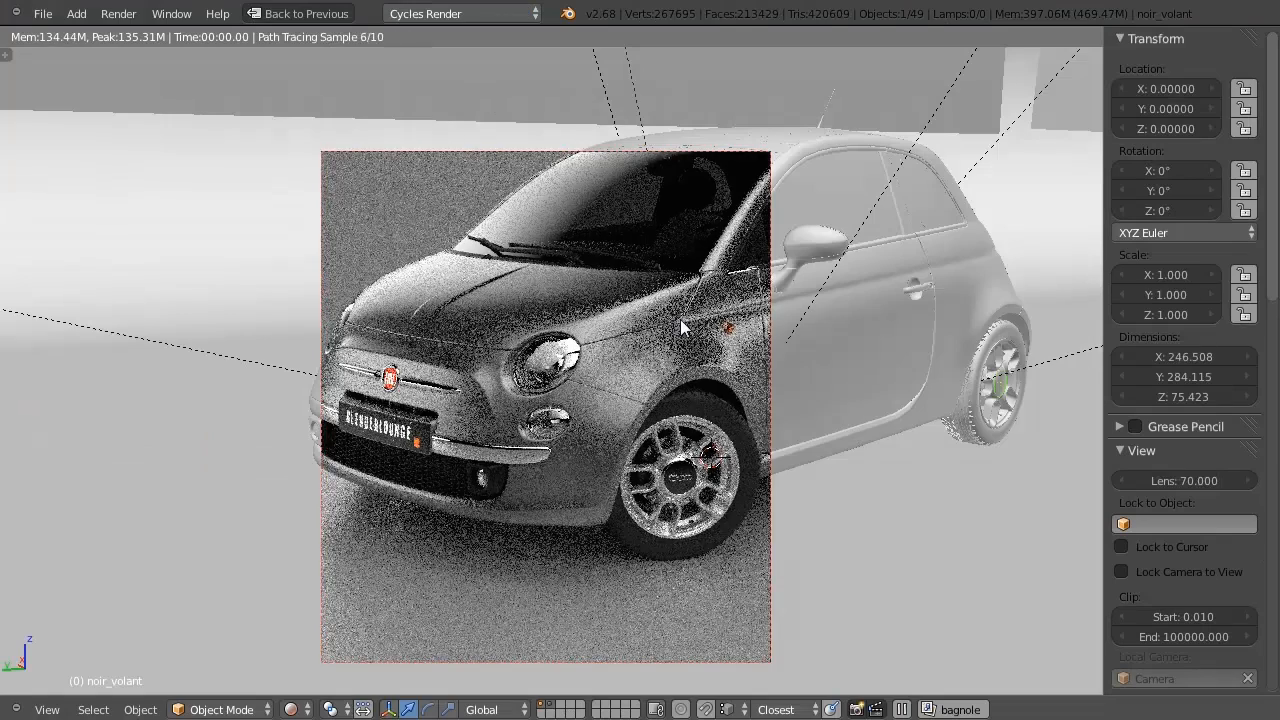
Redraw the render border around the whole car and restore the multi-editor layout.
{"action": "scroll", "coordinate": [680, 319], "scroll_direction": "up", "scroll_amount": 2}
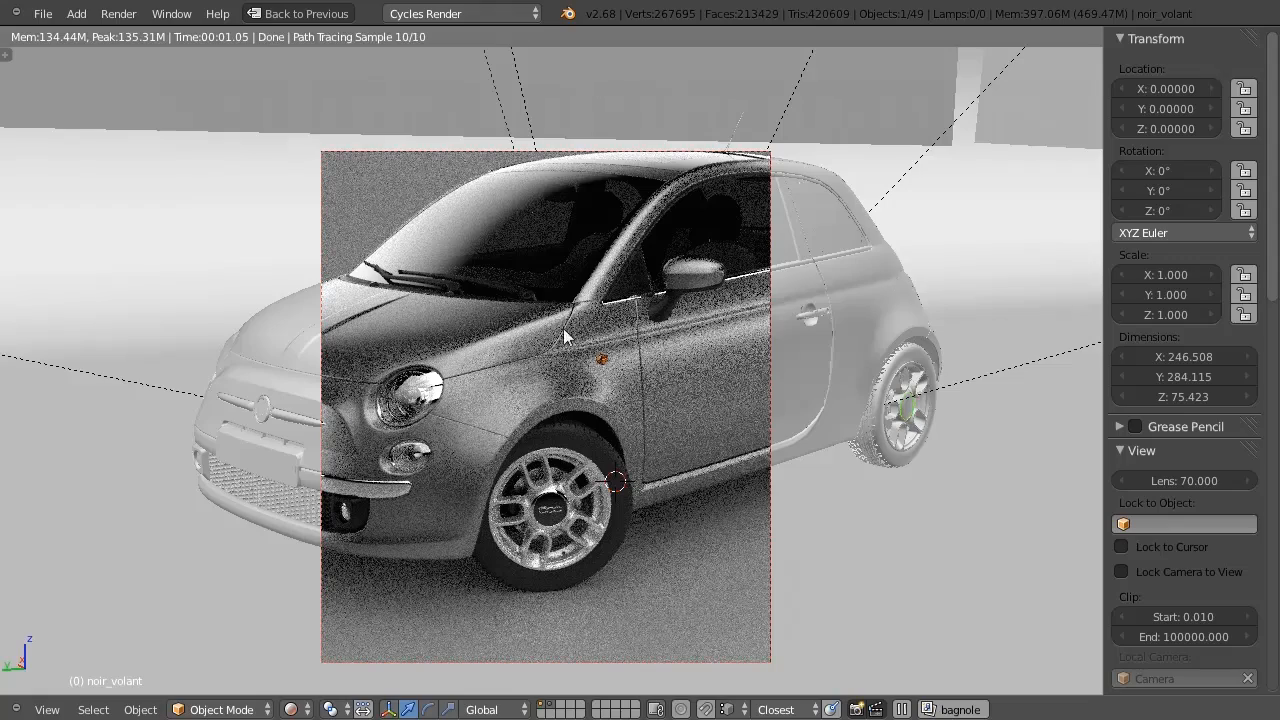
{"action": "key", "text": "ctrl+b"}
{"action": "left_click_drag", "start_coordinate": [1006, 138], "coordinate": [168, 636]}
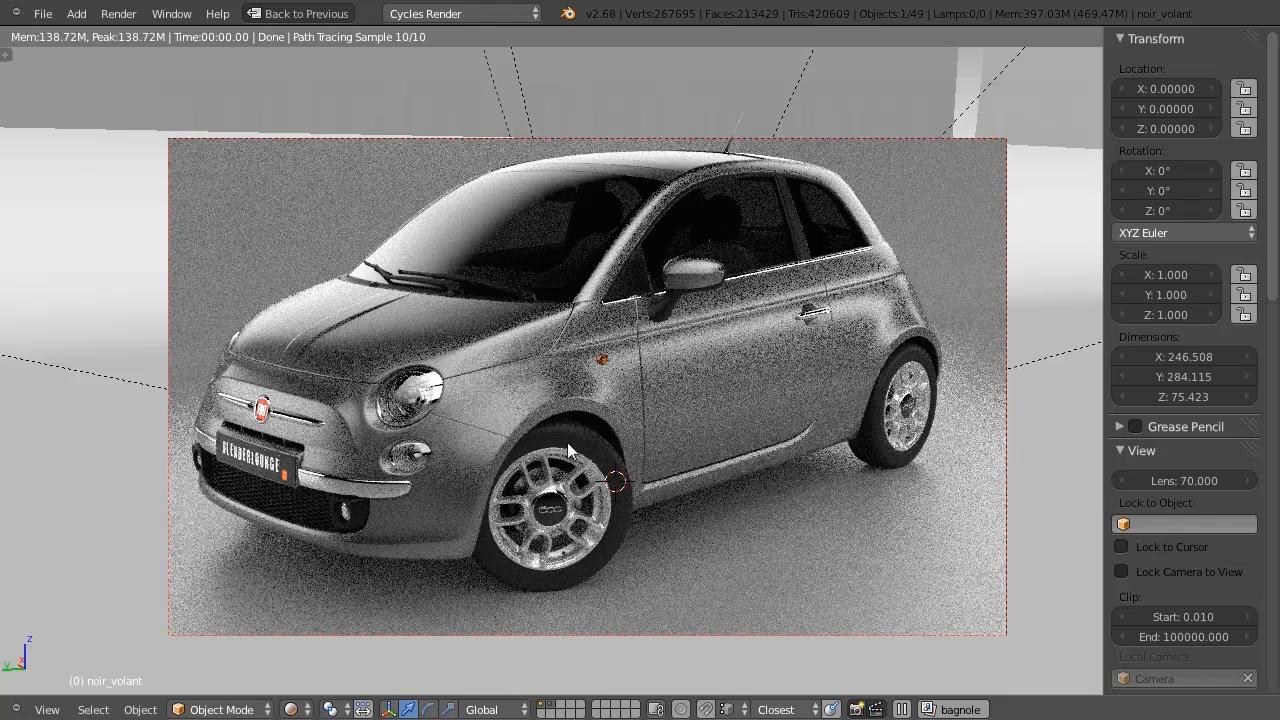
{"action": "key", "text": "ctrl+Up"}
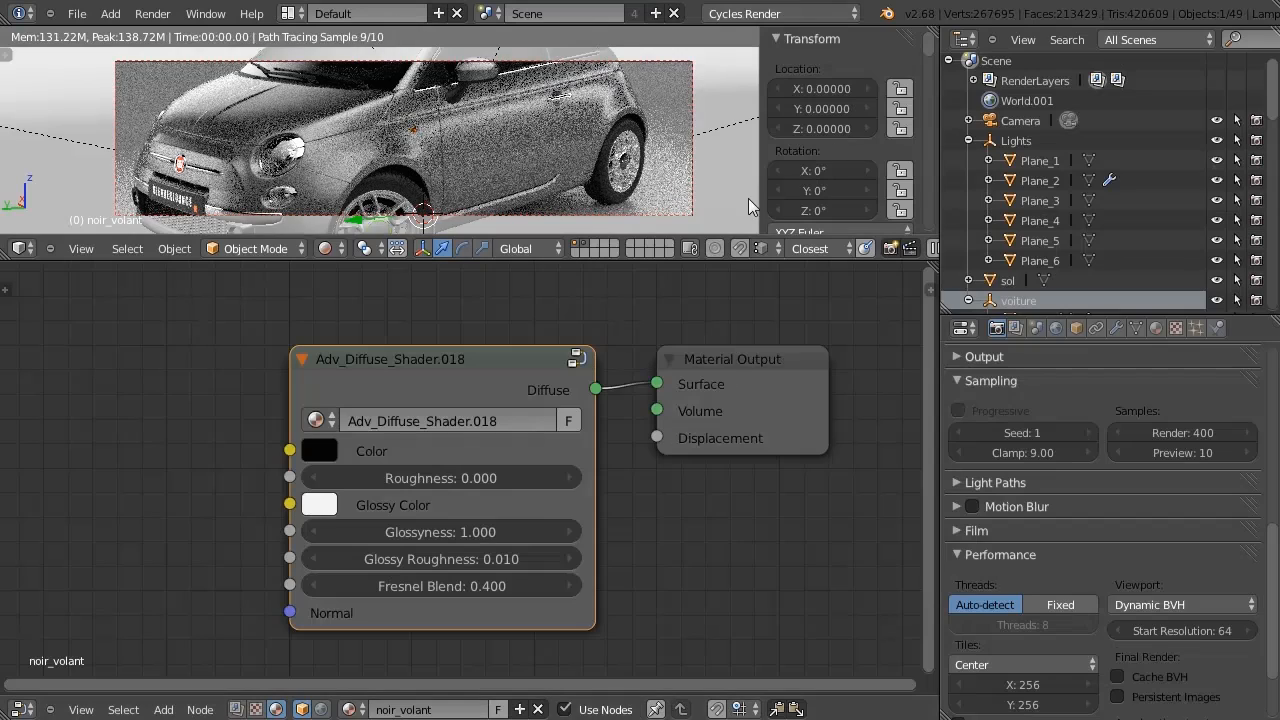
Review the Performance, Film, Sampling and Dimensions render settings, leaving the Performance and Film sections collapsed.
{"action": "left_click", "coordinate": [960, 554]}
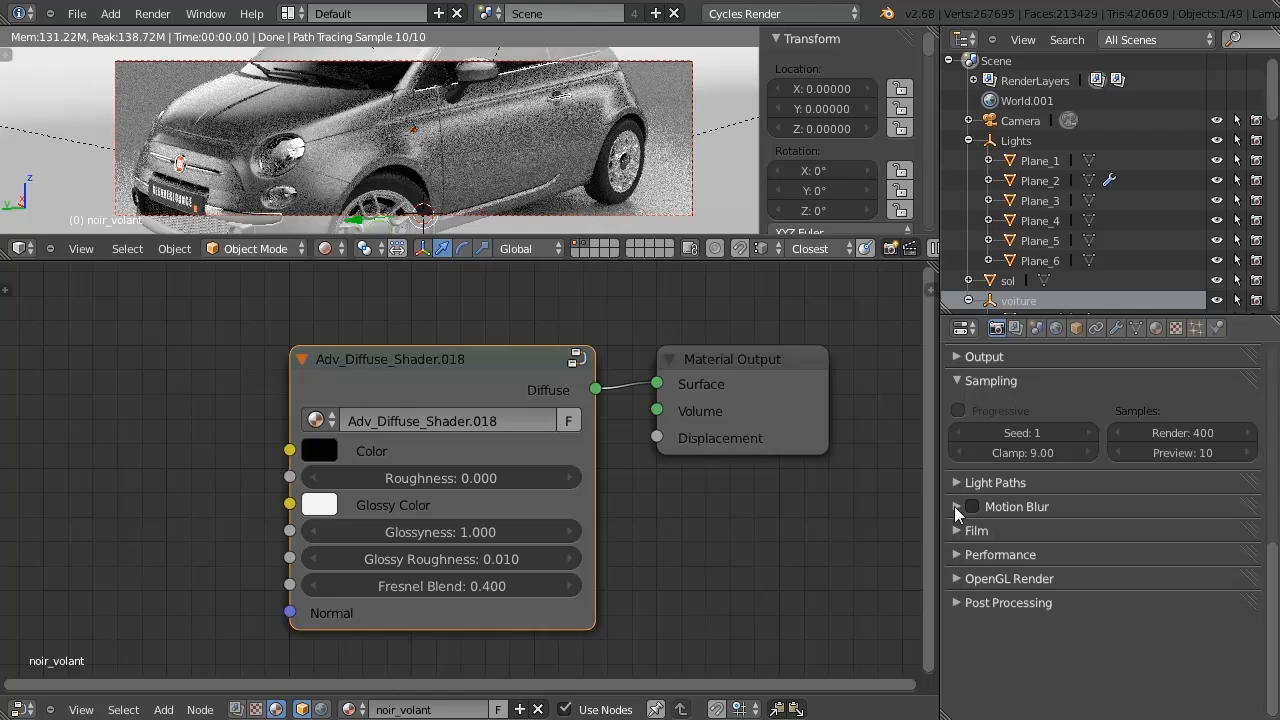
{"action": "left_click", "coordinate": [960, 555]}
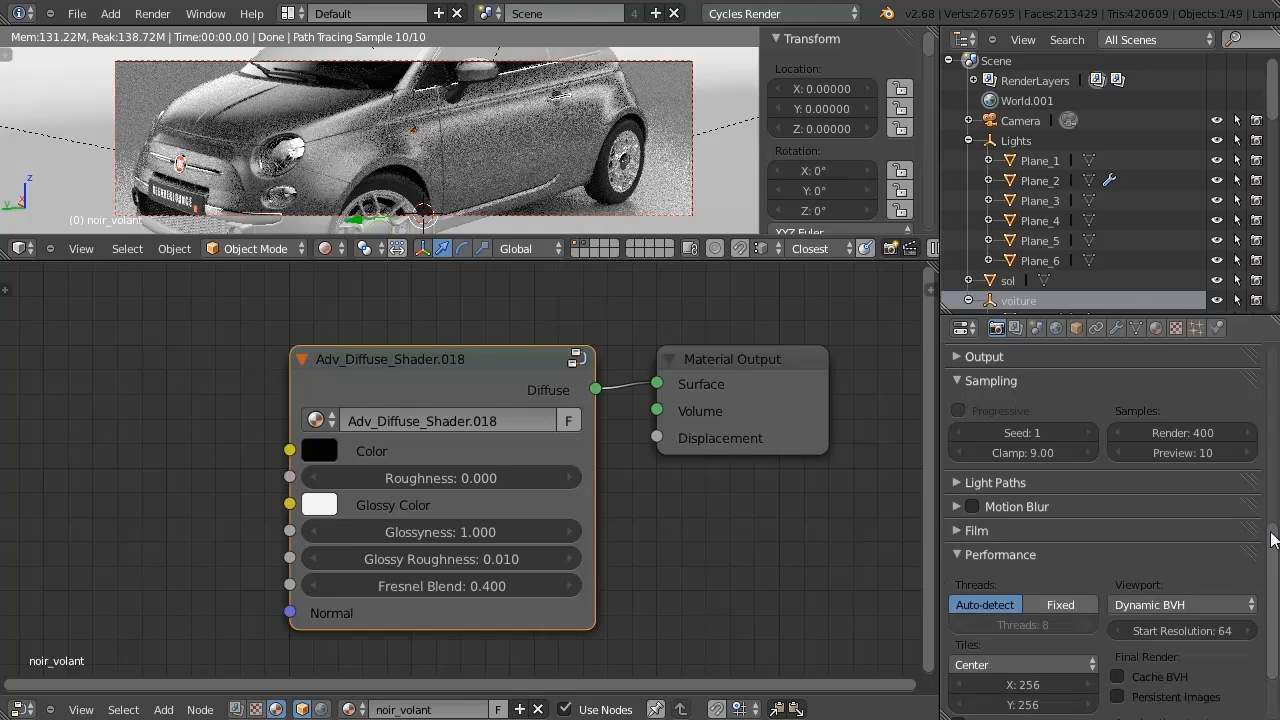
{"action": "scroll", "coordinate": [1273, 540], "scroll_direction": "down", "scroll_amount": 2}
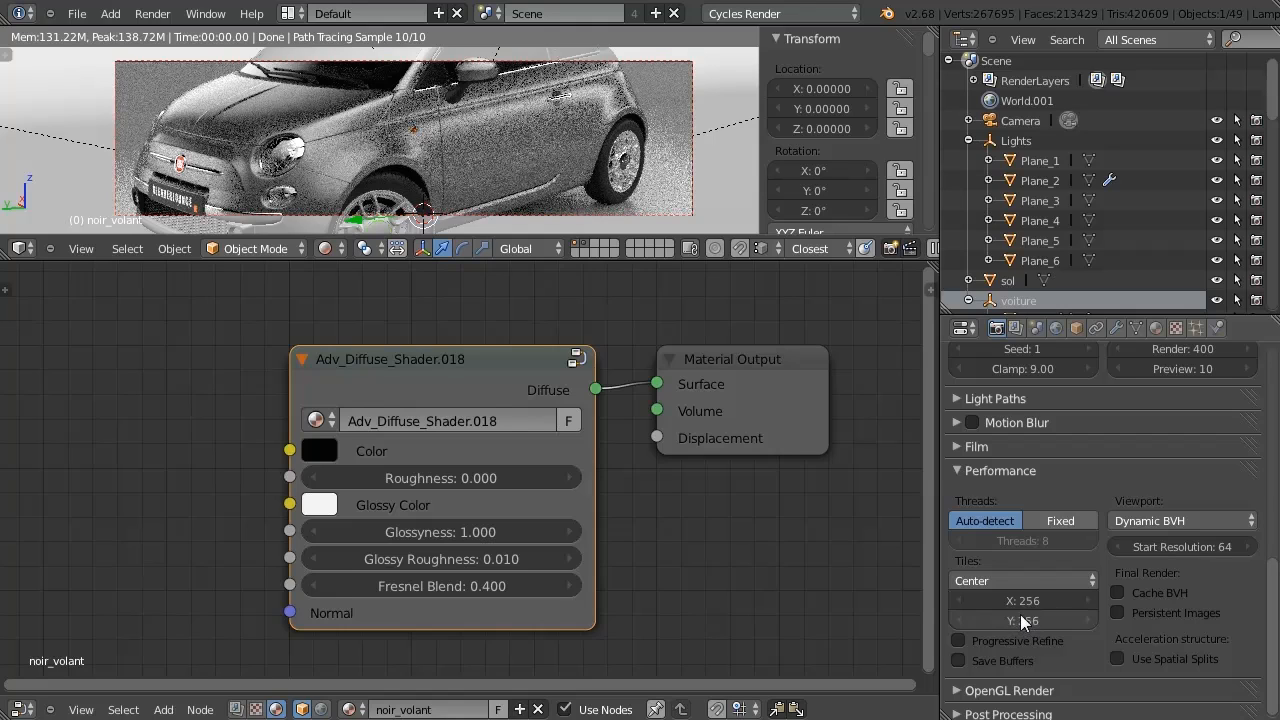
{"action": "left_click", "coordinate": [970, 468]}
{"action": "left_click", "coordinate": [962, 449]}
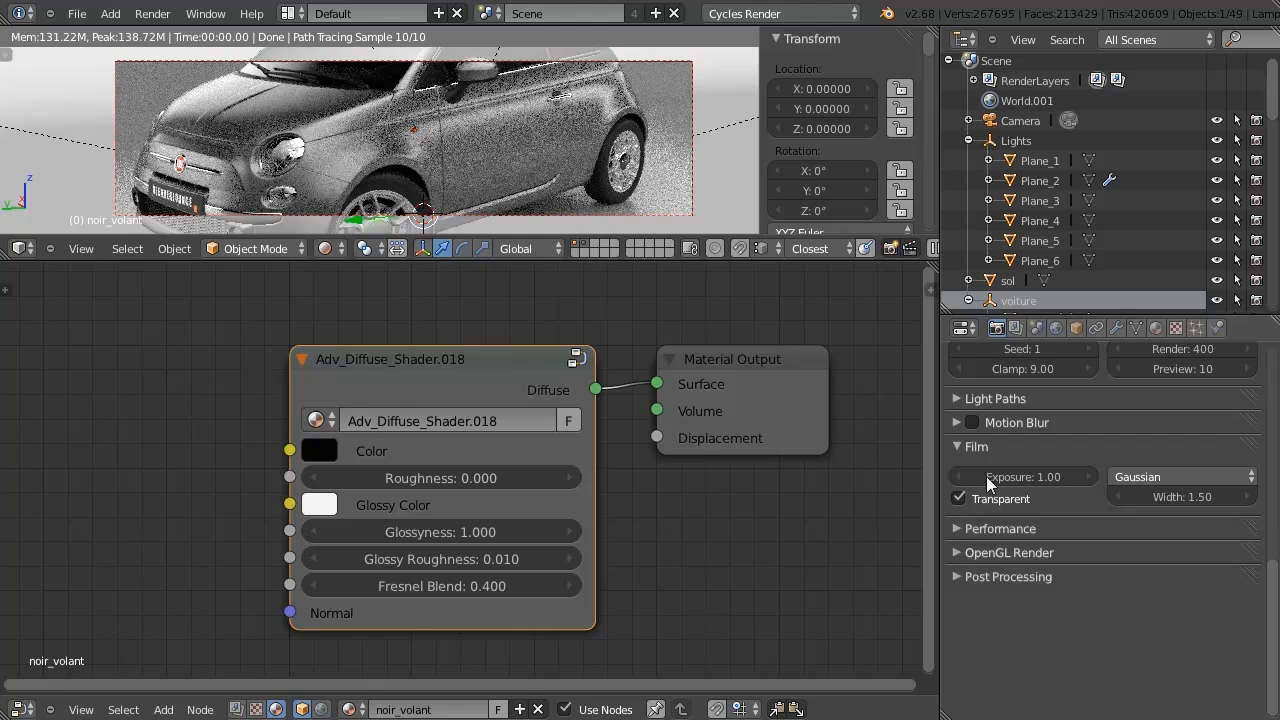
{"action": "left_click", "coordinate": [975, 447]}
{"action": "scroll", "coordinate": [1262, 580], "scroll_direction": "up", "scroll_amount": 4}
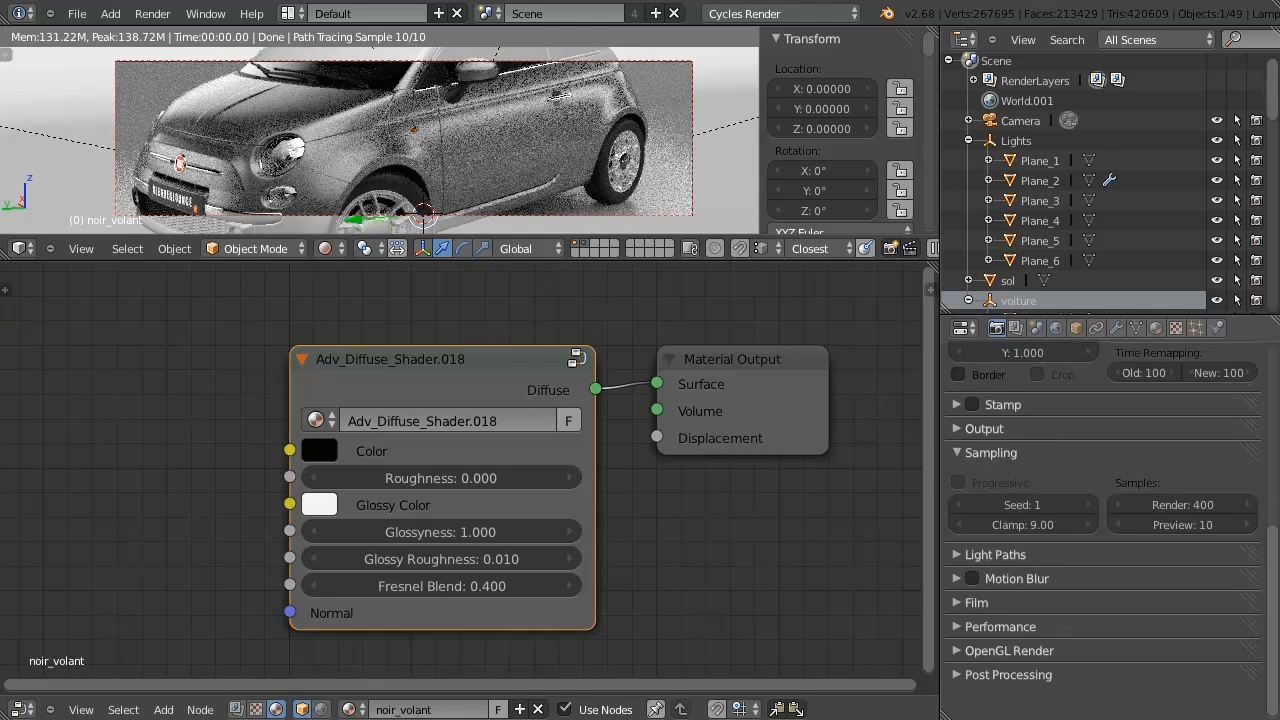
{"action": "scroll", "coordinate": [1150, 520], "scroll_direction": "up", "scroll_amount": 7}
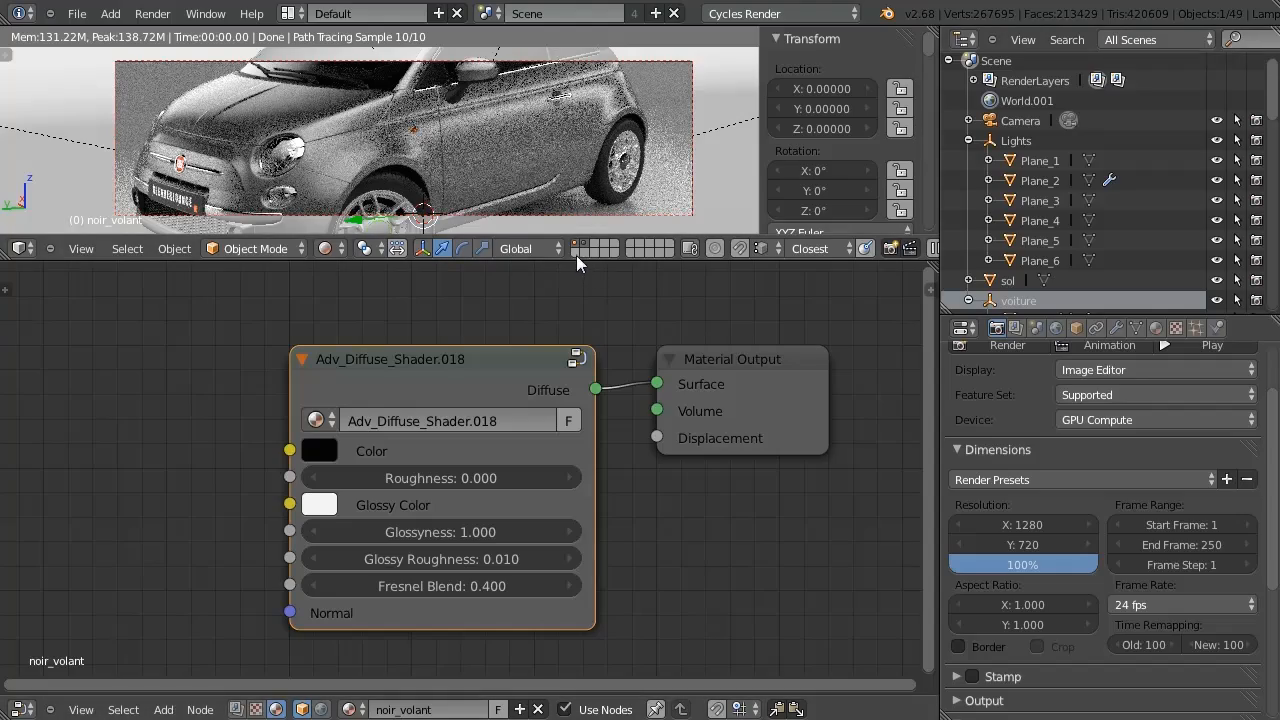
Enlarge the 3D viewport over the node editor and collapse the Lights group in the outliner.
{"action": "left_click_drag", "start_coordinate": [548, 260], "coordinate": [505, 512]}
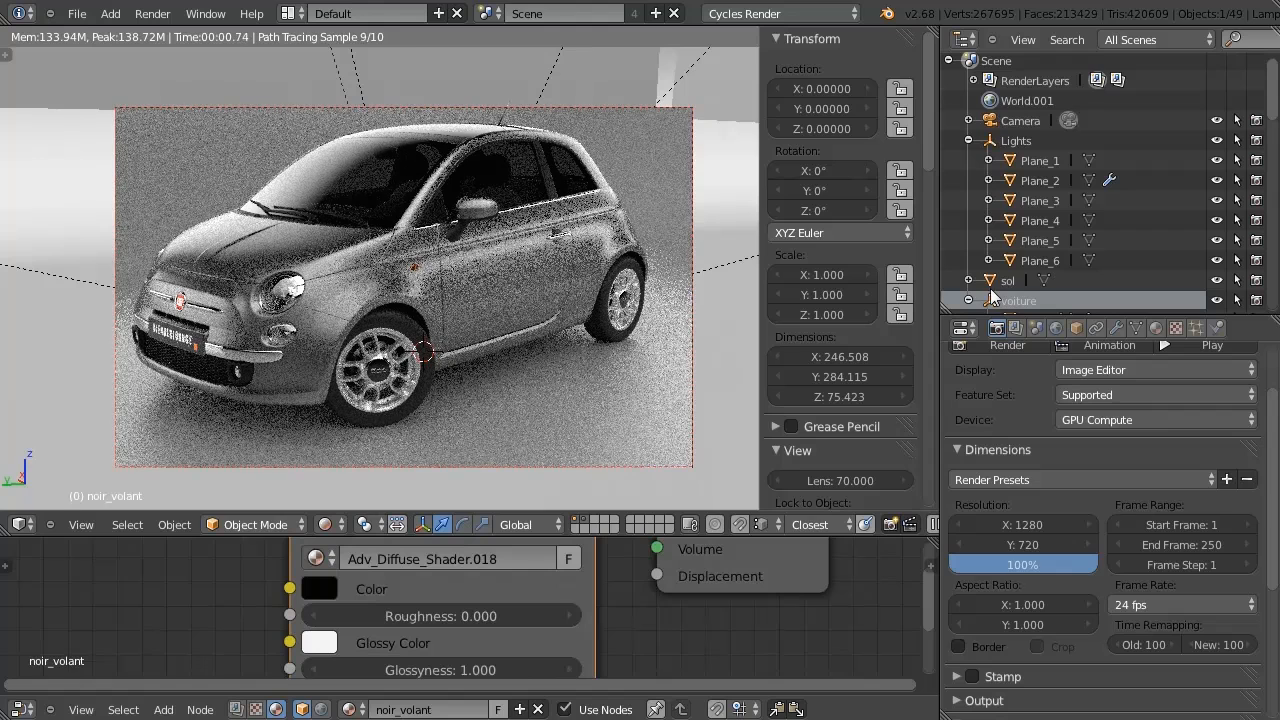
{"action": "left_click", "coordinate": [967, 140]}
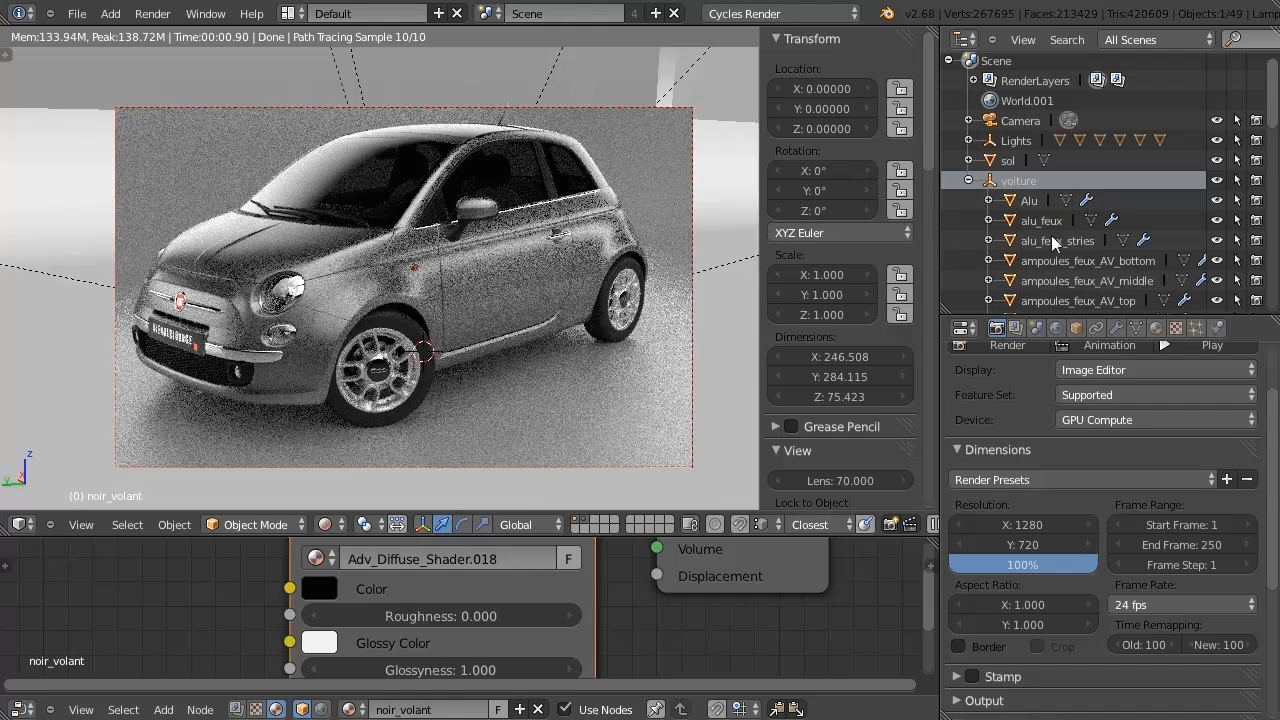
Examine the headlight, Fiat badge and number plate close up in the rendered preview, ending on the whole car.
{"action": "middle_click_drag", "start_coordinate": [470, 236], "coordinate": [479, 155]}
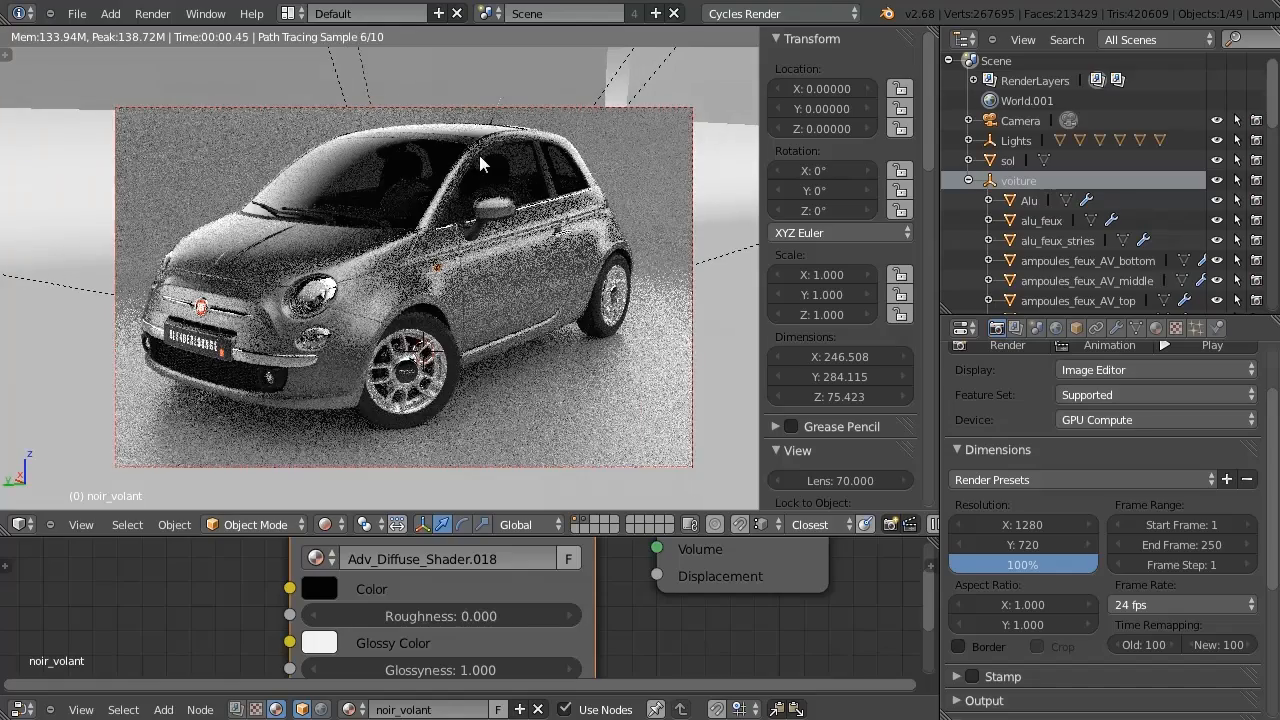
{"action": "middle_click_drag", "start_coordinate": [379, 290], "coordinate": [386, 292]}
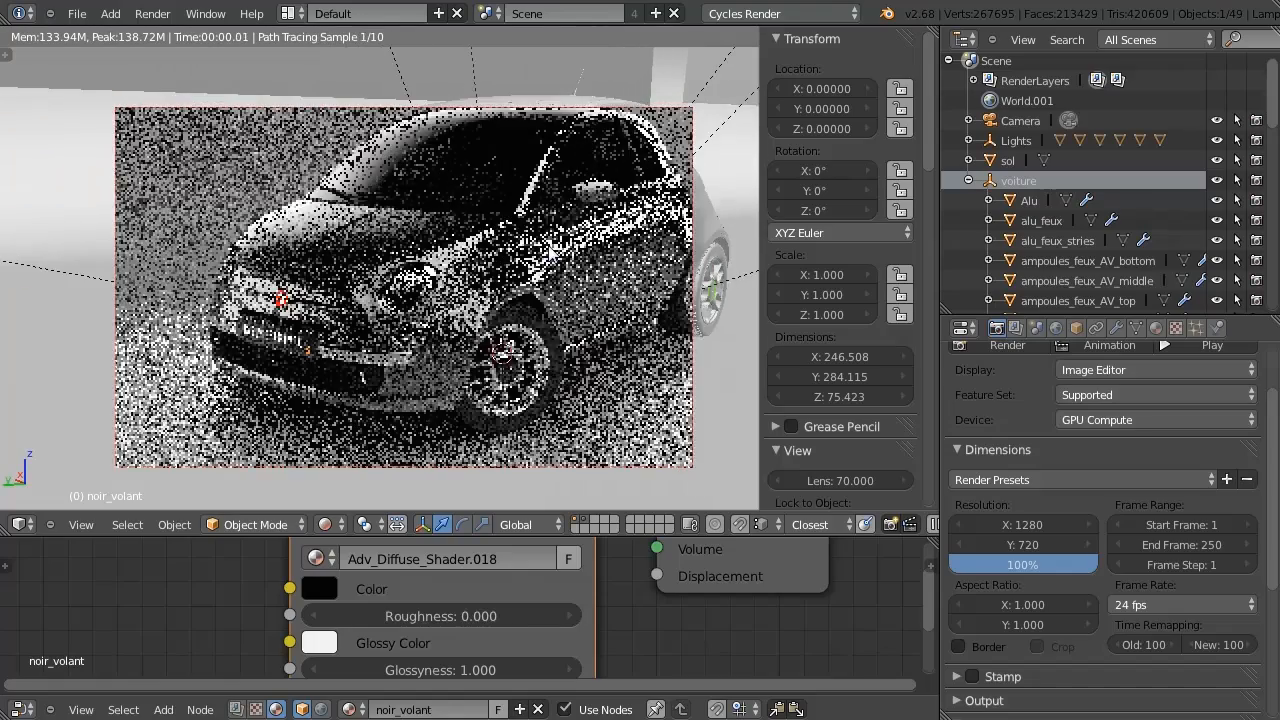
{"action": "scroll", "coordinate": [476, 258], "scroll_direction": "up", "scroll_amount": 2}
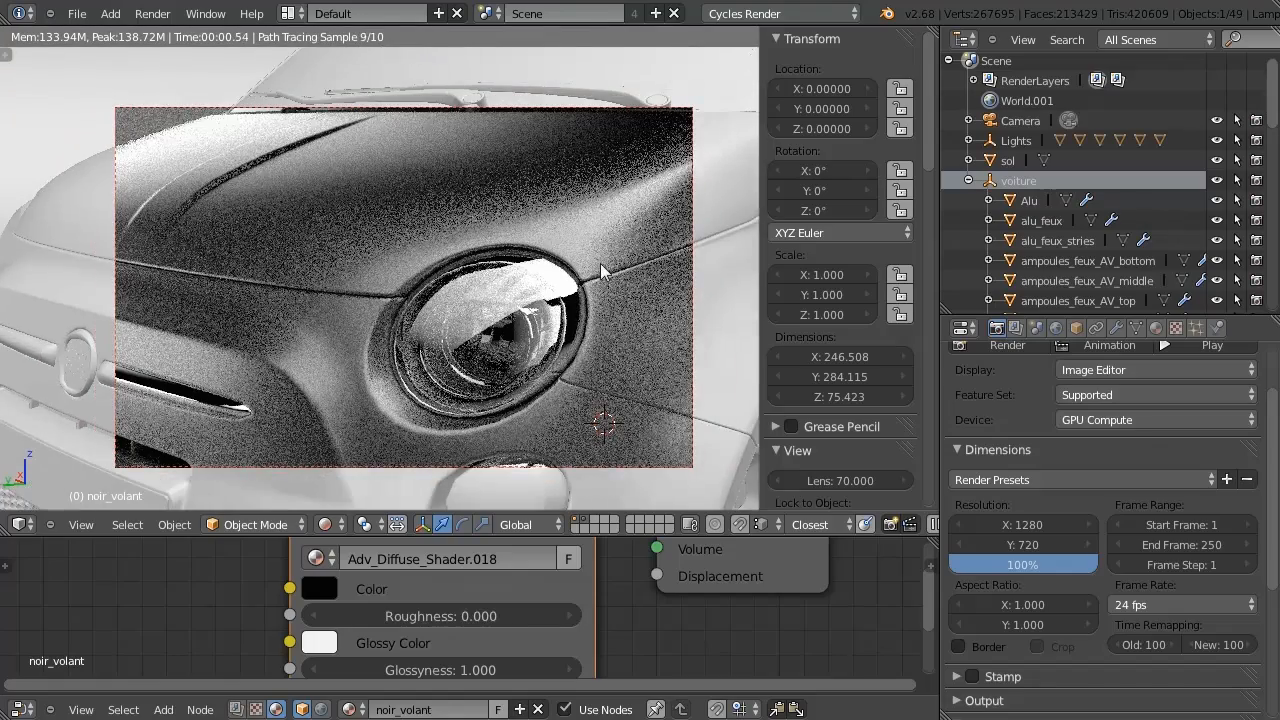
{"action": "scroll", "coordinate": [411, 298], "scroll_direction": "up", "scroll_amount": 1}
{"action": "middle_click_drag", "start_coordinate": [411, 298], "coordinate": [314, 244]}
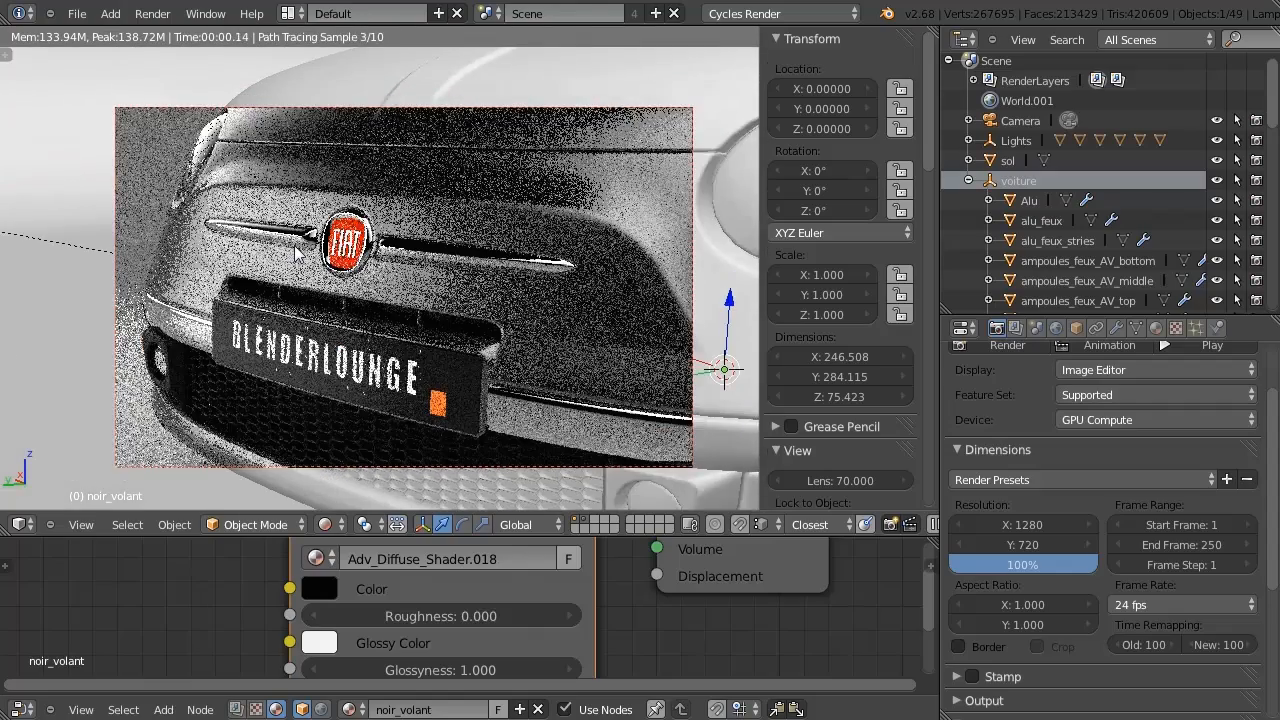
{"action": "scroll", "coordinate": [314, 244], "scroll_direction": "up", "scroll_amount": 2}
{"action": "scroll", "coordinate": [314, 244], "scroll_direction": "up", "scroll_amount": 1}
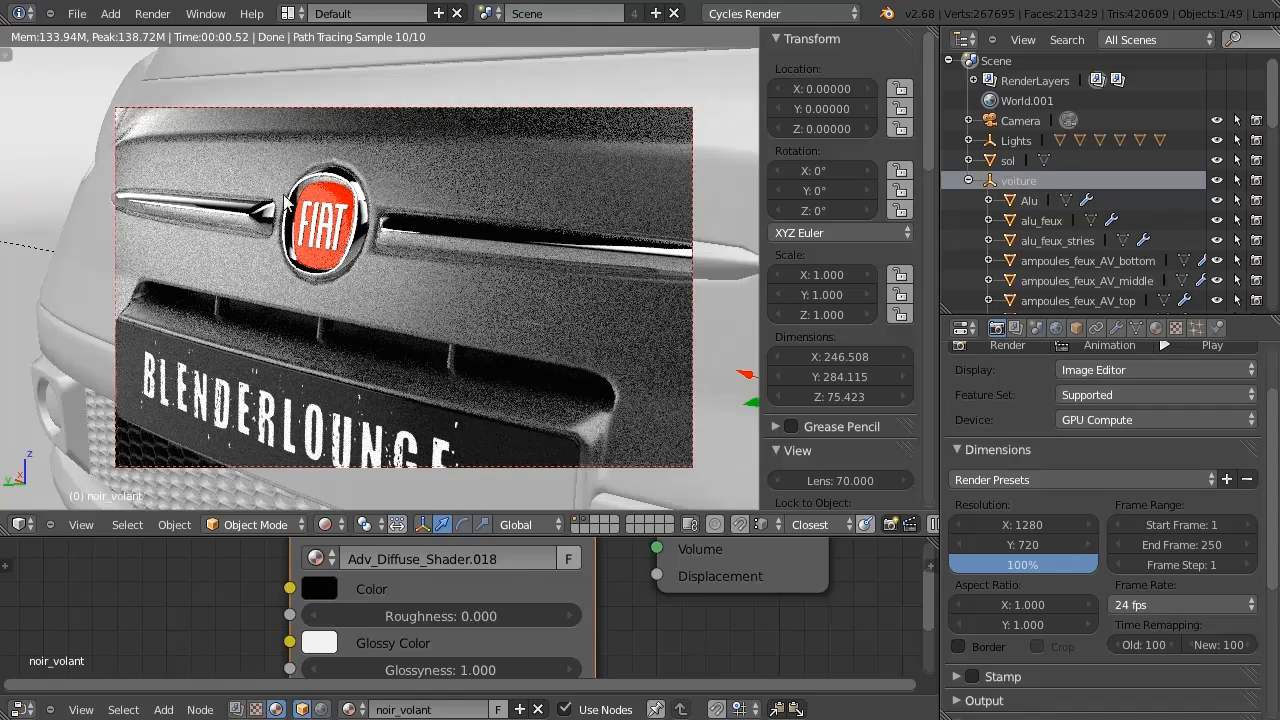
{"action": "scroll", "coordinate": [542, 220], "scroll_direction": "down", "scroll_amount": 7}
{"action": "middle_click_drag", "start_coordinate": [717, 191], "coordinate": [524, 264], "text": "shift"}
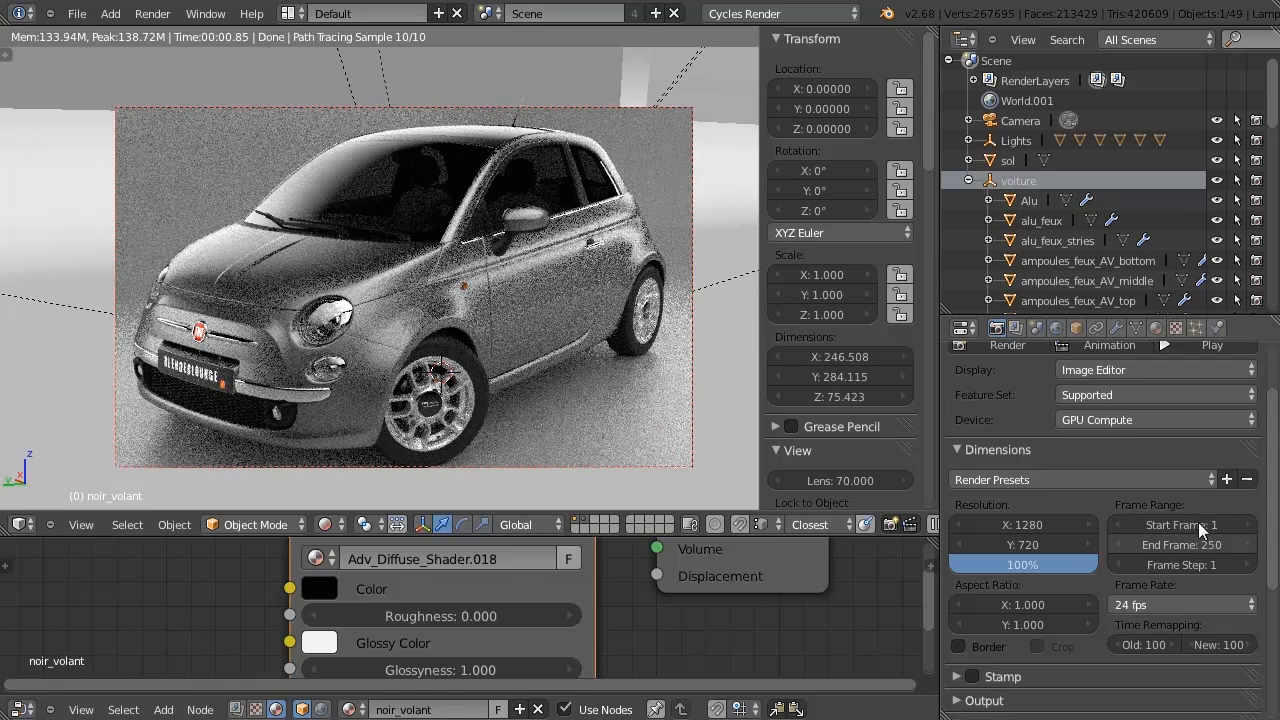
Collapse the Dimensions render settings and bring the sampling settings back into view.
{"action": "scroll", "coordinate": [1250, 510], "scroll_direction": "up", "scroll_amount": 2}
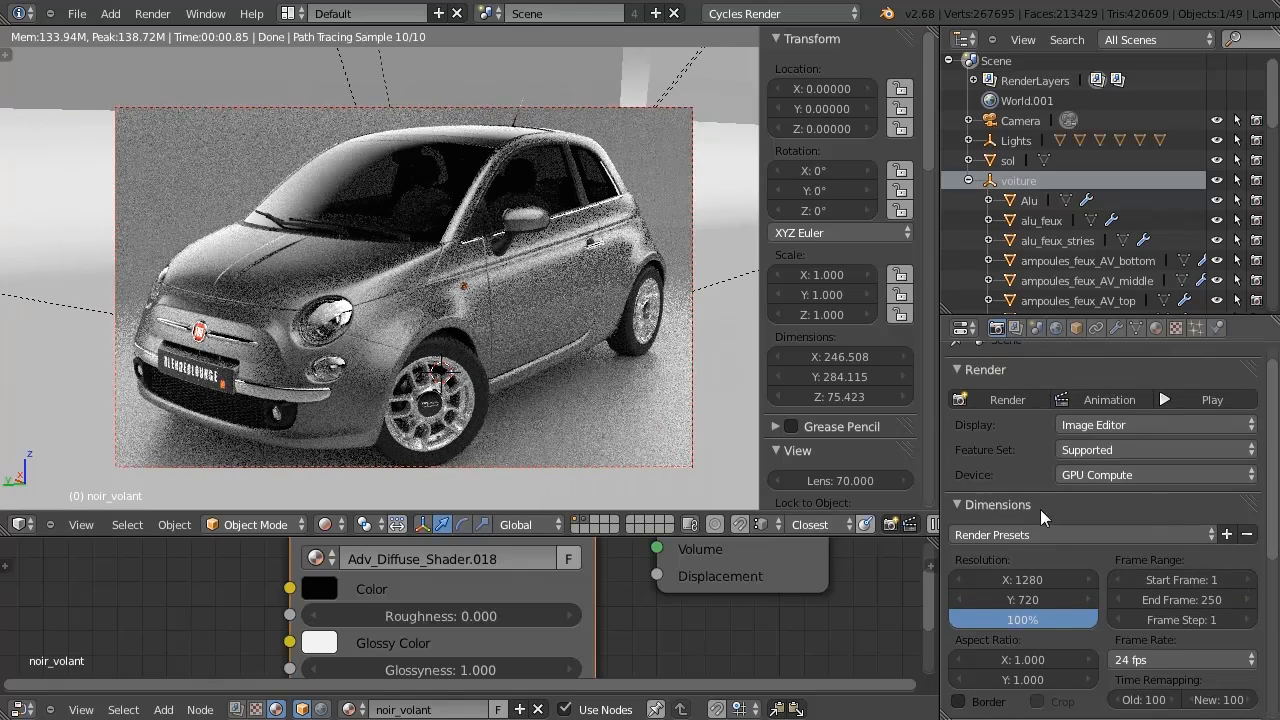
{"action": "left_click", "coordinate": [1003, 503]}
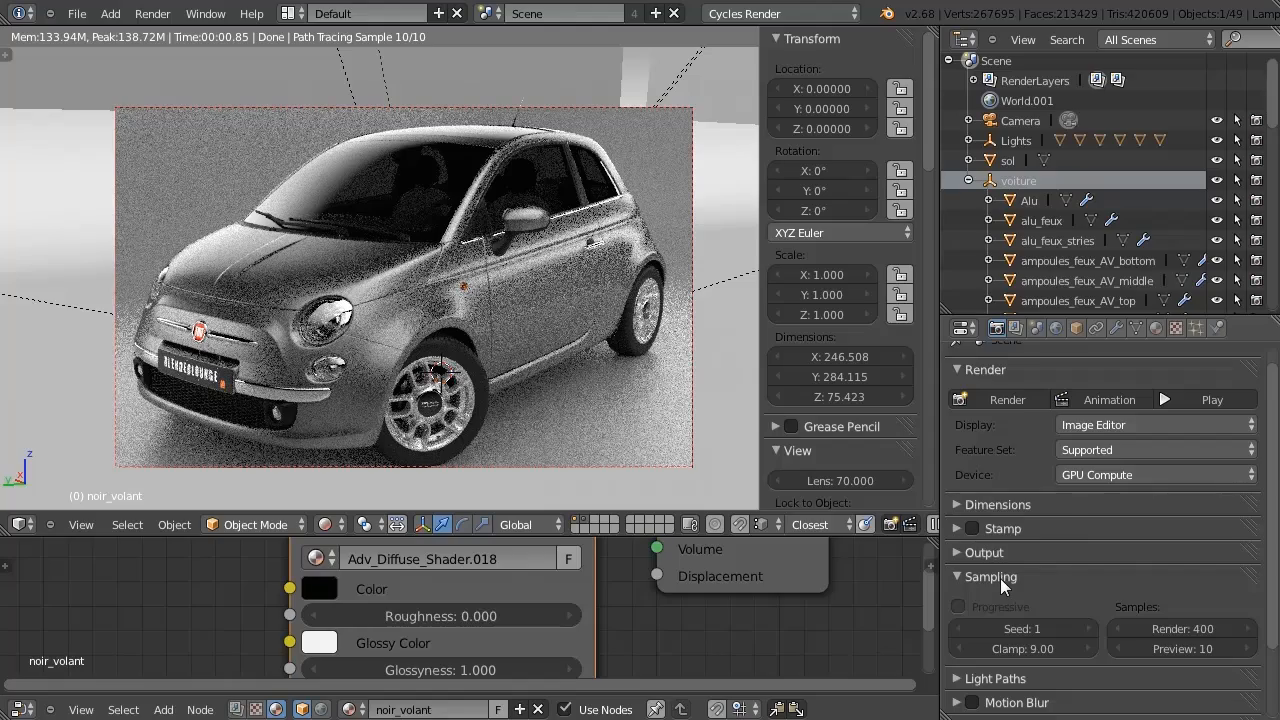
{"action": "left_click_drag", "start_coordinate": [1269, 517], "coordinate": [1272, 600]}
Limit the render border to the area around the front wheel and inspect the rim and hub cap close up.
{"action": "middle_click_drag", "start_coordinate": [430, 325], "coordinate": [168, 300]}
{"action": "middle_click_drag", "start_coordinate": [372, 300], "coordinate": [490, 272]}
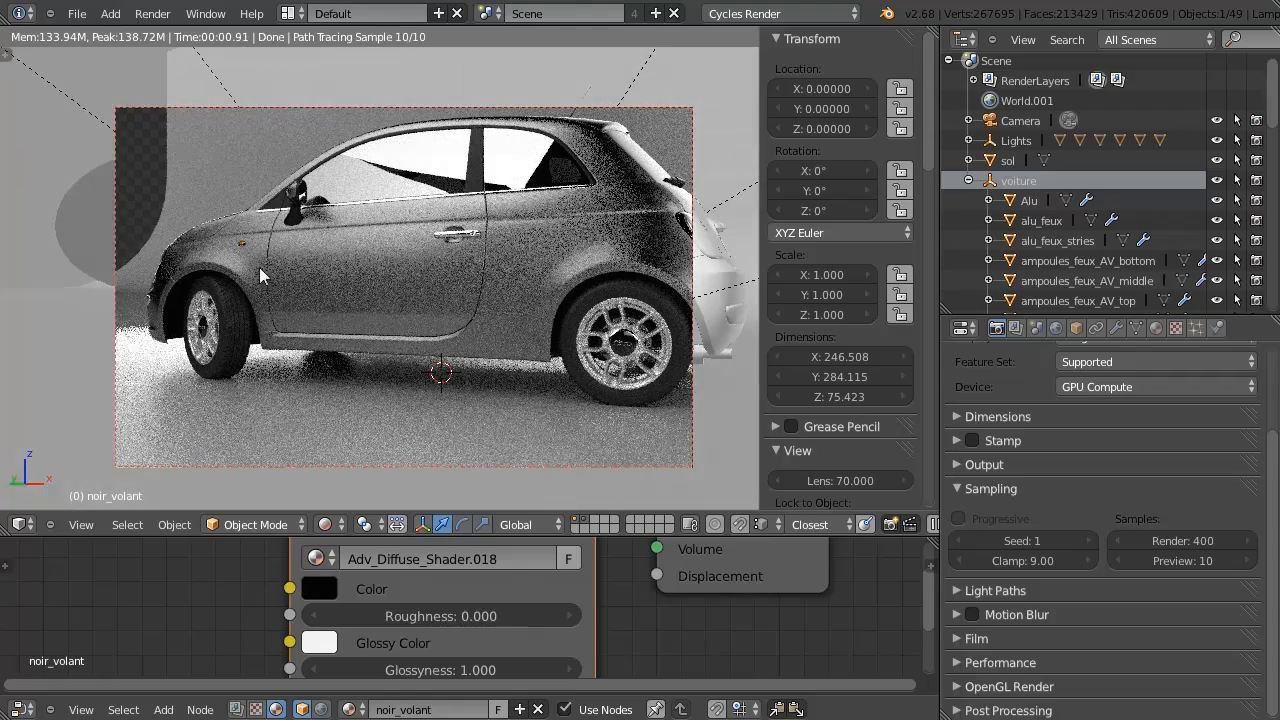
{"action": "middle_click_drag", "start_coordinate": [468, 220], "coordinate": [405, 280]}
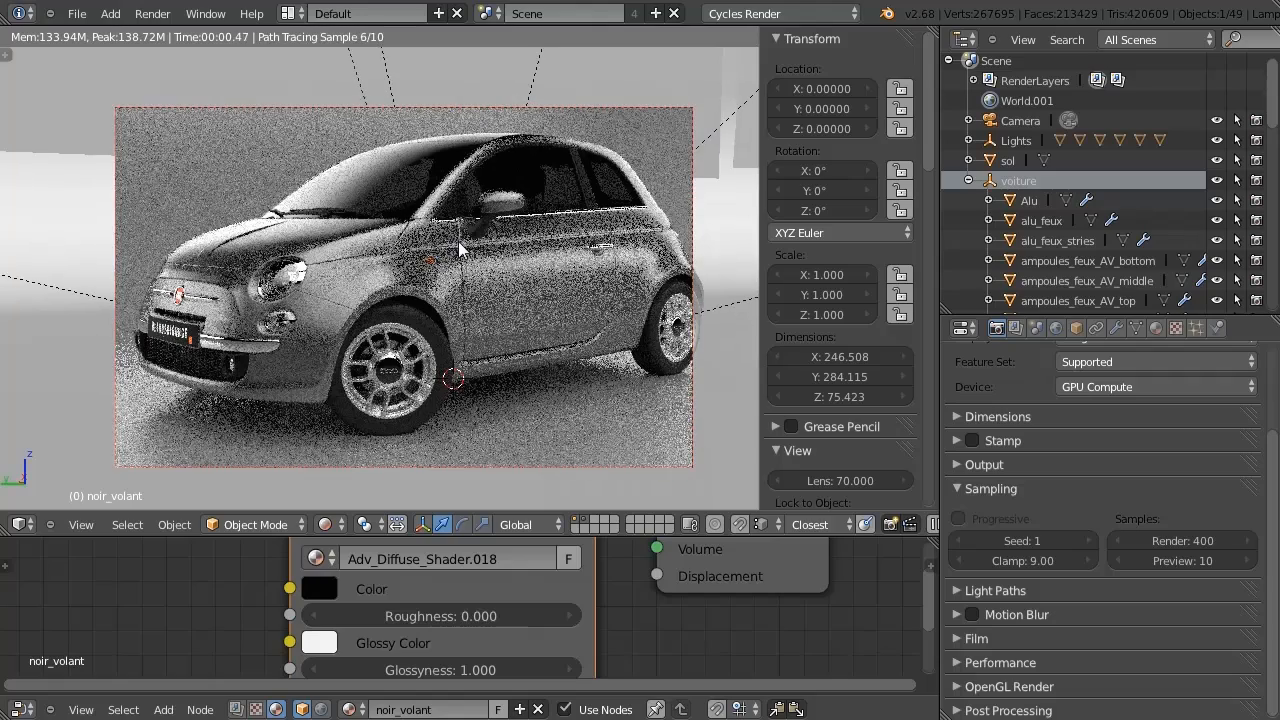
{"action": "key", "text": "ctrl+b"}
{"action": "left_click_drag", "start_coordinate": [484, 270], "coordinate": [288, 476]}
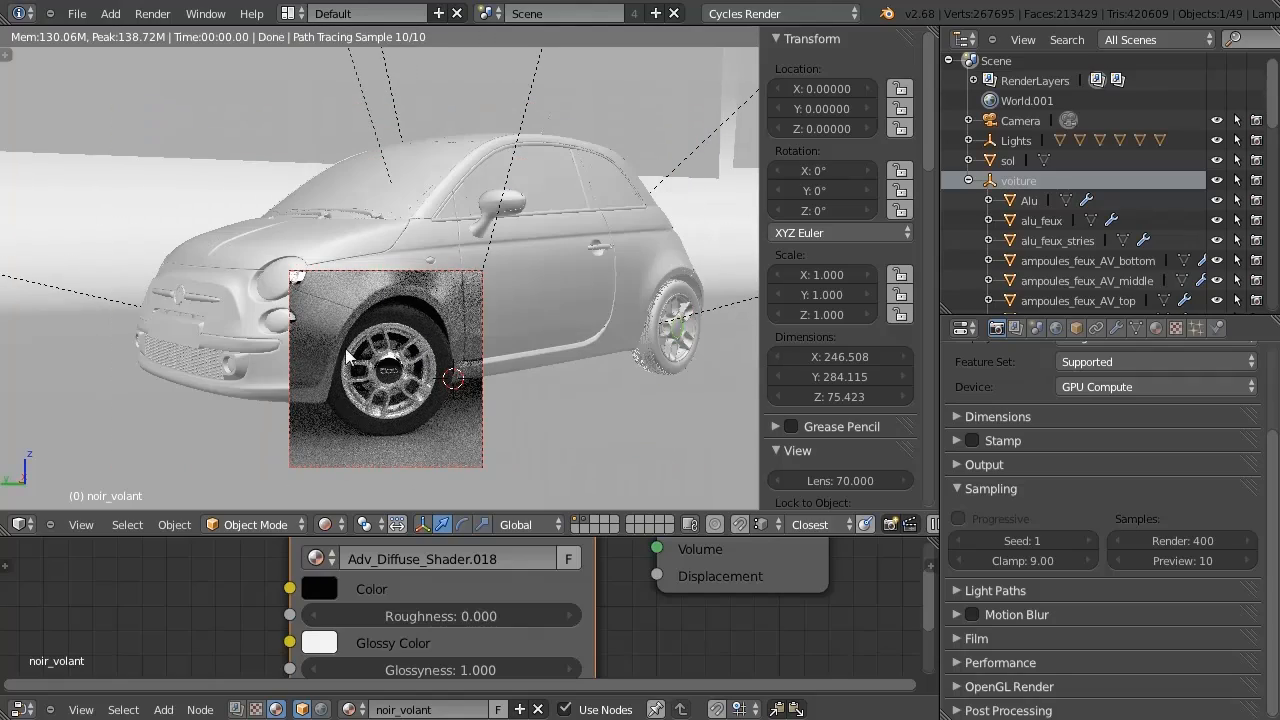
{"action": "scroll", "coordinate": [445, 311], "scroll_direction": "up", "scroll_amount": 5}
{"action": "scroll", "coordinate": [445, 311], "scroll_direction": "up", "scroll_amount": 5}
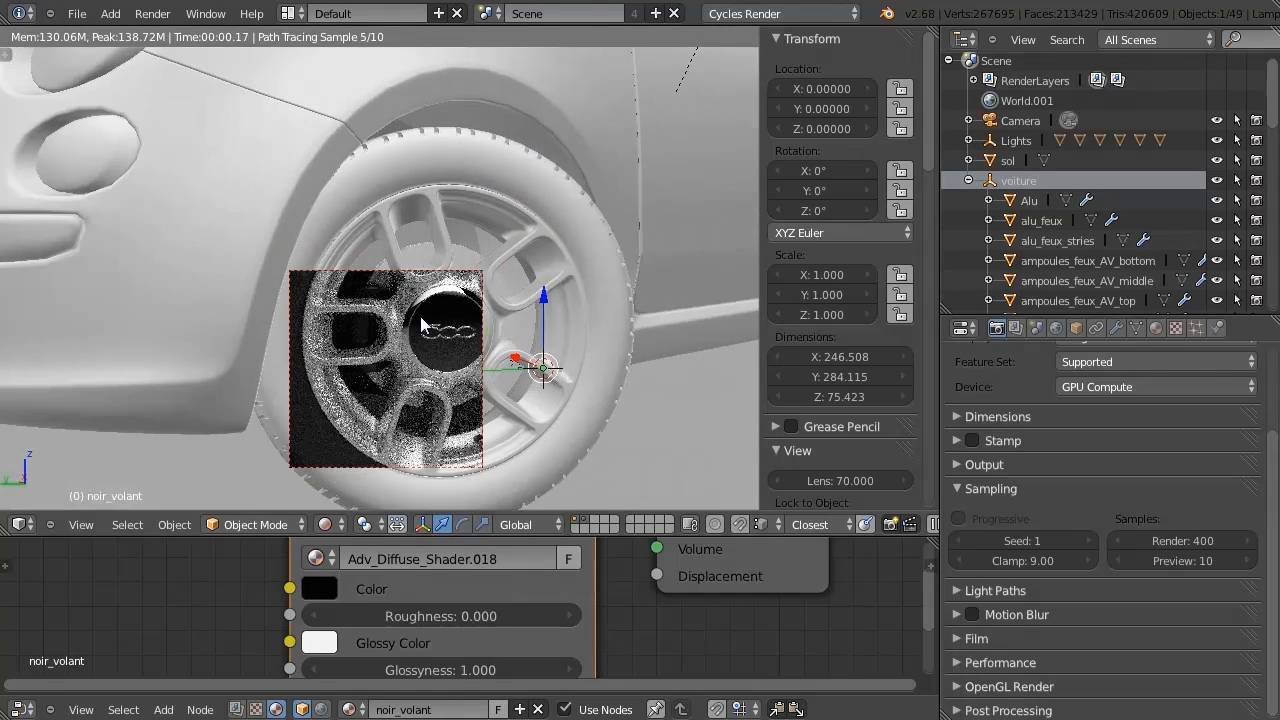
{"action": "scroll", "coordinate": [429, 321], "scroll_direction": "up", "scroll_amount": 5}
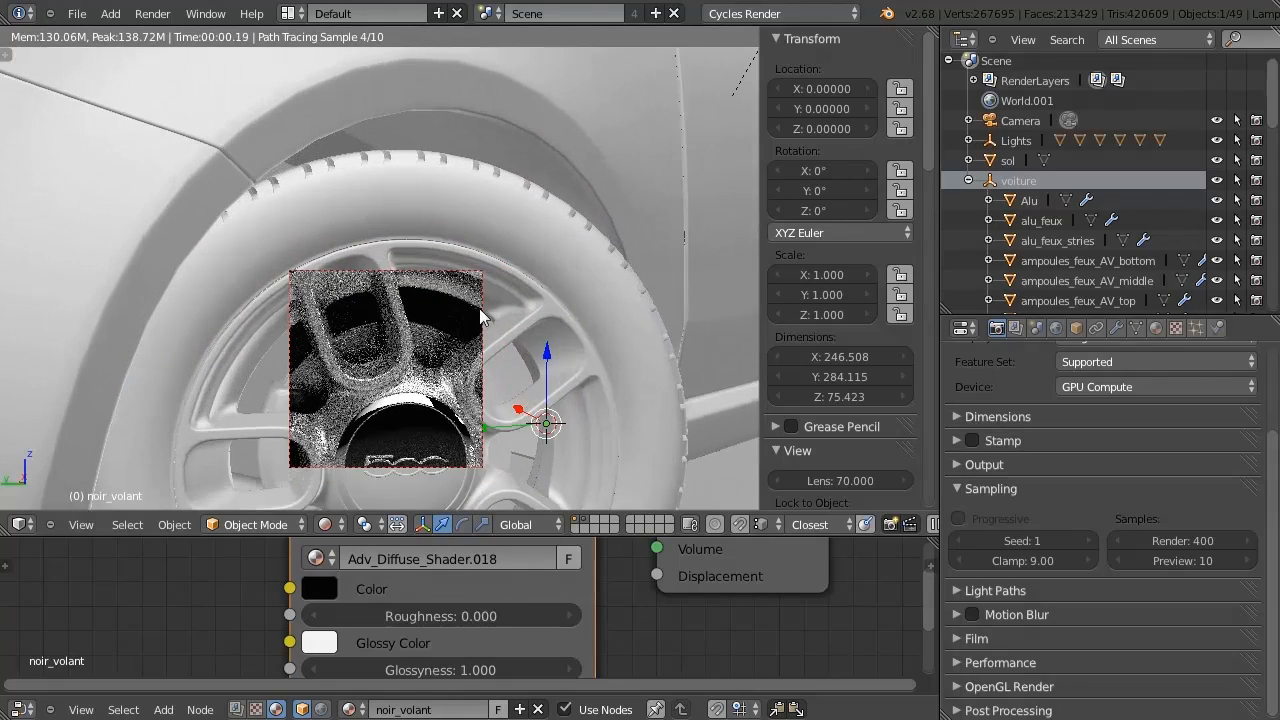
Set the preview samples to 100.
{"action": "left_click", "coordinate": [1198, 564]}
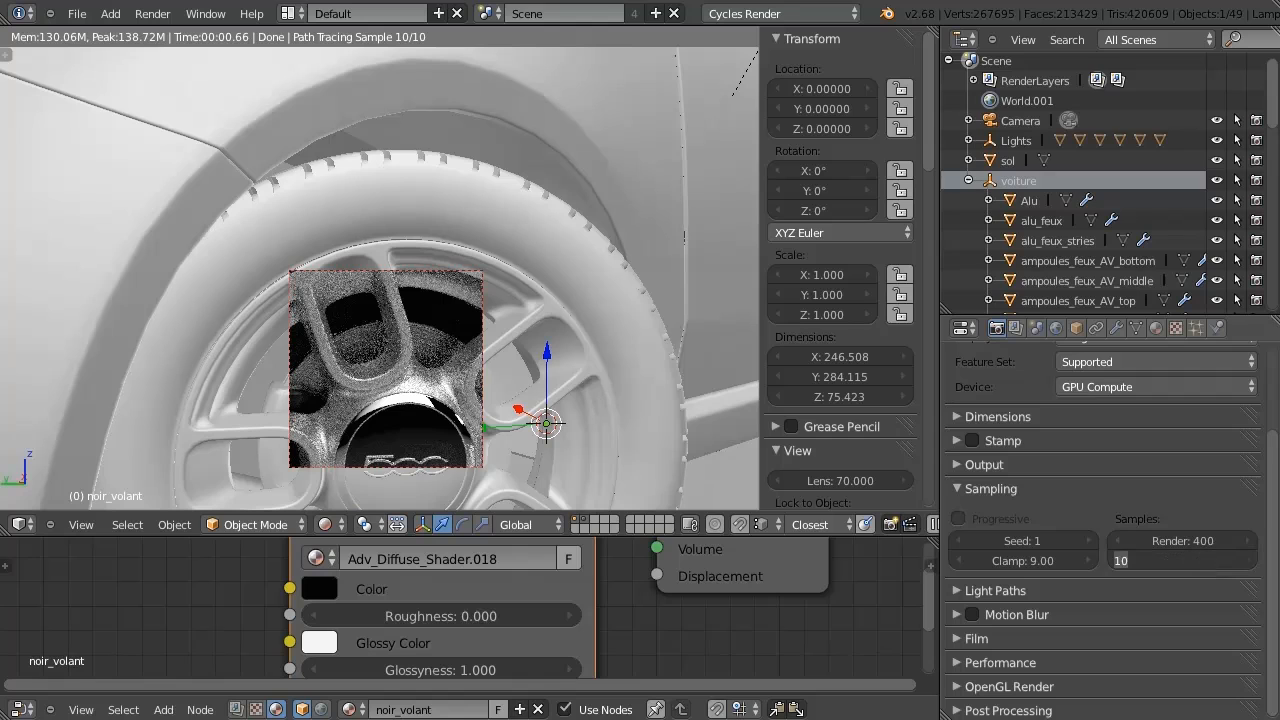
{"action": "type", "text": "100"}
{"action": "key", "text": "Return"}
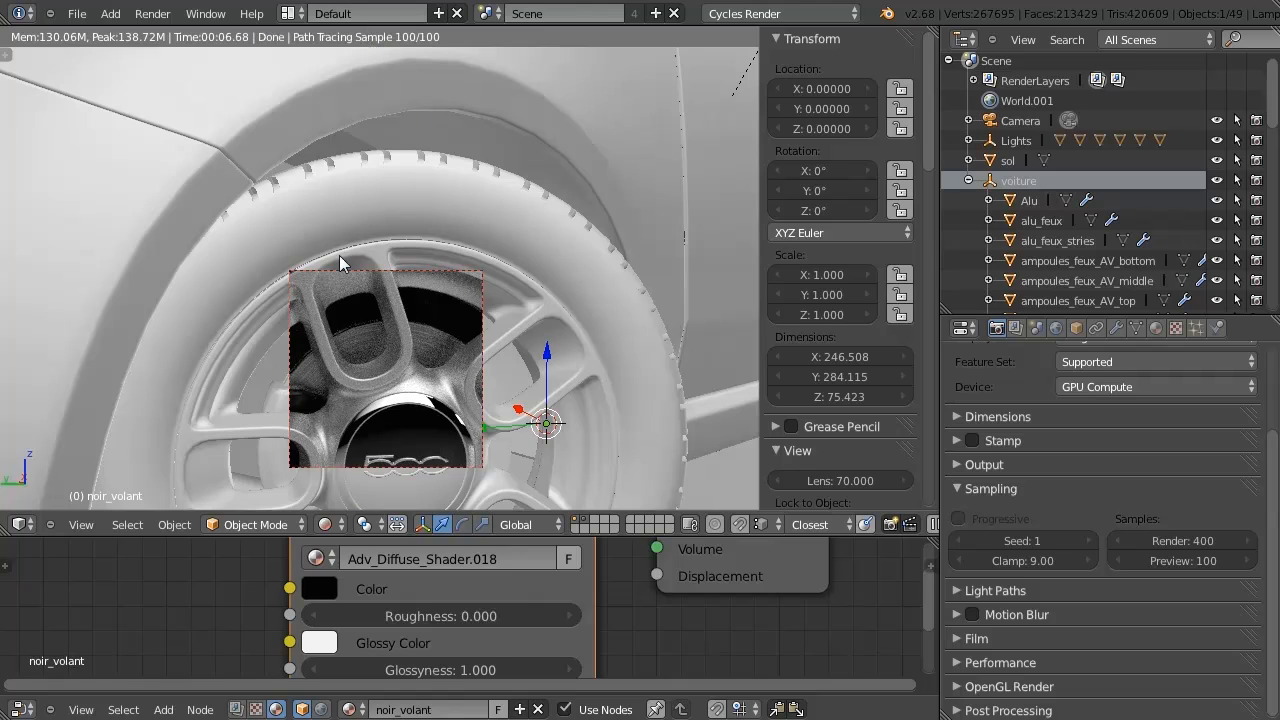
Redraw the render border across nearly the whole viewport and check the wheel and bodywork at several distances.
{"action": "key", "text": "ctrl+b"}
{"action": "left_click_drag", "start_coordinate": [751, 77], "coordinate": [83, 551]}
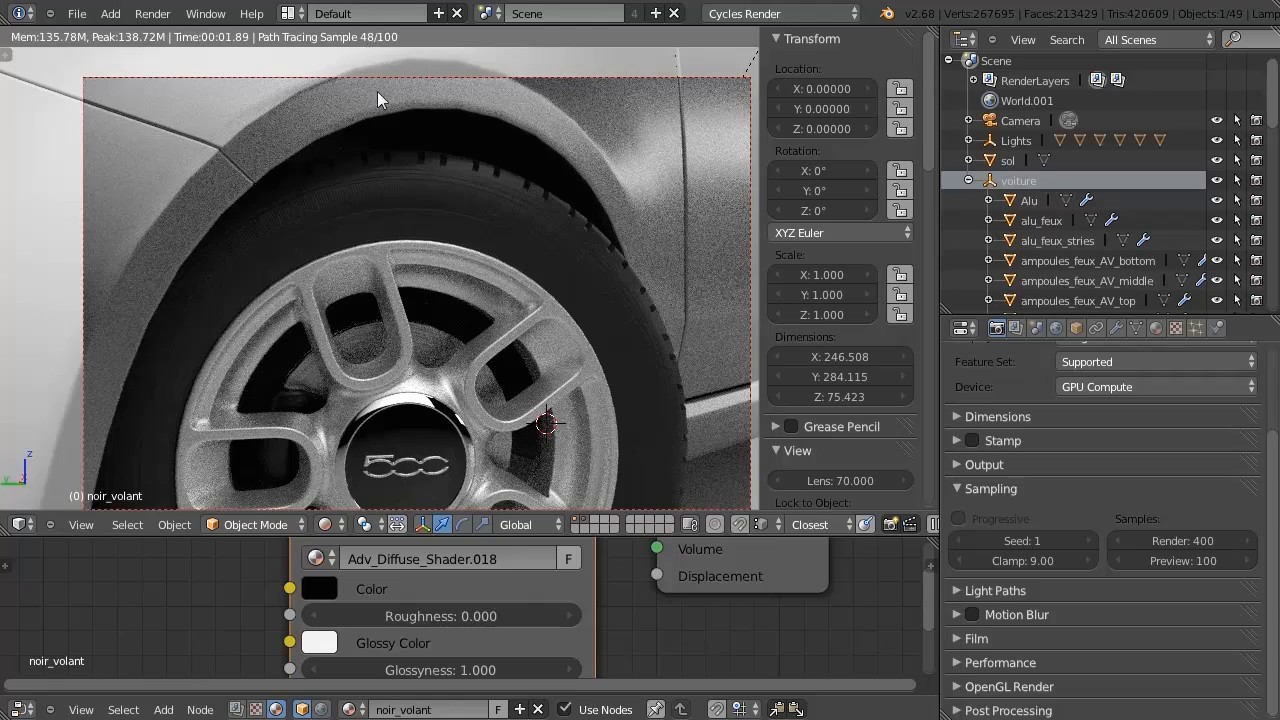
{"action": "scroll", "coordinate": [460, 245], "scroll_direction": "down", "scroll_amount": 5}
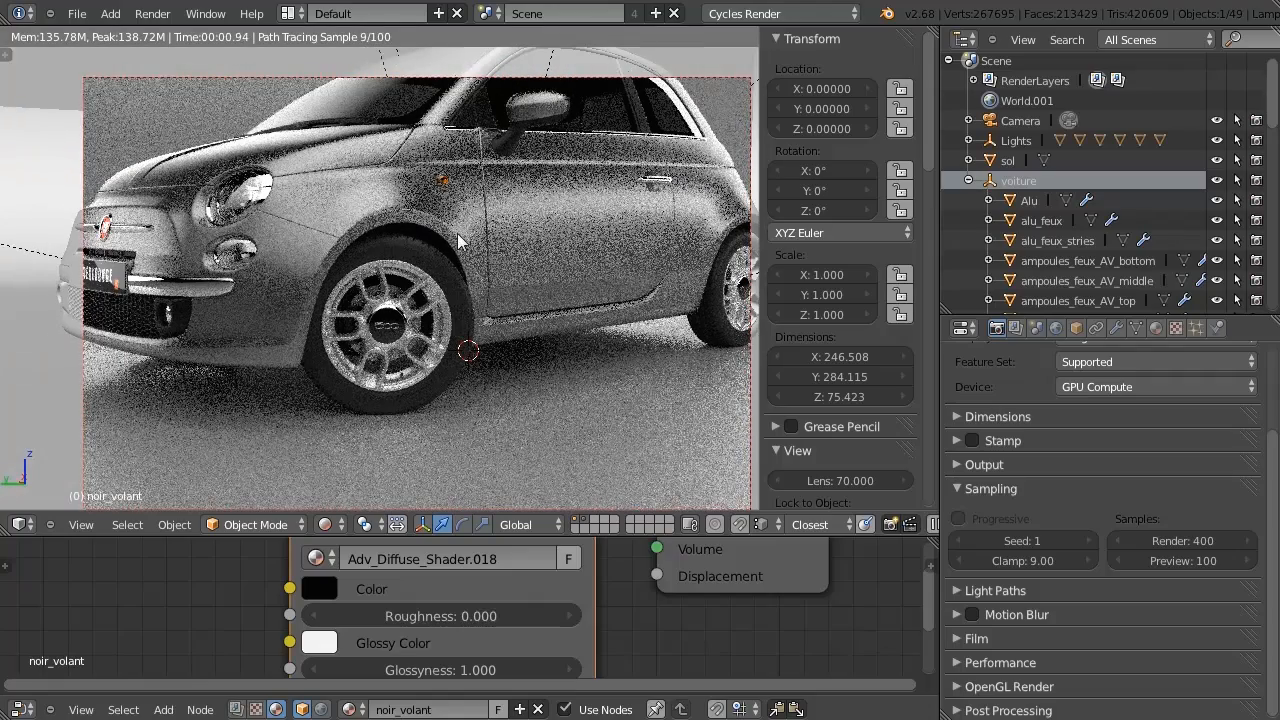
{"action": "scroll", "coordinate": [440, 244], "scroll_direction": "up", "scroll_amount": 1}
{"action": "scroll", "coordinate": [441, 234], "scroll_direction": "down", "scroll_amount": 4}
{"action": "scroll", "coordinate": [448, 250], "scroll_direction": "up", "scroll_amount": 4}
{"action": "scroll", "coordinate": [453, 262], "scroll_direction": "down", "scroll_amount": 4}
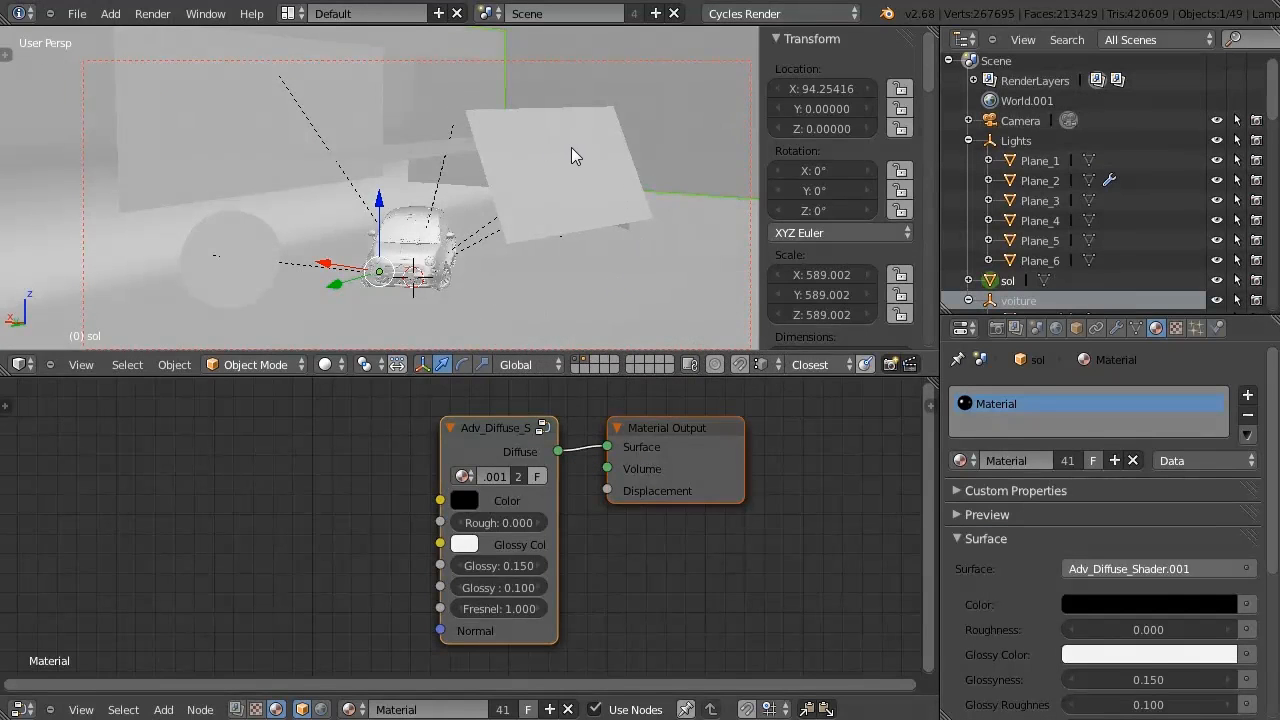
Inspect the Emission nodes in the materials of the Plane_1 and Plane_5 light panels.
{"action": "right_click", "coordinate": [584, 203]}
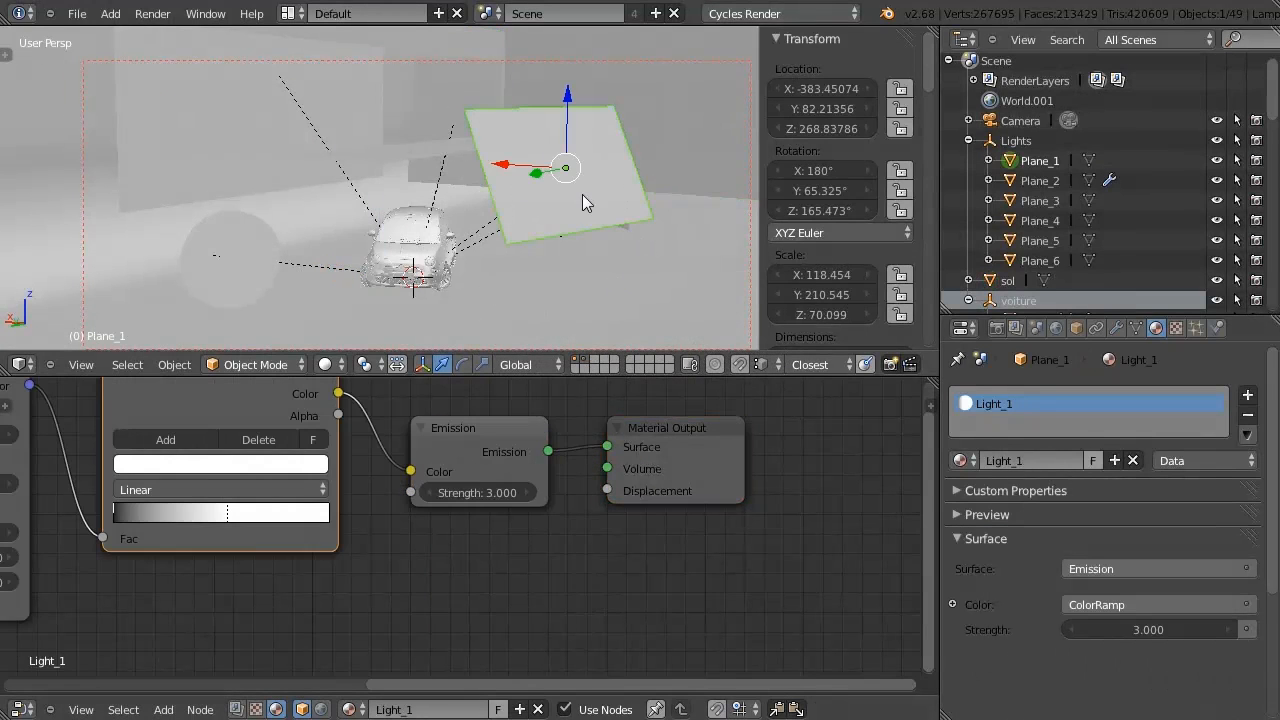
{"action": "right_click", "coordinate": [474, 426]}
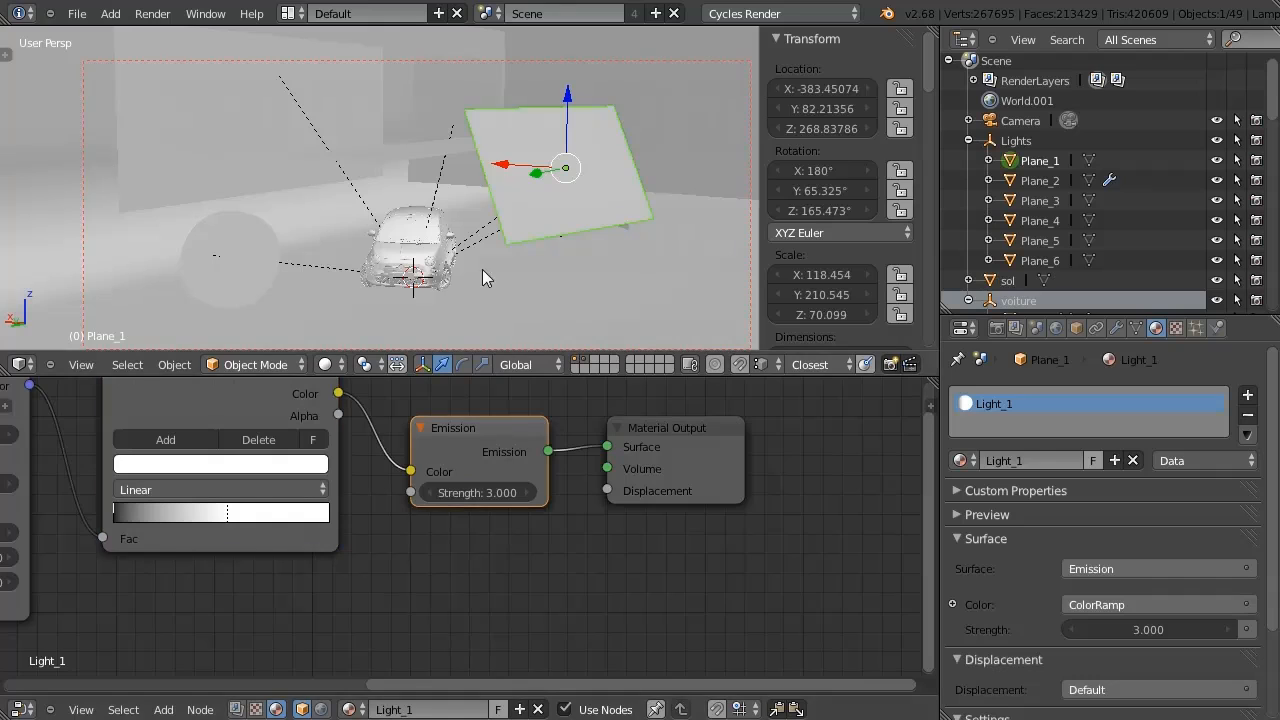
{"action": "right_click", "coordinate": [471, 76]}
{"action": "left_click_drag", "start_coordinate": [490, 489], "coordinate": [450, 498]}
{"action": "right_click", "coordinate": [450, 498]}
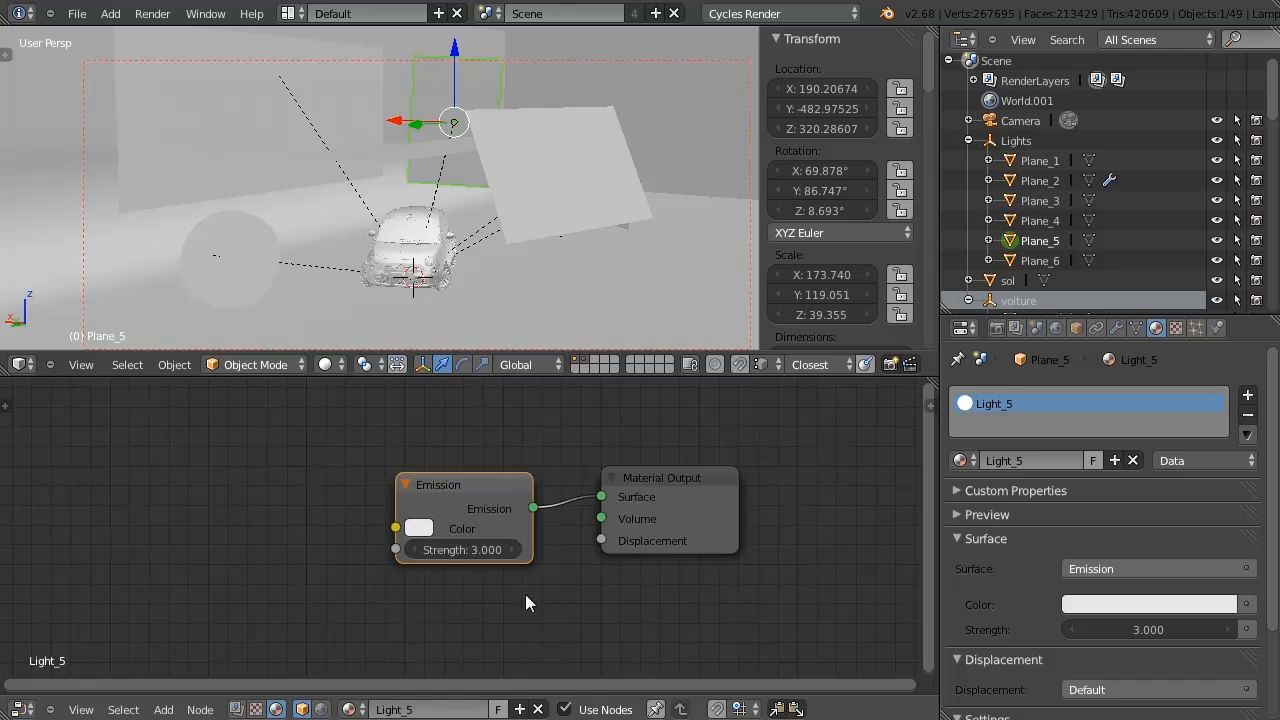
Review the world's background surface and ambient occlusion settings alongside the placement of the light panels.
{"action": "middle_click_drag", "start_coordinate": [551, 230], "coordinate": [756, 84]}
{"action": "left_click", "coordinate": [1055, 329]}
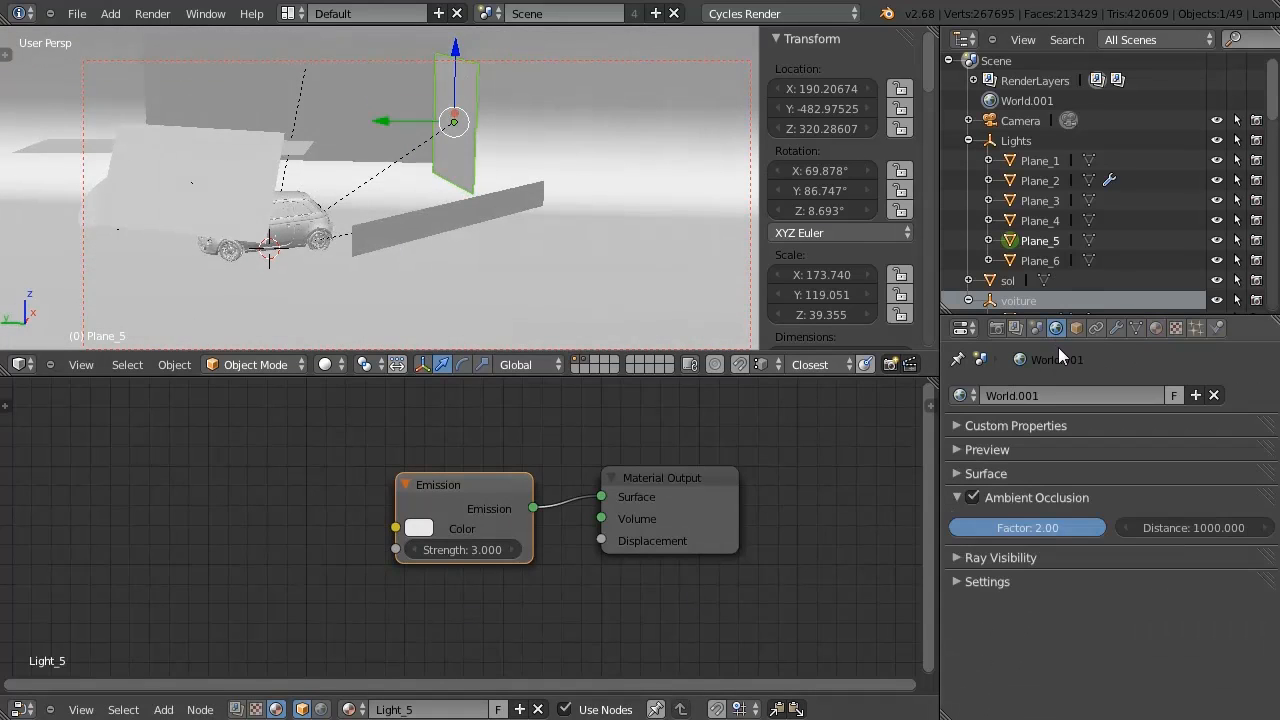
{"action": "left_click", "coordinate": [958, 473]}
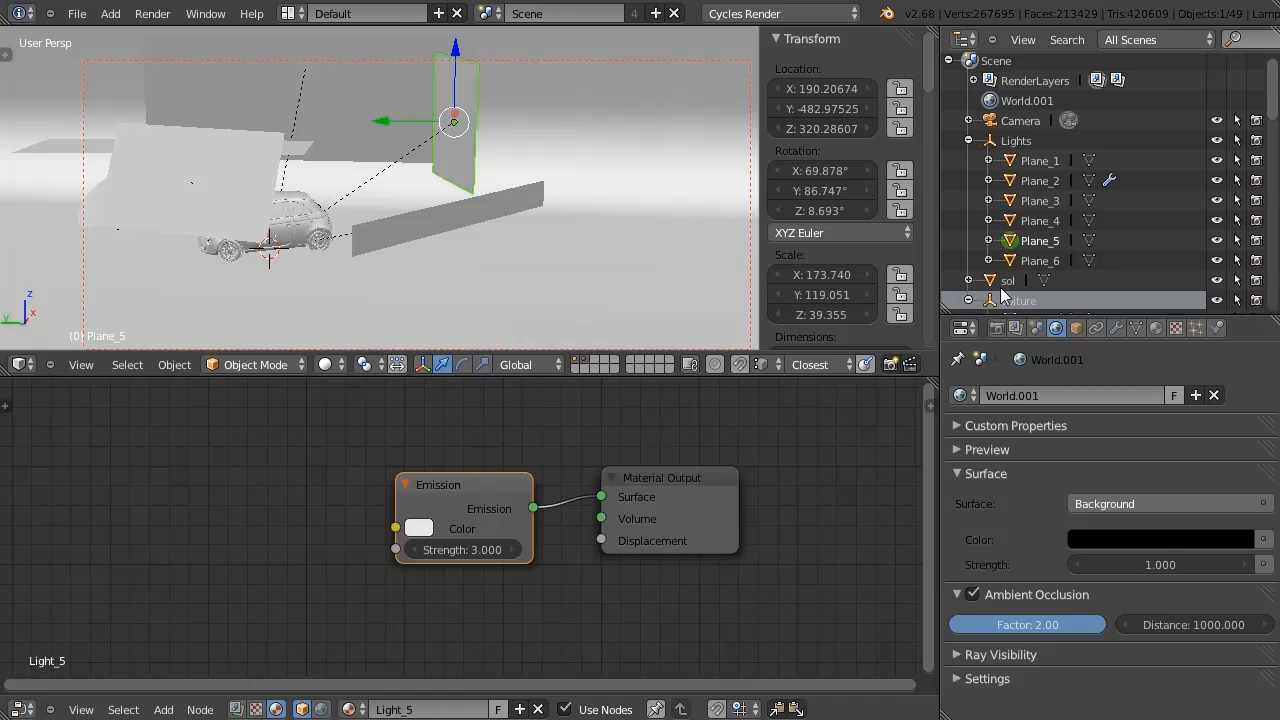
{"action": "middle_click_drag", "start_coordinate": [310, 232], "coordinate": [378, 50]}
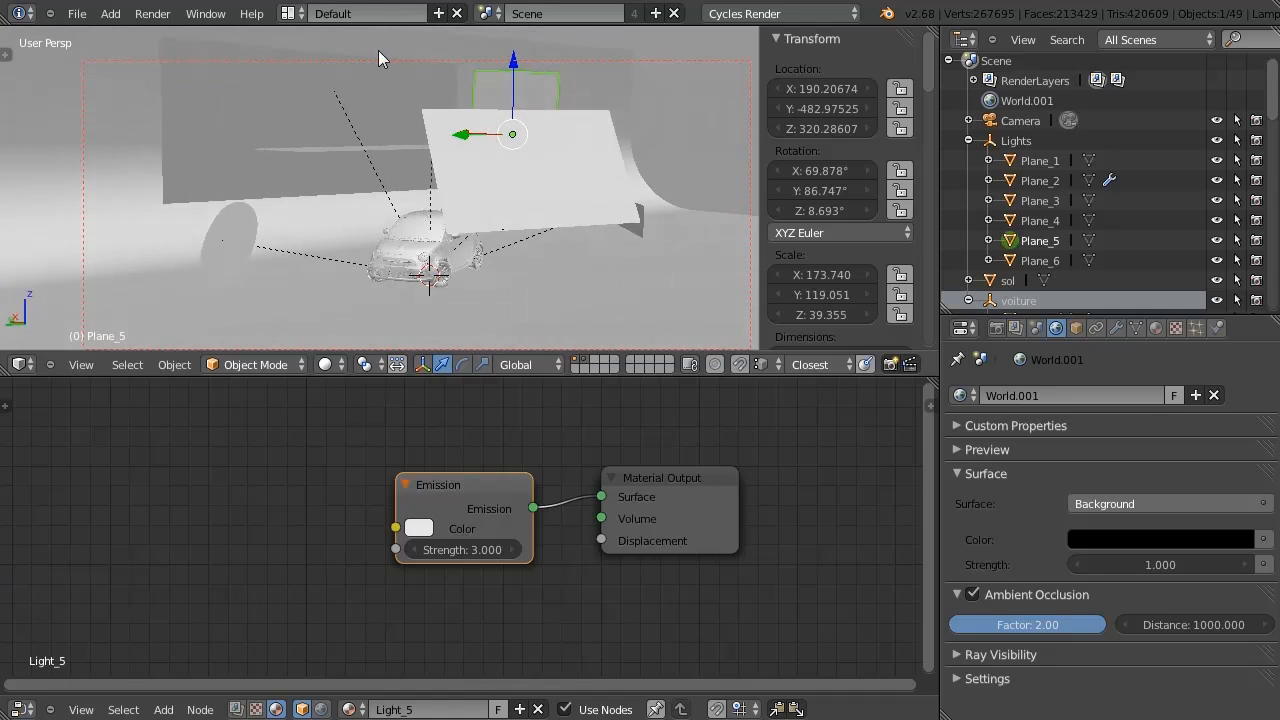
Look through the scene camera and show the car in Rendered viewport shading.
{"action": "key", "text": "KP_0"}
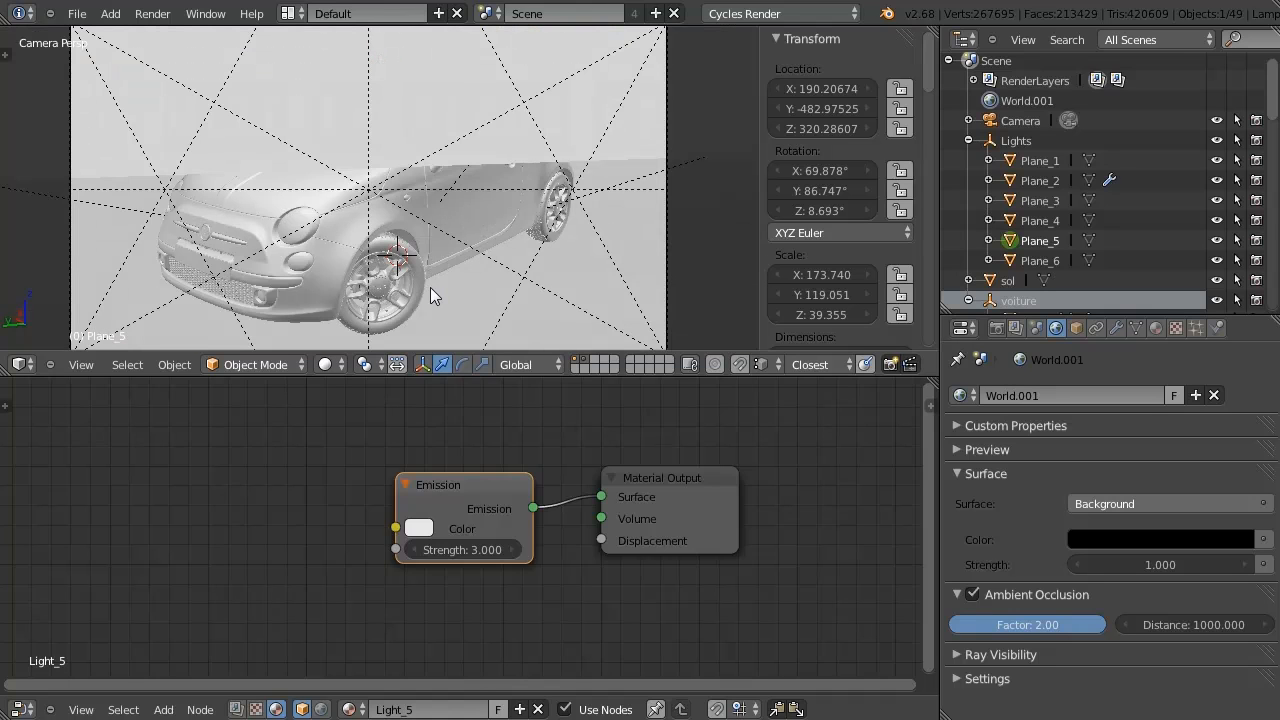
{"action": "left_click", "coordinate": [324, 364]}
{"action": "left_click", "coordinate": [330, 301]}
{"action": "left_click", "coordinate": [322, 364]}
{"action": "left_click", "coordinate": [322, 365]}
{"action": "key", "text": "Return"}
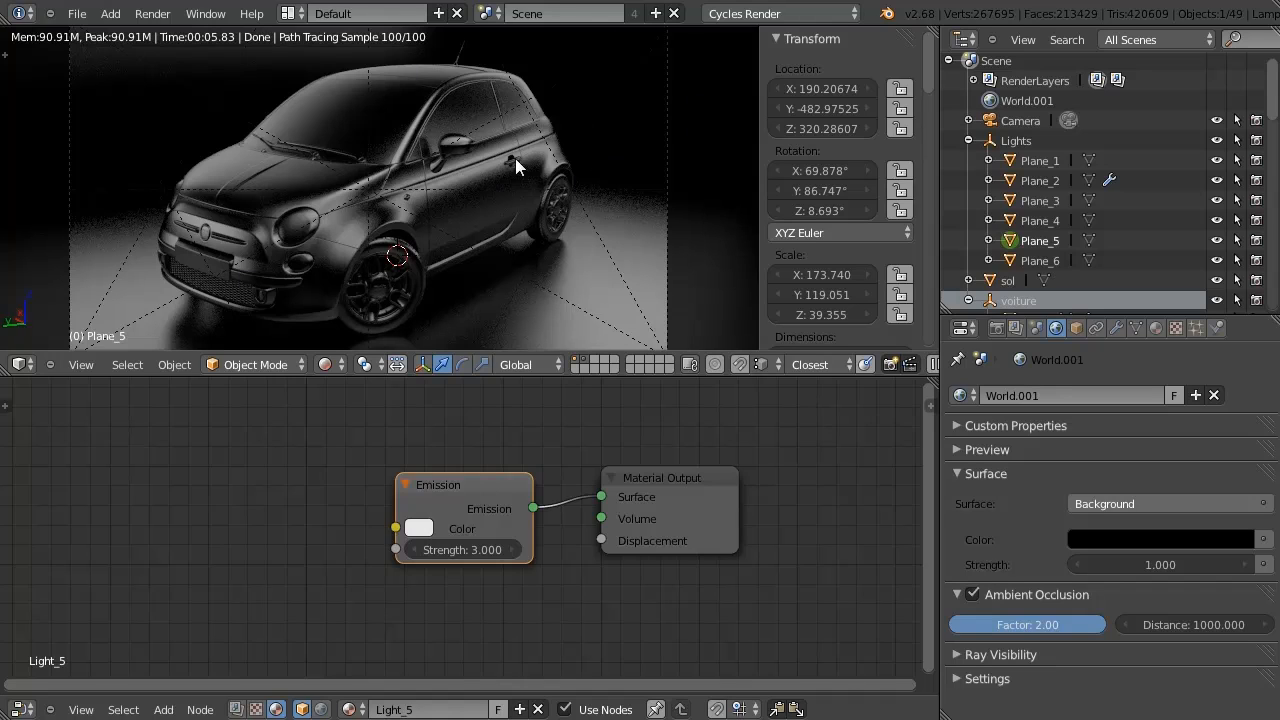
Mute the Emission nodes in the materials of the Plane_1, Plane_3 and Plane_4 light panels.
{"action": "left_click", "coordinate": [1040, 159]}
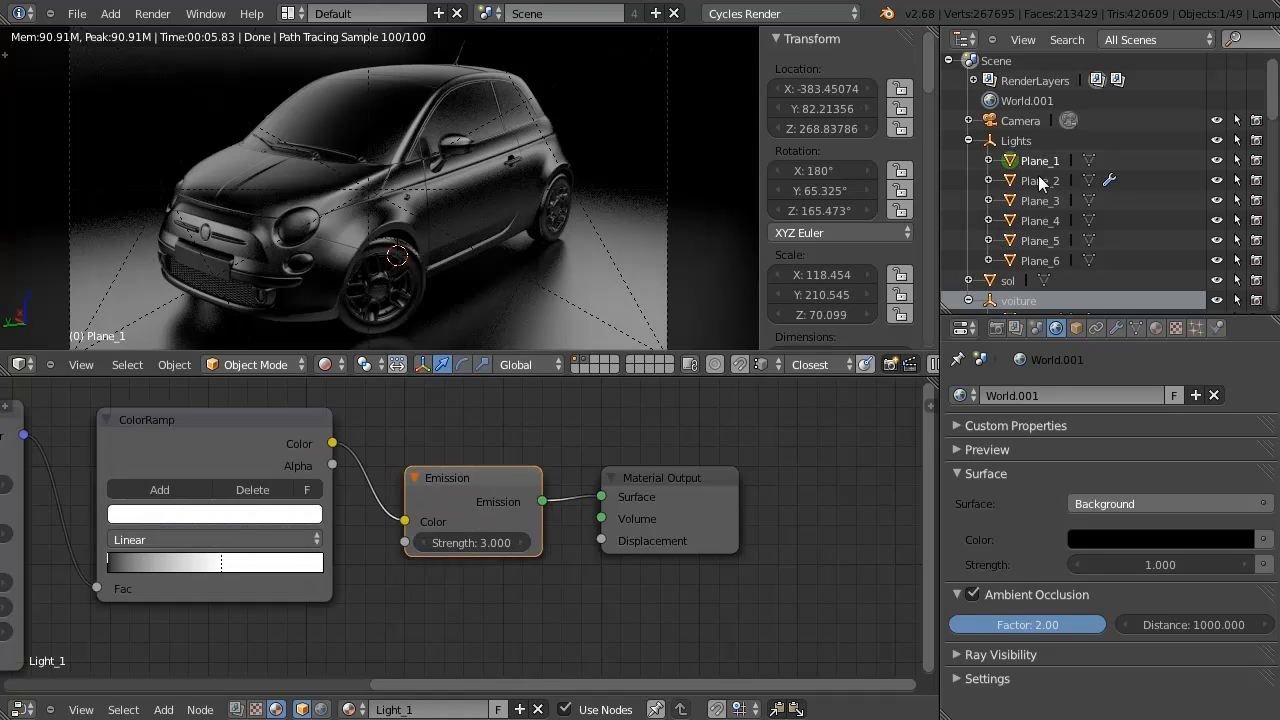
{"action": "left_click", "coordinate": [1039, 183]}
{"action": "left_click", "coordinate": [1040, 159]}
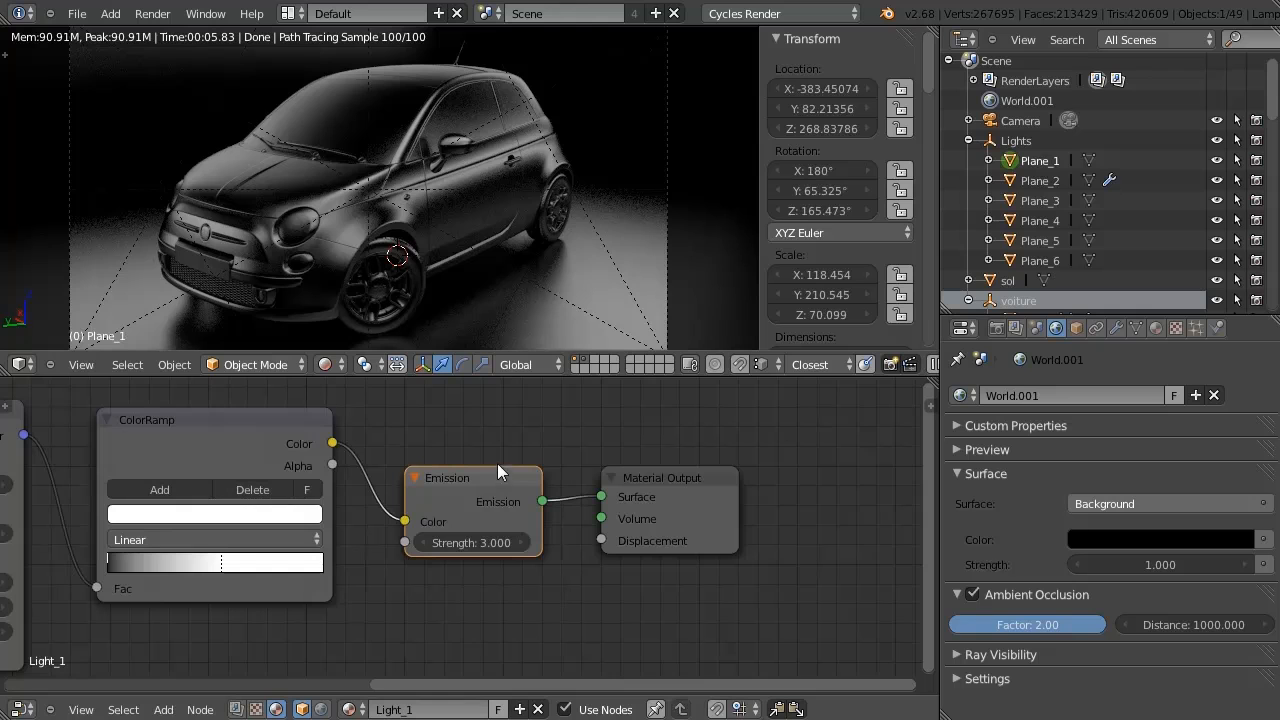
{"action": "key", "text": "m"}
{"action": "left_click", "coordinate": [1033, 181]}
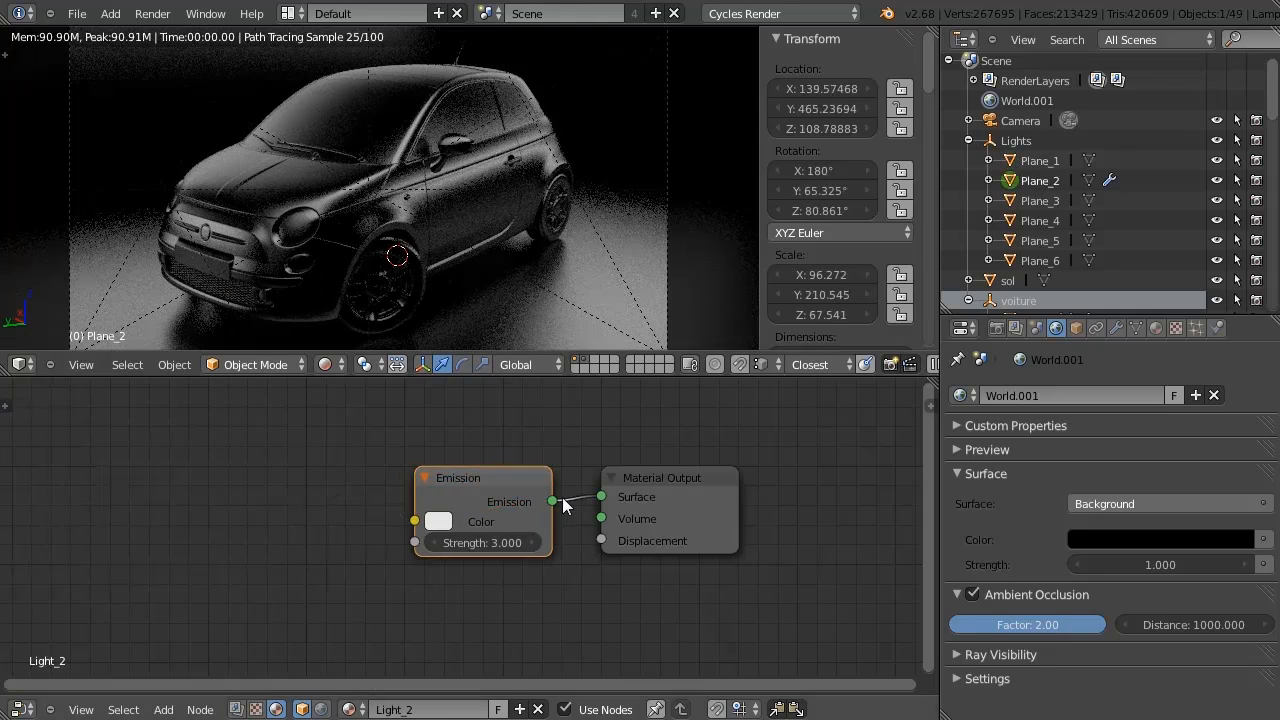
{"action": "left_click", "coordinate": [1040, 201]}
{"action": "left_click", "coordinate": [521, 481]}
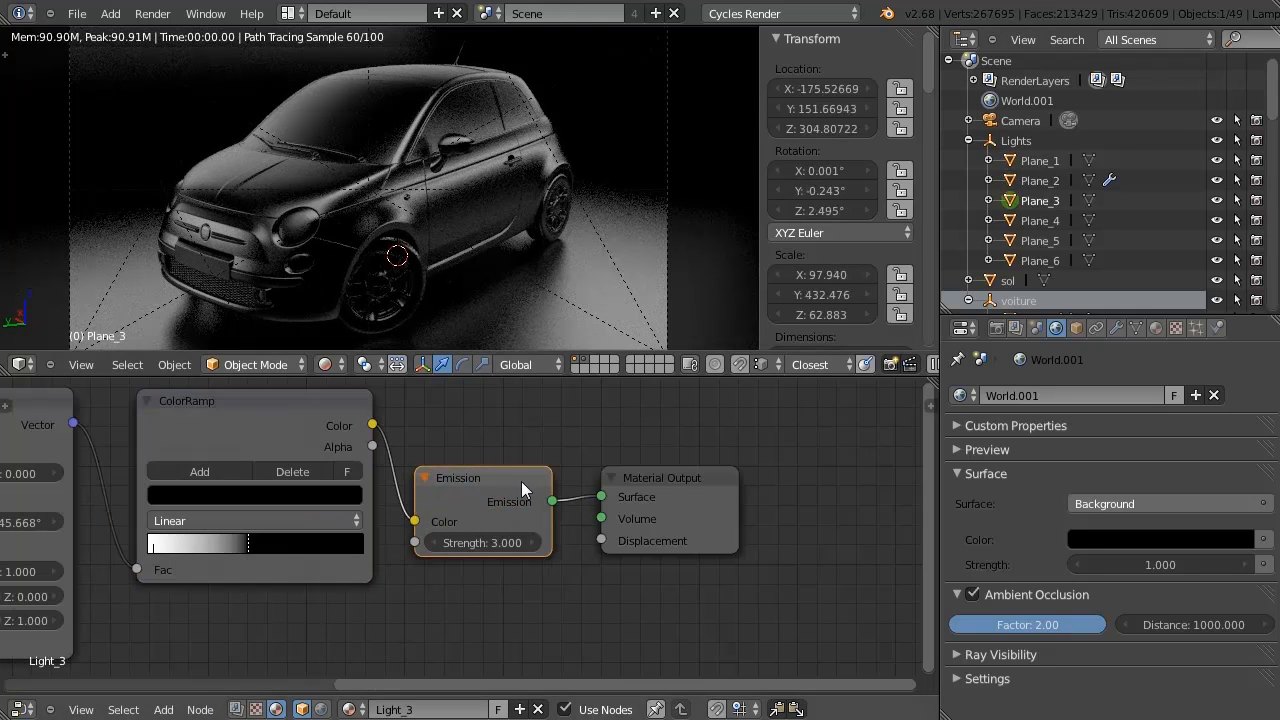
{"action": "key", "text": "m"}
{"action": "left_click", "coordinate": [1035, 220]}
{"action": "left_click", "coordinate": [470, 500]}
{"action": "key", "text": "m"}
Mute the Emission nodes of the Plane_5, Plane_6 and Plane_2 light panels and shift Plane_2's node slightly away from its Material Output.
{"action": "left_click", "coordinate": [1038, 240]}
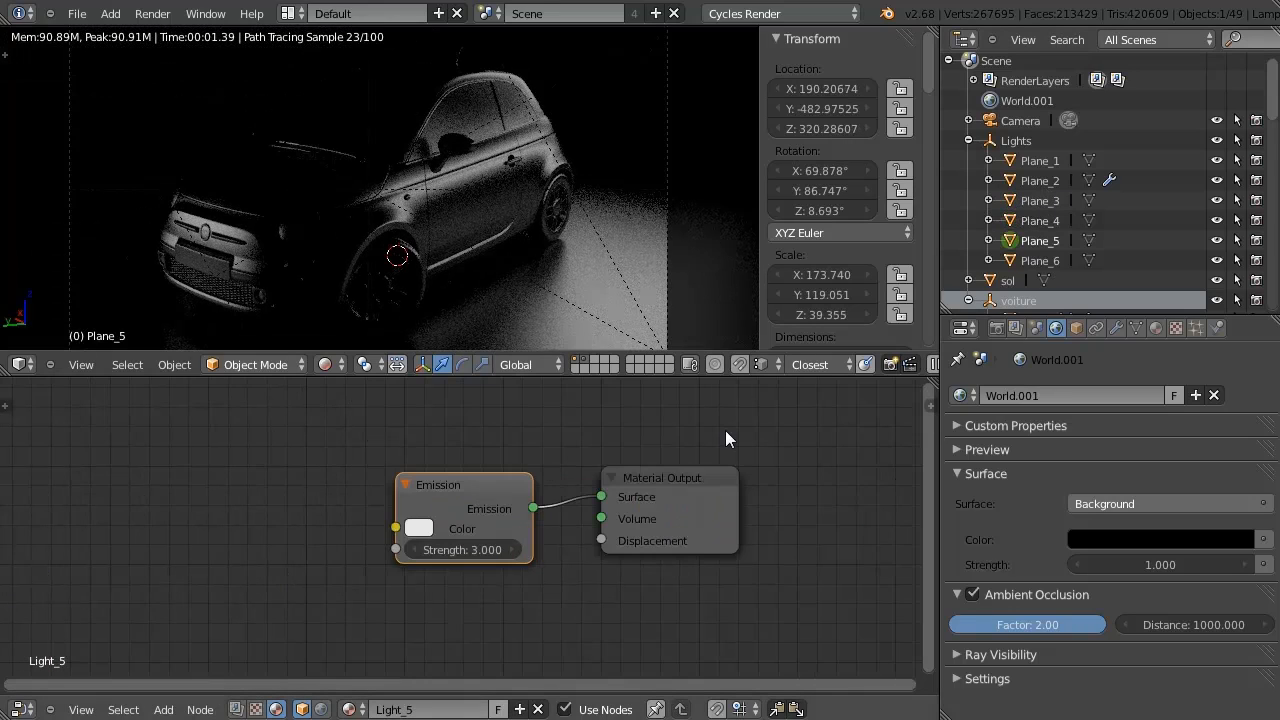
{"action": "left_click", "coordinate": [482, 487]}
{"action": "key", "text": "m"}
{"action": "left_click", "coordinate": [1040, 260]}
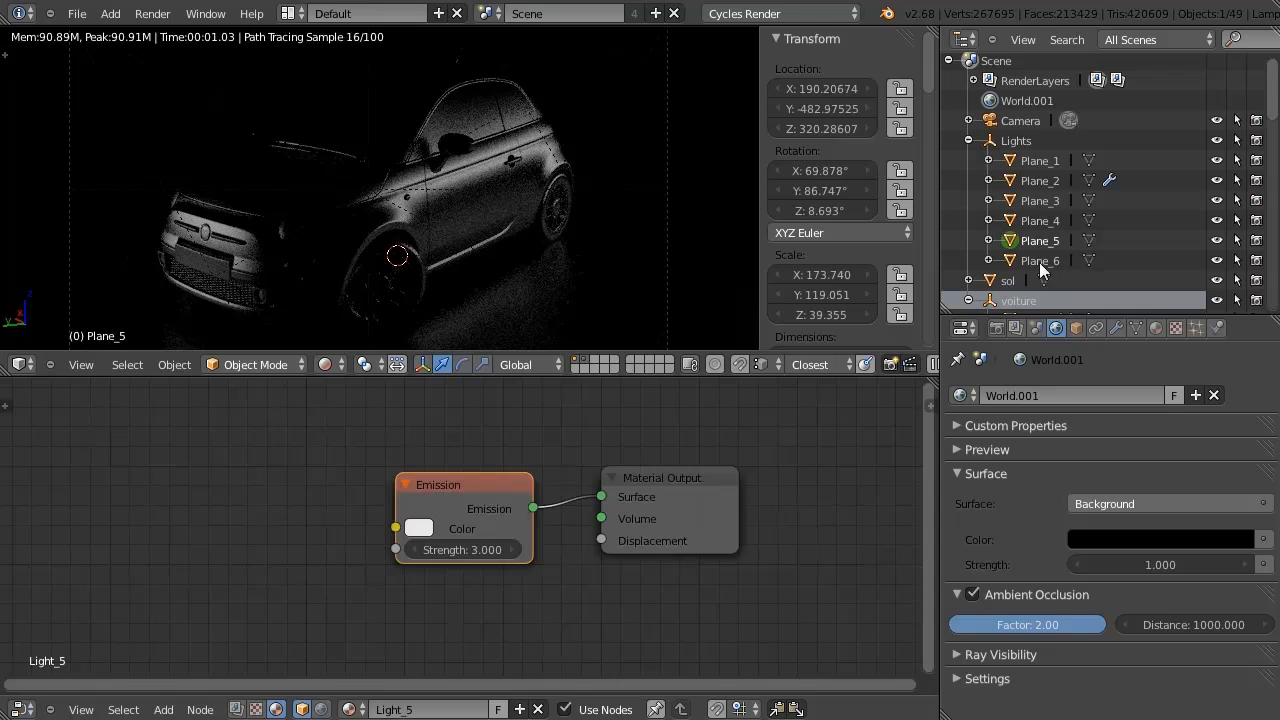
{"action": "key", "text": "m"}
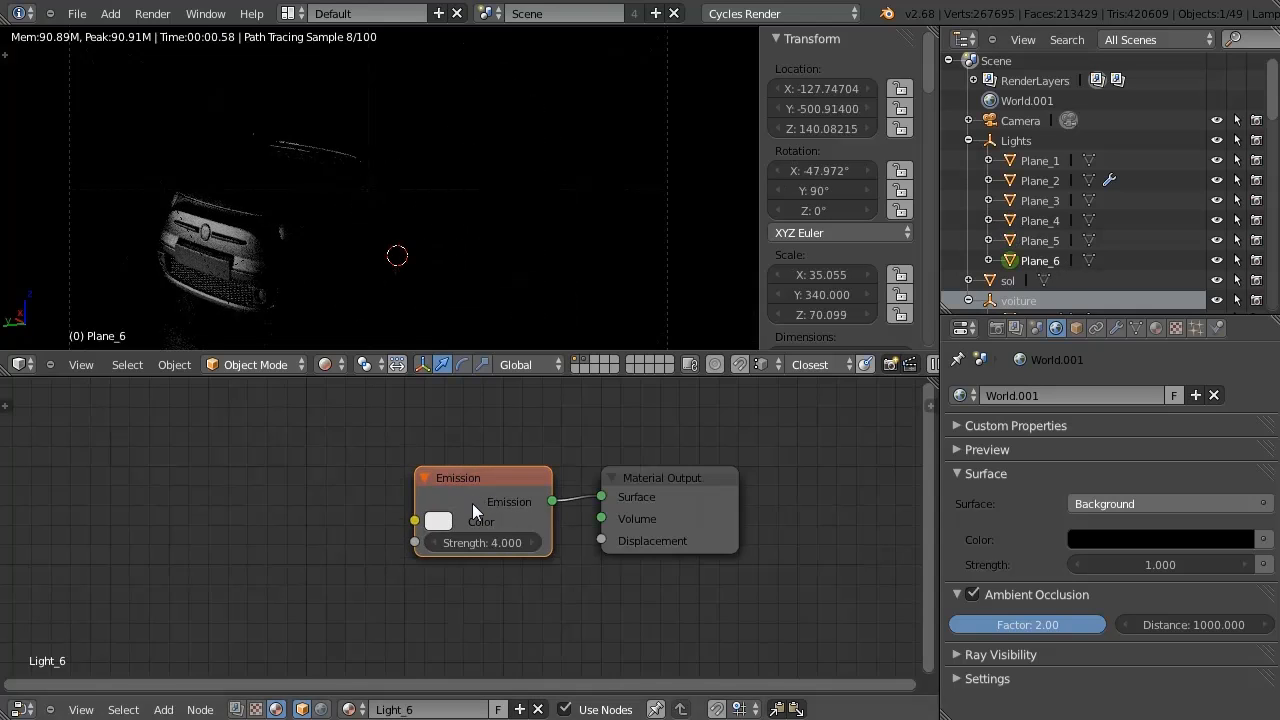
{"action": "left_click", "coordinate": [1038, 181]}
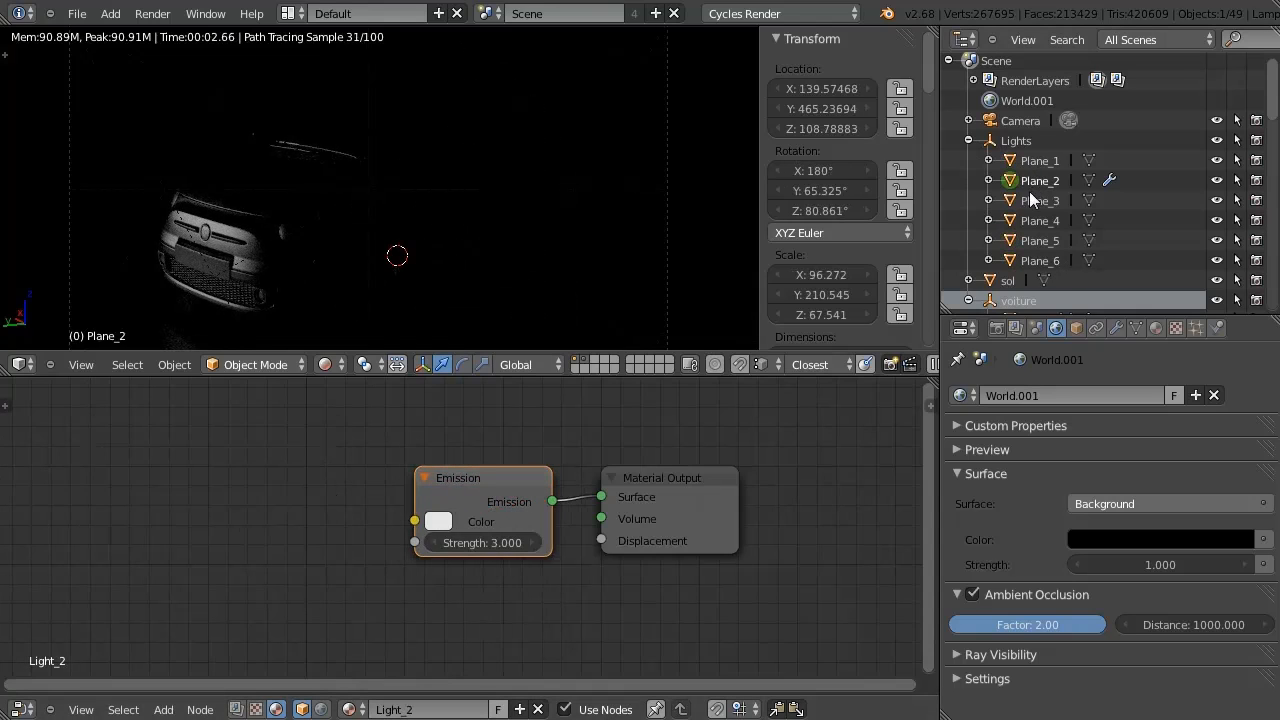
{"action": "key", "text": "m"}
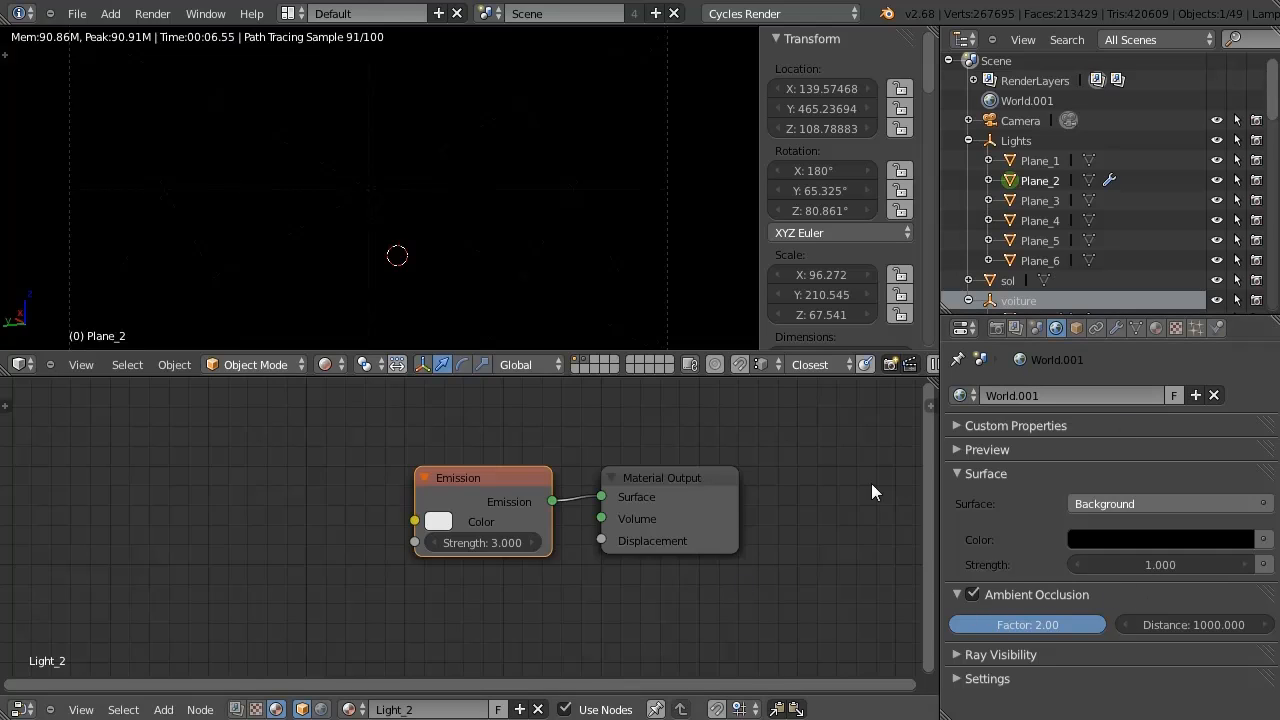
{"action": "left_click_drag", "start_coordinate": [491, 478], "coordinate": [471, 483]}
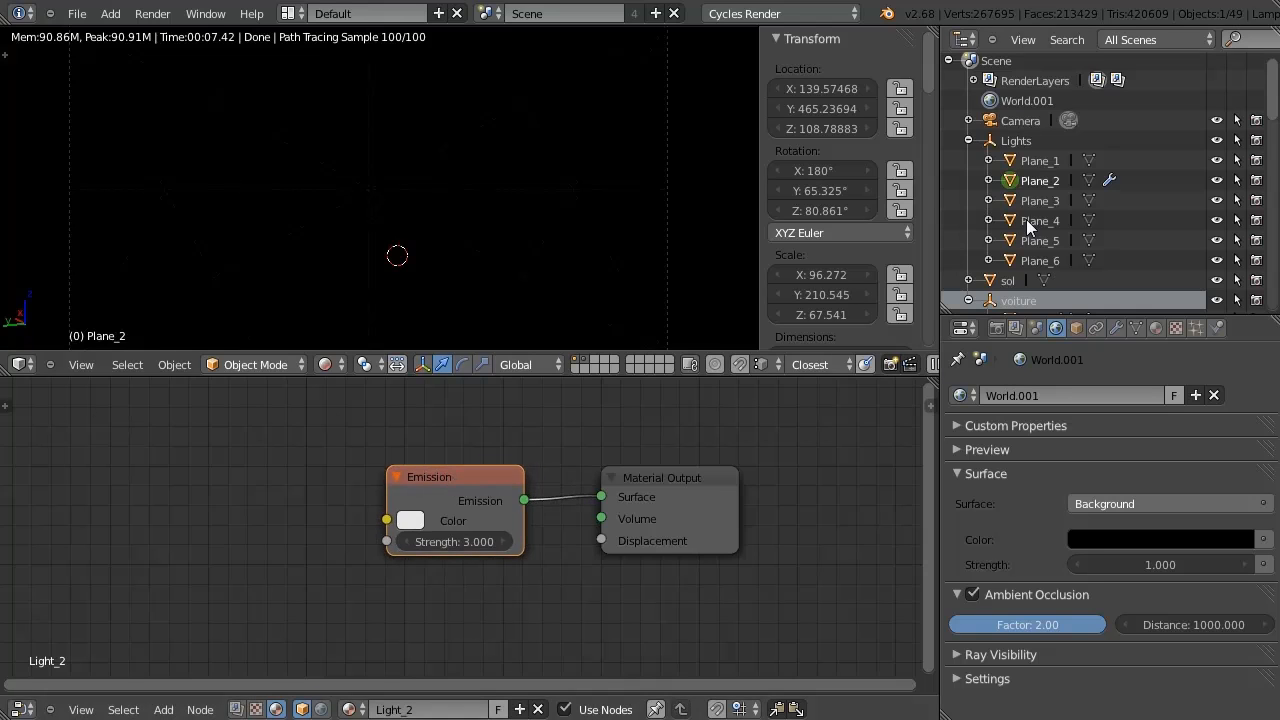
Unmute the Emission nodes of Plane_1, Plane_2 and Plane_3 one at a time to see each light's contribution to the car.
{"action": "left_click", "coordinate": [1040, 161]}
{"action": "left_click_drag", "start_coordinate": [481, 476], "coordinate": [494, 480]}
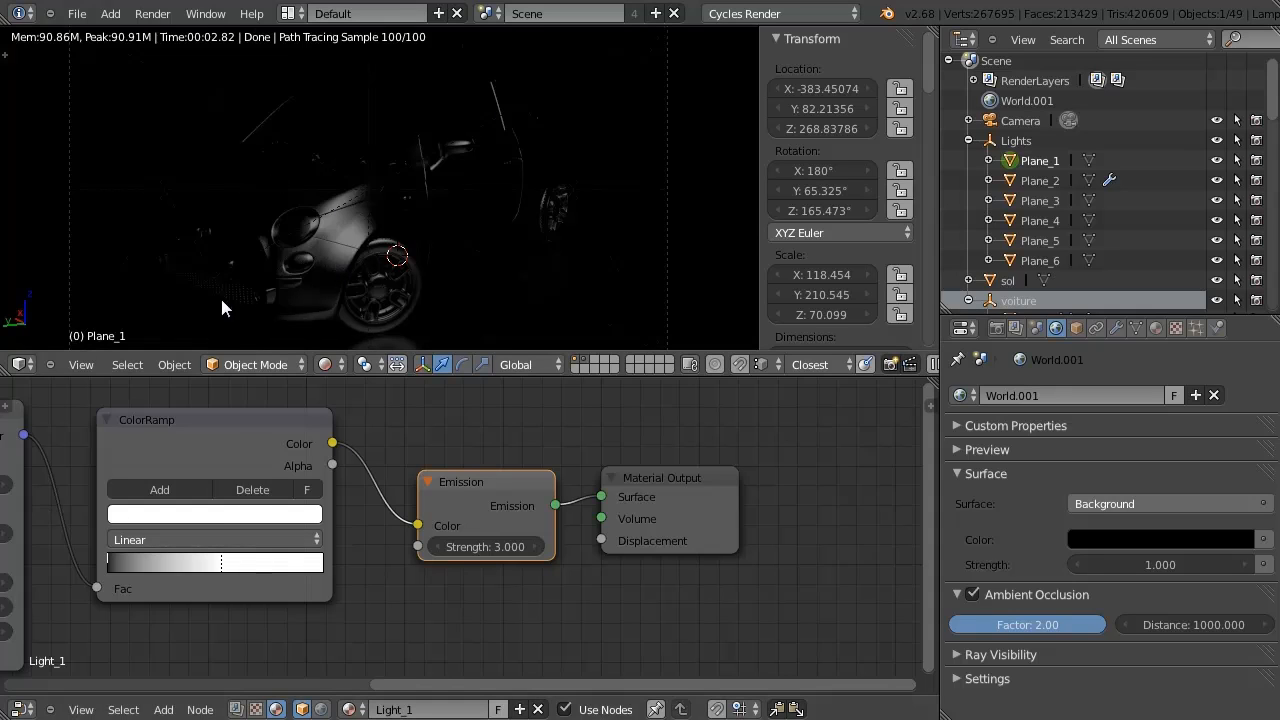
{"action": "left_click", "coordinate": [1026, 178]}
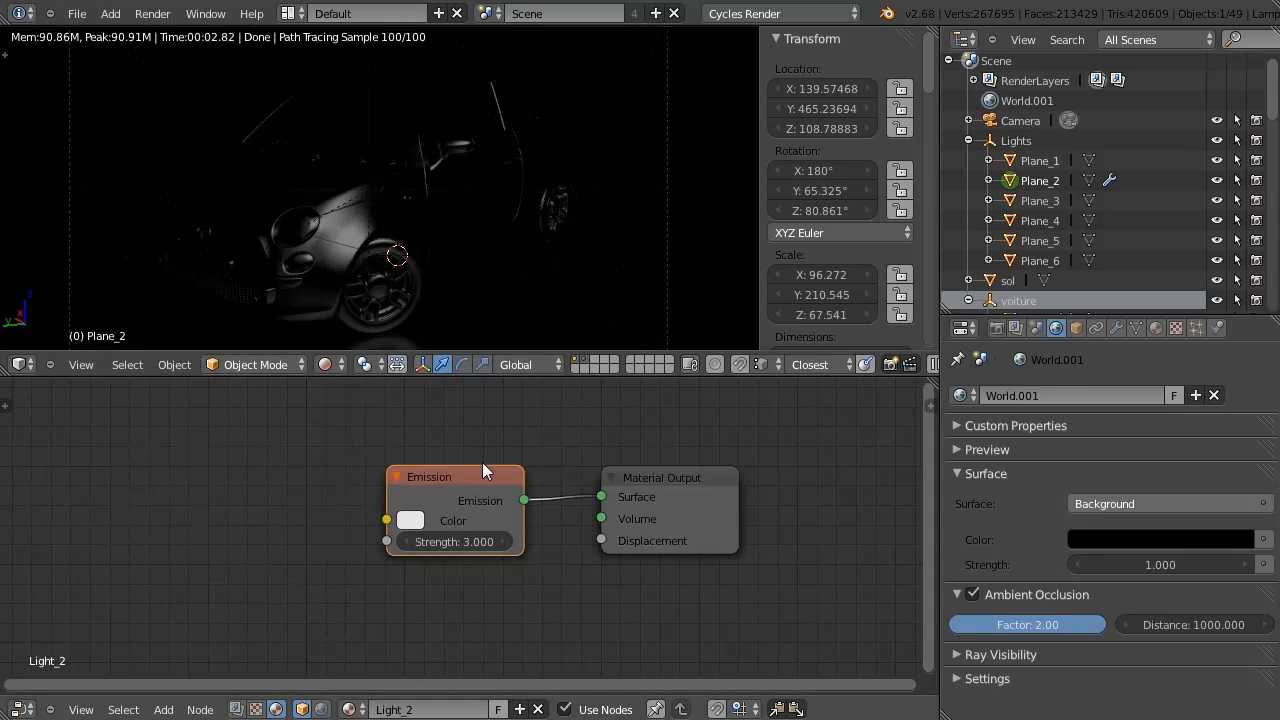
{"action": "key", "text": "m"}
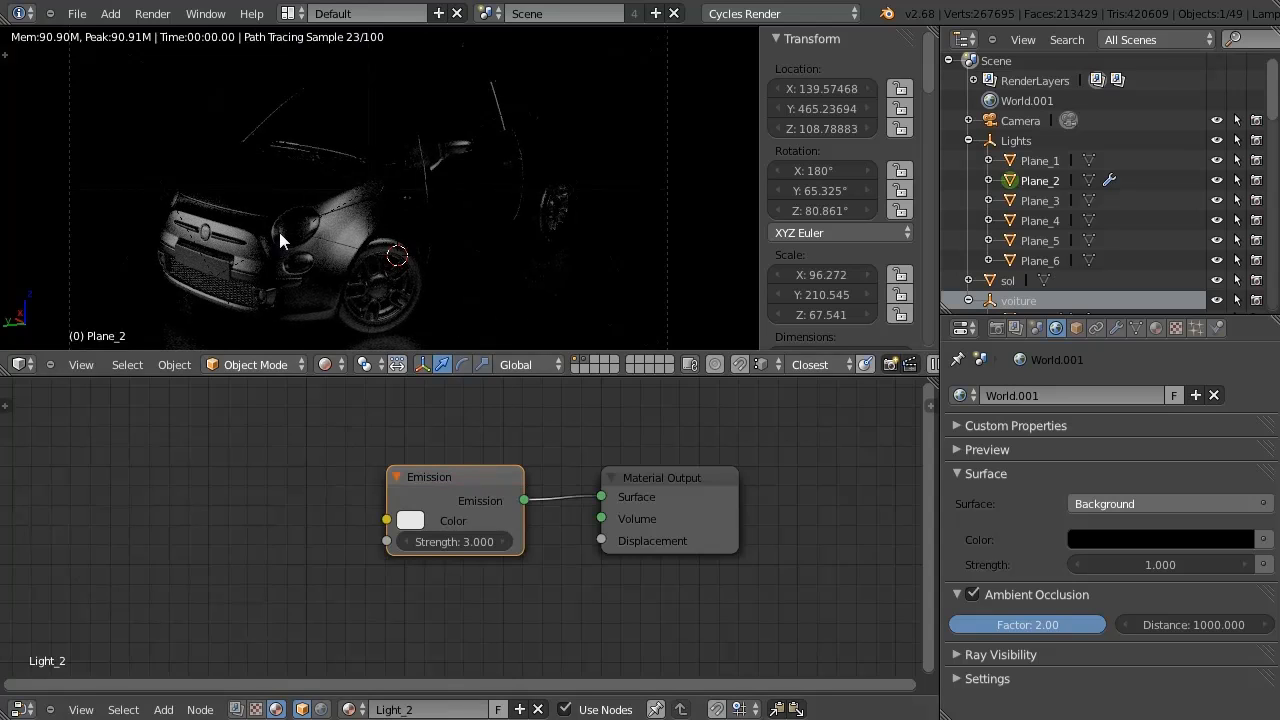
{"action": "left_click", "coordinate": [1038, 201]}
{"action": "key", "text": "m"}
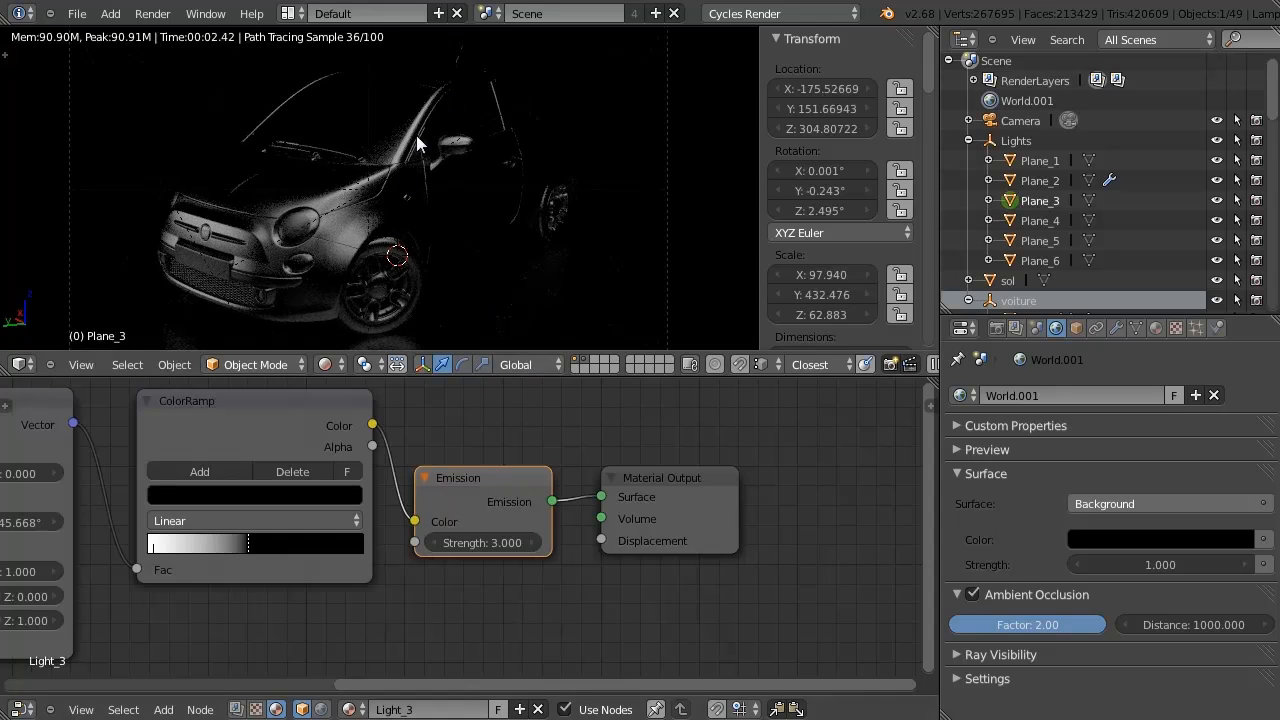
Unmute the Emission nodes of Plane_4, Plane_5 and Plane_6 one at a time to see each light's contribution.
{"action": "left_click", "coordinate": [1040, 220]}
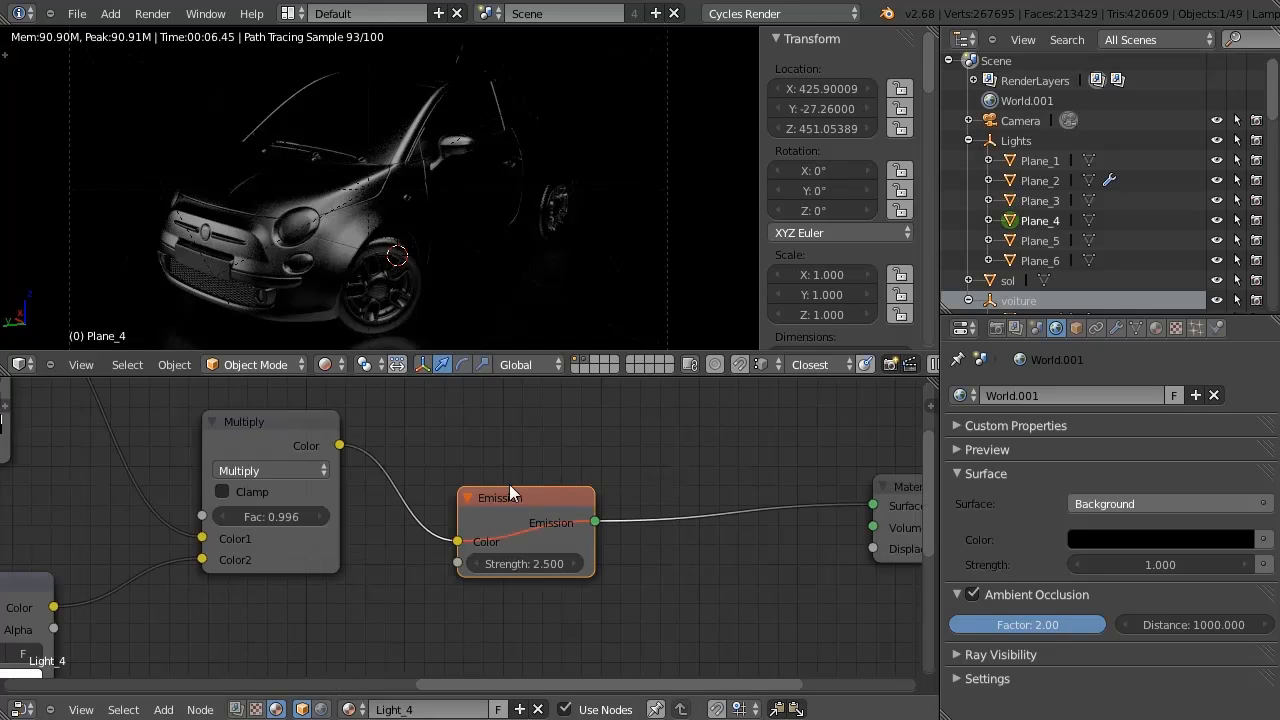
{"action": "key", "text": "m"}
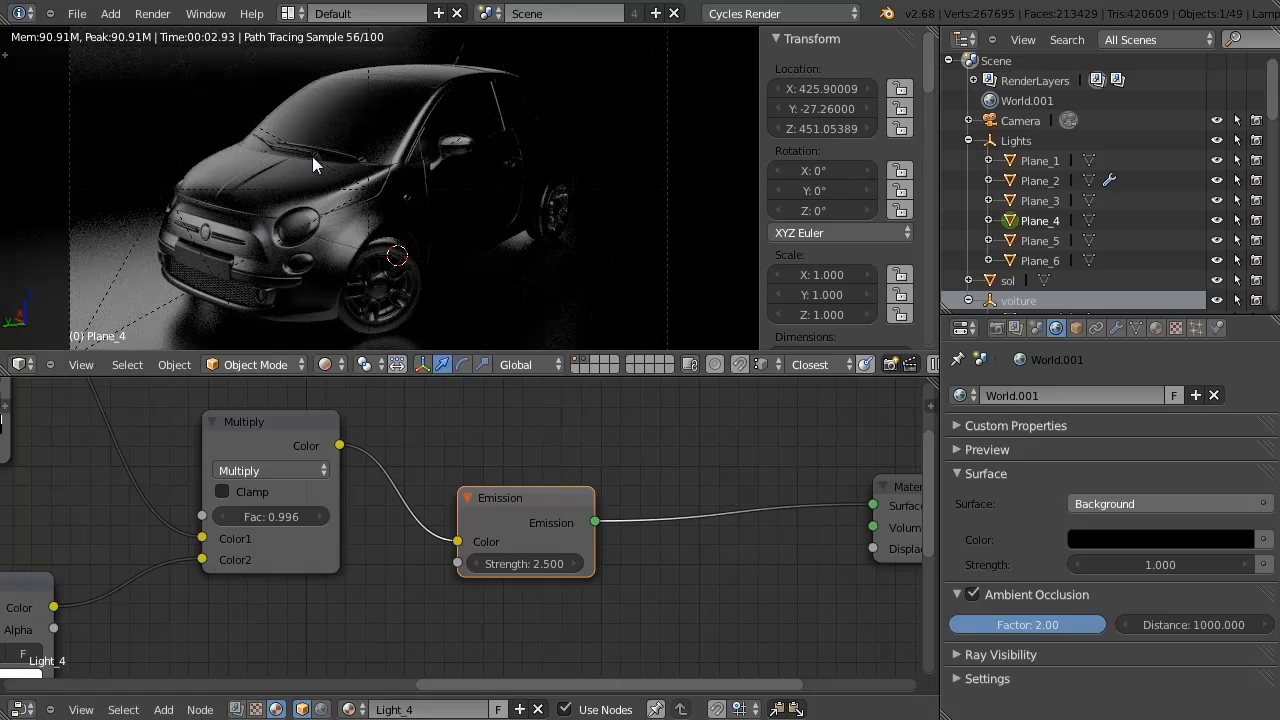
{"action": "left_click", "coordinate": [1040, 240]}
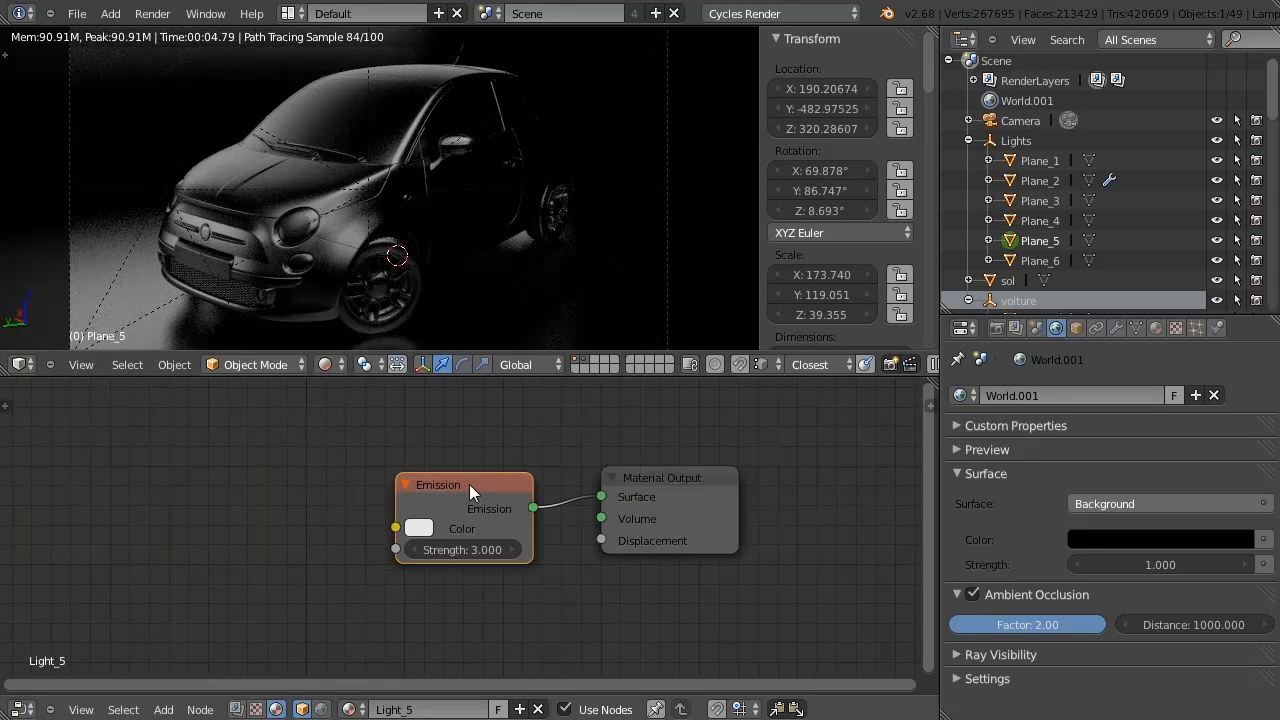
{"action": "key", "text": "m"}
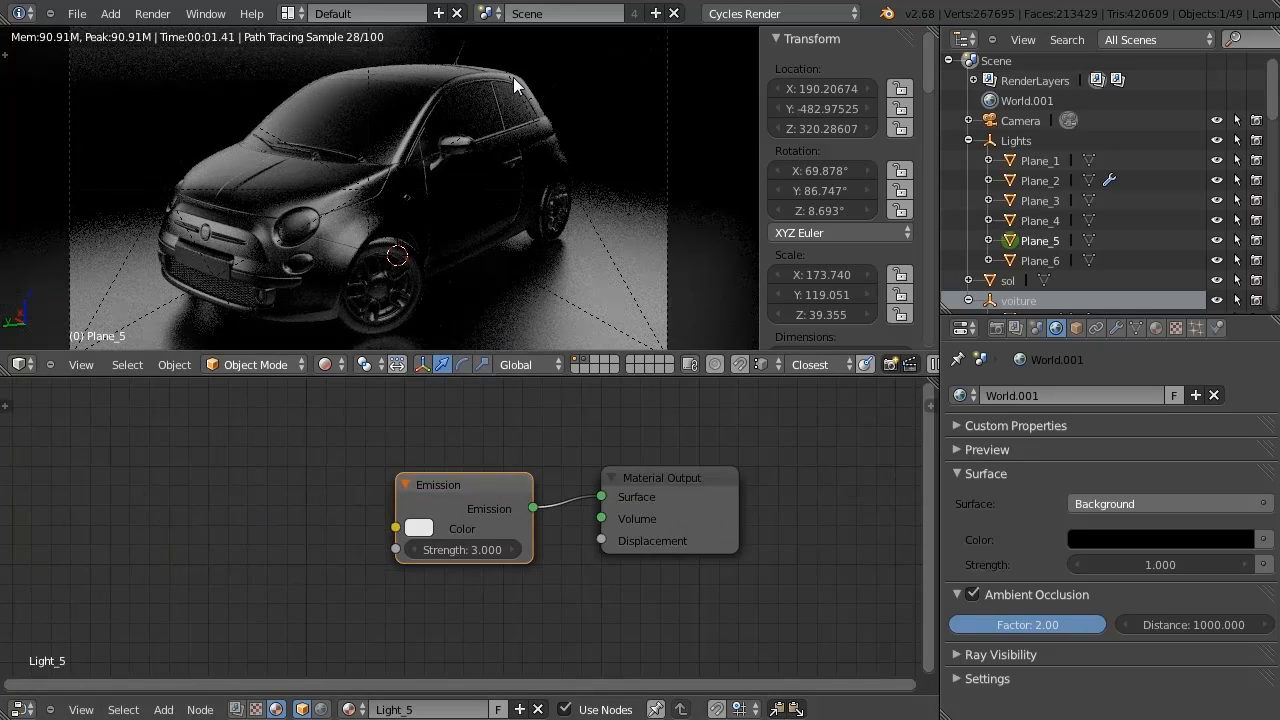
{"action": "left_click", "coordinate": [1040, 260]}
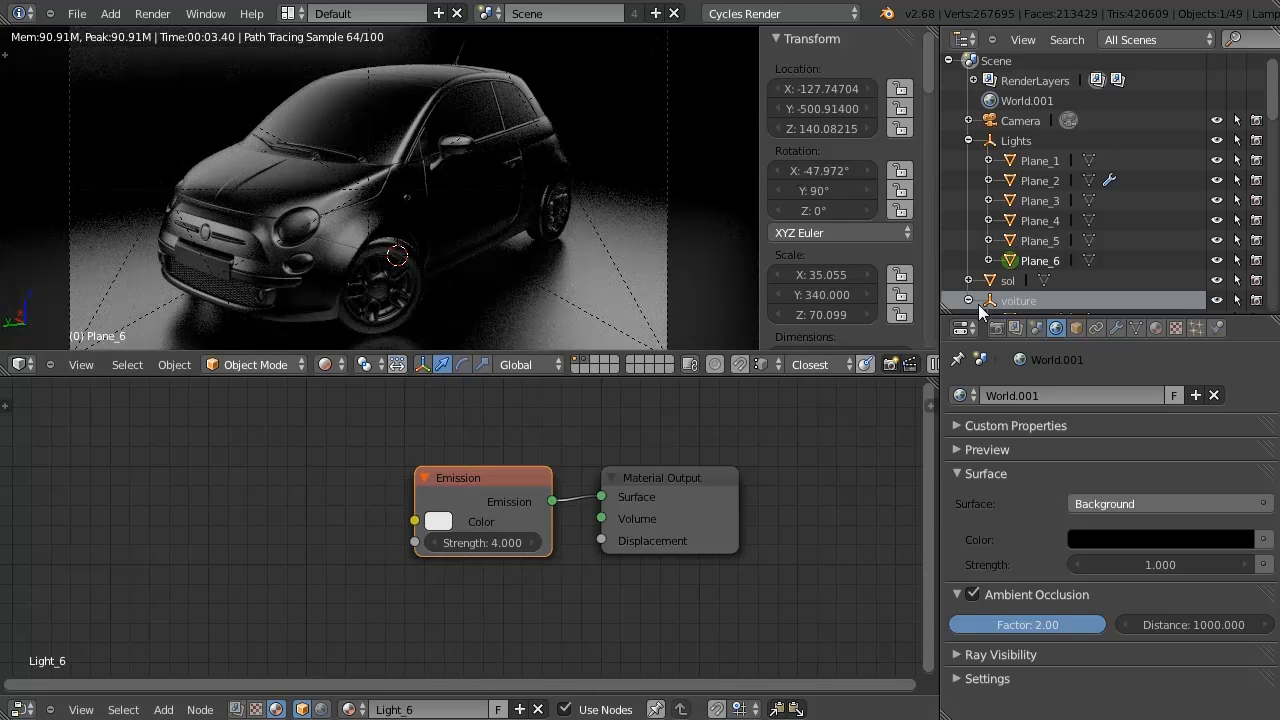
{"action": "key", "text": "m"}
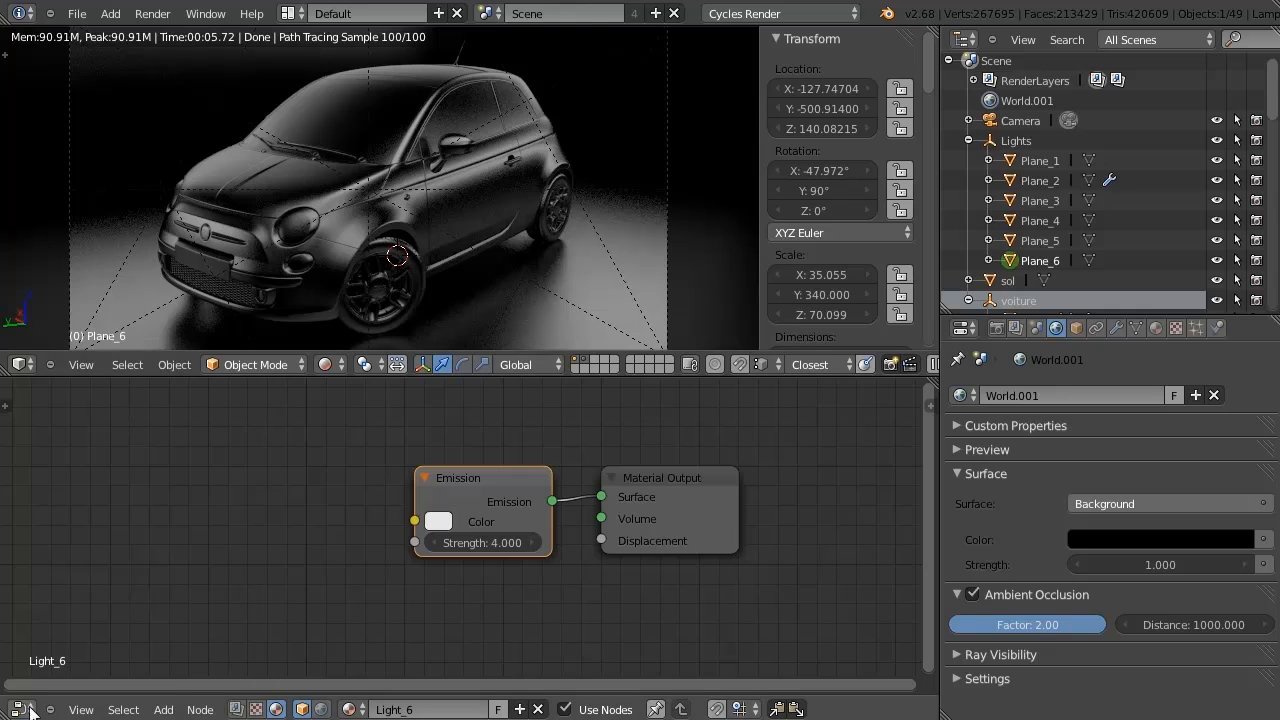
Turn the node editor area into a second 3D view and select the Plane_5 light panel in it.
{"action": "left_click", "coordinate": [30, 710]}
{"action": "left_click", "coordinate": [50, 689]}
{"action": "middle_click_drag", "start_coordinate": [671, 512], "coordinate": [566, 455]}
{"action": "scroll", "coordinate": [429, 566], "scroll_direction": "down", "scroll_amount": 8}
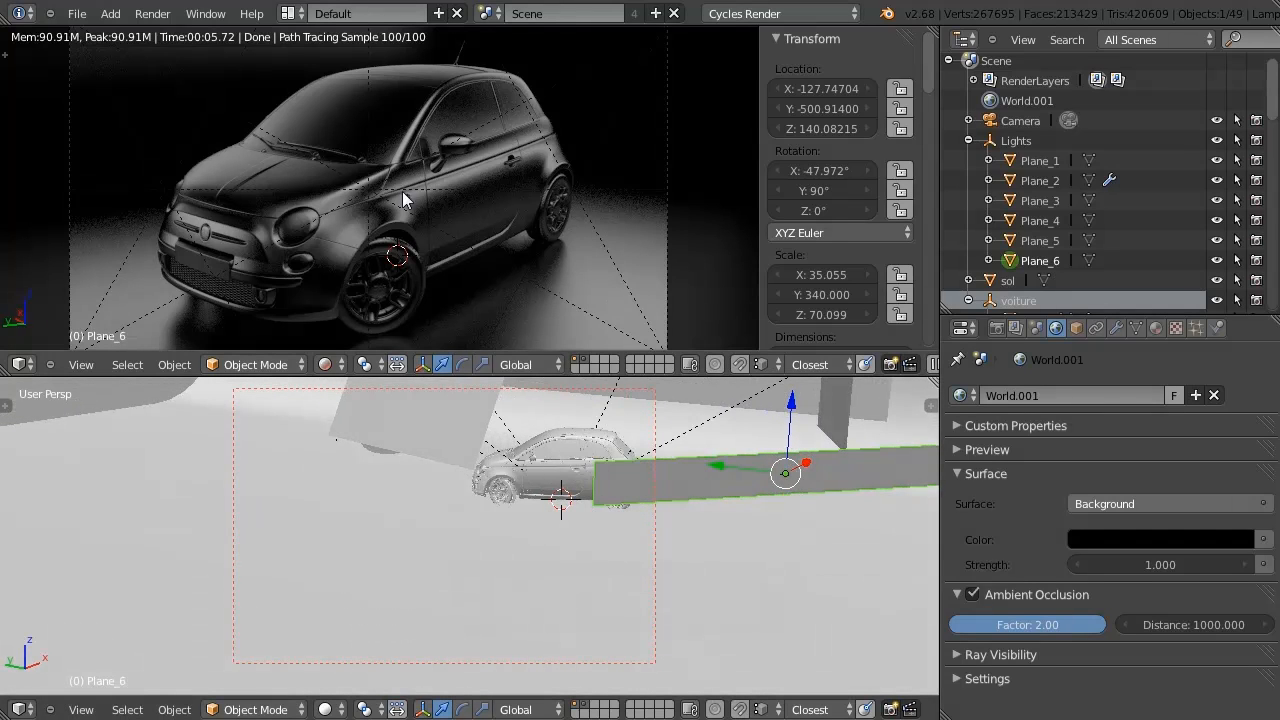
{"action": "middle_click_drag", "start_coordinate": [640, 447], "coordinate": [556, 590]}
{"action": "right_click", "coordinate": [490, 545]}
Check Plane_5's lighting on the car body from slightly different angles and return to the camera view.
{"action": "key", "text": "KP_0"}
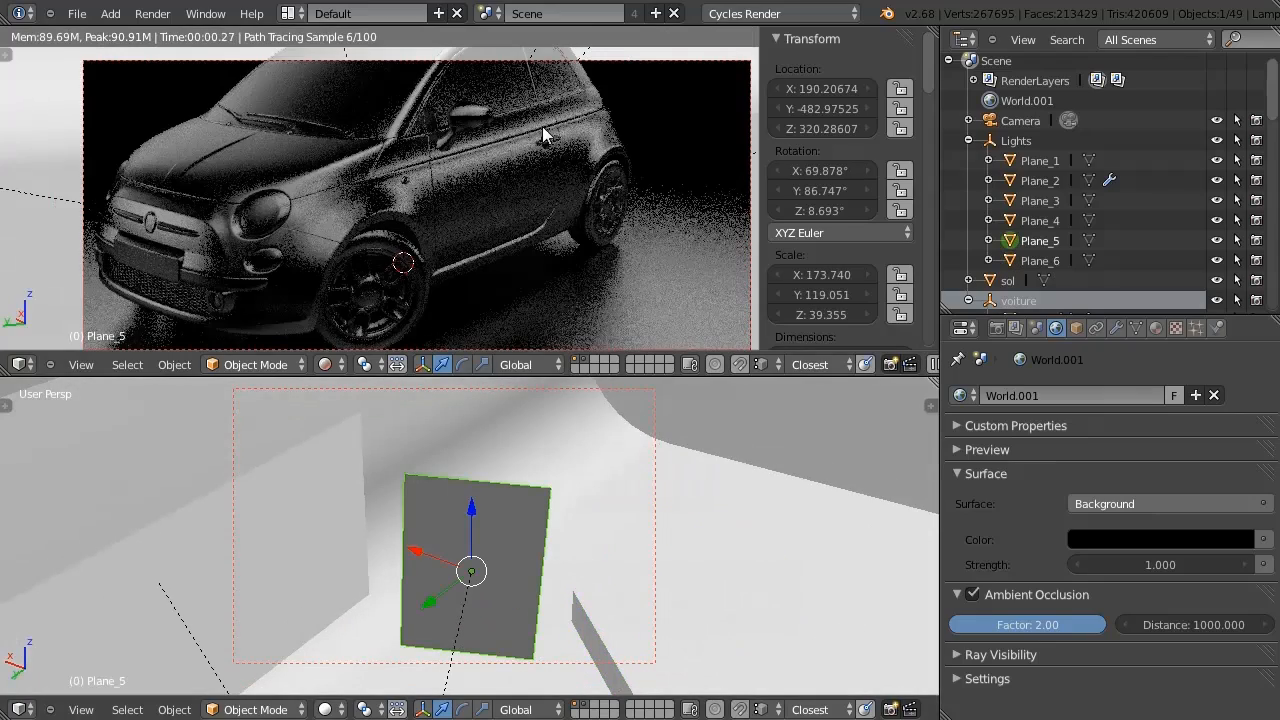
{"action": "middle_click_drag", "start_coordinate": [501, 195], "coordinate": [523, 184]}
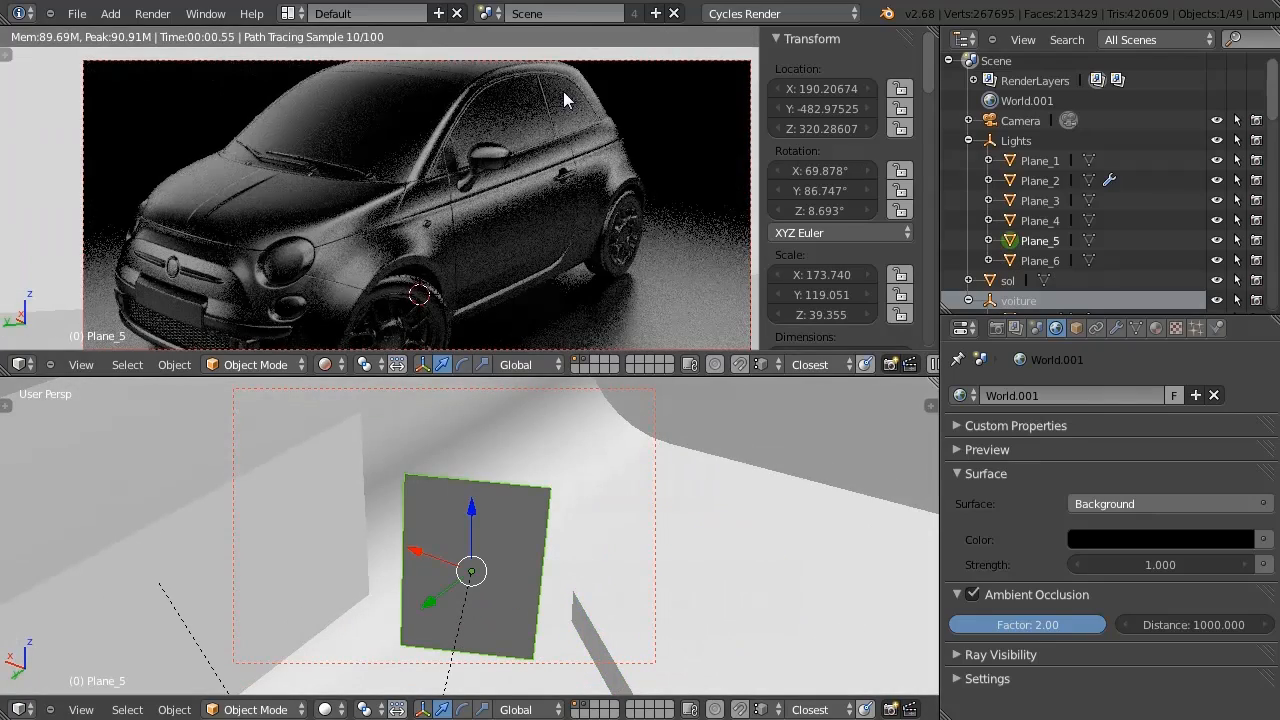
{"action": "key", "text": "KP_0"}
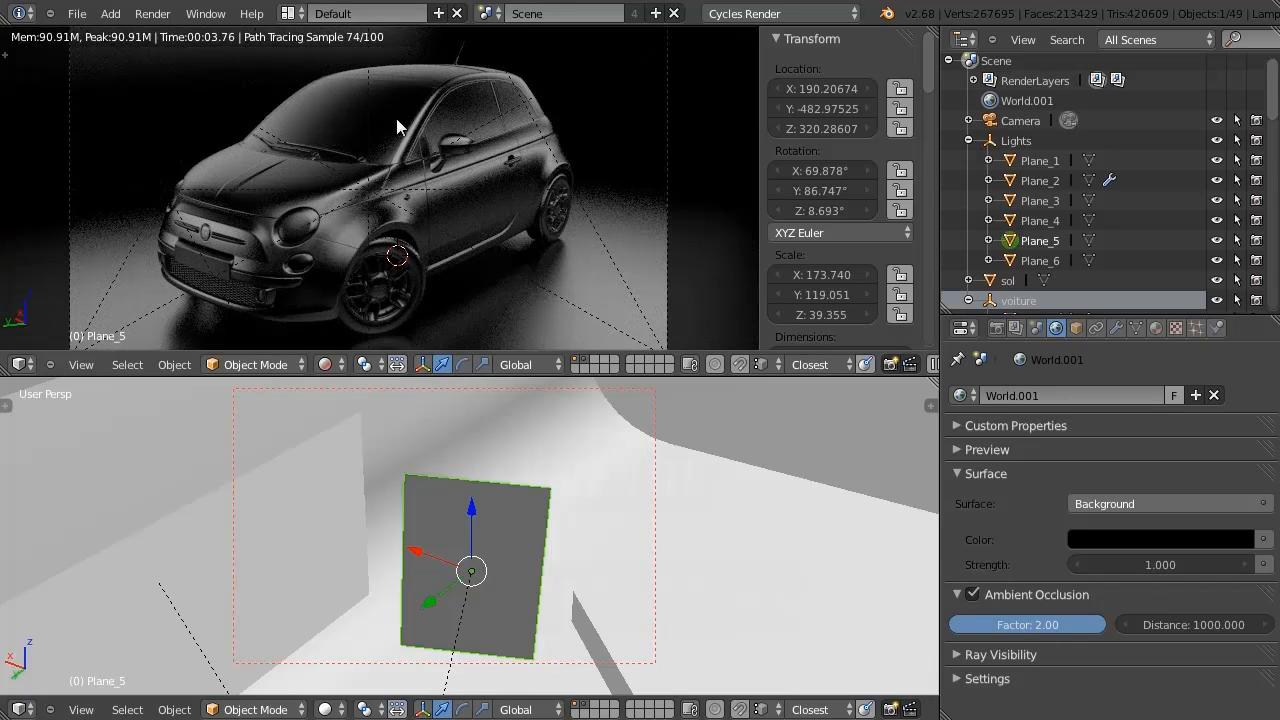
Set the preview samples to 10 in the render sampling settings.
{"action": "left_click", "coordinate": [996, 328]}
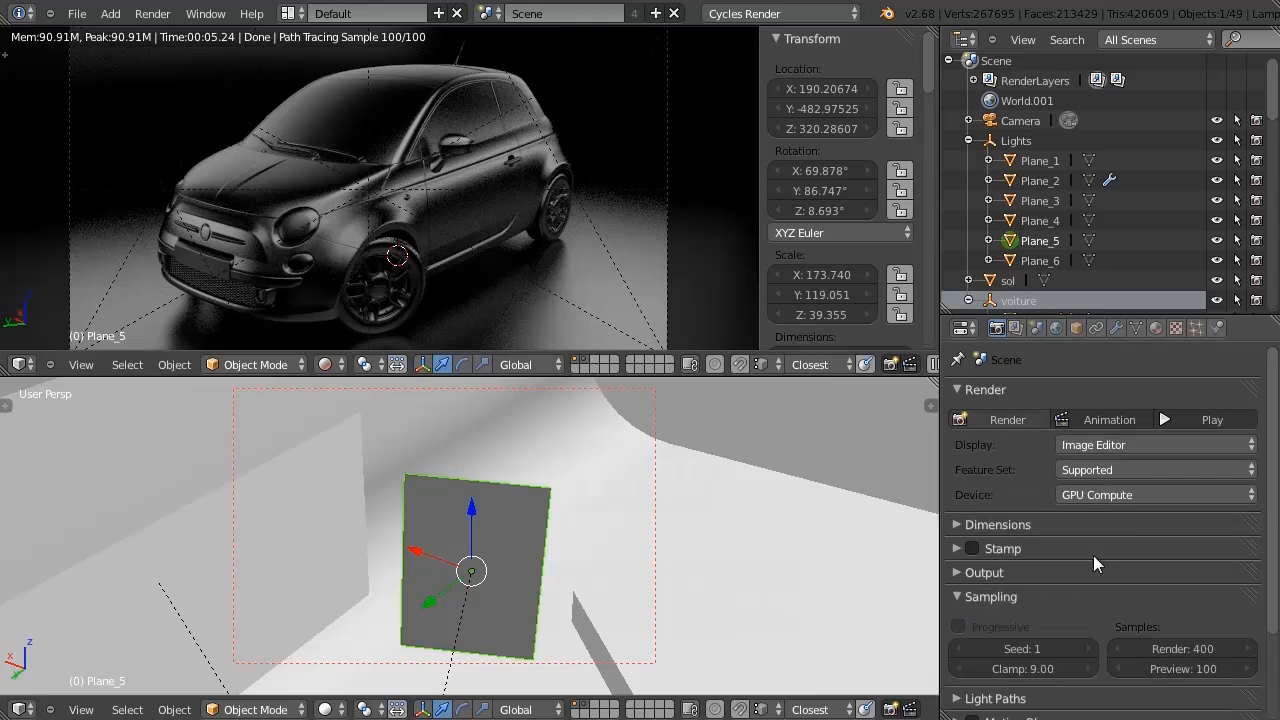
{"action": "left_click", "coordinate": [1250, 669]}
{"action": "type", "text": "10"}
{"action": "key", "text": "Return"}
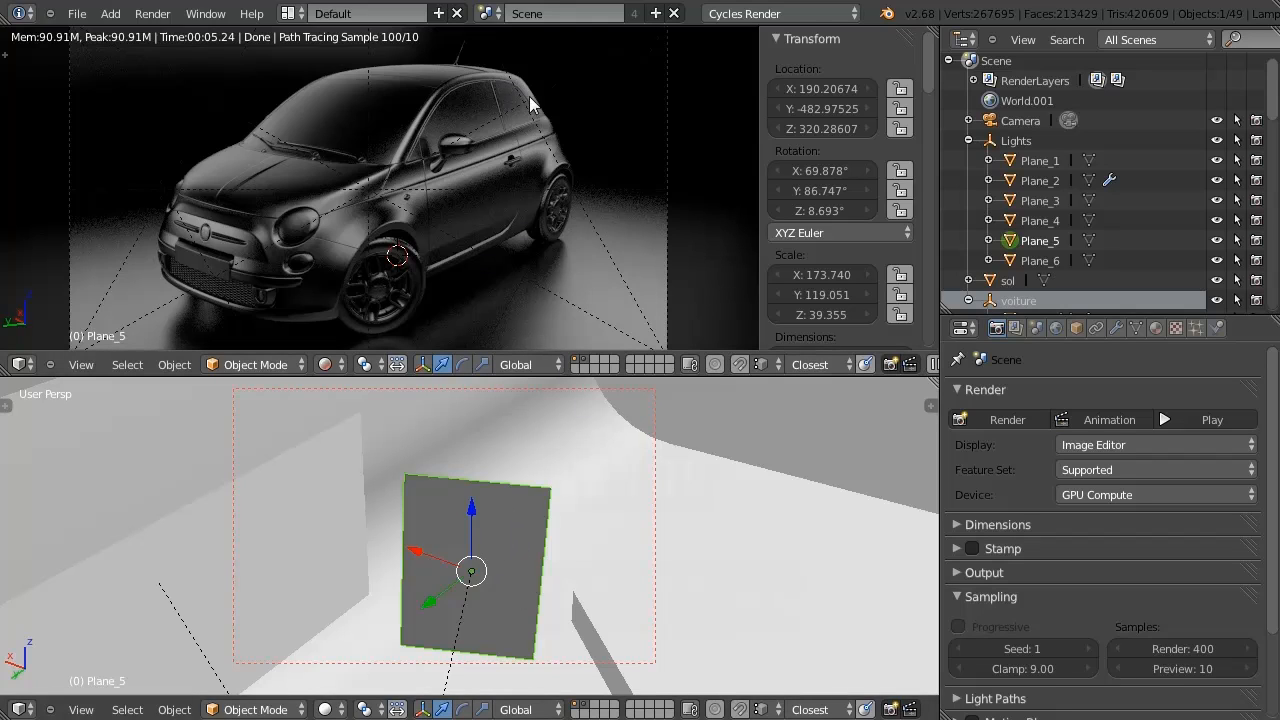
Select the large Plane_4 light panel and examine its placement relative to the car.
{"action": "right_click", "coordinate": [219, 546]}
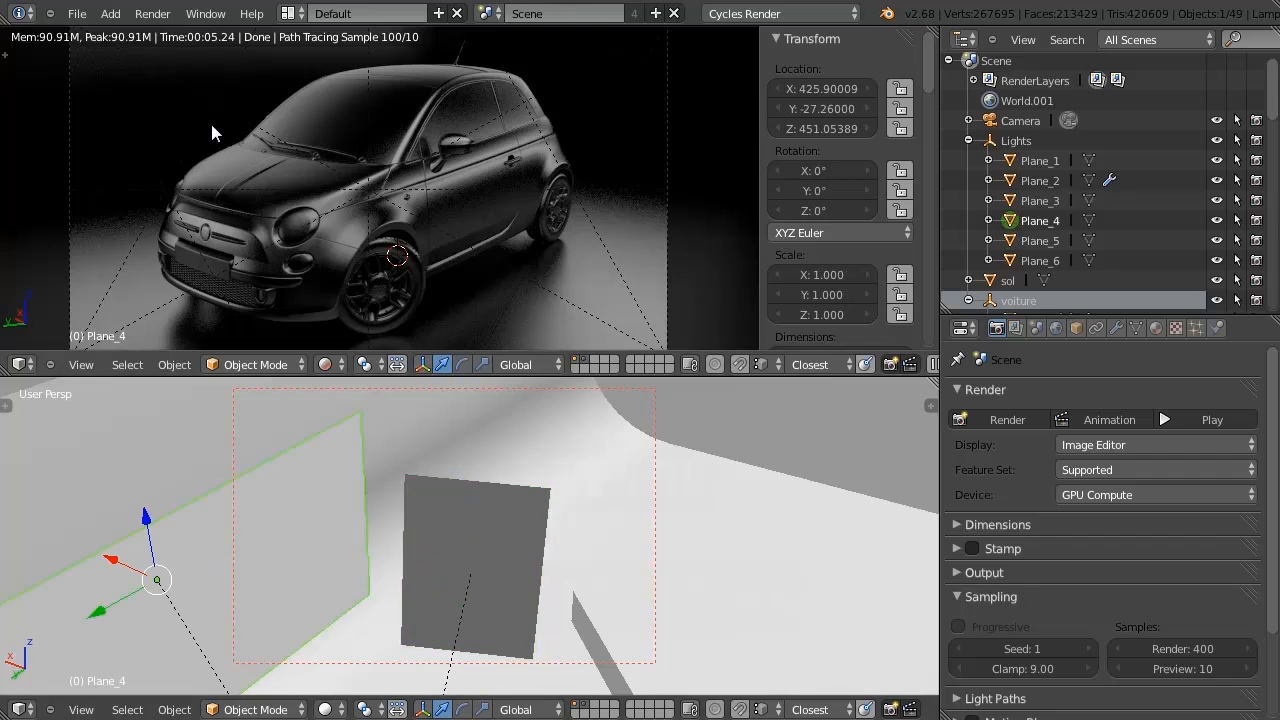
{"action": "scroll", "coordinate": [446, 525], "scroll_direction": "down", "scroll_amount": 8}
{"action": "middle_click_drag", "start_coordinate": [352, 567], "coordinate": [410, 536]}
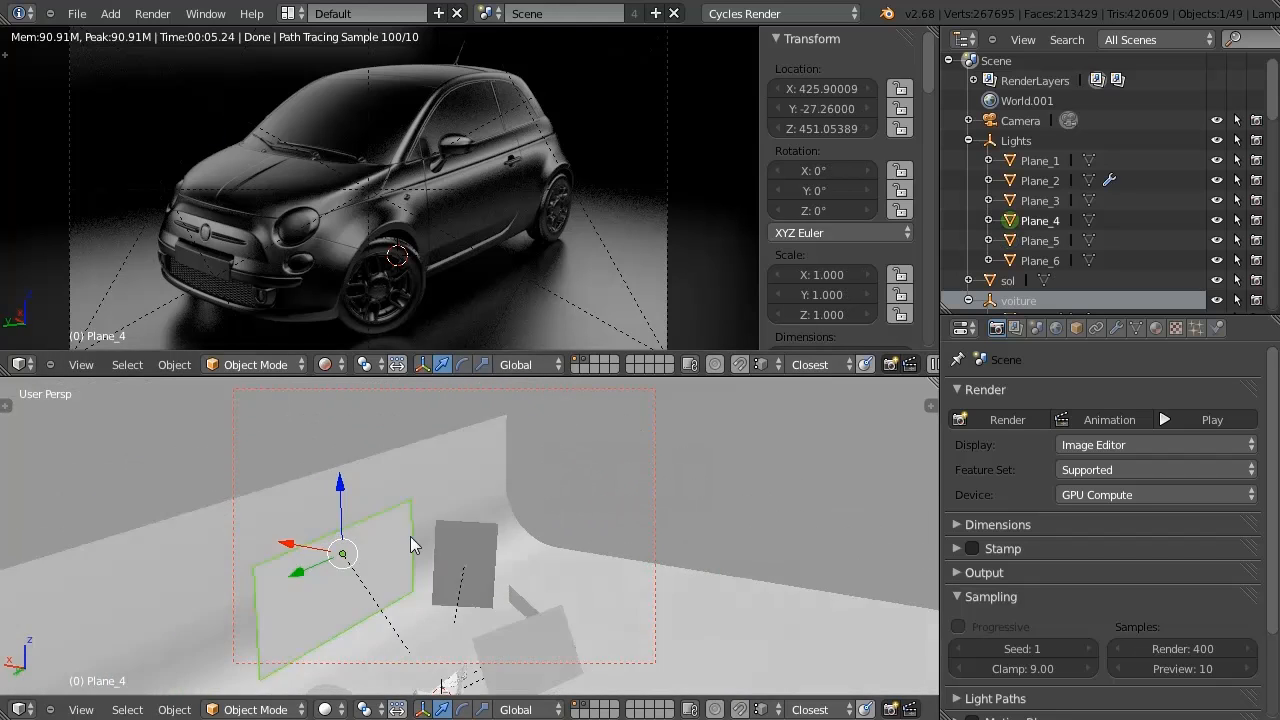
{"action": "middle_click_drag", "start_coordinate": [433, 611], "coordinate": [460, 480], "text": "shift"}
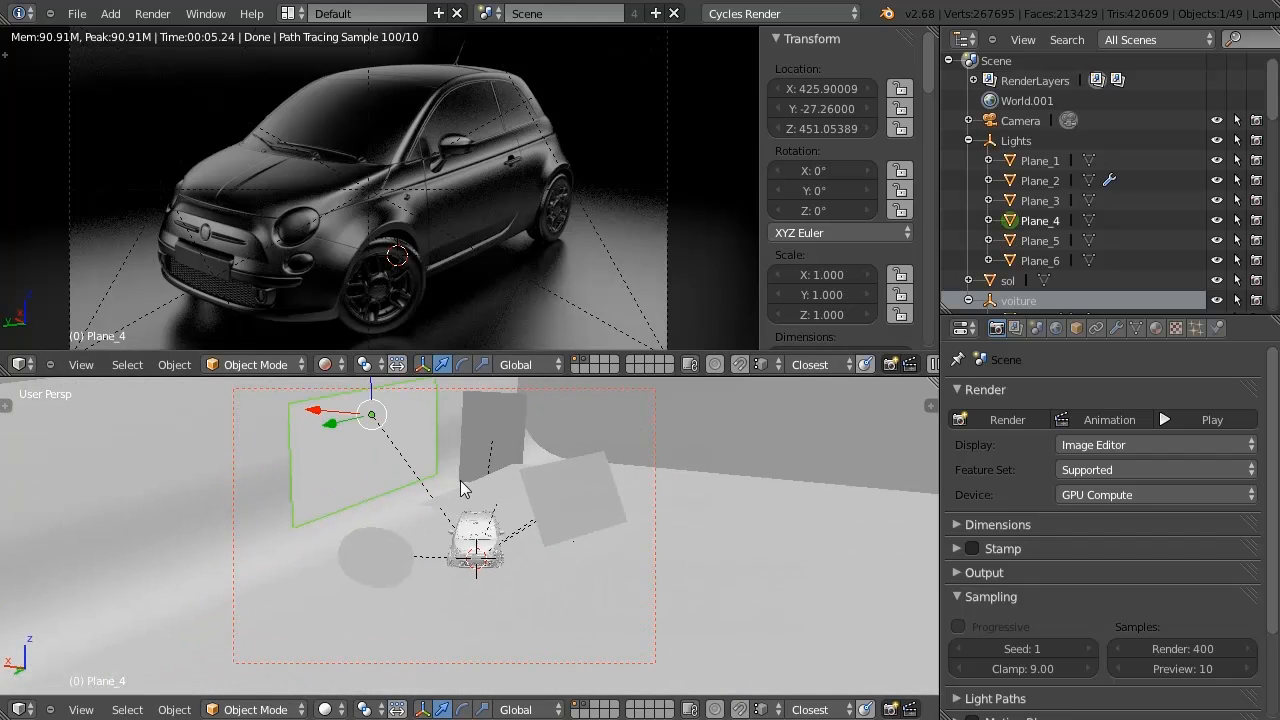
Select the round Plane_2 light panel and examine its reflection around the headlight in the rendered preview.
{"action": "right_click", "coordinate": [365, 546]}
{"action": "scroll", "coordinate": [340, 520], "scroll_direction": "up", "scroll_amount": 7}
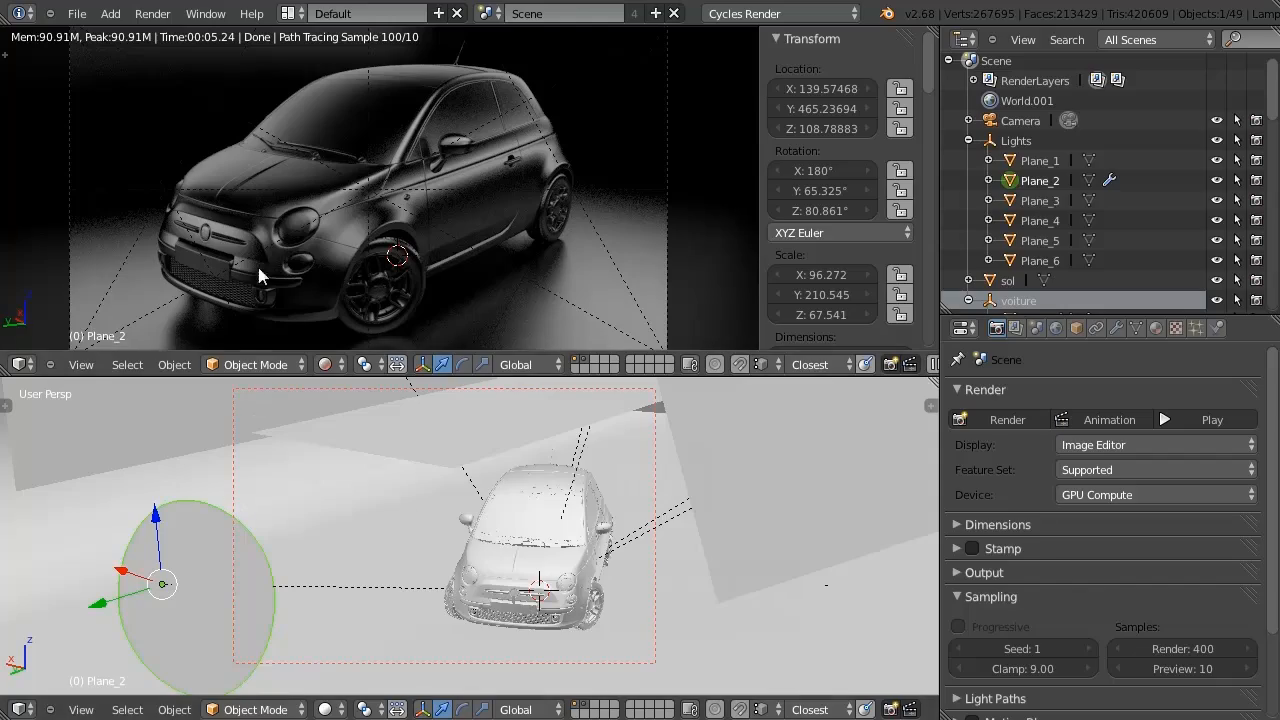
{"action": "mouse_move", "coordinate": [265, 229]}
{"action": "middle_mouse_down", "text": "ctrl"}
{"action": "mouse_move", "coordinate": [263, 213]}
{"action": "mouse_move", "coordinate": [430, 152]}
{"action": "mouse_move", "coordinate": [650, 88]}
{"action": "mouse_move", "coordinate": [640, 96]}
{"action": "middle_mouse_up", "text": "ctrl"}
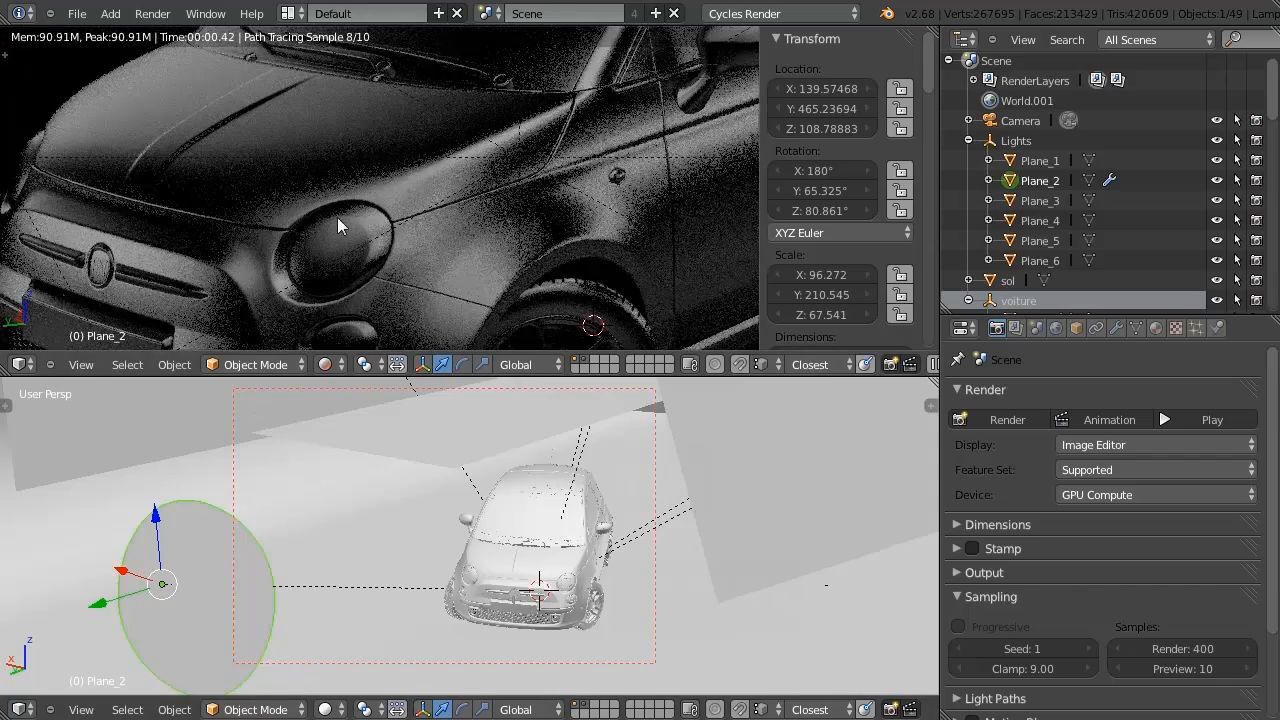
{"action": "middle_click_drag", "start_coordinate": [337, 217], "coordinate": [318, 222]}
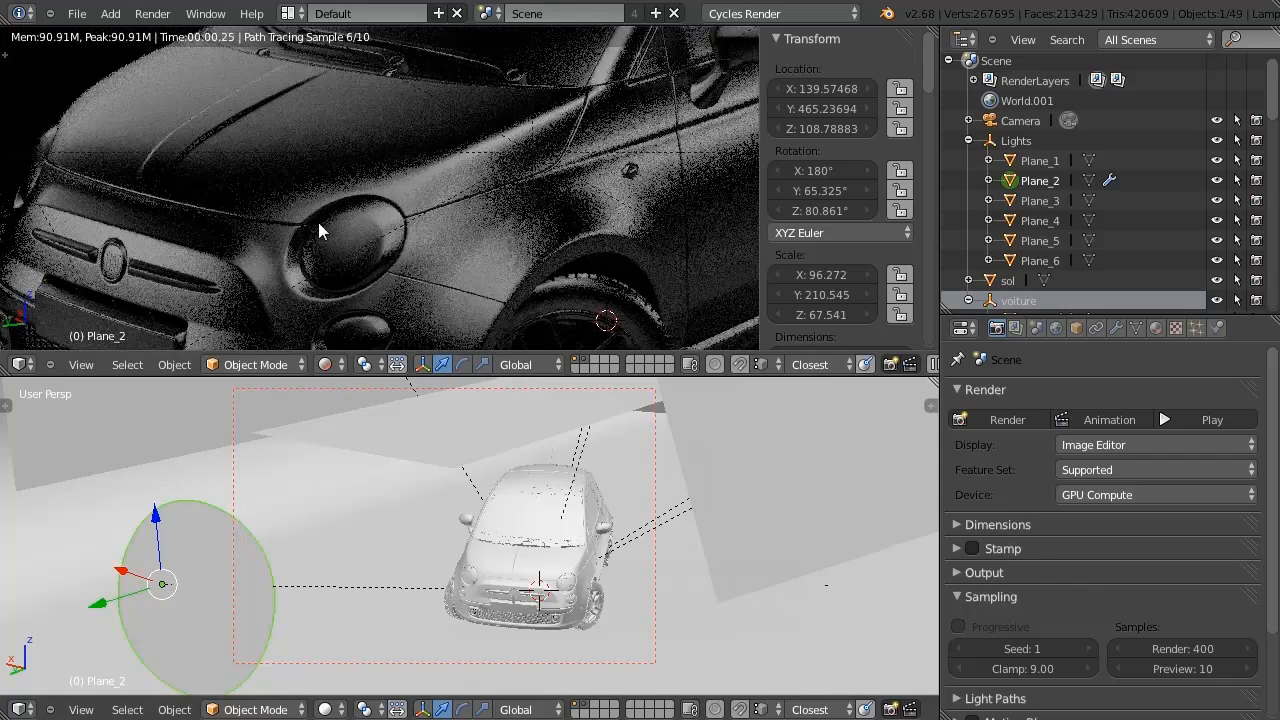
{"action": "scroll", "coordinate": [312, 242], "scroll_direction": "up", "scroll_amount": 3}
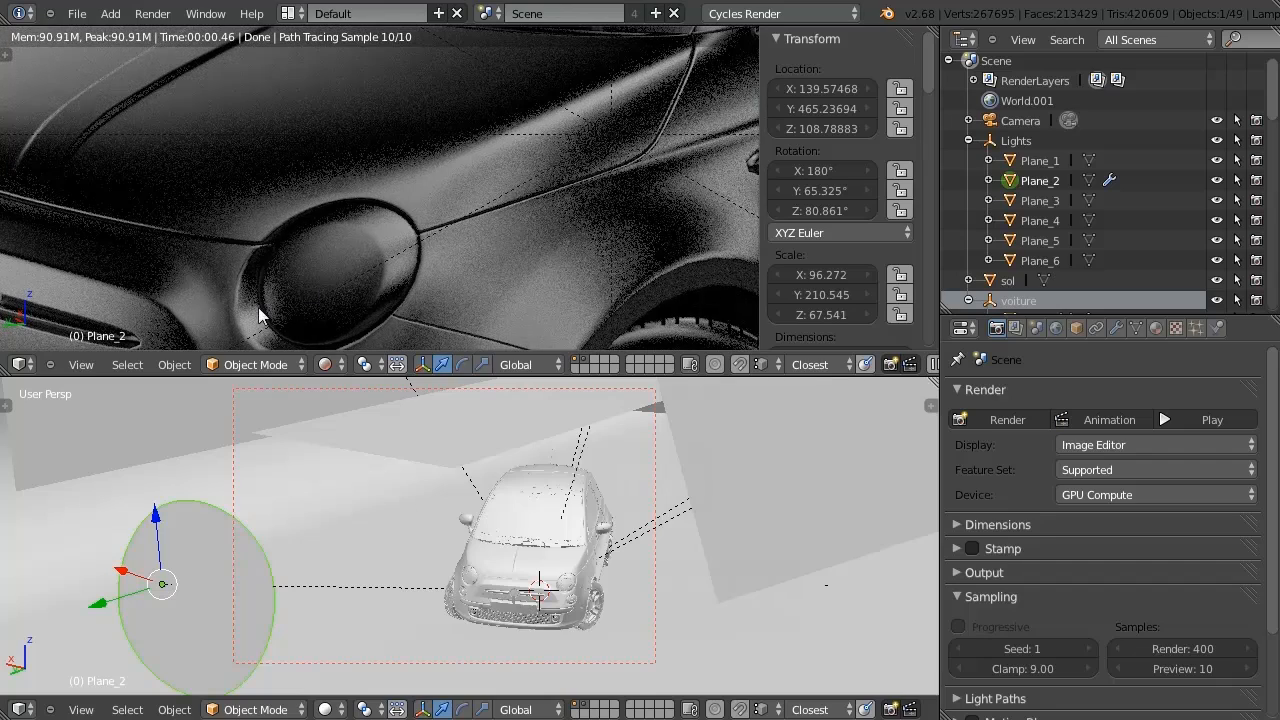
Check Plane_2's light over the whole car body and switch the lower 3D view to the Node Editor.
{"action": "scroll", "coordinate": [480, 160], "scroll_direction": "down", "scroll_amount": 5}
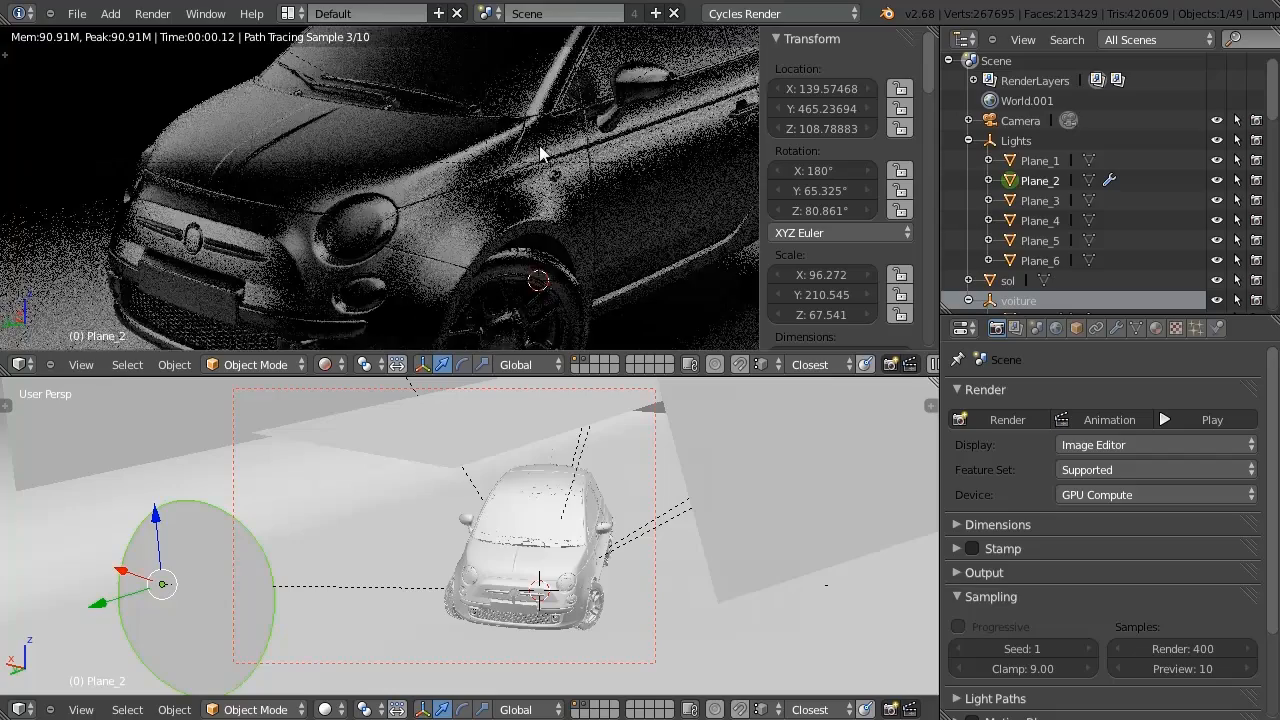
{"action": "scroll", "coordinate": [540, 148], "scroll_direction": "down", "scroll_amount": 1}
{"action": "middle_click_drag", "start_coordinate": [426, 177], "coordinate": [387, 227], "text": "shift"}
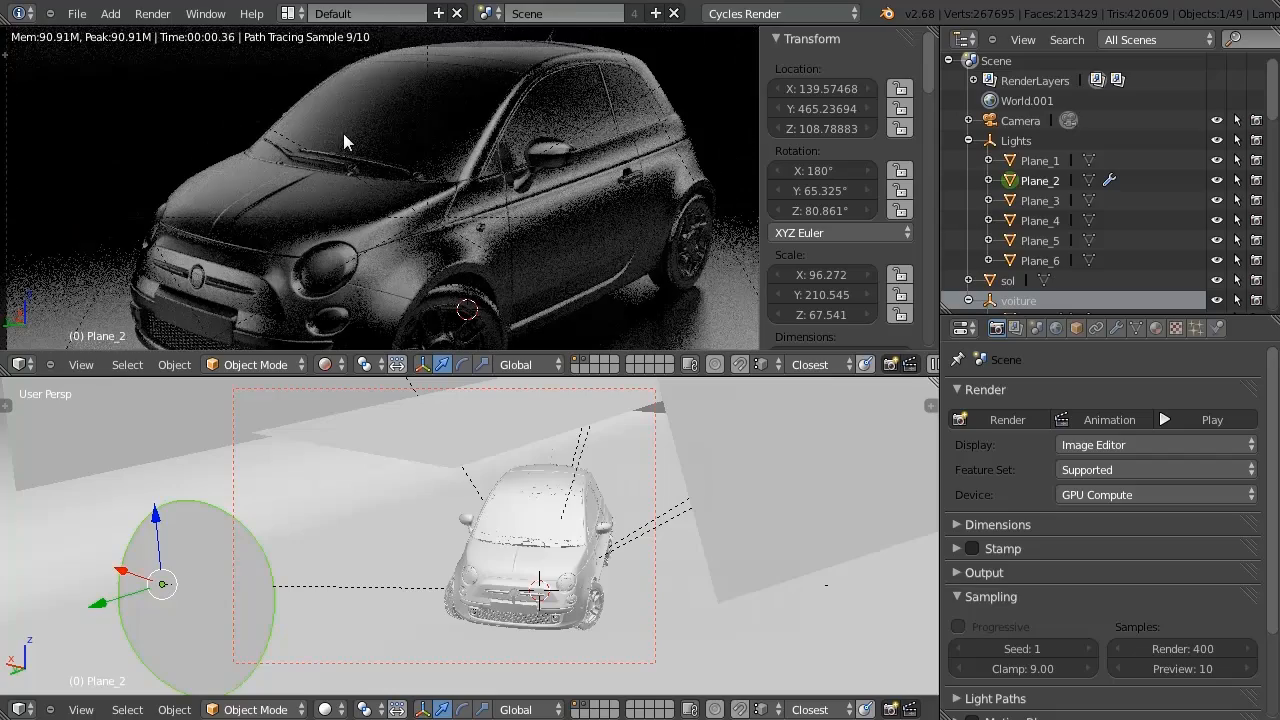
{"action": "mouse_move", "coordinate": [408, 82]}
{"action": "middle_mouse_down", "text": "shift"}
{"action": "mouse_move", "coordinate": [379, 118]}
{"action": "mouse_move", "coordinate": [375, 105]}
{"action": "middle_mouse_up", "text": "shift"}
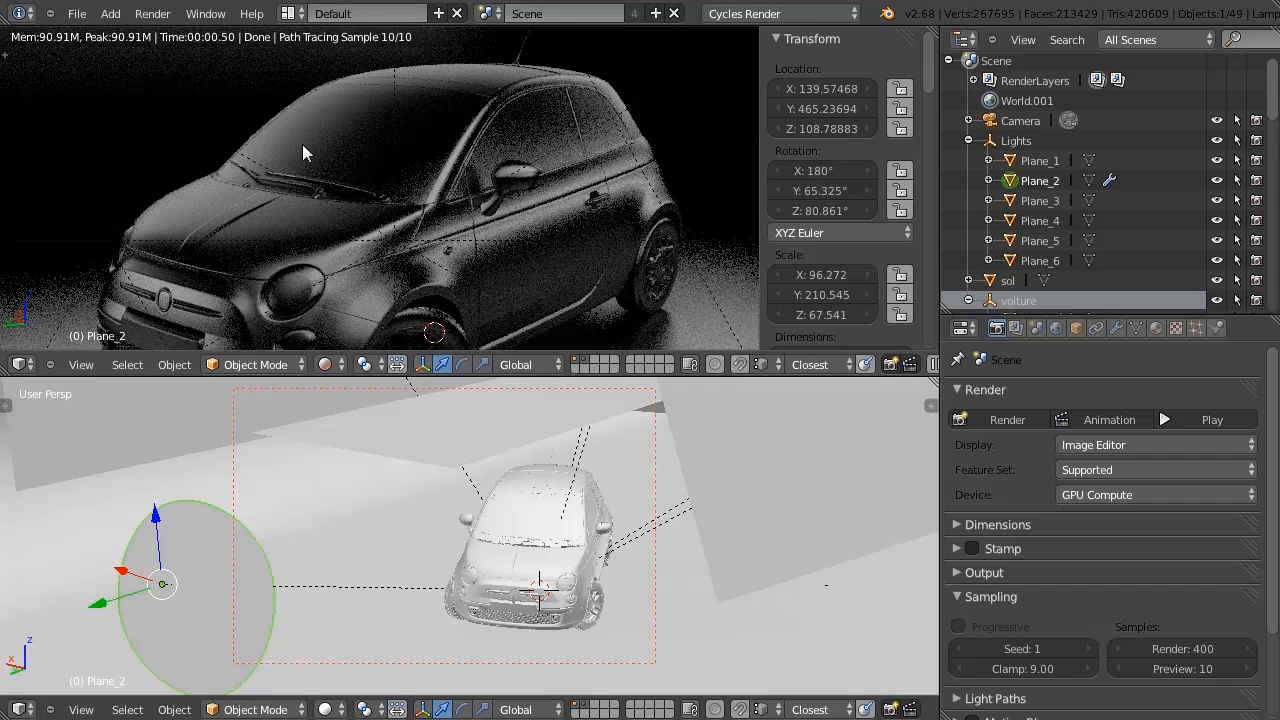
{"action": "left_click", "coordinate": [18, 709]}
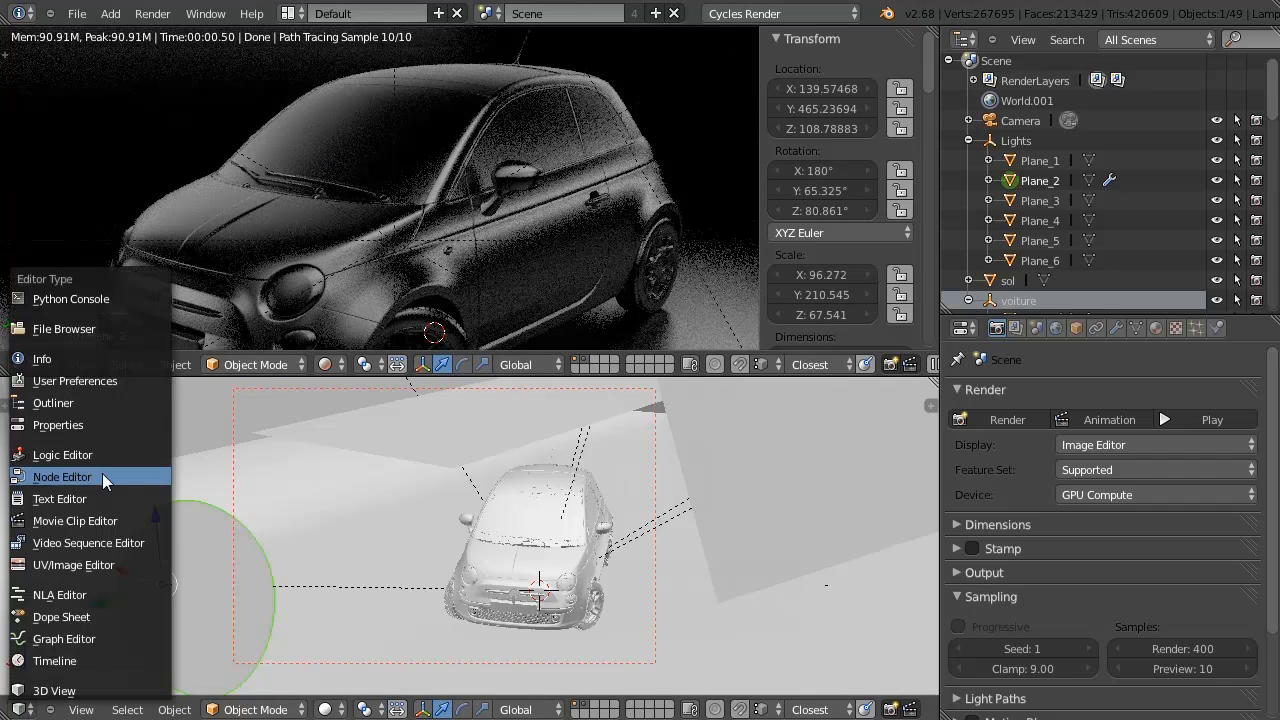
{"action": "left_click", "coordinate": [86, 476]}
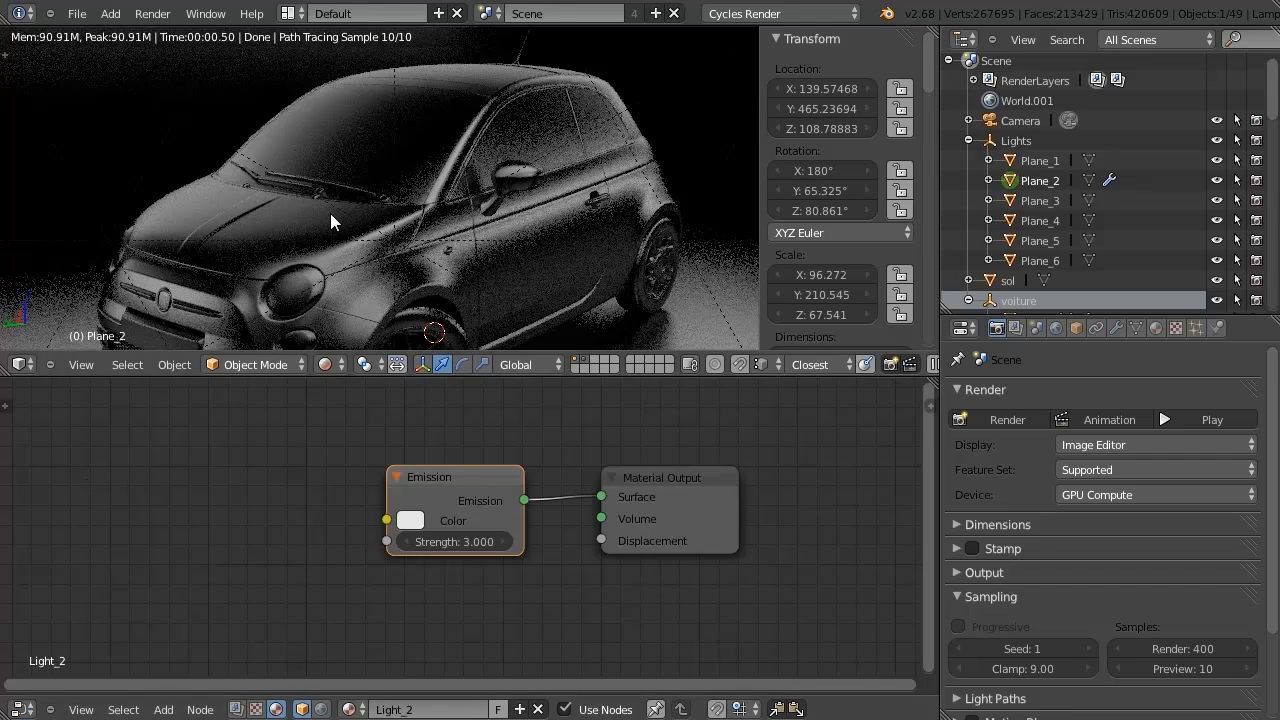
Select the Plane_1 light panel and examine the ColorRamp feeding its Light_1 emission material.
{"action": "scroll", "coordinate": [540, 137], "scroll_direction": "down", "scroll_amount": 9}
{"action": "scroll", "coordinate": [351, 143], "scroll_direction": "up", "scroll_amount": 1}
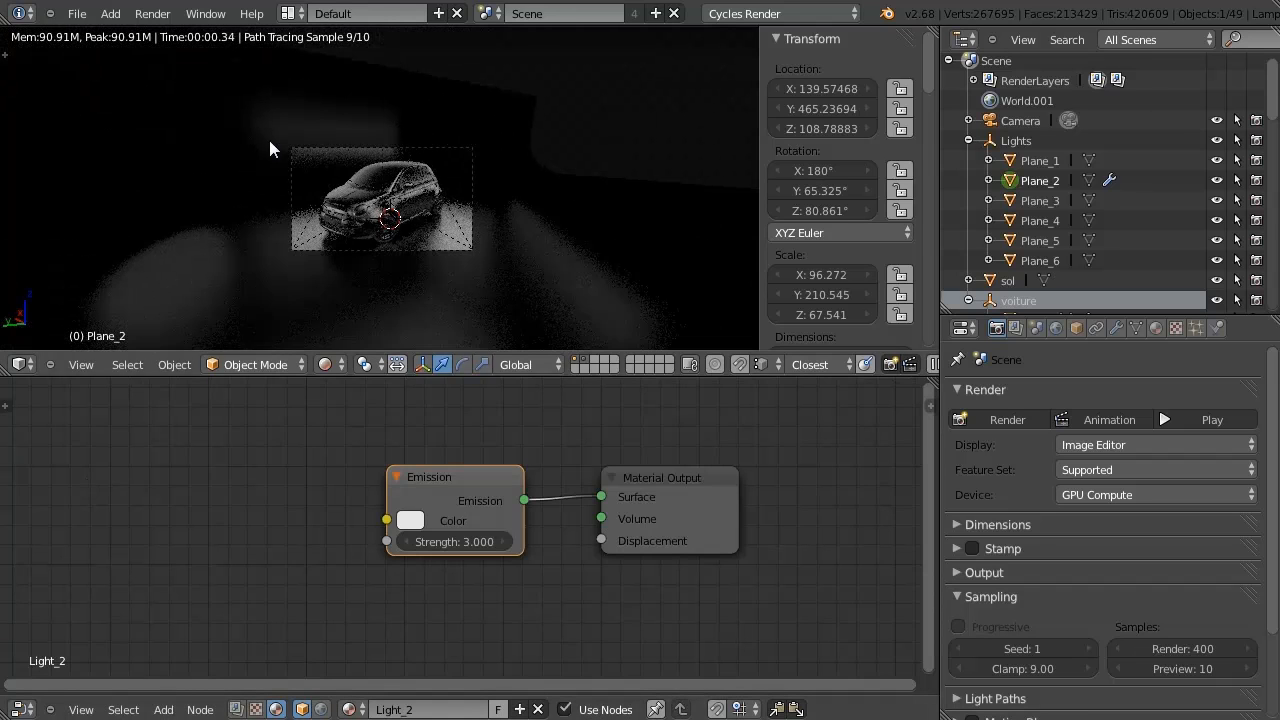
{"action": "scroll", "coordinate": [351, 143], "scroll_direction": "up", "scroll_amount": 3}
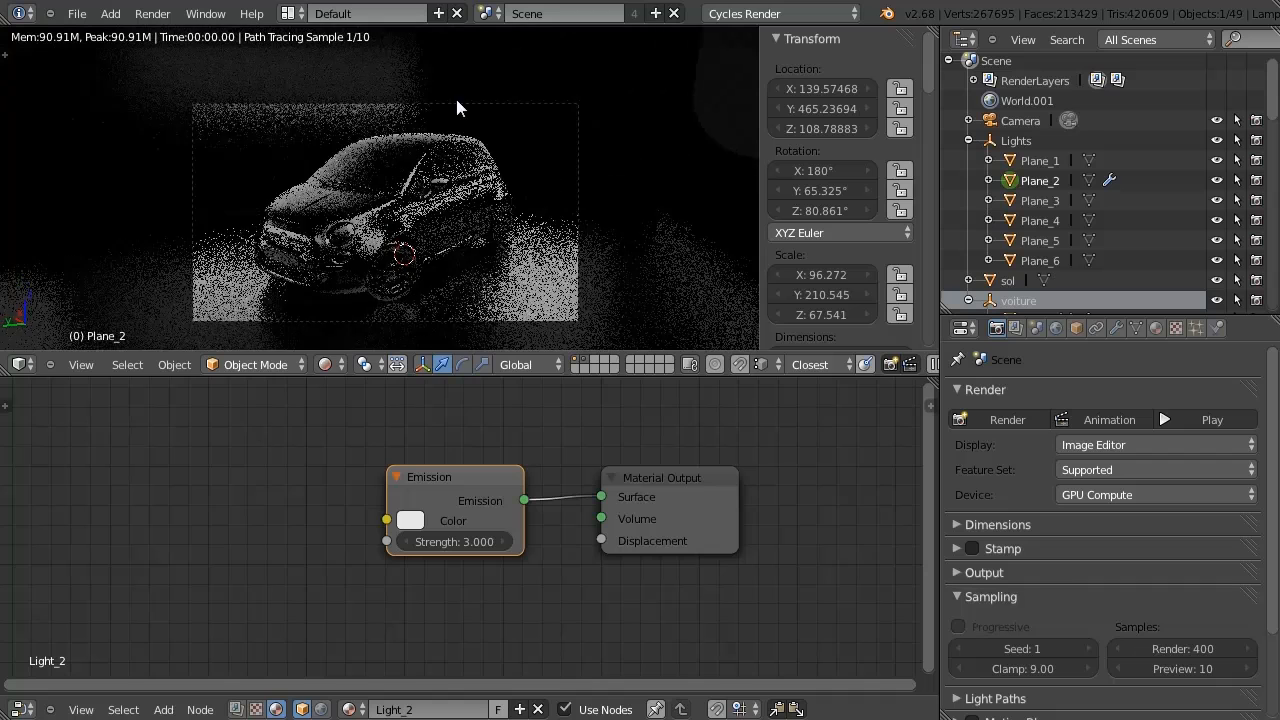
{"action": "left_click", "coordinate": [1038, 161]}
{"action": "middle_click_drag", "start_coordinate": [151, 422], "coordinate": [381, 421]}
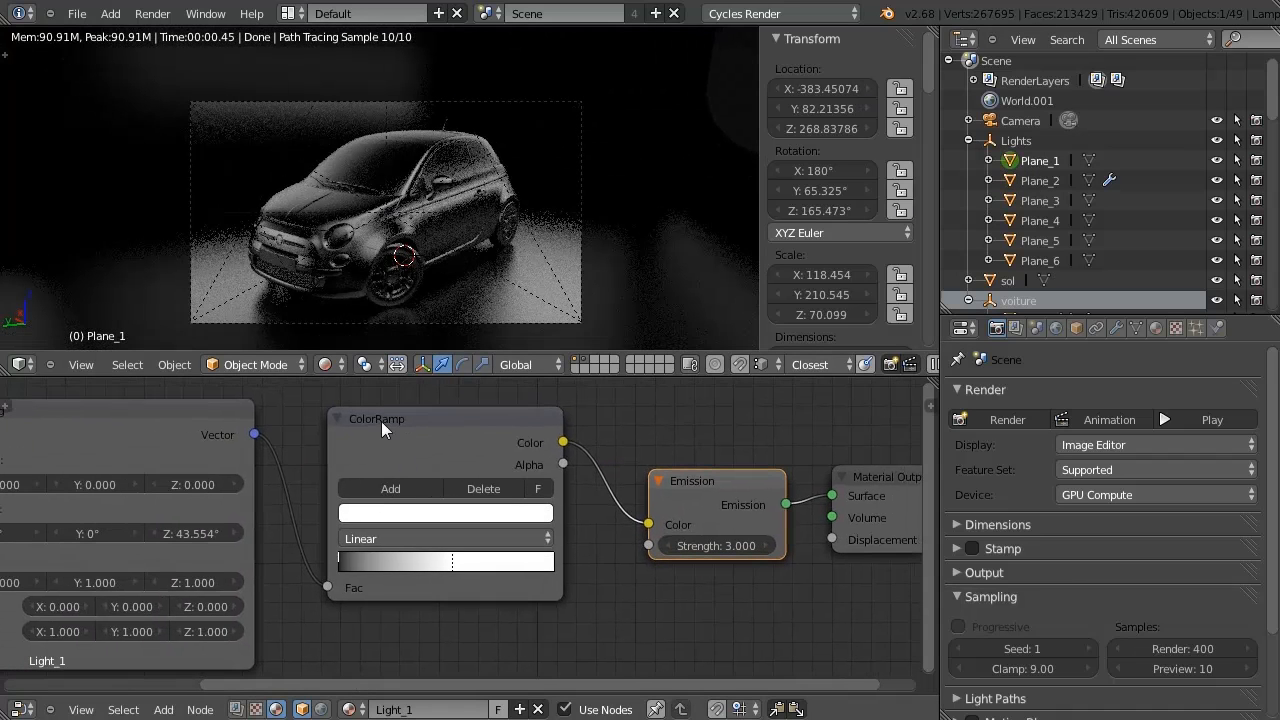
{"action": "left_click_drag", "start_coordinate": [393, 420], "coordinate": [394, 430]}
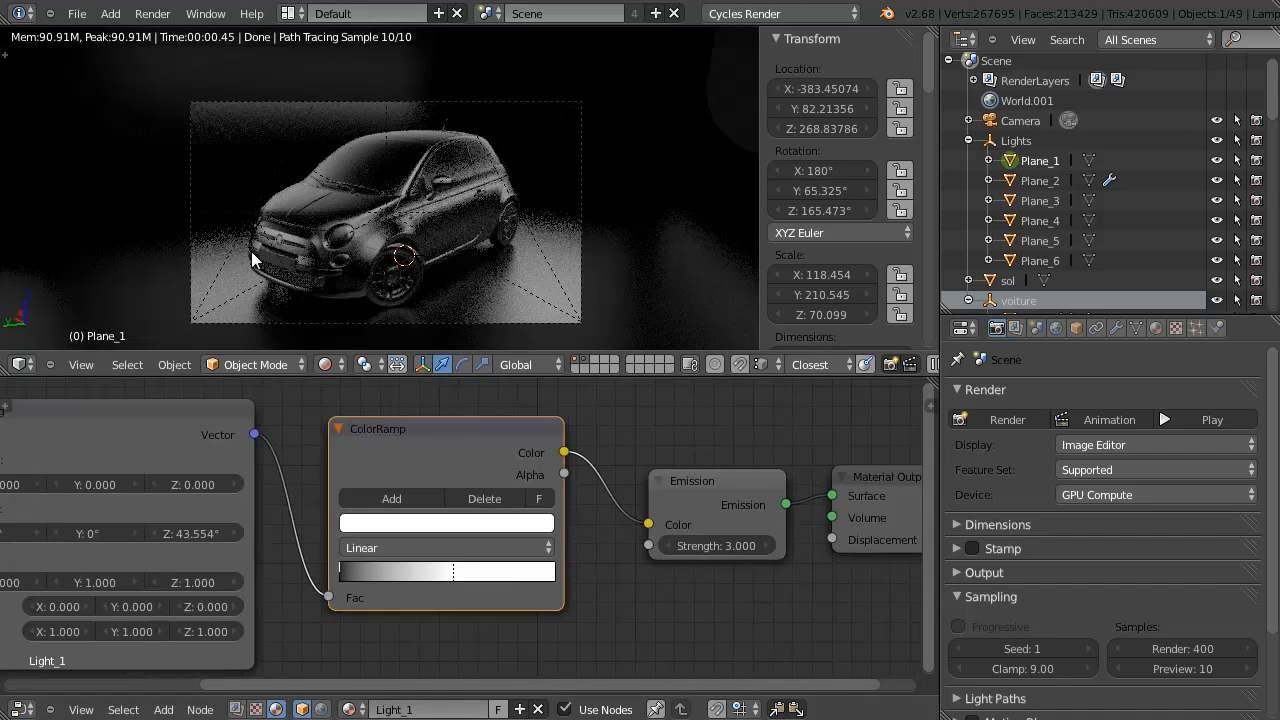
Select the car's windows object, set its material's glossy roughness to 0.000, and inspect the panel reflections around the headlight.
{"action": "scroll", "coordinate": [334, 171], "scroll_direction": "up", "scroll_amount": 6}
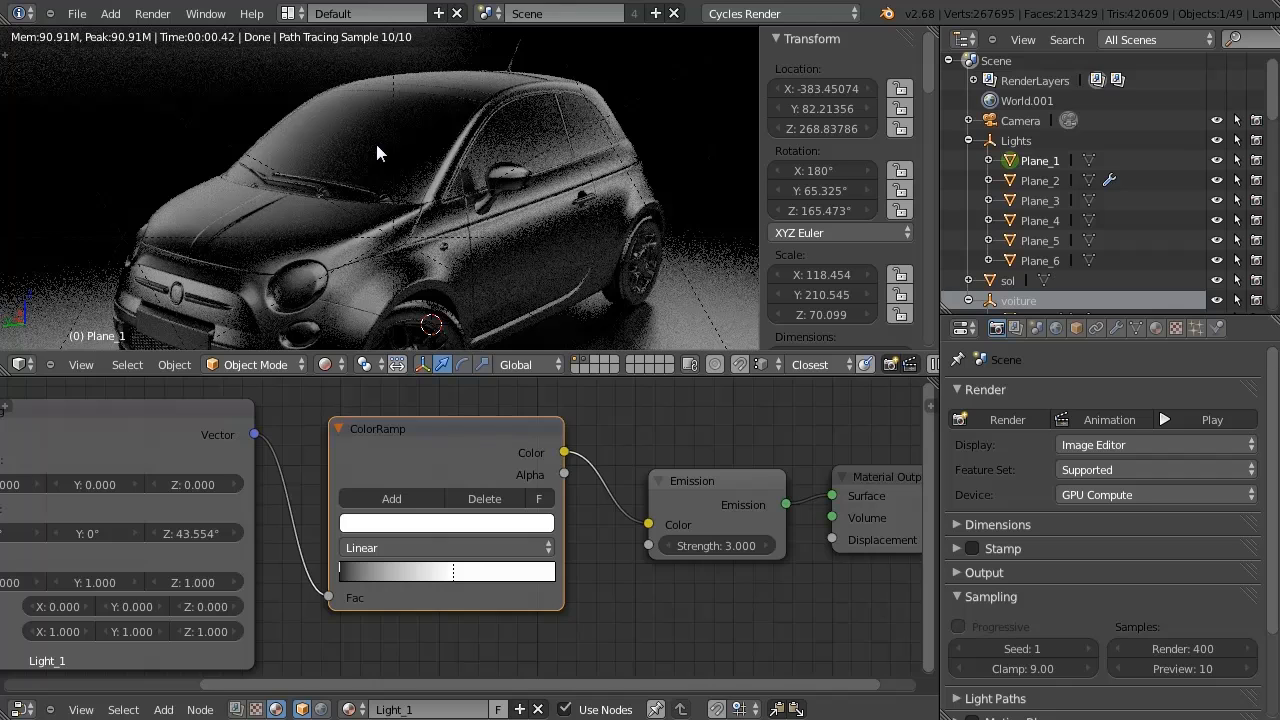
{"action": "right_click", "coordinate": [351, 198]}
{"action": "middle_click_drag", "start_coordinate": [626, 508], "coordinate": [413, 402]}
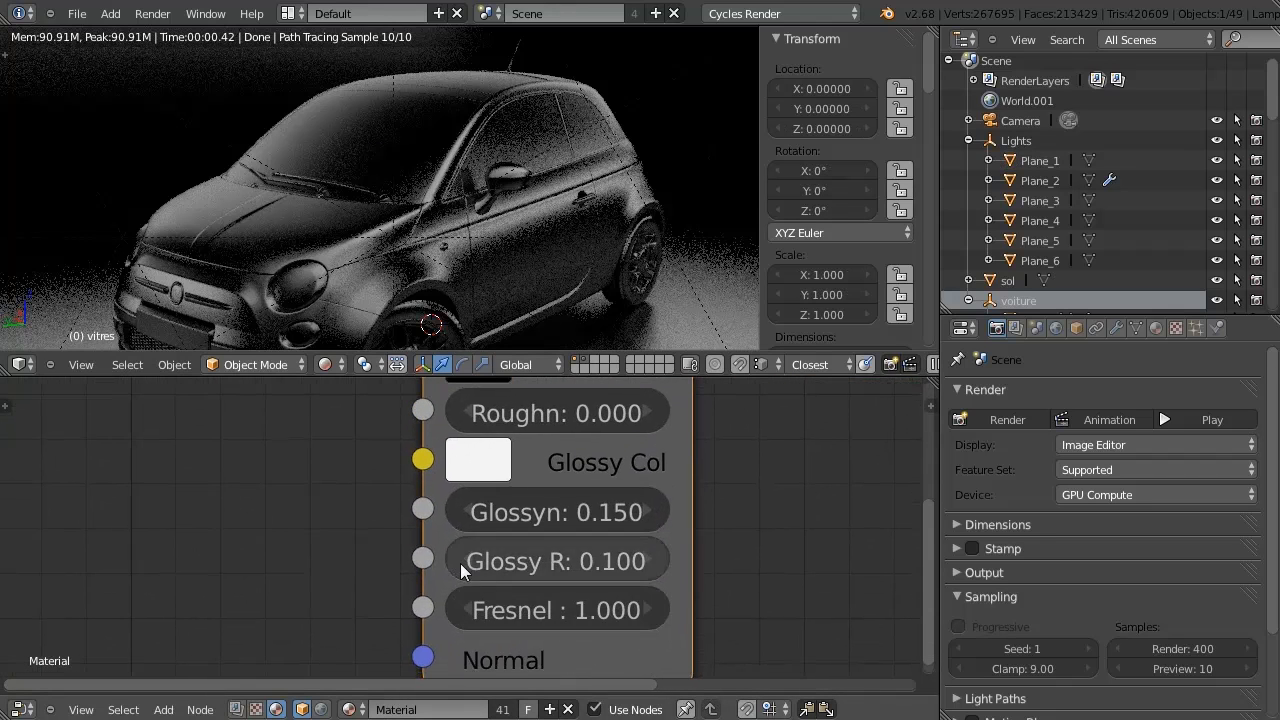
{"action": "left_click", "coordinate": [460, 563]}
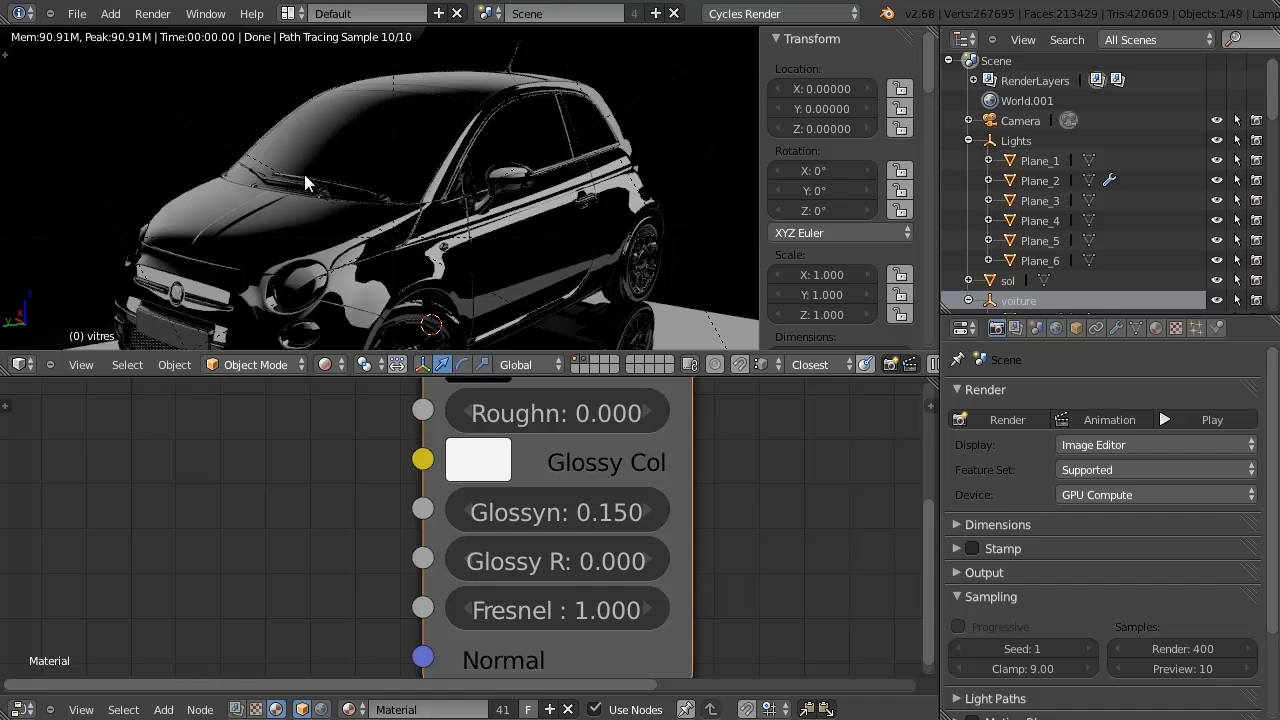
{"action": "middle_click_drag", "start_coordinate": [288, 235], "coordinate": [344, 146], "text": "shift"}
{"action": "scroll", "coordinate": [344, 146], "scroll_direction": "up", "scroll_amount": 4}
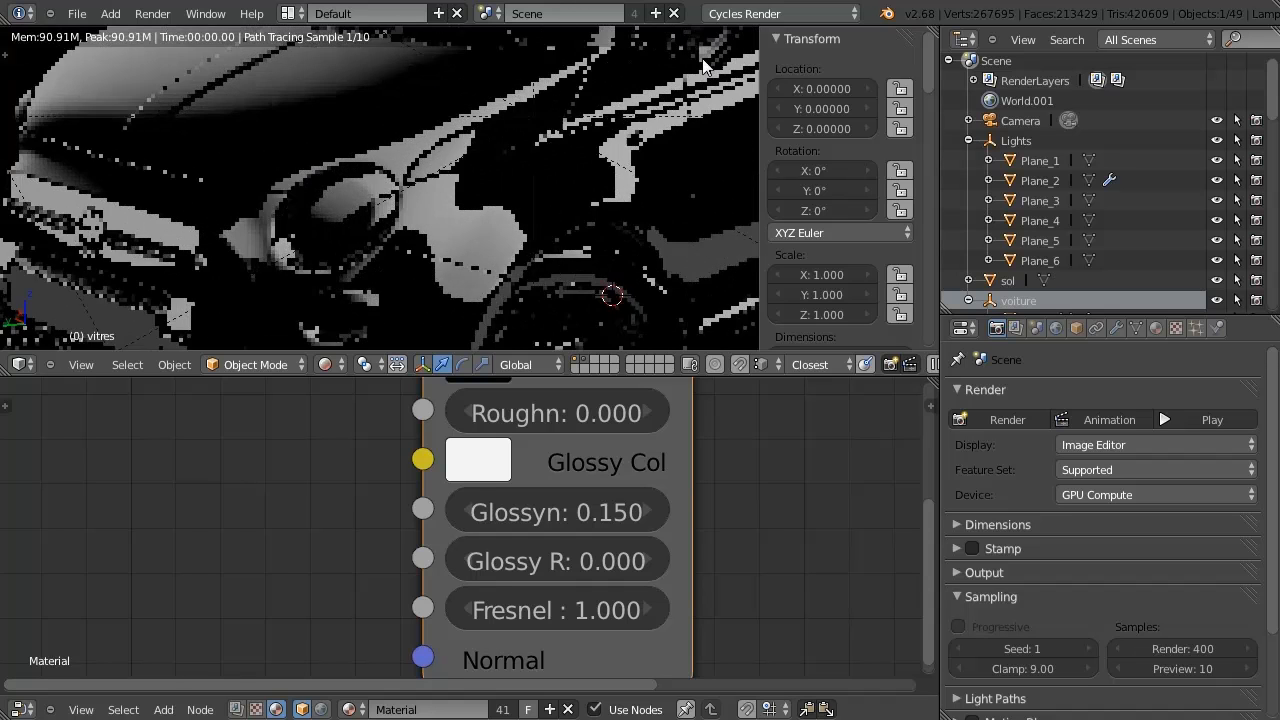
{"action": "scroll", "coordinate": [420, 160], "scroll_direction": "up", "scroll_amount": 3}
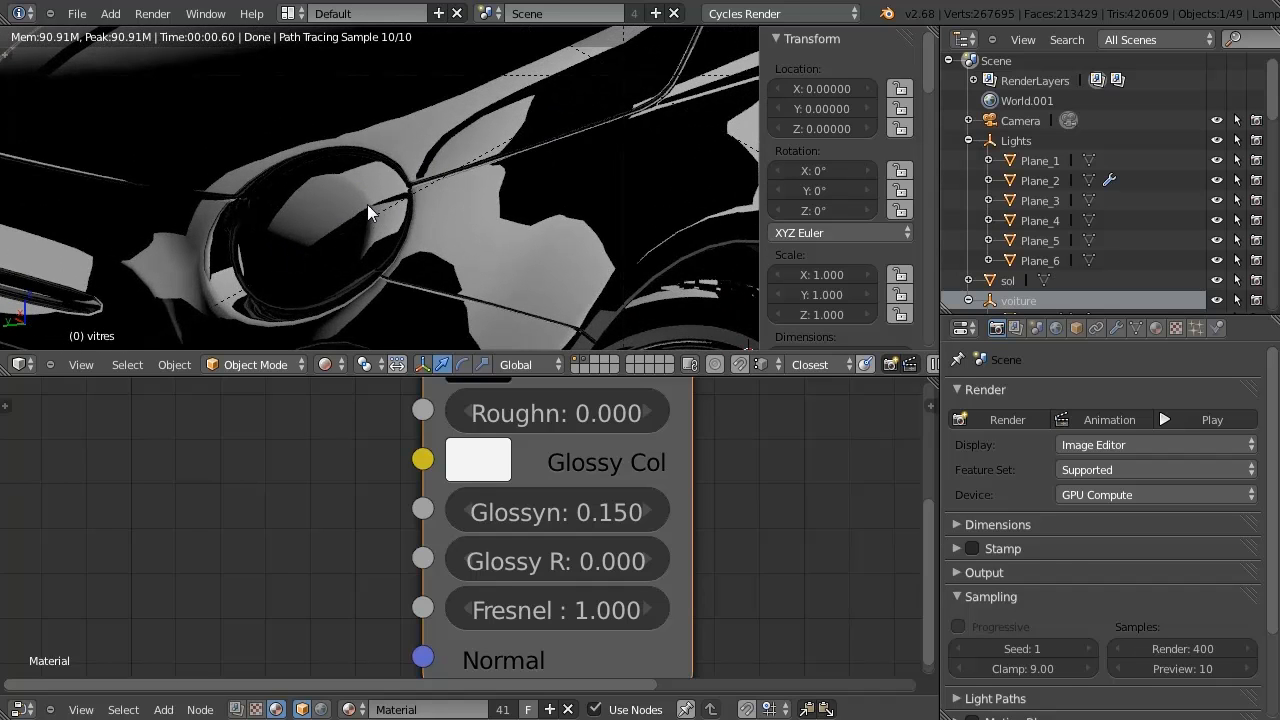
Select Plane_3, disconnect the ColorRamp from its Emission color to compare the headlight reflection, and reconnect it.
{"action": "left_click", "coordinate": [1040, 200]}
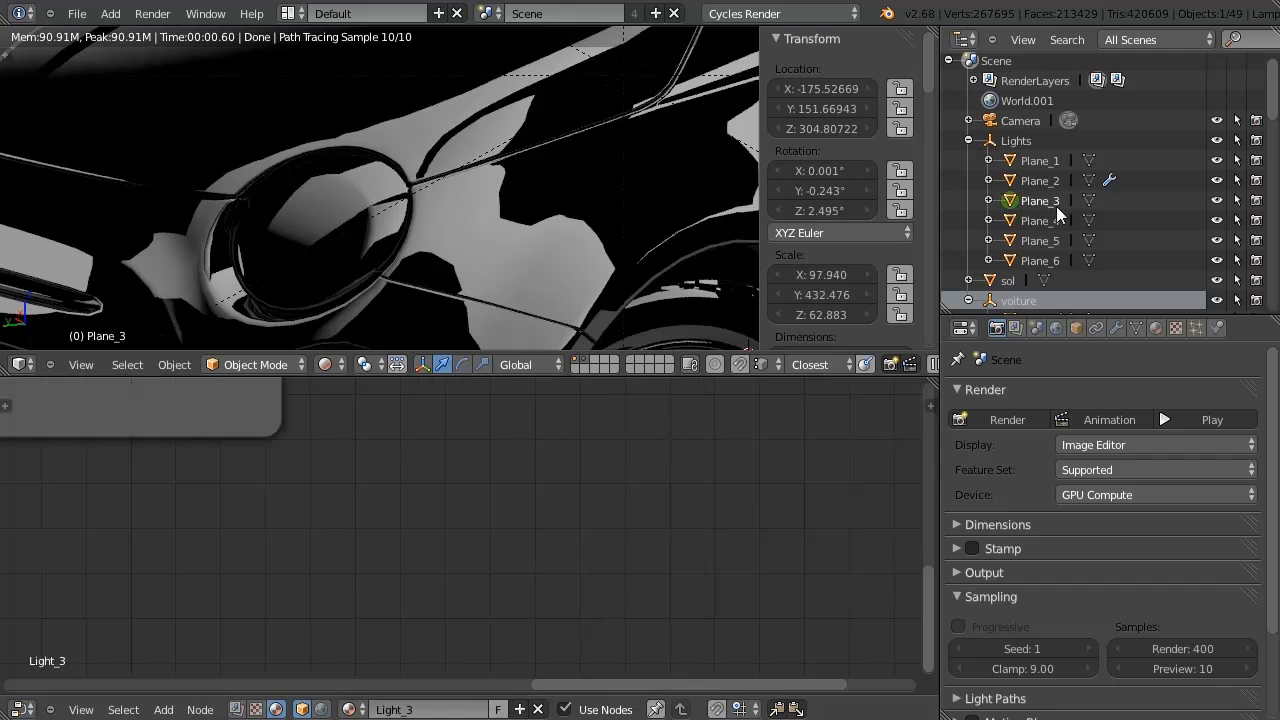
{"action": "key", "text": "Home"}
{"action": "scroll", "coordinate": [269, 539], "scroll_direction": "up", "scroll_amount": 3}
{"action": "middle_click_drag", "start_coordinate": [269, 539], "coordinate": [285, 494], "text": "ctrl"}
{"action": "middle_click_drag", "start_coordinate": [379, 448], "coordinate": [394, 543]}
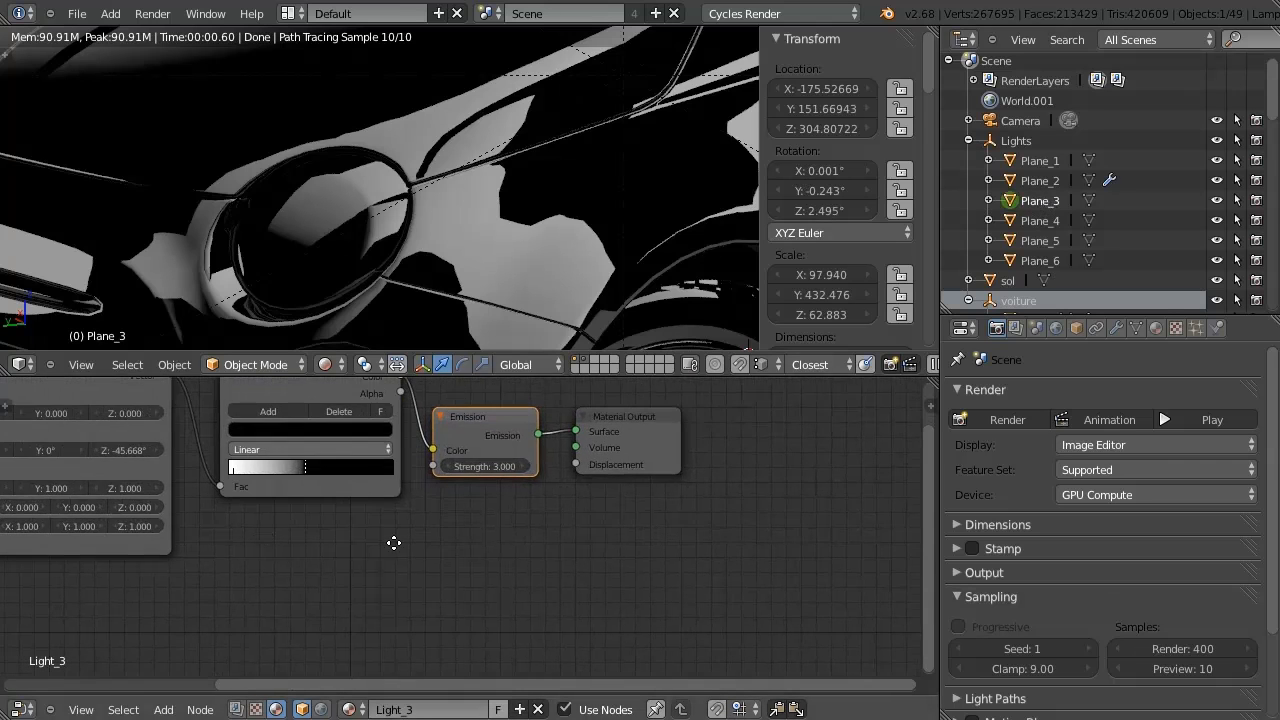
{"action": "left_click_drag", "start_coordinate": [449, 544], "coordinate": [436, 556]}
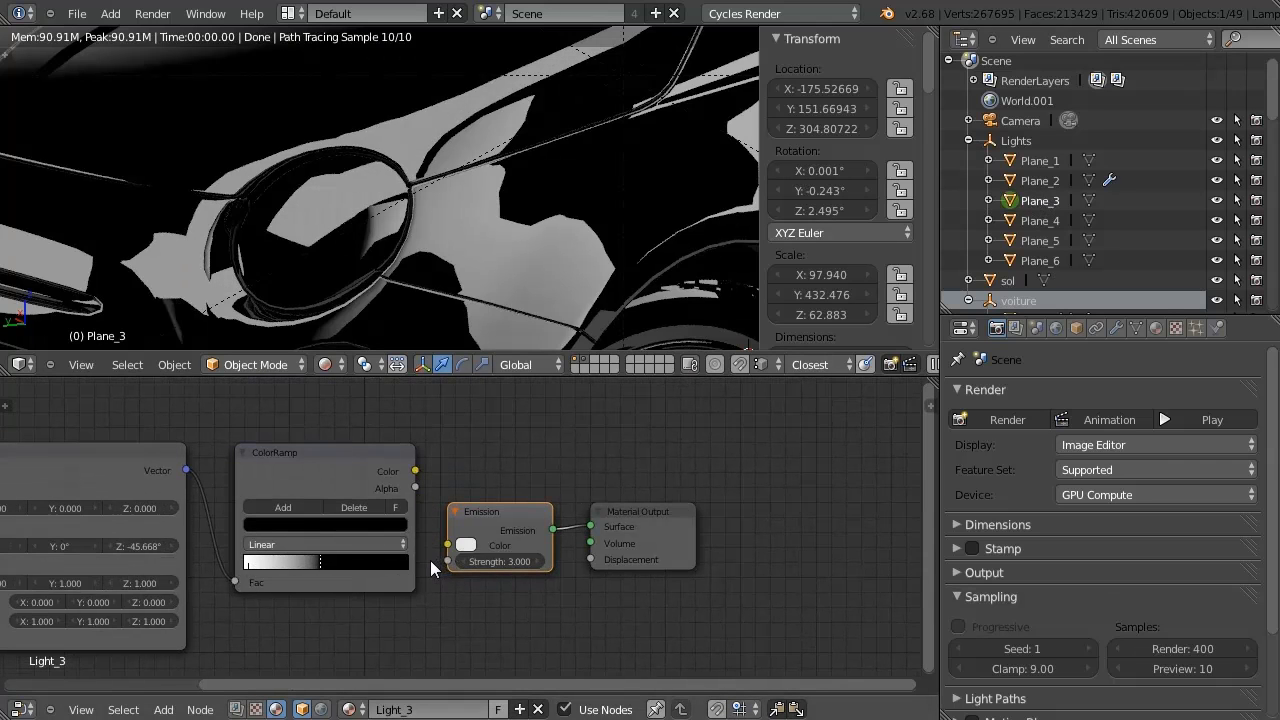
{"action": "left_click_drag", "start_coordinate": [415, 470], "coordinate": [447, 544]}
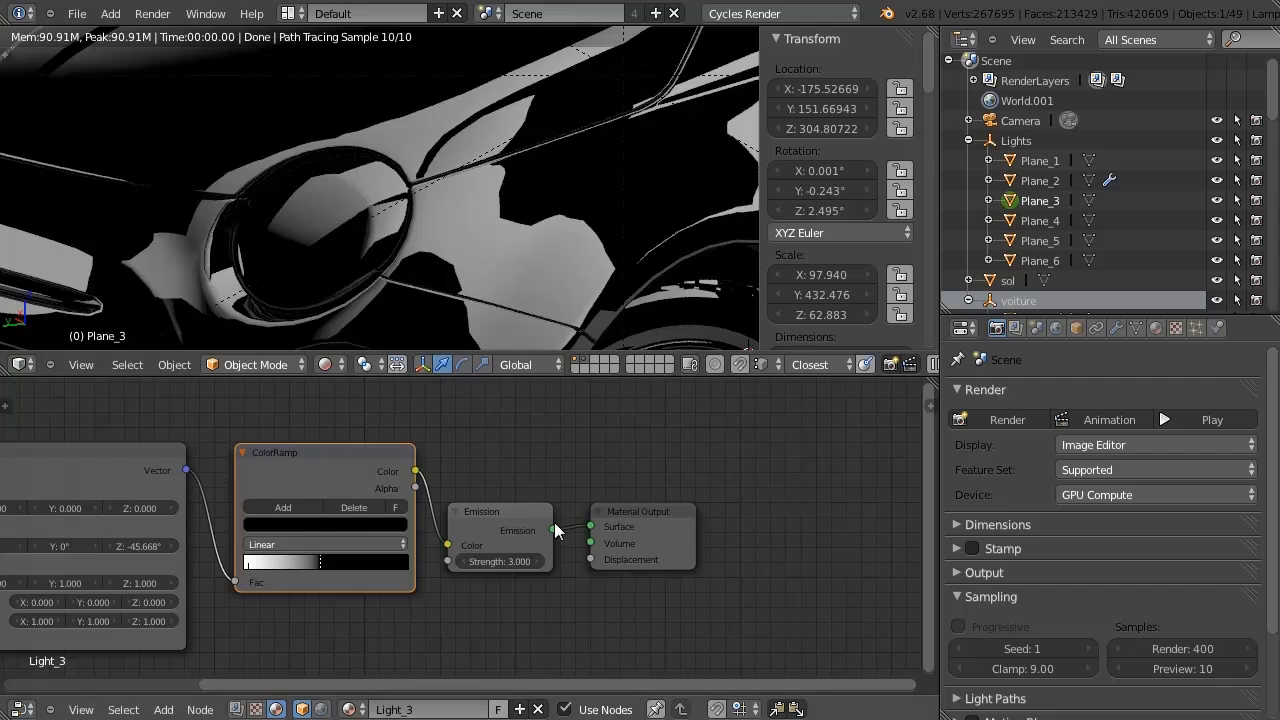
Select Plane_4 and toggle muting of the Multiply node in its Light_4 material to compare the car's reflections.
{"action": "left_click", "coordinate": [1039, 220]}
{"action": "scroll", "coordinate": [300, 292], "scroll_direction": "down", "scroll_amount": 4}
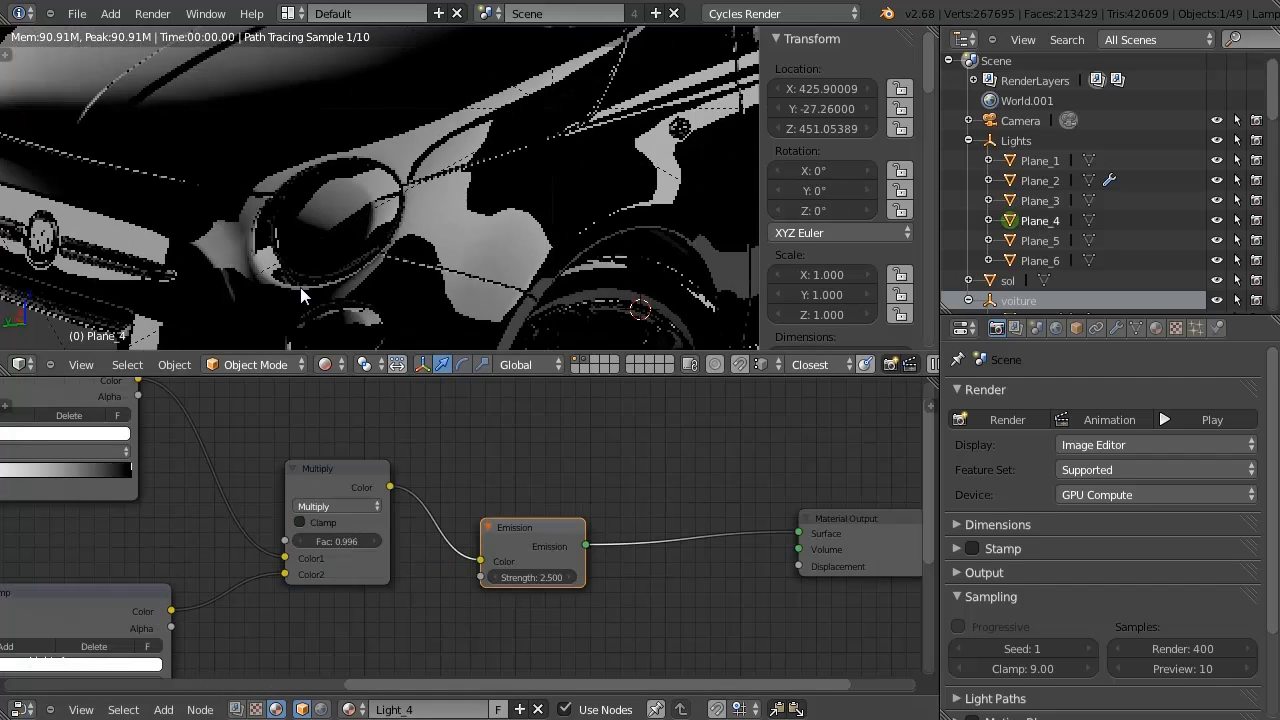
{"action": "middle_click_drag", "start_coordinate": [402, 207], "coordinate": [384, 235], "text": "shift"}
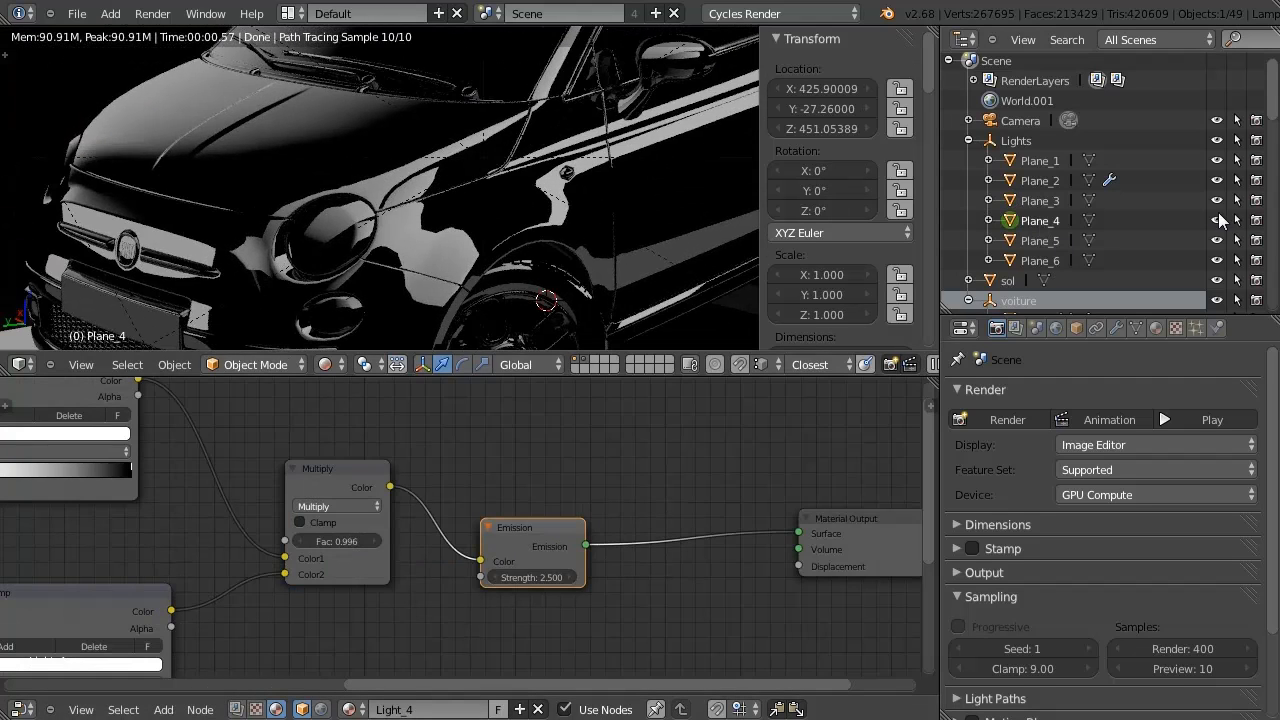
{"action": "left_click", "coordinate": [345, 470]}
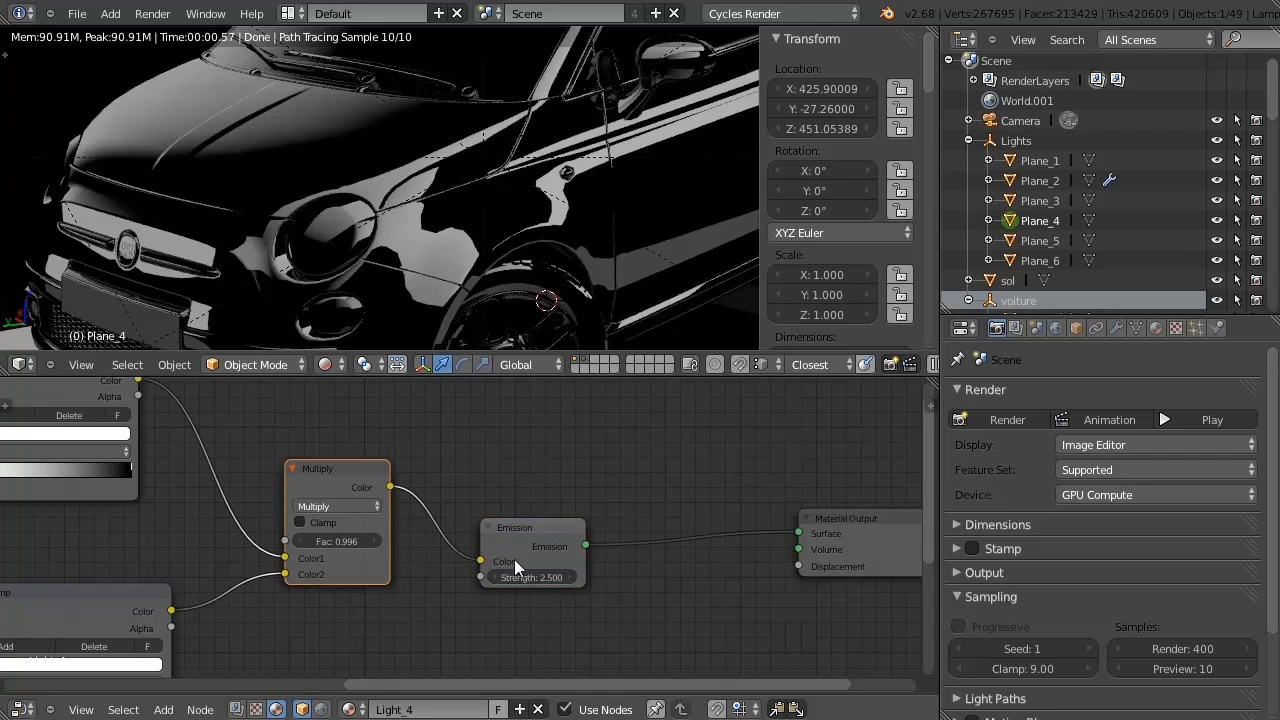
{"action": "key", "text": "m"}
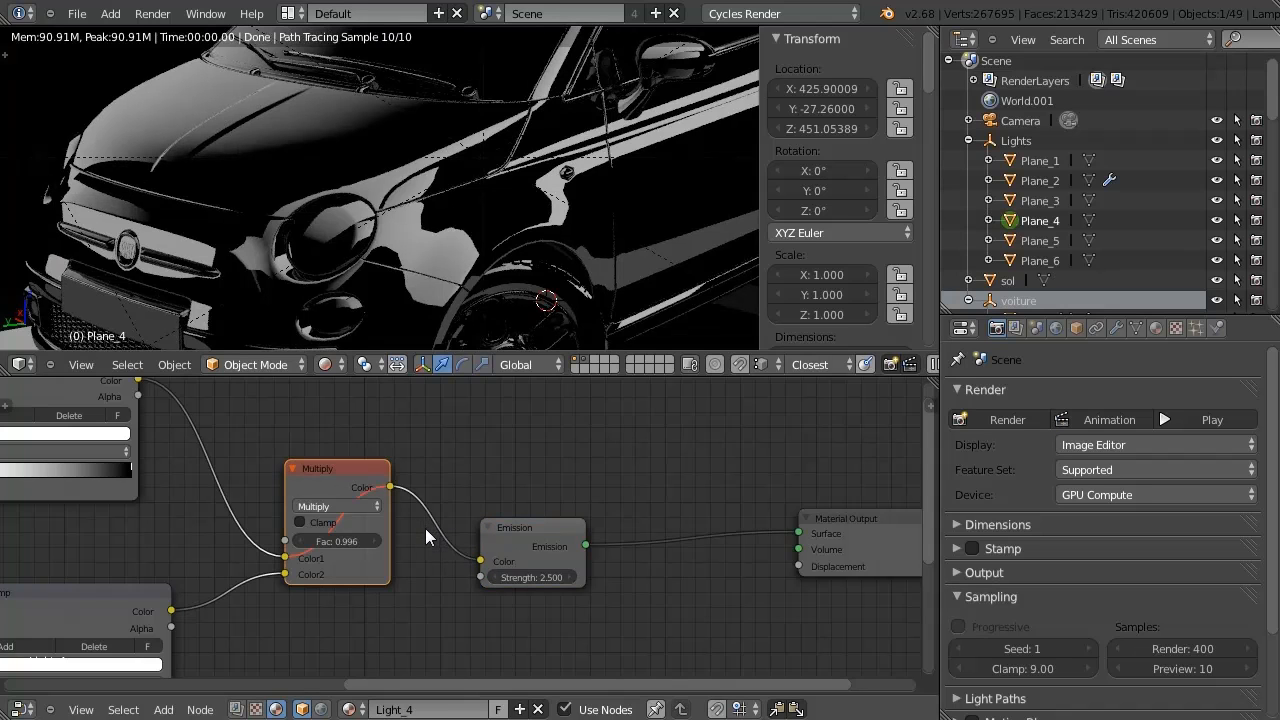
{"action": "key", "text": "m"}
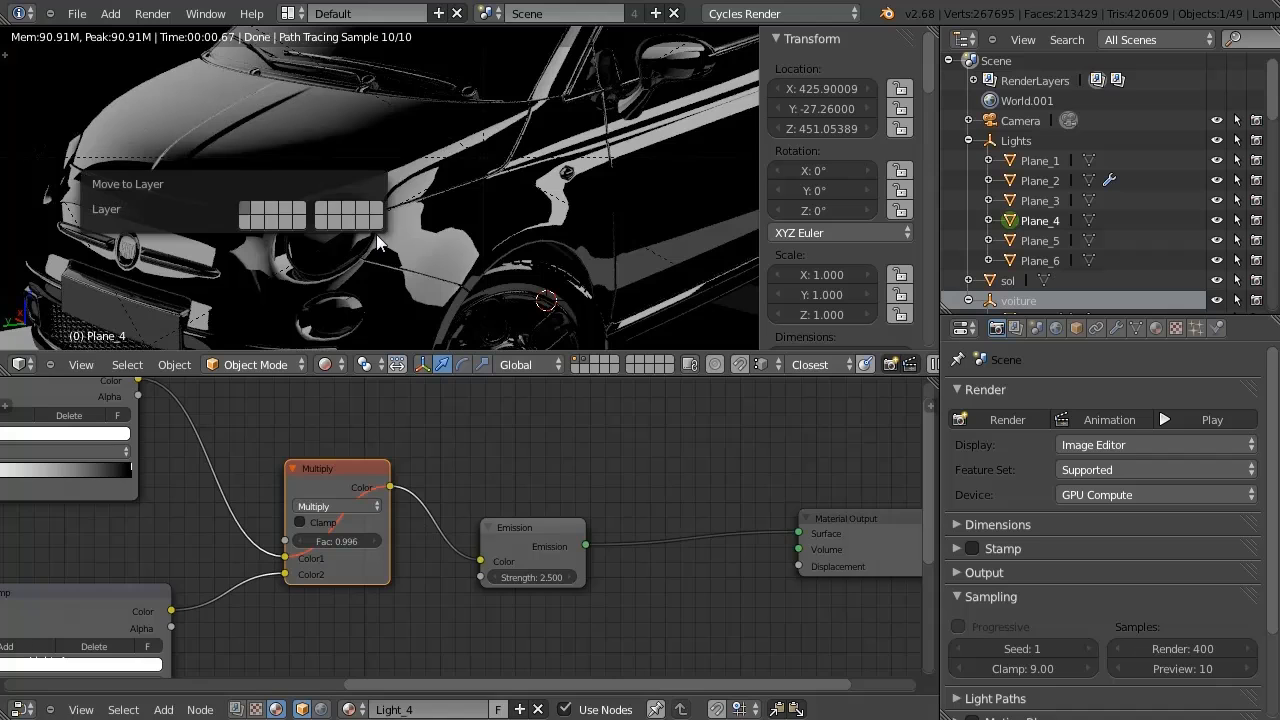
{"action": "key", "text": "m"}
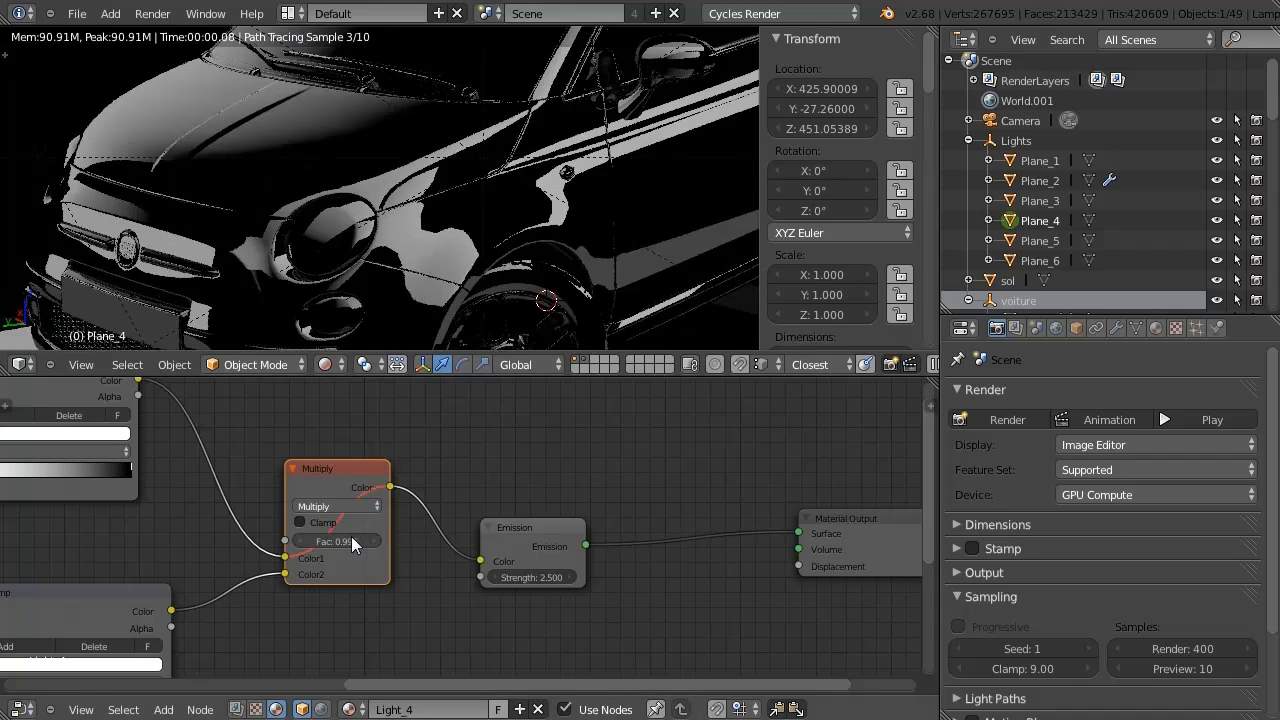
Look through the node materials of the Plane_5 and Plane_6 light panels.
{"action": "left_click", "coordinate": [1039, 240]}
{"action": "left_click", "coordinate": [1040, 260]}
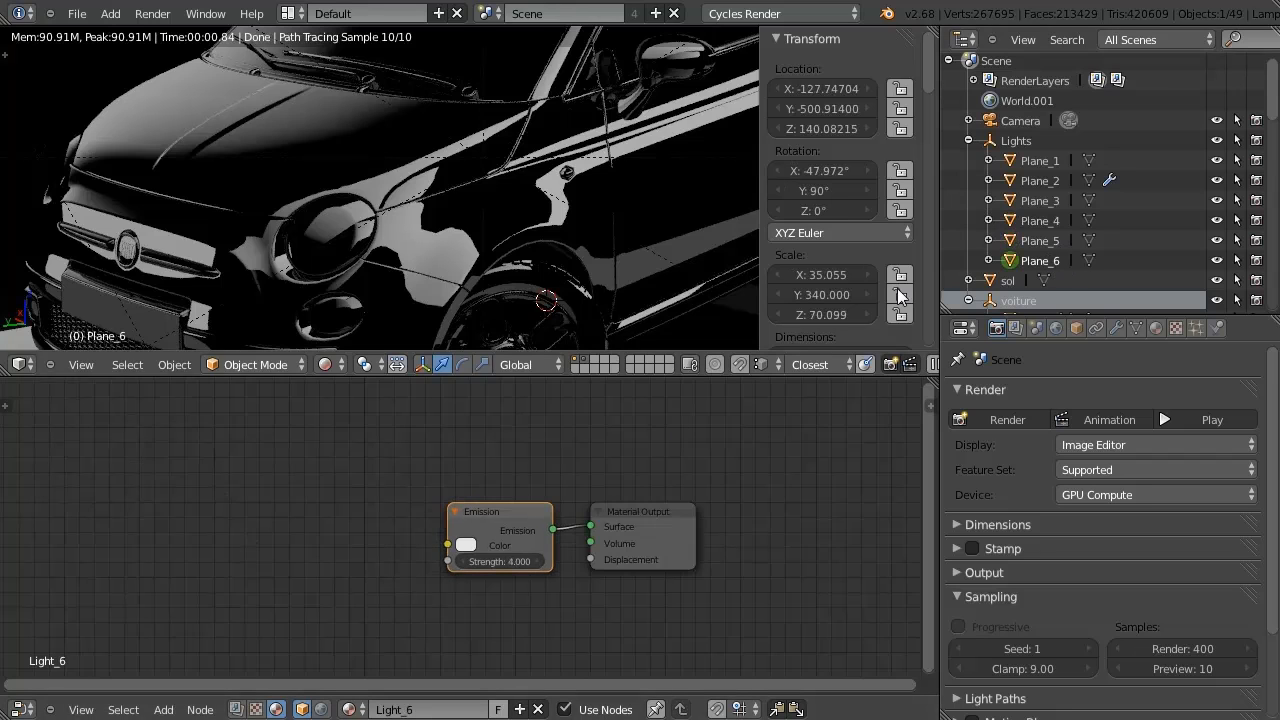
Compare Plane_1's reflection without its gradient by muting and unmuting the ColorRamp, and by unlinking and relinking it to the Emission color.
{"action": "left_click", "coordinate": [1039, 160]}
{"action": "key", "text": "m"}
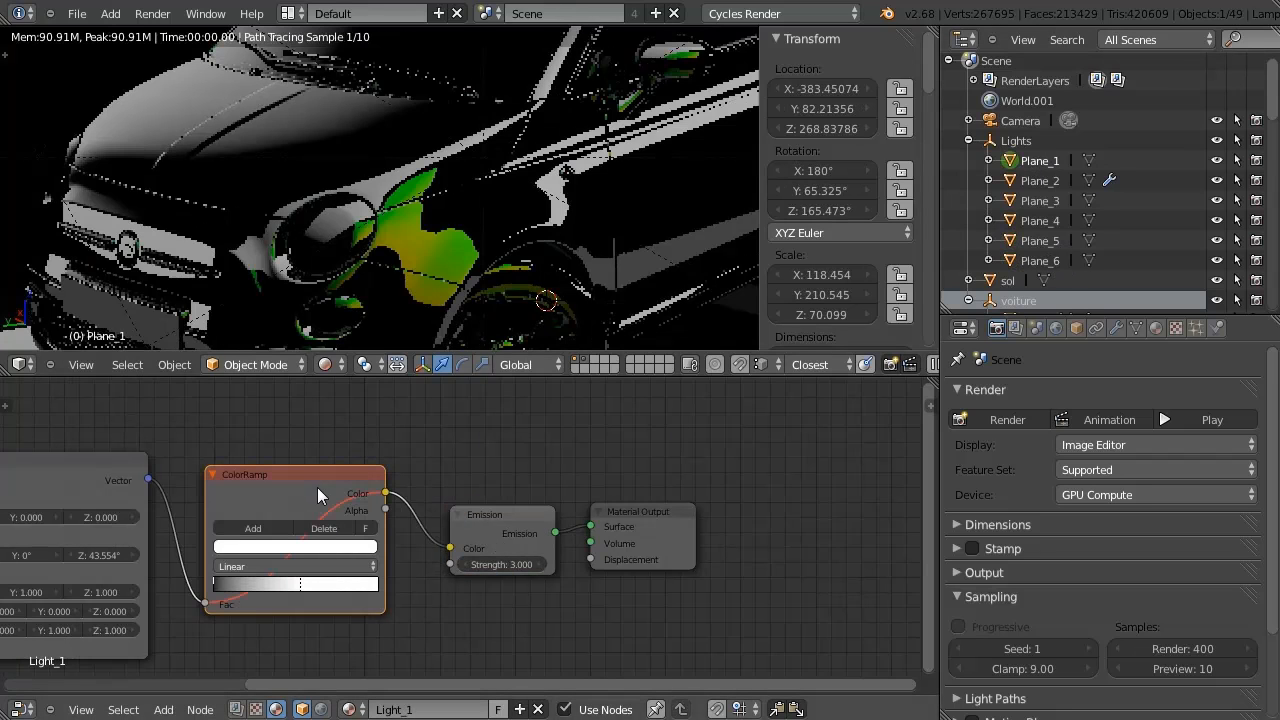
{"action": "key", "text": "m"}
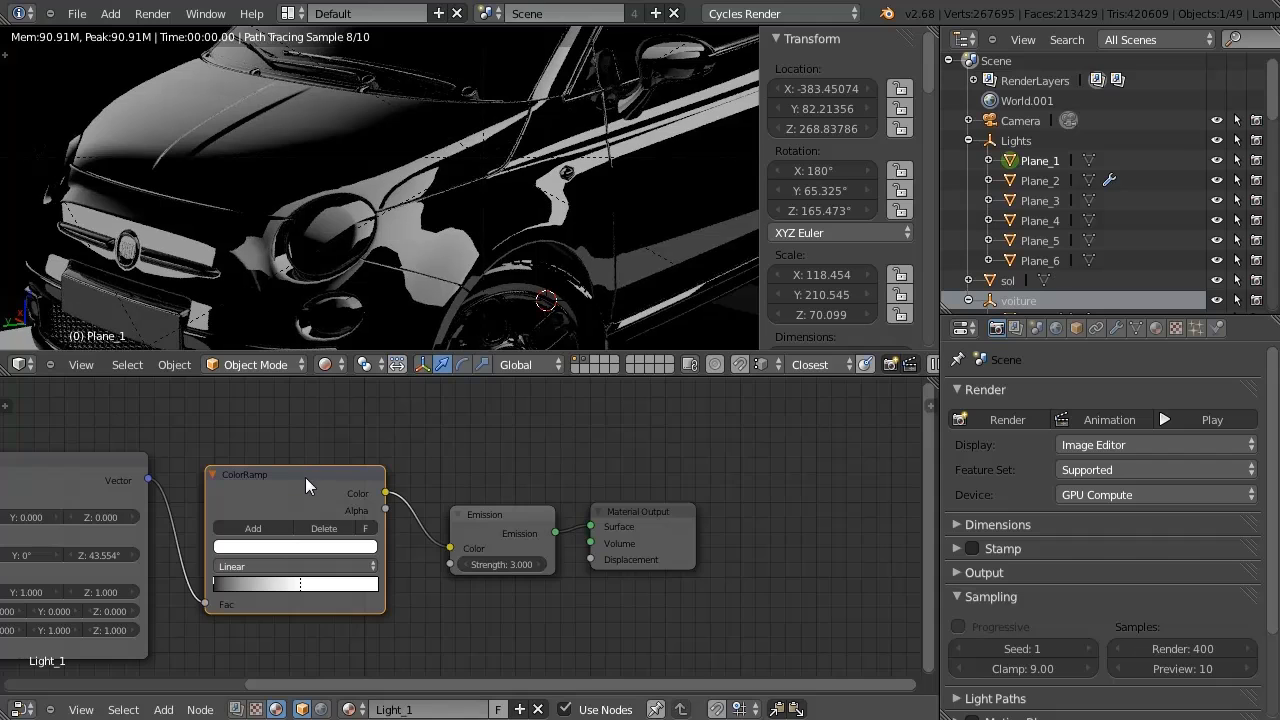
{"action": "left_click_drag", "start_coordinate": [274, 473], "coordinate": [276, 468]}
{"action": "left_click", "coordinate": [486, 506]}
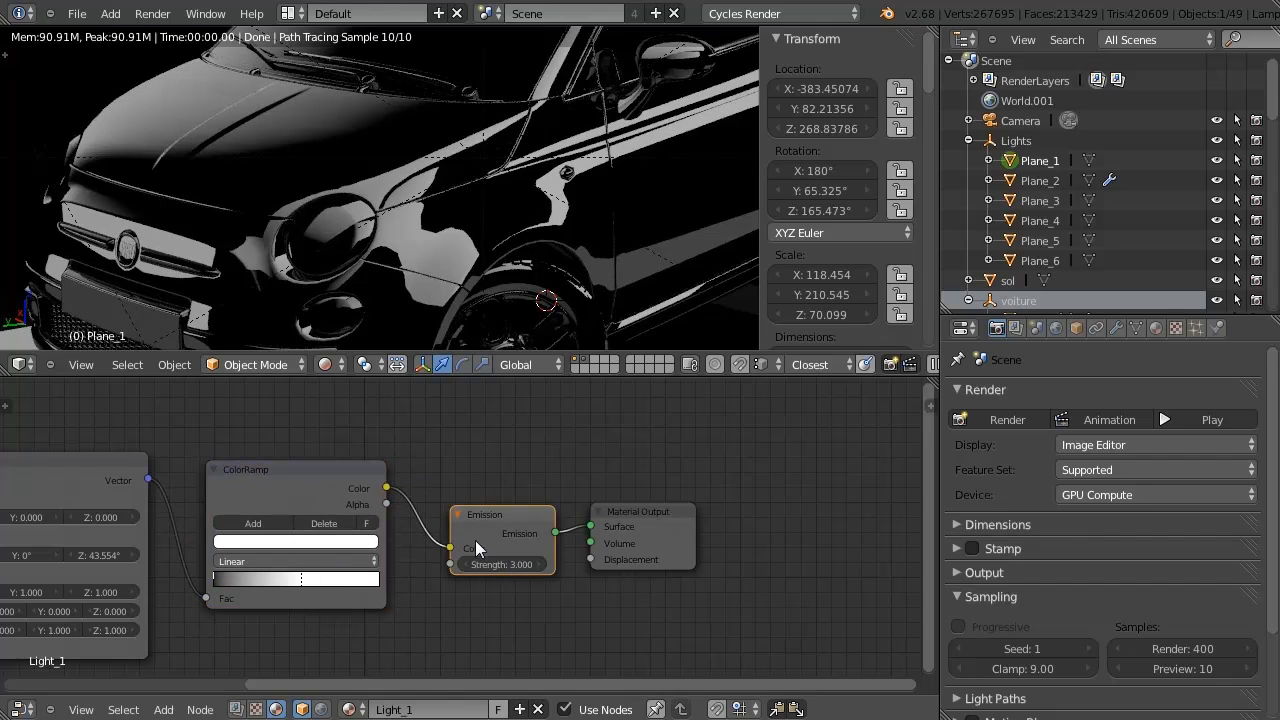
{"action": "left_click_drag", "start_coordinate": [450, 549], "coordinate": [421, 582]}
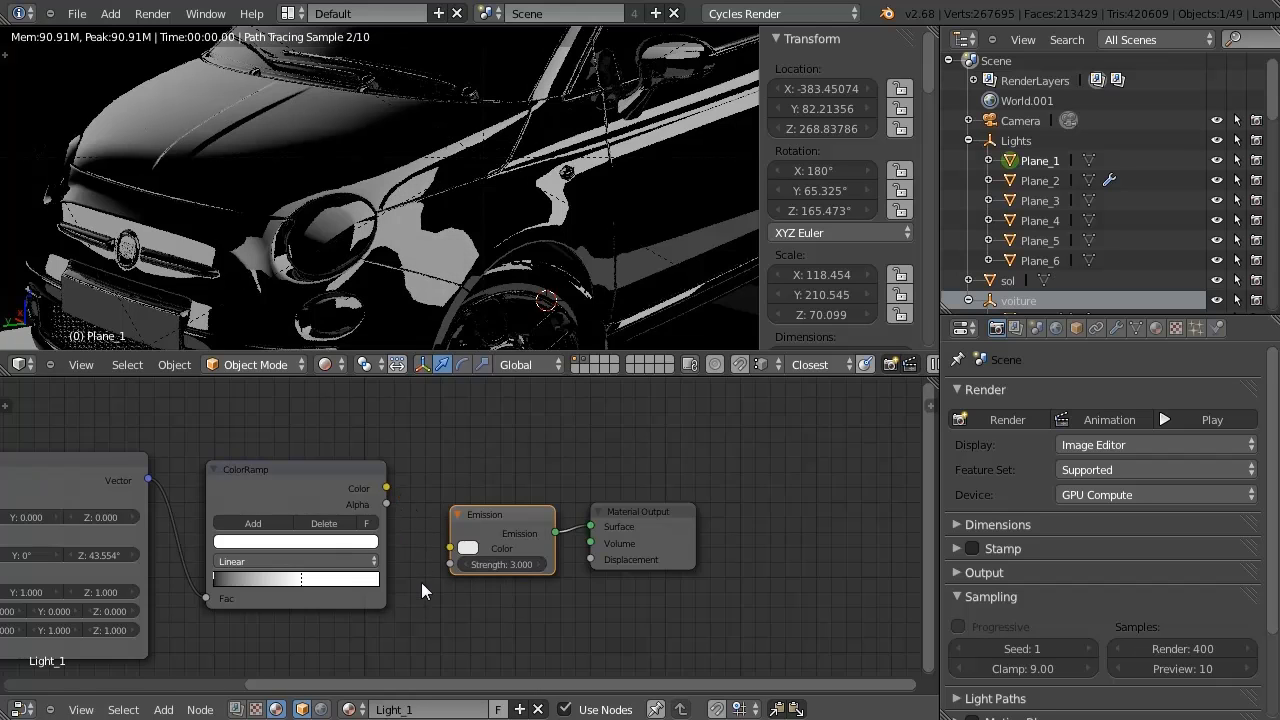
{"action": "left_click_drag", "start_coordinate": [387, 489], "coordinate": [421, 550]}
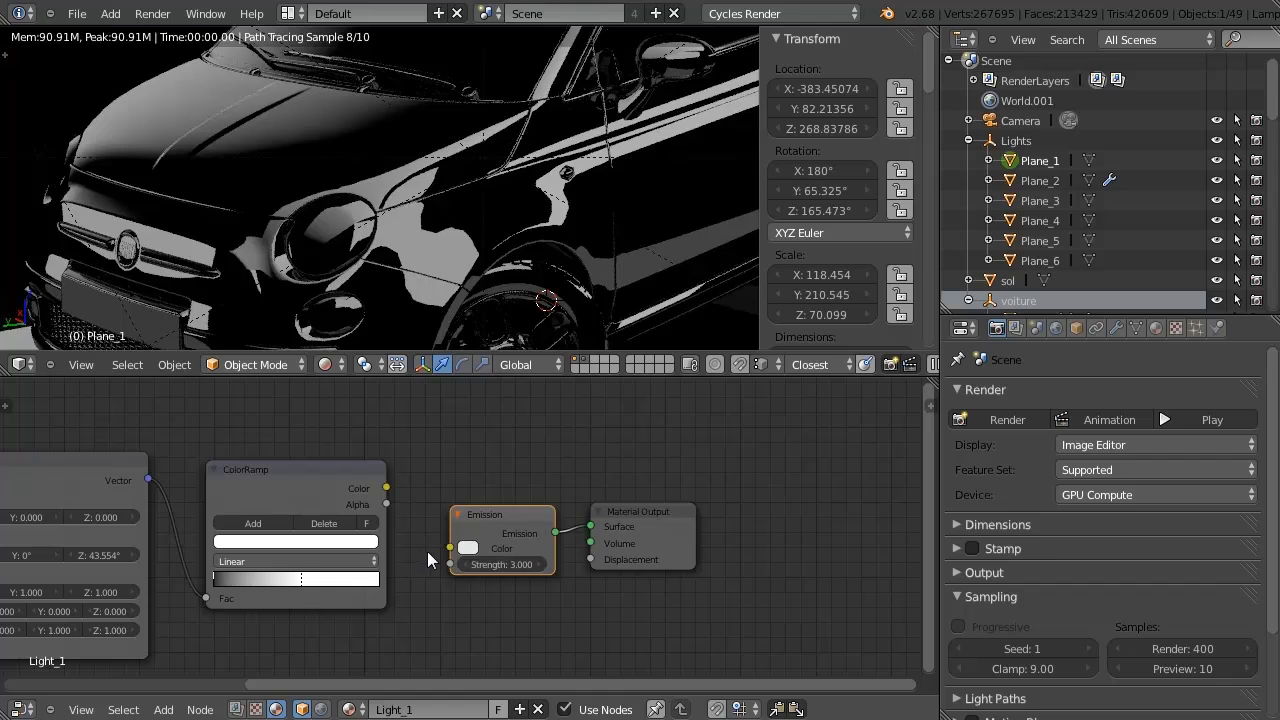
{"action": "left_click_drag", "start_coordinate": [387, 489], "coordinate": [450, 548]}
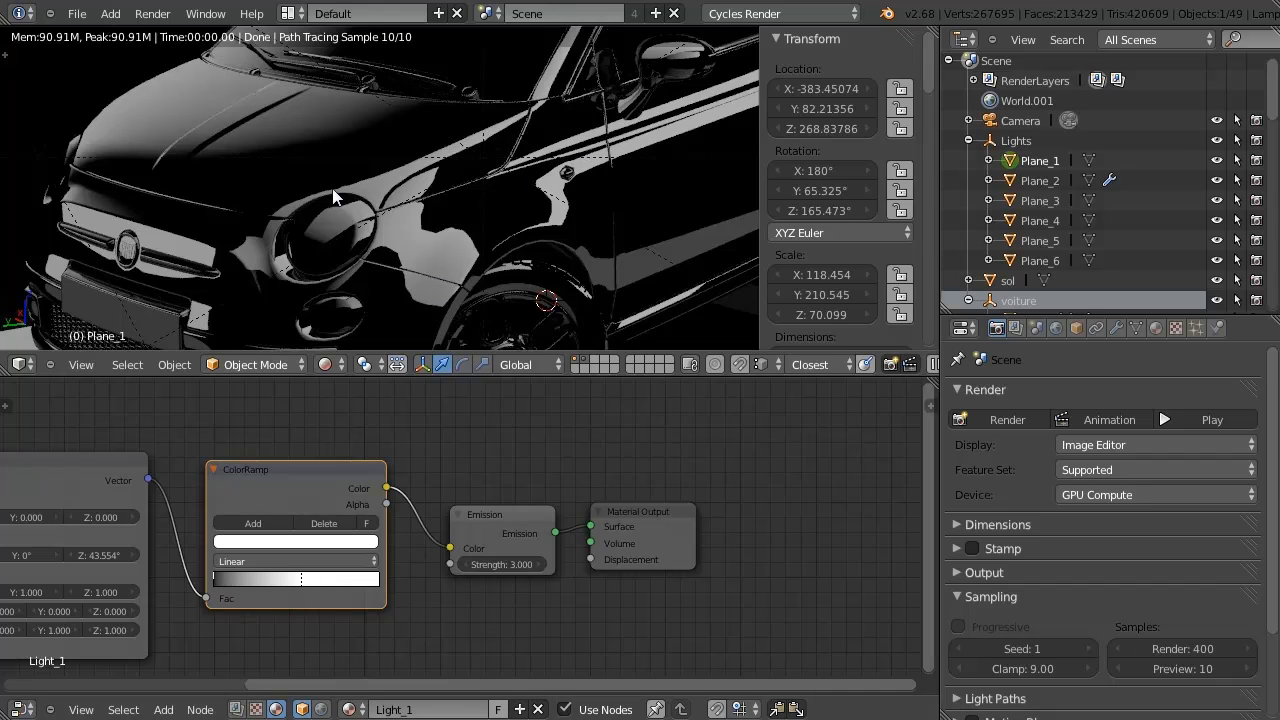
Examine the light panel reflections along the windshield, door and side of the car in the rendered preview.
{"action": "middle_click_drag", "start_coordinate": [429, 148], "coordinate": [312, 159]}
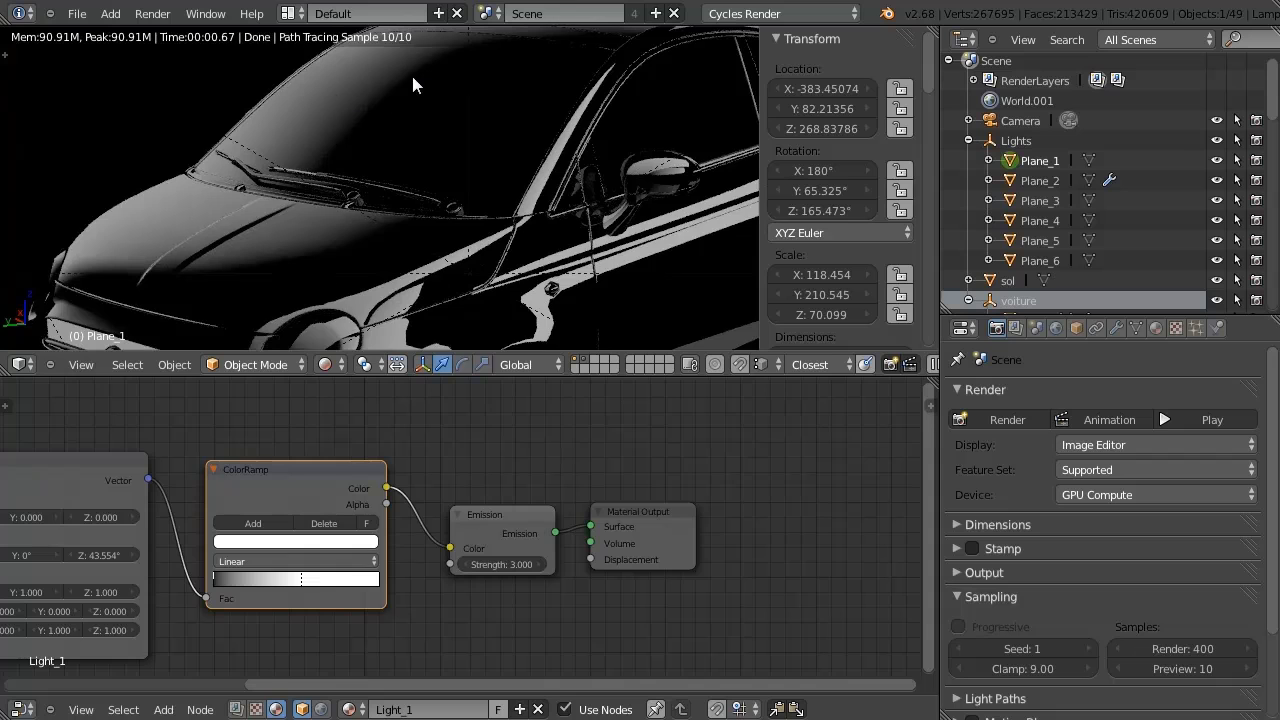
{"action": "middle_click_drag", "start_coordinate": [591, 250], "coordinate": [450, 301]}
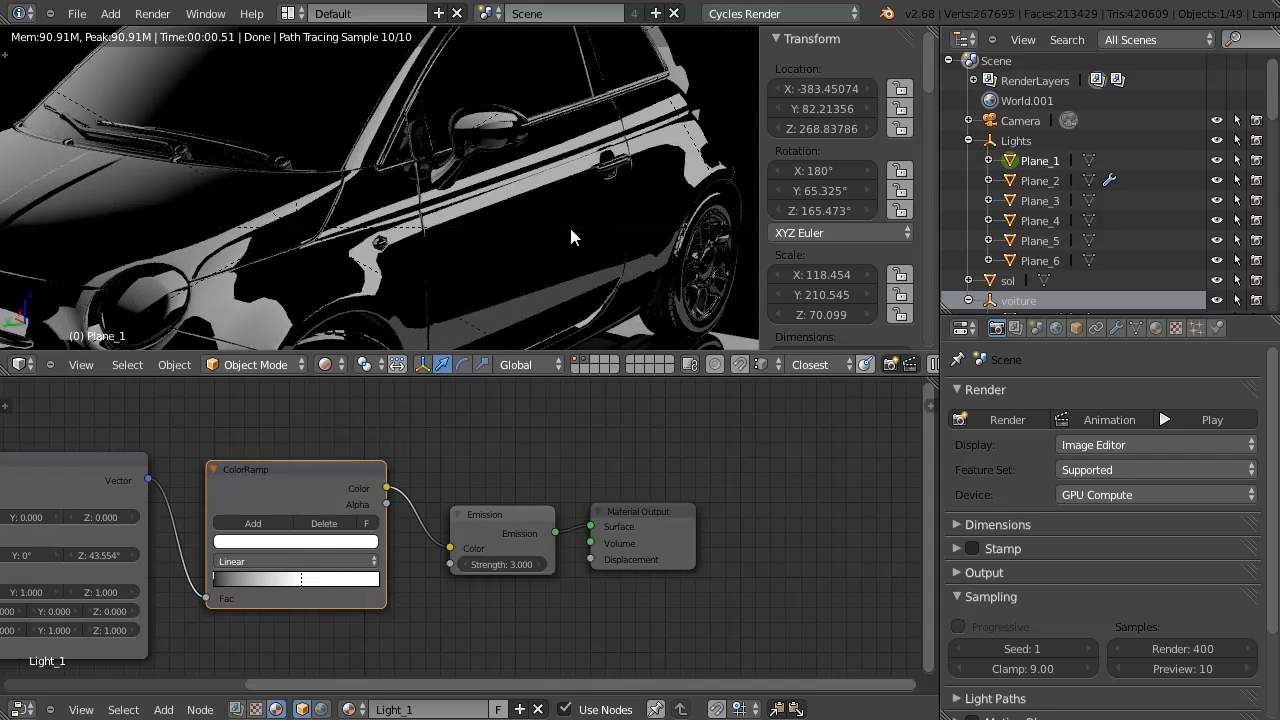
{"action": "middle_click_drag", "start_coordinate": [571, 170], "coordinate": [503, 251]}
{"action": "middle_click_drag", "start_coordinate": [360, 232], "coordinate": [390, 215]}
Examine the Texture Coordinate, Mapping and ColorRamp nodes of Light_1 alongside the gradient reflections on the car.
{"action": "middle_click_drag", "start_coordinate": [338, 525], "coordinate": [613, 496]}
{"action": "left_click_drag", "start_coordinate": [66, 488], "coordinate": [63, 490]}
{"action": "left_click_drag", "start_coordinate": [266, 430], "coordinate": [274, 427]}
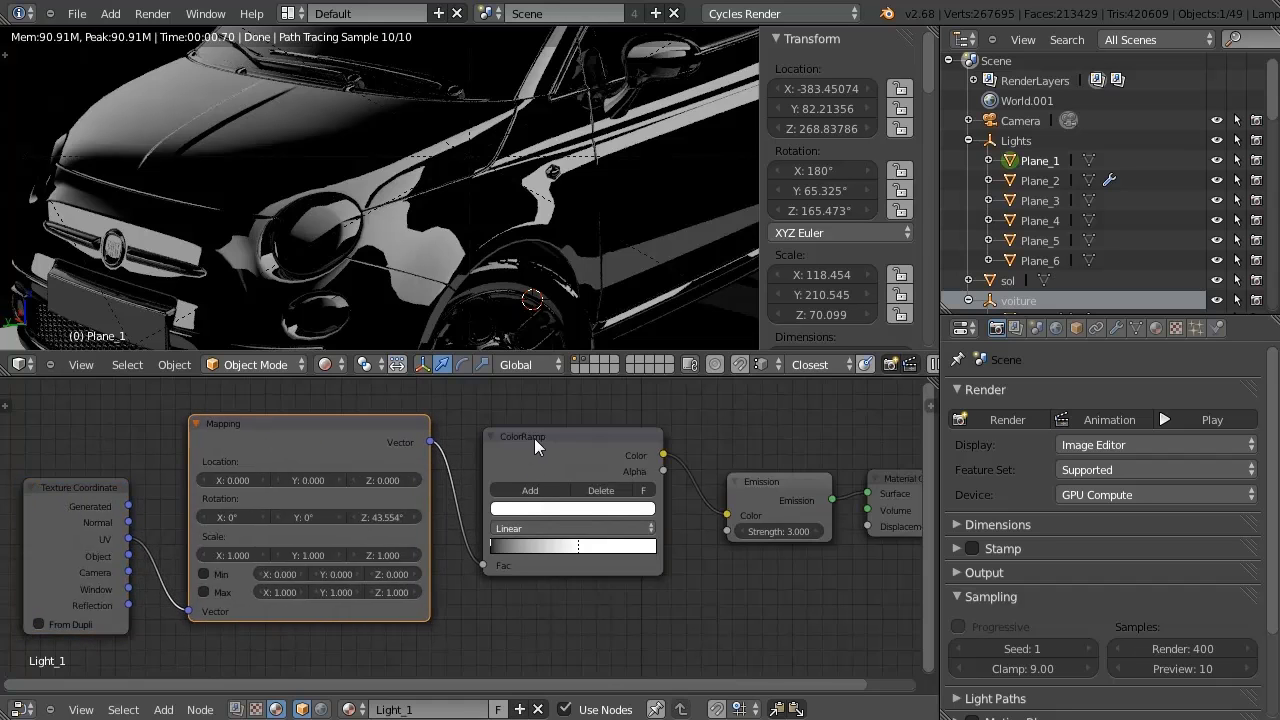
{"action": "left_click_drag", "start_coordinate": [534, 438], "coordinate": [535, 444]}
{"action": "middle_click_drag", "start_coordinate": [382, 275], "coordinate": [357, 220]}
{"action": "scroll", "coordinate": [354, 190], "scroll_direction": "down", "scroll_amount": 2}
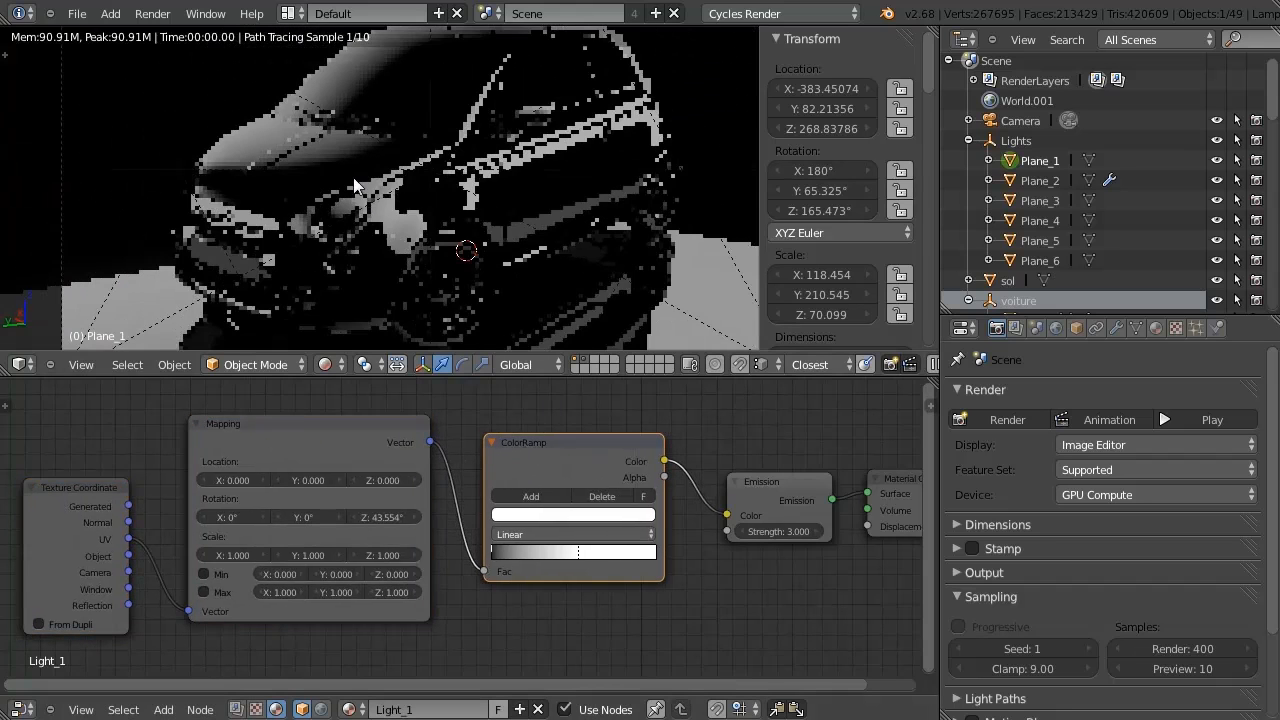
Examine the large gradient light panels above and around the car in the rendered preview.
{"action": "middle_click_drag", "start_coordinate": [355, 115], "coordinate": [357, 210], "text": "shift"}
{"action": "middle_click_drag", "start_coordinate": [454, 145], "coordinate": [413, 244], "text": "shift"}
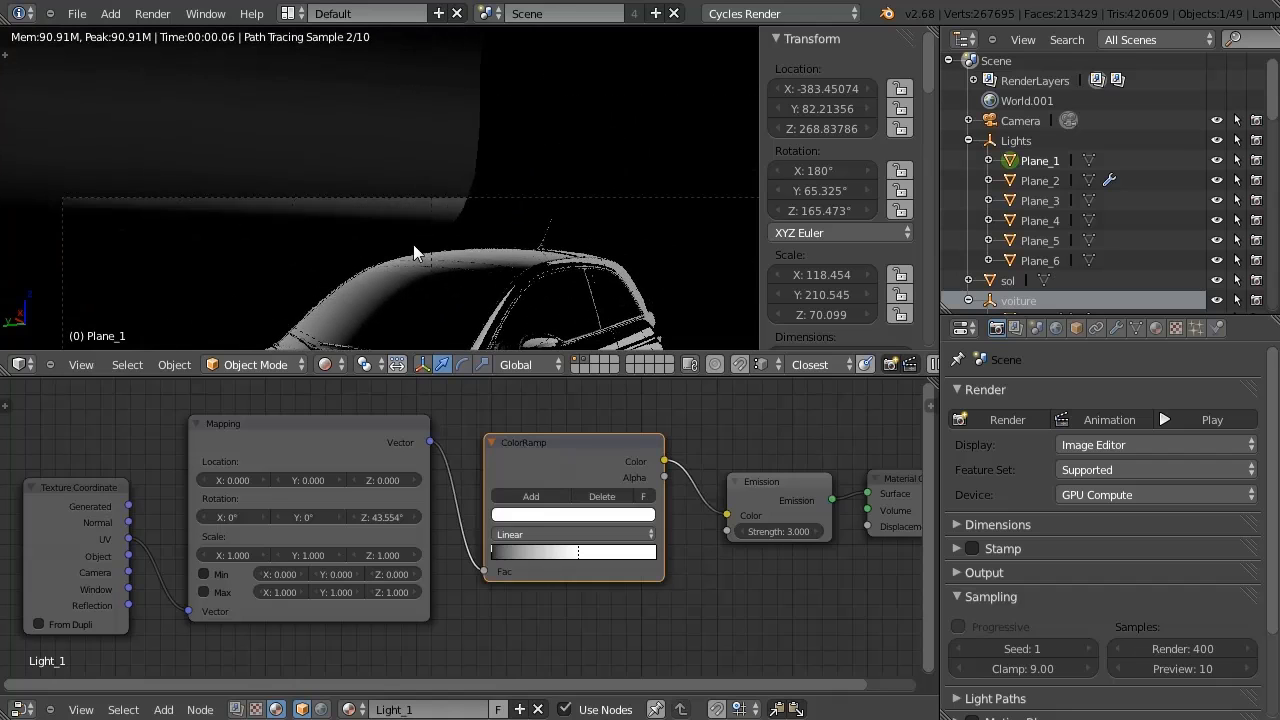
{"action": "key", "text": "KP_0"}
{"action": "scroll", "coordinate": [471, 207], "scroll_direction": "down", "scroll_amount": 3}
{"action": "middle_click_drag", "start_coordinate": [226, 242], "coordinate": [298, 438]}
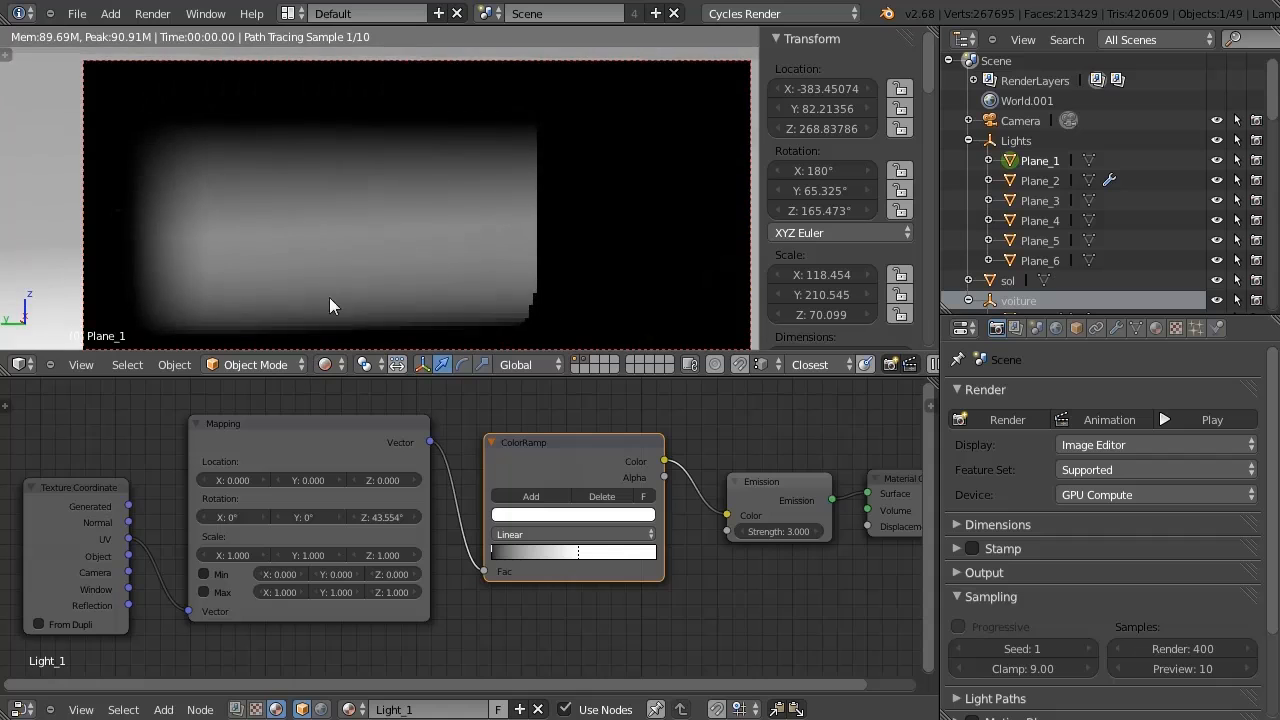
{"action": "scroll", "coordinate": [373, 248], "scroll_direction": "down", "scroll_amount": 3}
{"action": "middle_click_drag", "start_coordinate": [363, 270], "coordinate": [406, 195], "text": "shift"}
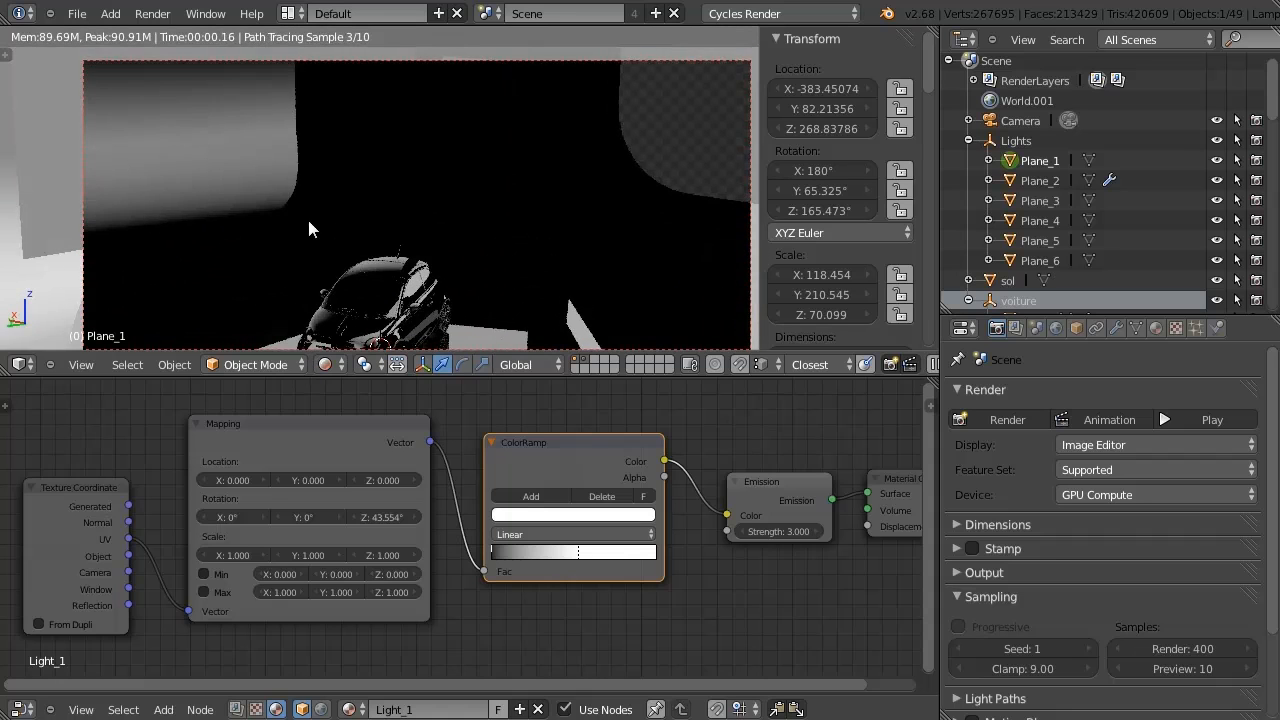
Select the Plane_4 light panel and make it visible to camera rays in its Ray Visibility settings.
{"action": "right_click", "coordinate": [75, 195]}
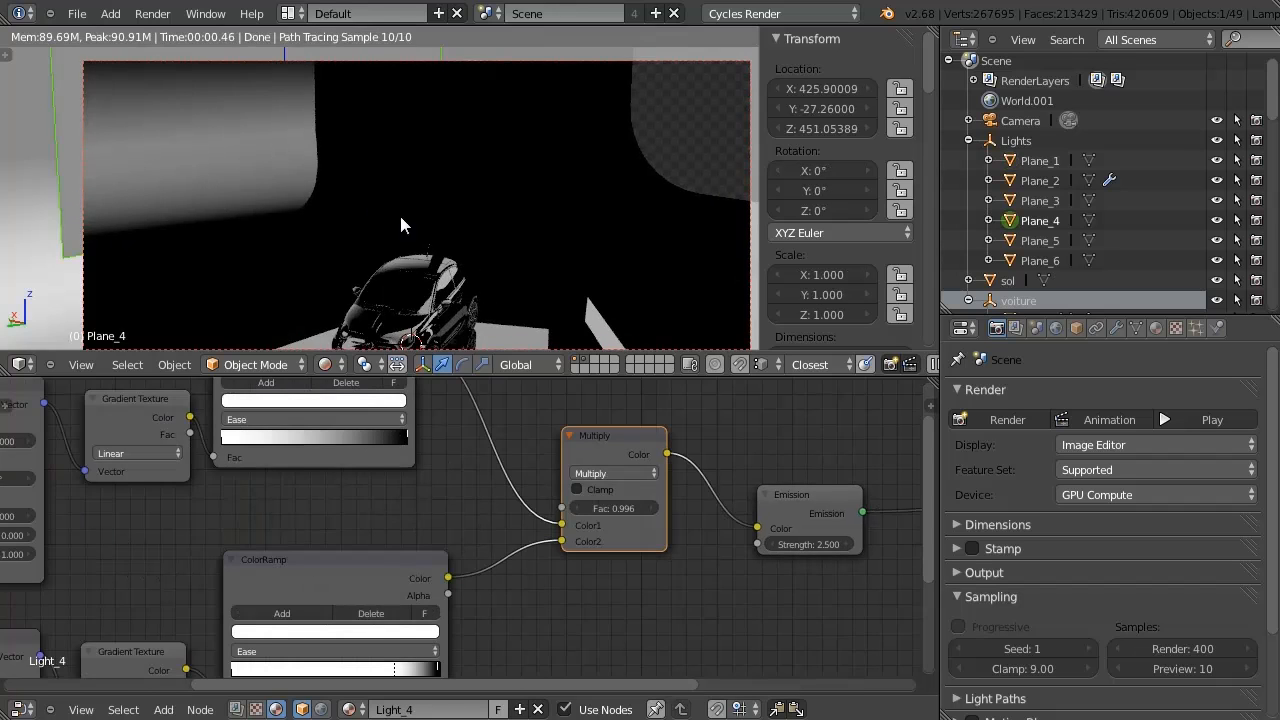
{"action": "middle_click_drag", "start_coordinate": [304, 192], "coordinate": [396, 230], "text": "shift"}
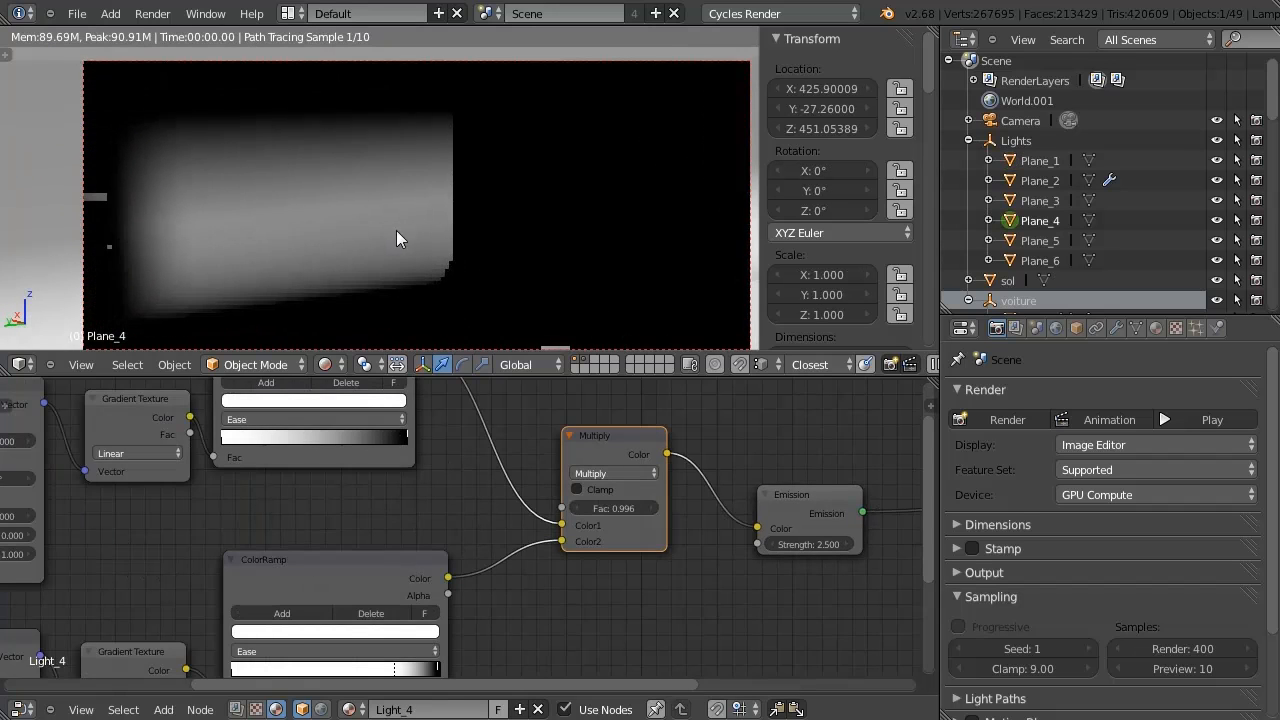
{"action": "left_click", "coordinate": [1076, 328]}
{"action": "left_click", "coordinate": [986, 628]}
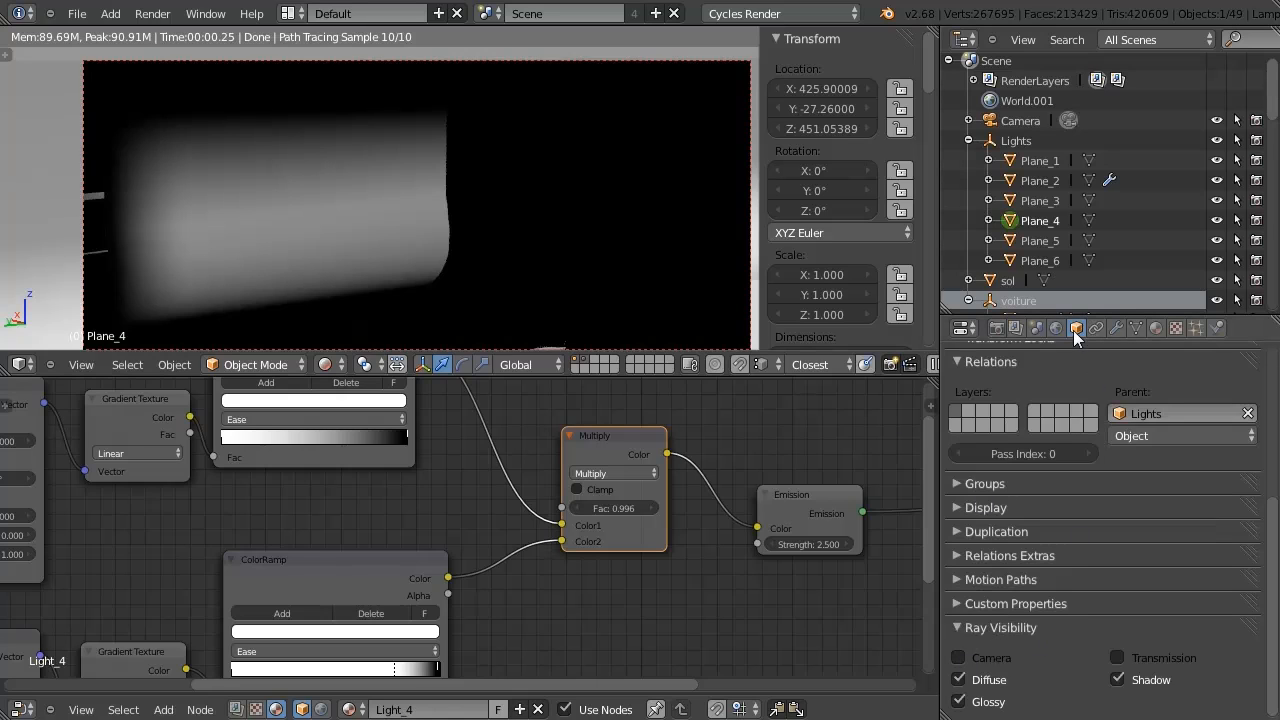
{"action": "left_click", "coordinate": [958, 657]}
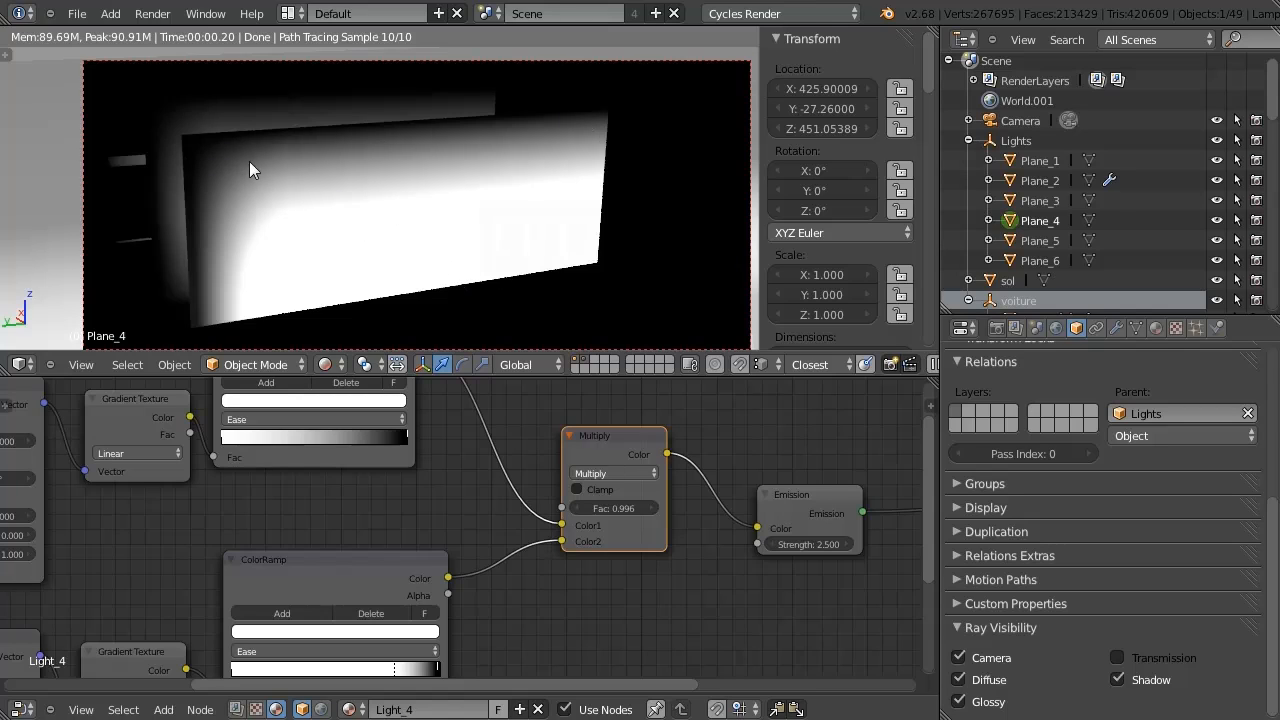
Mute and unmute Light_4's Multiply node, and disconnect it from the Emission color to preview the panel without its gradient.
{"action": "middle_click_drag", "start_coordinate": [560, 248], "coordinate": [445, 64], "text": "shift"}
{"action": "middle_click_drag", "start_coordinate": [367, 233], "coordinate": [358, 317]}
{"action": "middle_click_drag", "start_coordinate": [322, 206], "coordinate": [338, 208]}
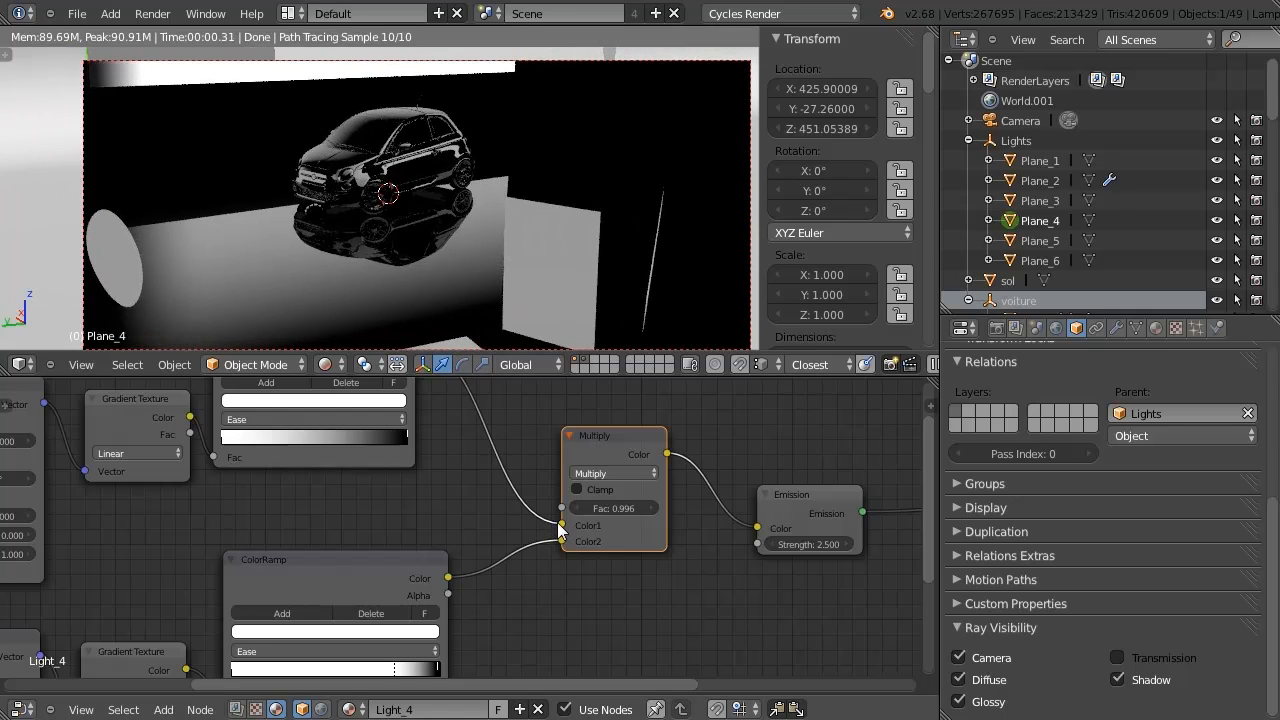
{"action": "key", "text": "m"}
{"action": "key", "text": "m"}
{"action": "left_click_drag", "start_coordinate": [757, 527], "coordinate": [711, 526]}
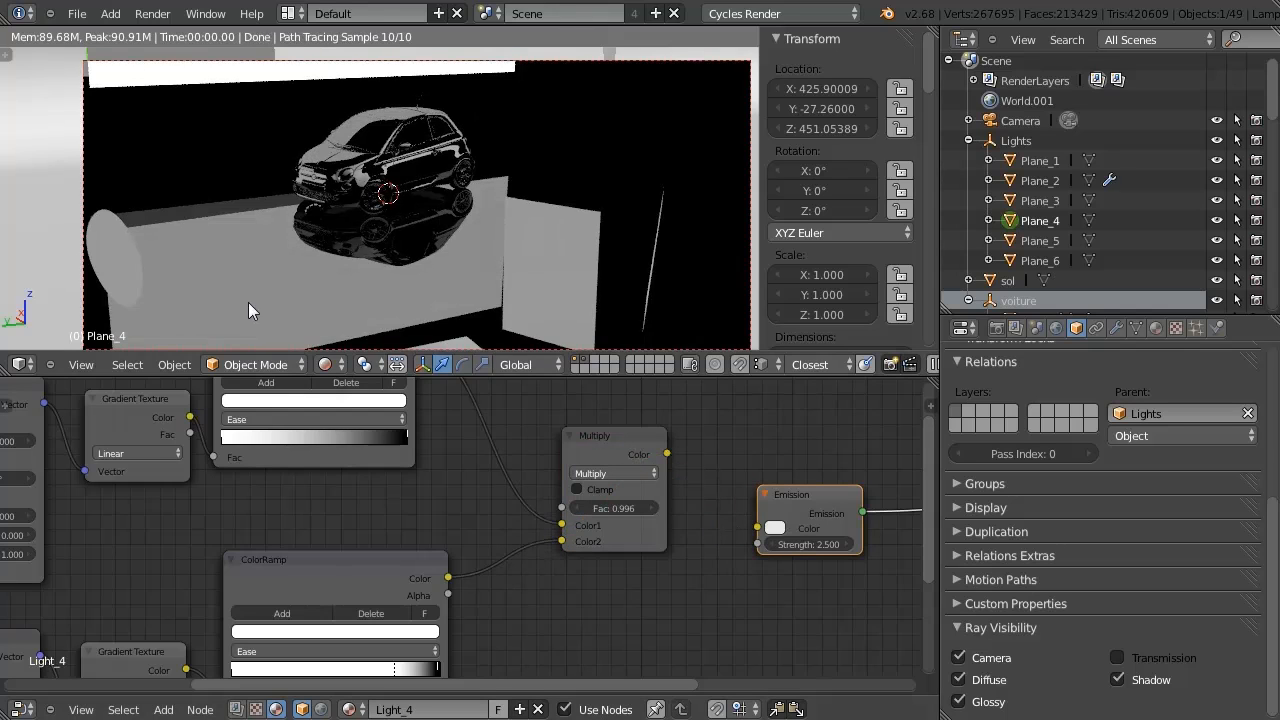
Examine the ungraded panel's reflection on the car, and reconnect the Multiply output to the Emission color.
{"action": "middle_click_drag", "start_coordinate": [371, 169], "coordinate": [394, 262], "text": "shift"}
{"action": "scroll", "coordinate": [400, 200], "scroll_direction": "up", "scroll_amount": 6}
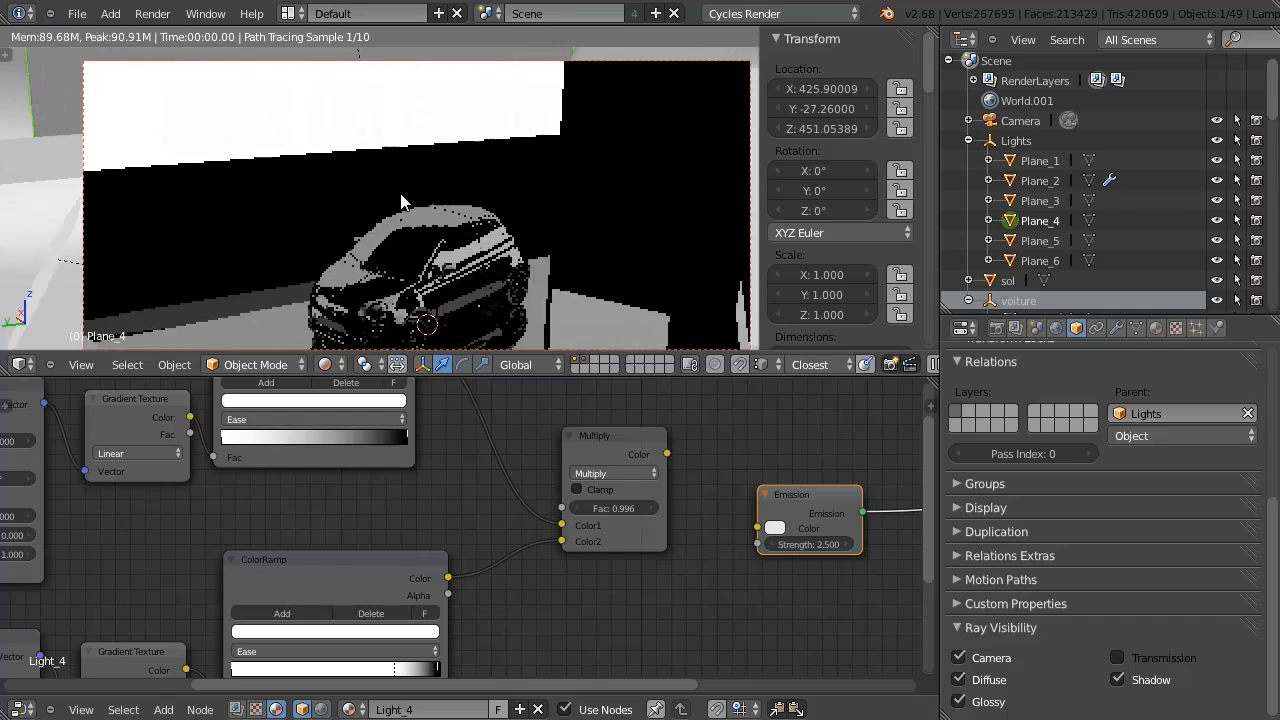
{"action": "middle_click_drag", "start_coordinate": [590, 280], "coordinate": [440, 183], "text": "shift"}
{"action": "scroll", "coordinate": [436, 188], "scroll_direction": "down", "scroll_amount": 4}
{"action": "middle_click_drag", "start_coordinate": [346, 257], "coordinate": [378, 220], "text": "shift"}
{"action": "scroll", "coordinate": [391, 216], "scroll_direction": "down", "scroll_amount": 5}
{"action": "left_click_drag", "start_coordinate": [664, 449], "coordinate": [760, 528]}
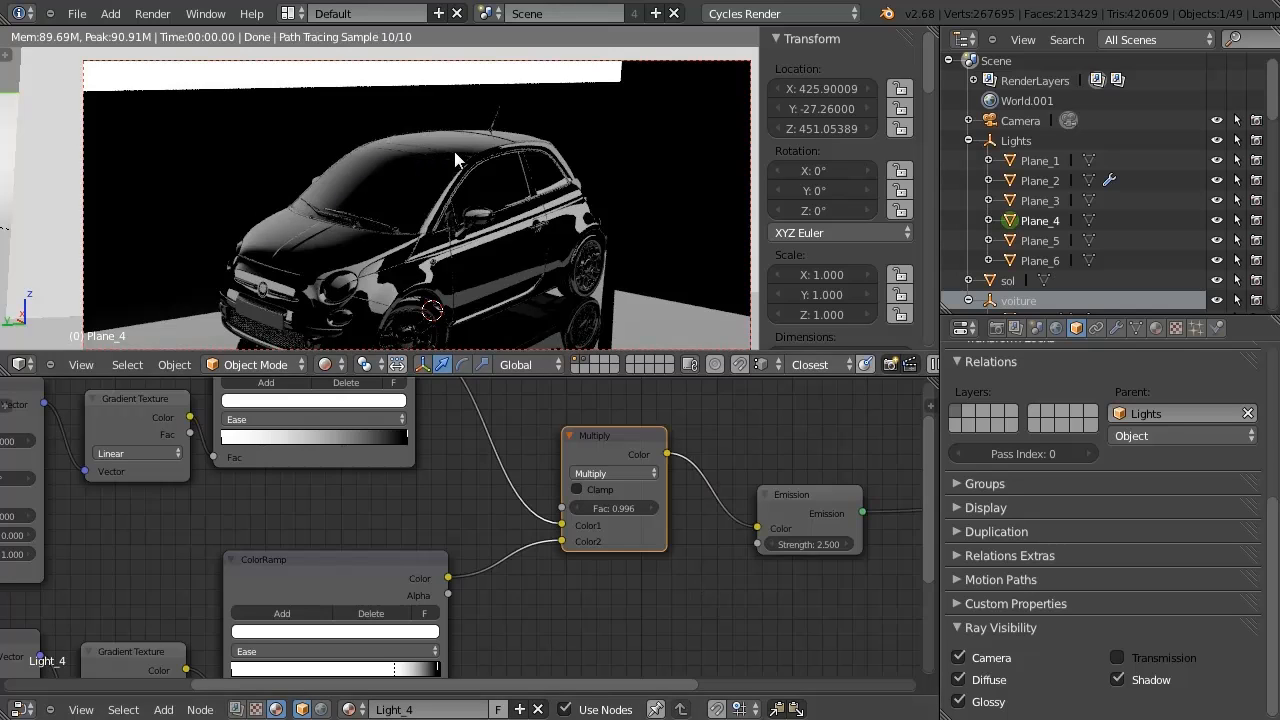
Compare the windshield, hood and door reflections with and without Plane_4's gradient by unlinking and relinking Multiply to the Emission color.
{"action": "mouse_move", "coordinate": [339, 203]}
{"action": "middle_mouse_down"}
{"action": "mouse_move", "coordinate": [526, 193]}
{"action": "mouse_move", "coordinate": [502, 199]}
{"action": "middle_mouse_up"}
{"action": "scroll", "coordinate": [376, 213], "scroll_direction": "up", "scroll_amount": 1}
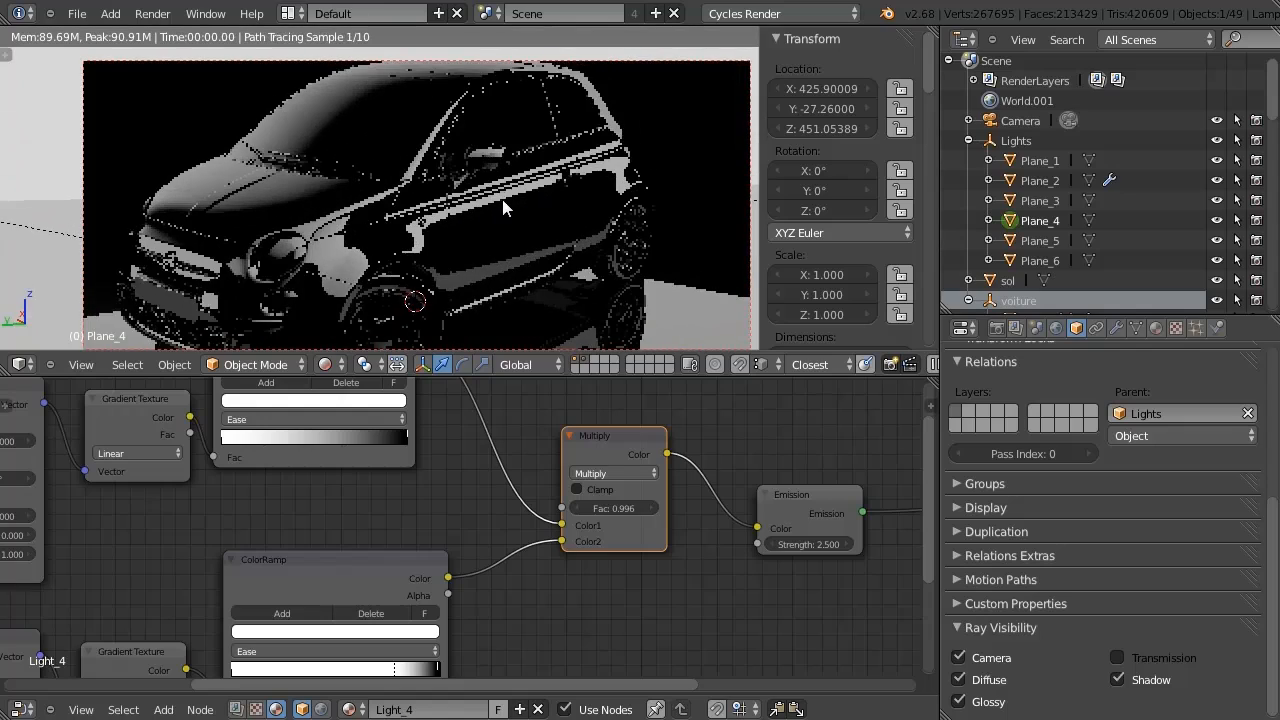
{"action": "scroll", "coordinate": [510, 200], "scroll_direction": "up", "scroll_amount": 3}
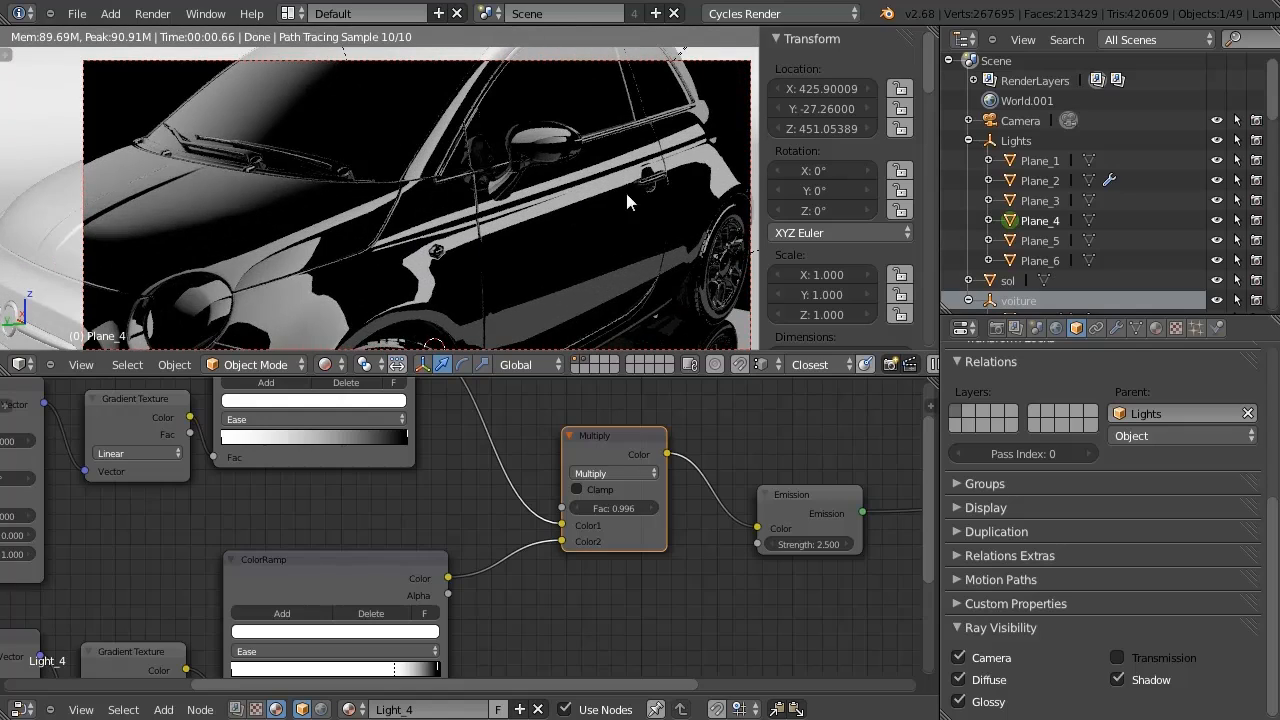
{"action": "scroll", "coordinate": [430, 235], "scroll_direction": "down", "scroll_amount": 3}
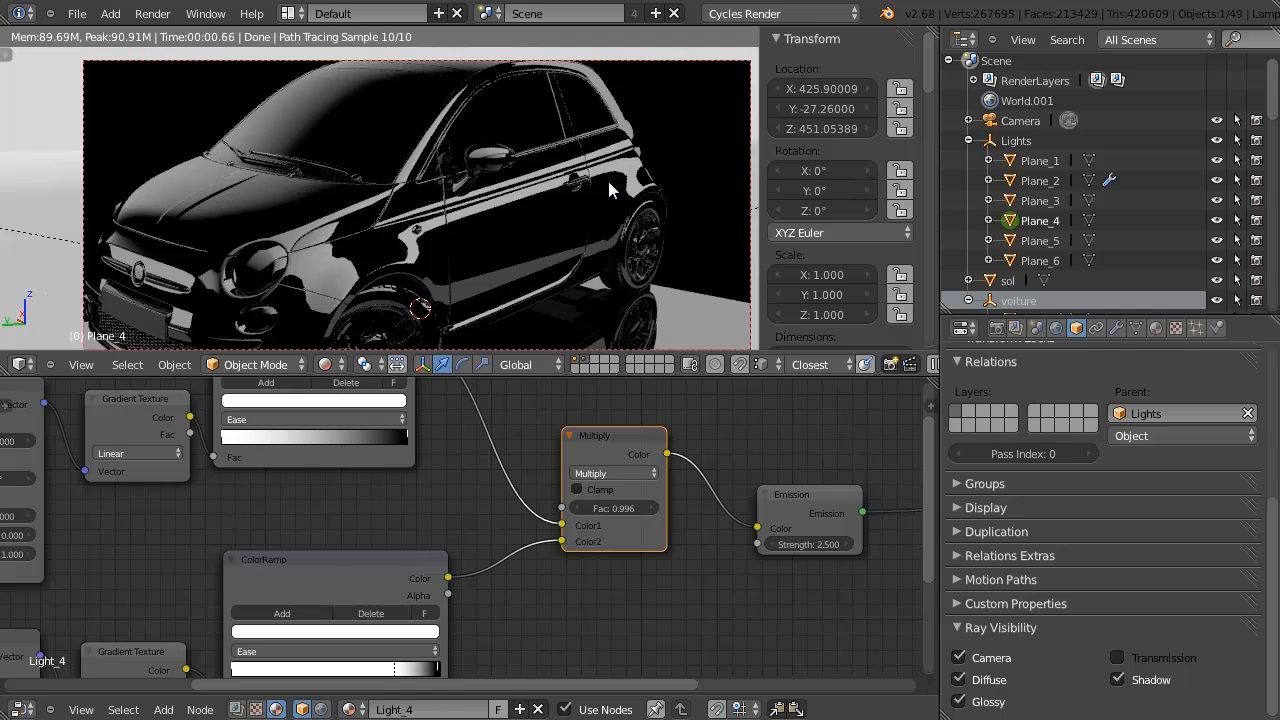
{"action": "middle_click_drag", "start_coordinate": [323, 136], "coordinate": [341, 180]}
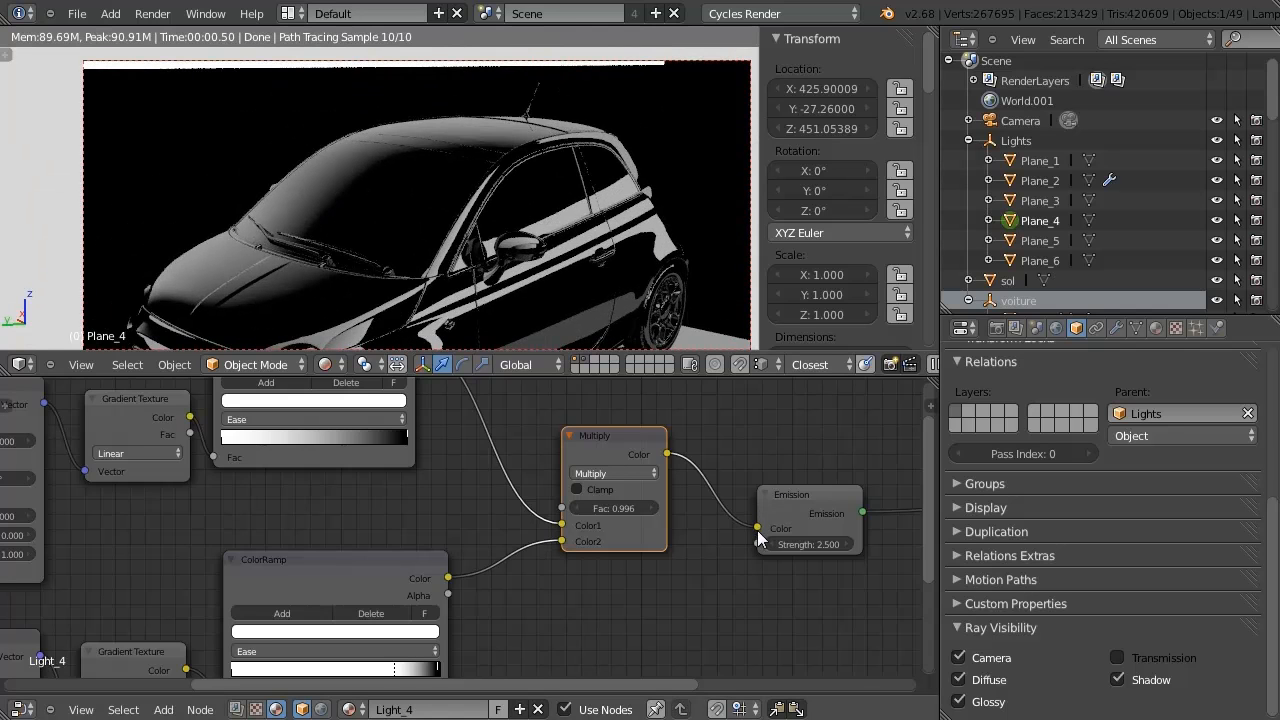
{"action": "left_click_drag", "start_coordinate": [757, 528], "coordinate": [700, 480]}
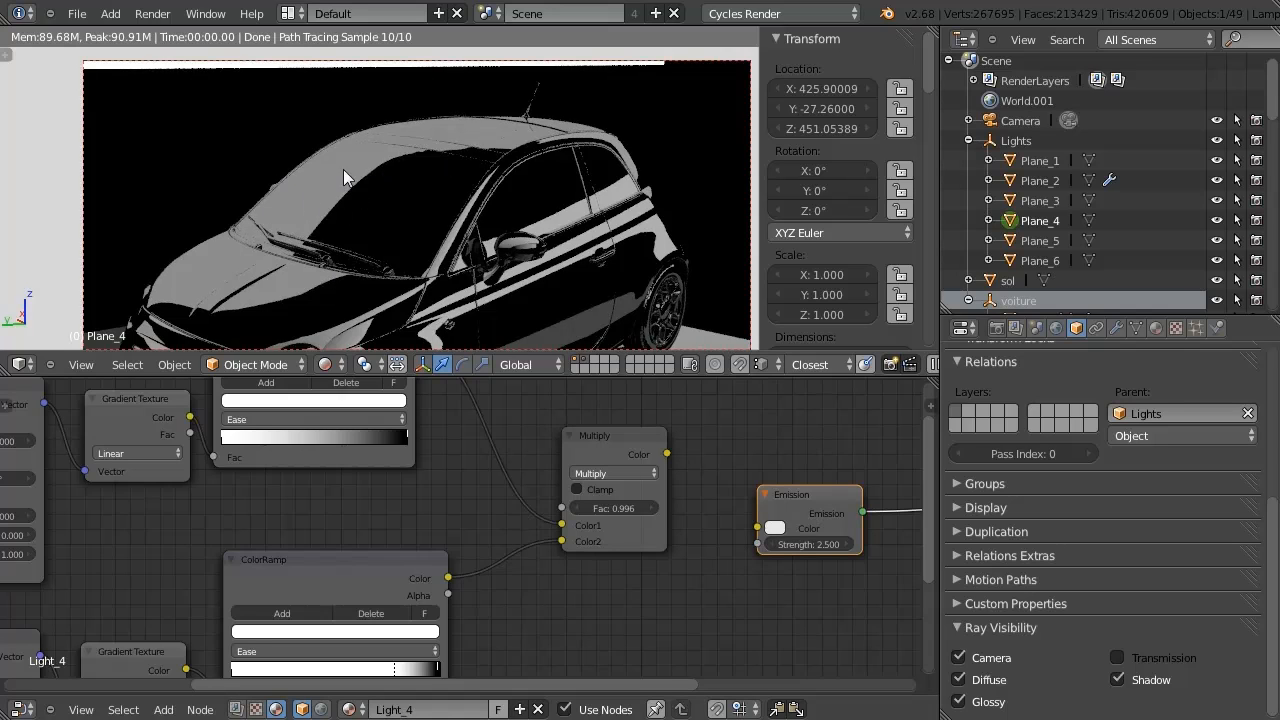
{"action": "left_click_drag", "start_coordinate": [667, 454], "coordinate": [759, 525]}
{"action": "scroll", "coordinate": [408, 183], "scroll_direction": "down", "scroll_amount": 5}
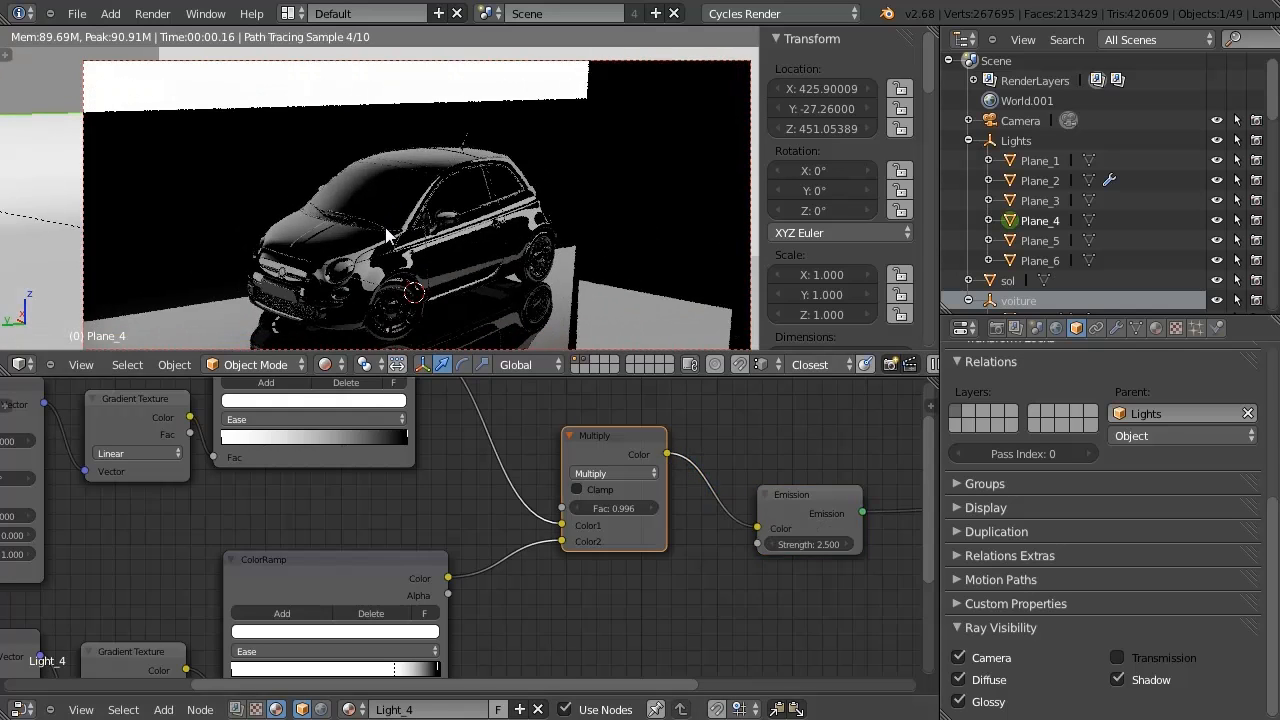
{"action": "middle_click_drag", "start_coordinate": [419, 225], "coordinate": [409, 198], "text": "shift"}
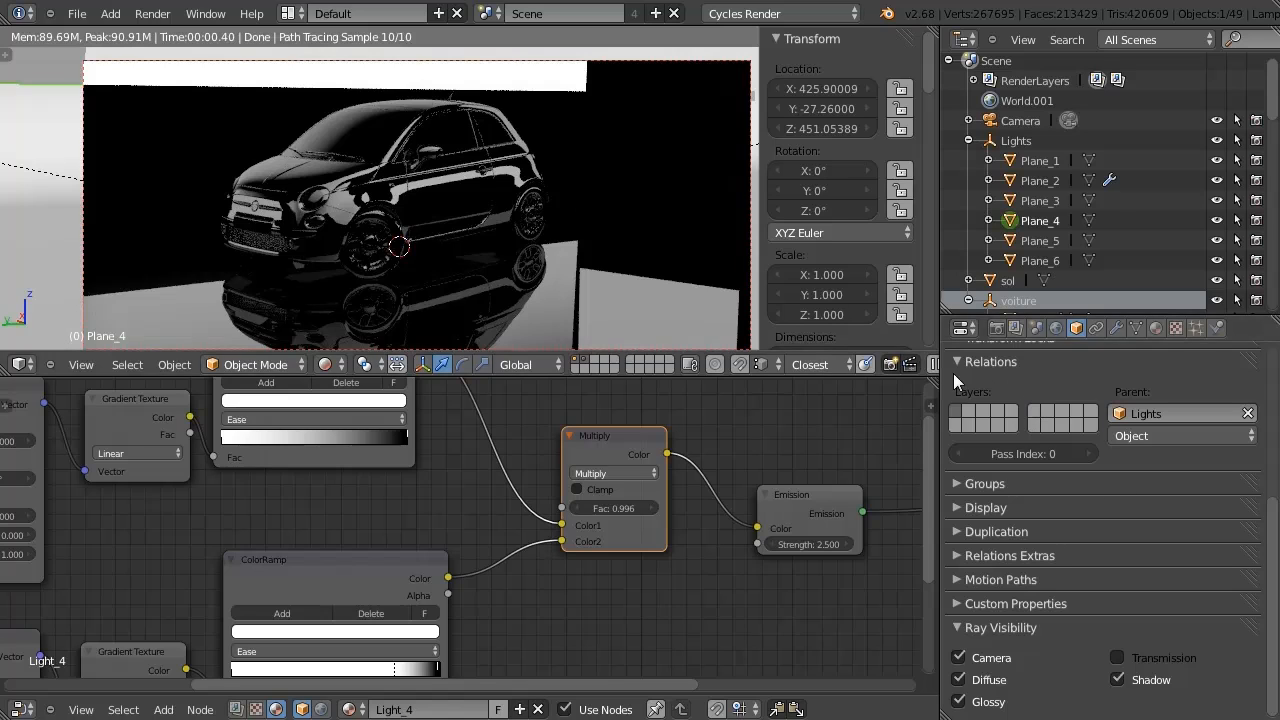
Check the World.001 surface and ambient occlusion settings alongside the rendered car.
{"action": "left_click", "coordinate": [1057, 328]}
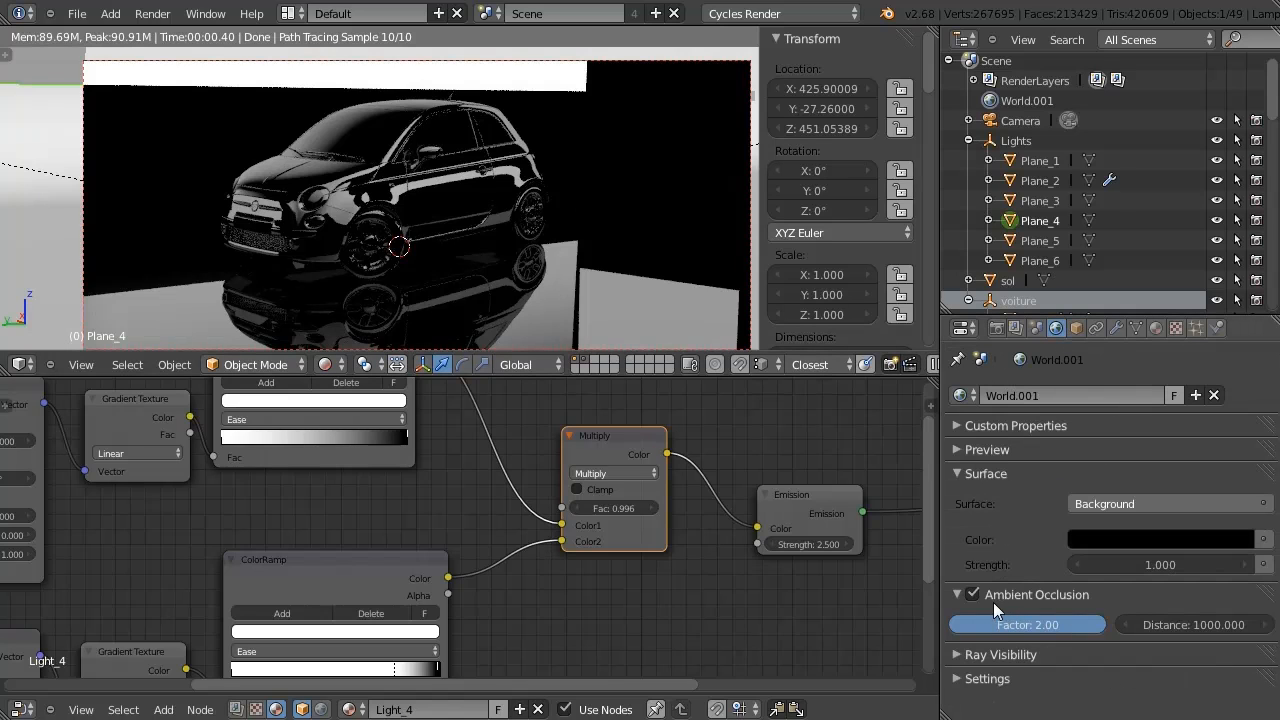
{"action": "mouse_move", "coordinate": [426, 191]}
{"action": "middle_mouse_down"}
{"action": "mouse_move", "coordinate": [436, 213]}
{"action": "mouse_move", "coordinate": [440, 203]}
{"action": "middle_mouse_up"}
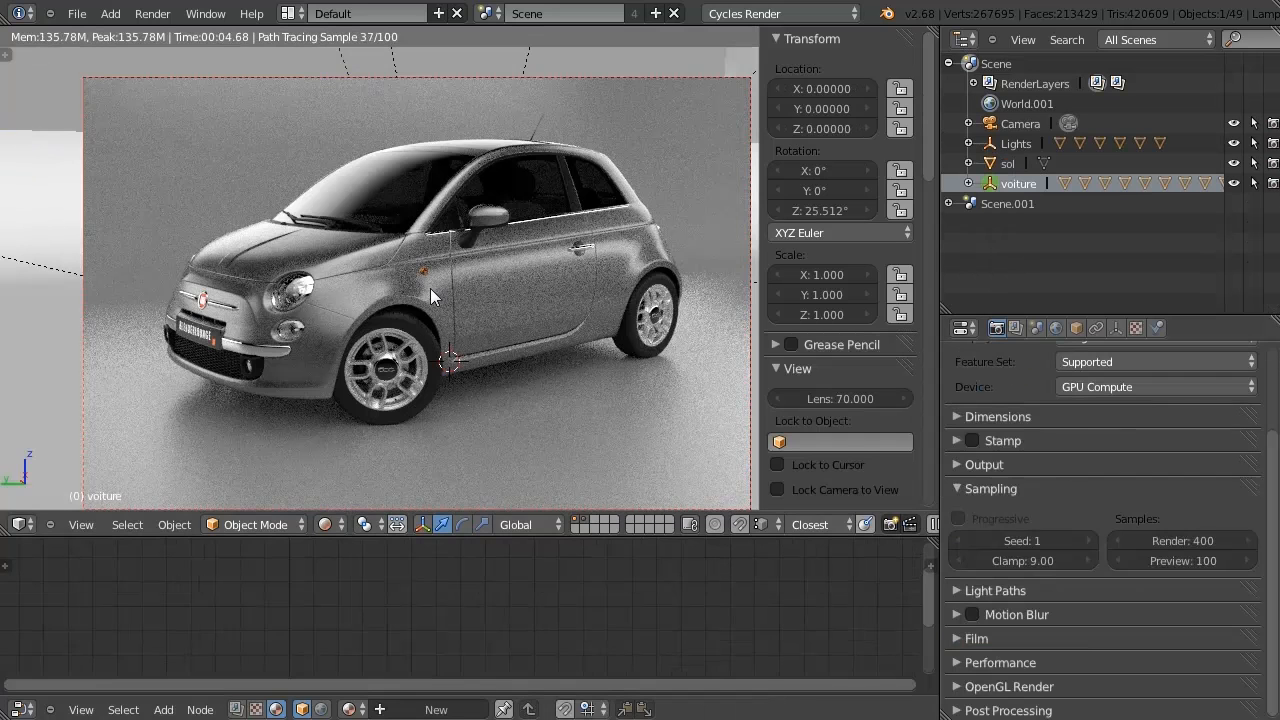
{"action": "scroll", "coordinate": [440, 314], "scroll_direction": "up", "scroll_amount": 3}
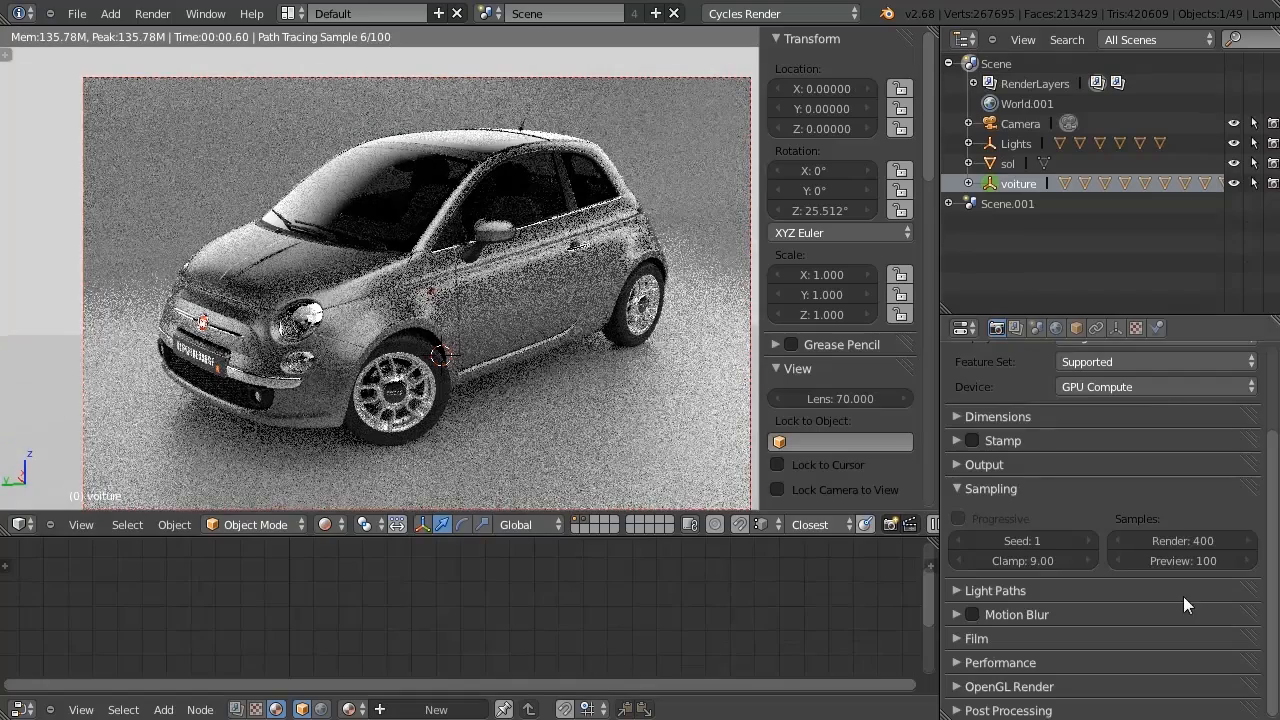
Set the preview samples to 10 in the render sampling settings.
{"action": "left_click", "coordinate": [1187, 562]}
{"action": "type", "text": "10"}
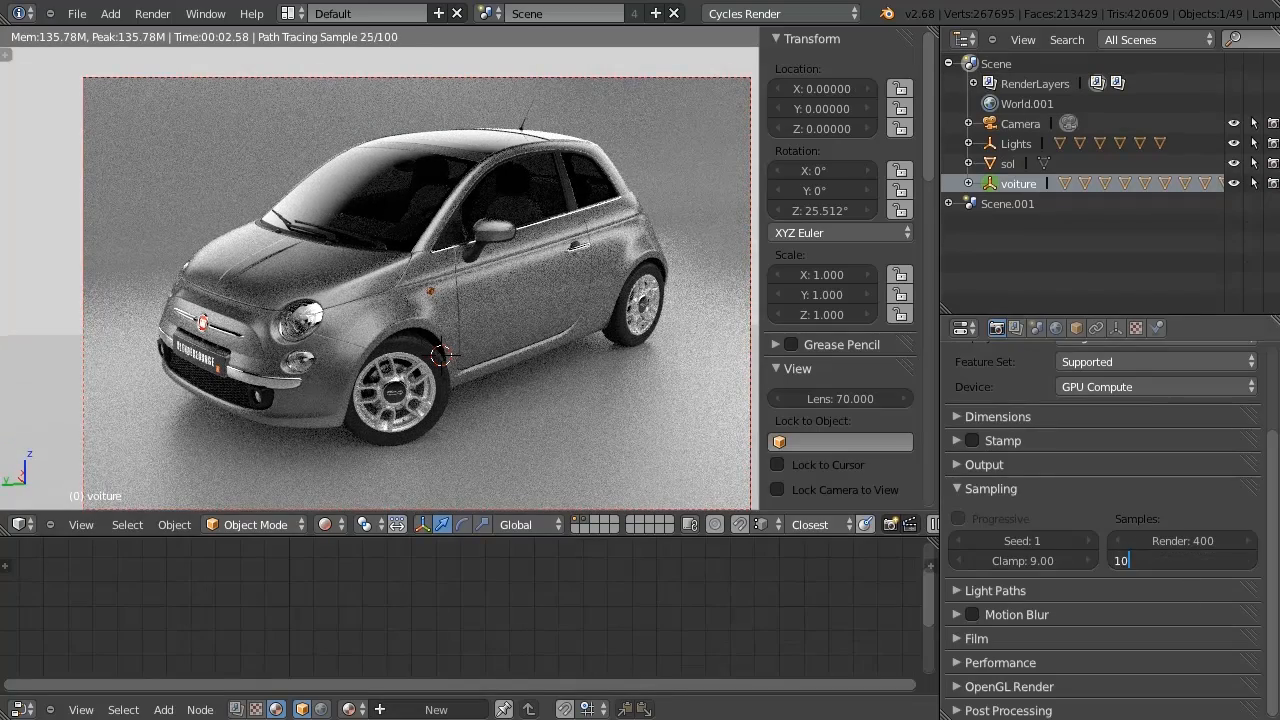
{"action": "key", "text": "Return"}
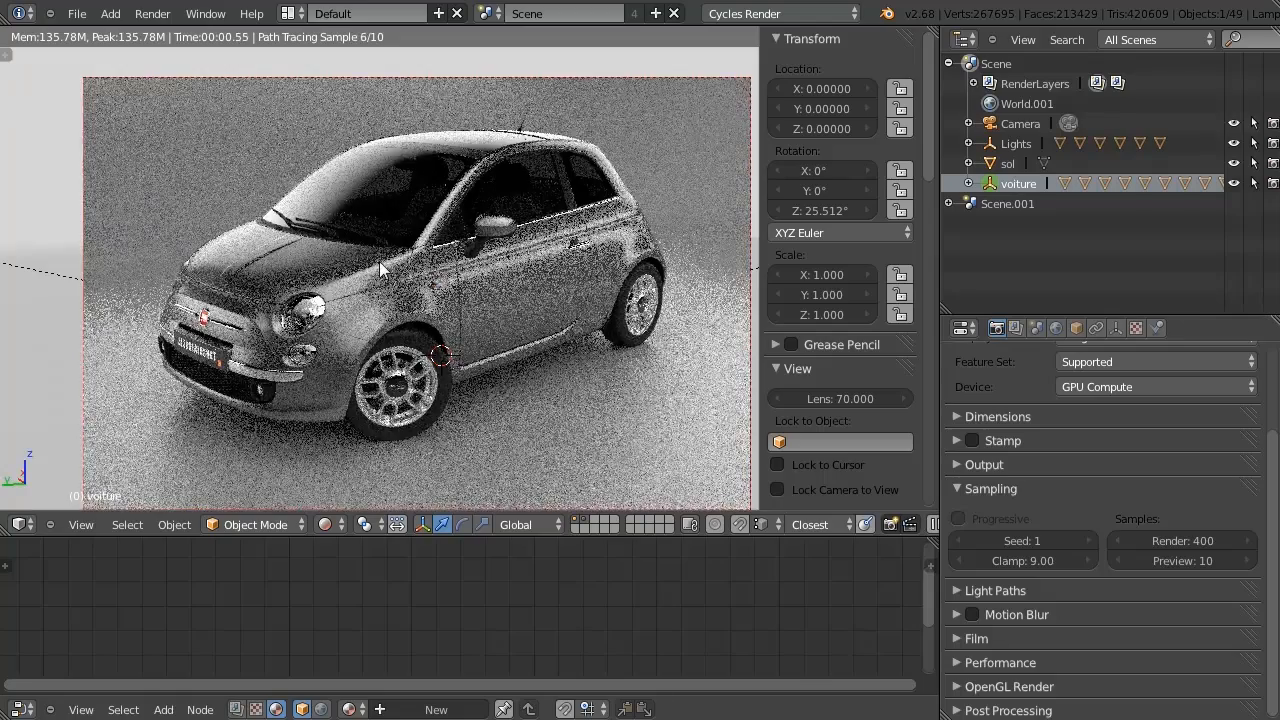
Turn off ambient occlusion in the World.001 settings and view the car without it.
{"action": "scroll", "coordinate": [385, 225], "scroll_direction": "up", "scroll_amount": 2}
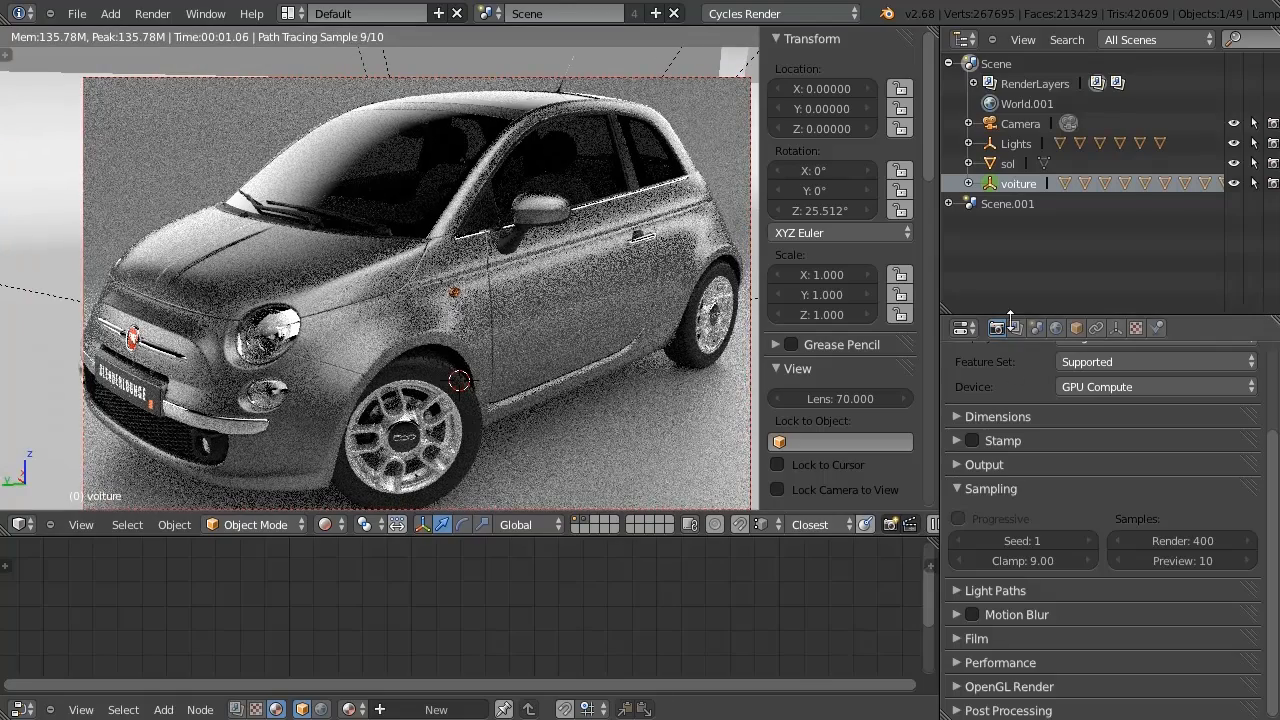
{"action": "left_click", "coordinate": [1056, 328]}
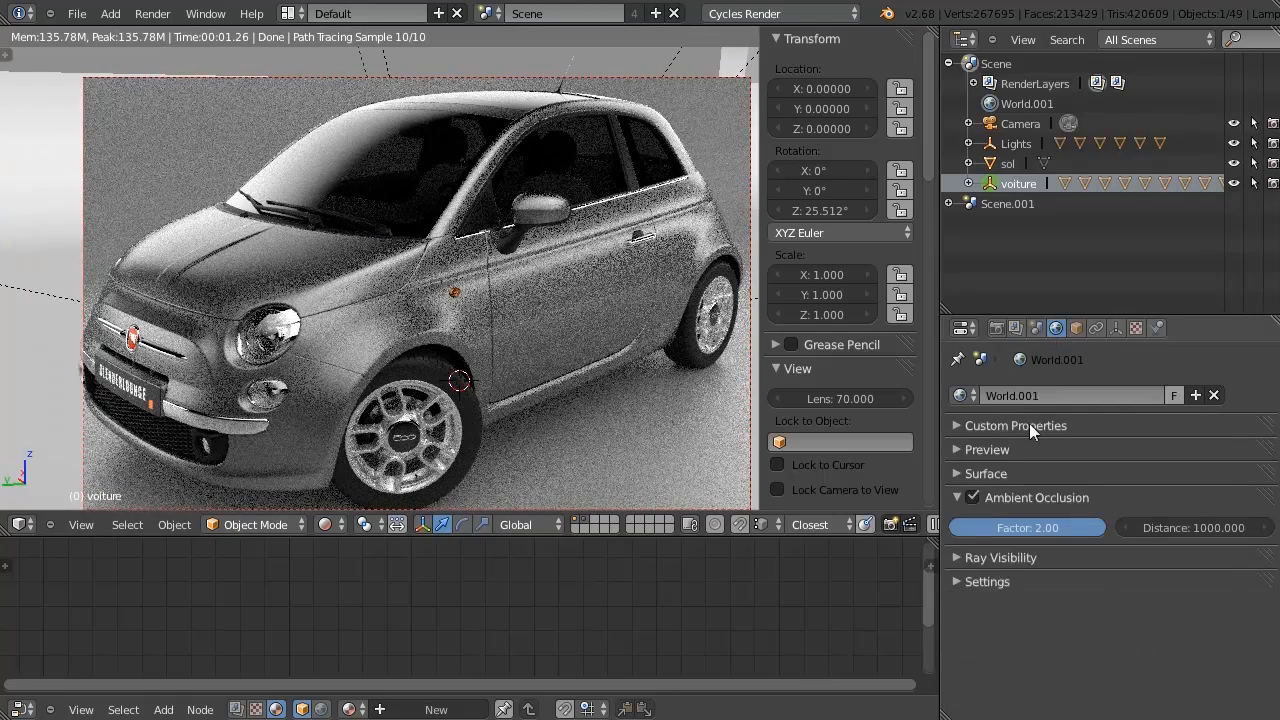
{"action": "left_click", "coordinate": [972, 497]}
{"action": "middle_click_drag", "start_coordinate": [562, 284], "coordinate": [532, 293]}
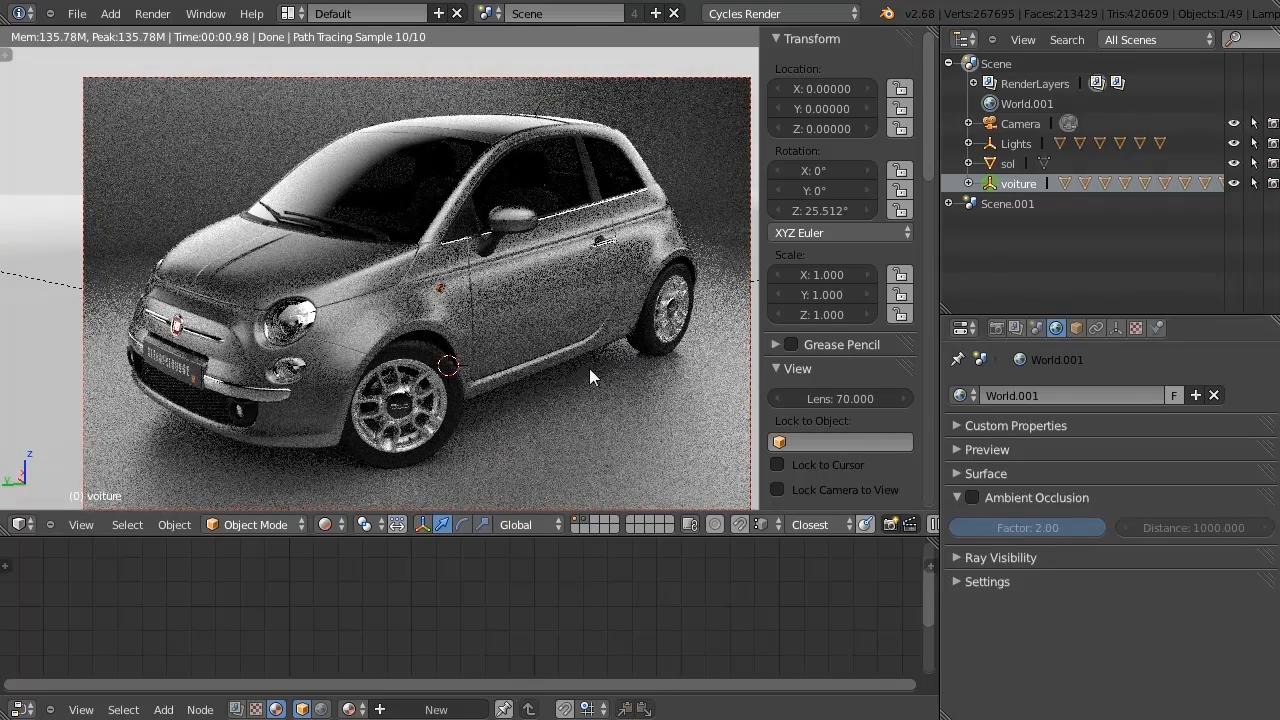
Try a dark grey world background color on the car preview, and restore the background to black.
{"action": "left_click", "coordinate": [953, 470]}
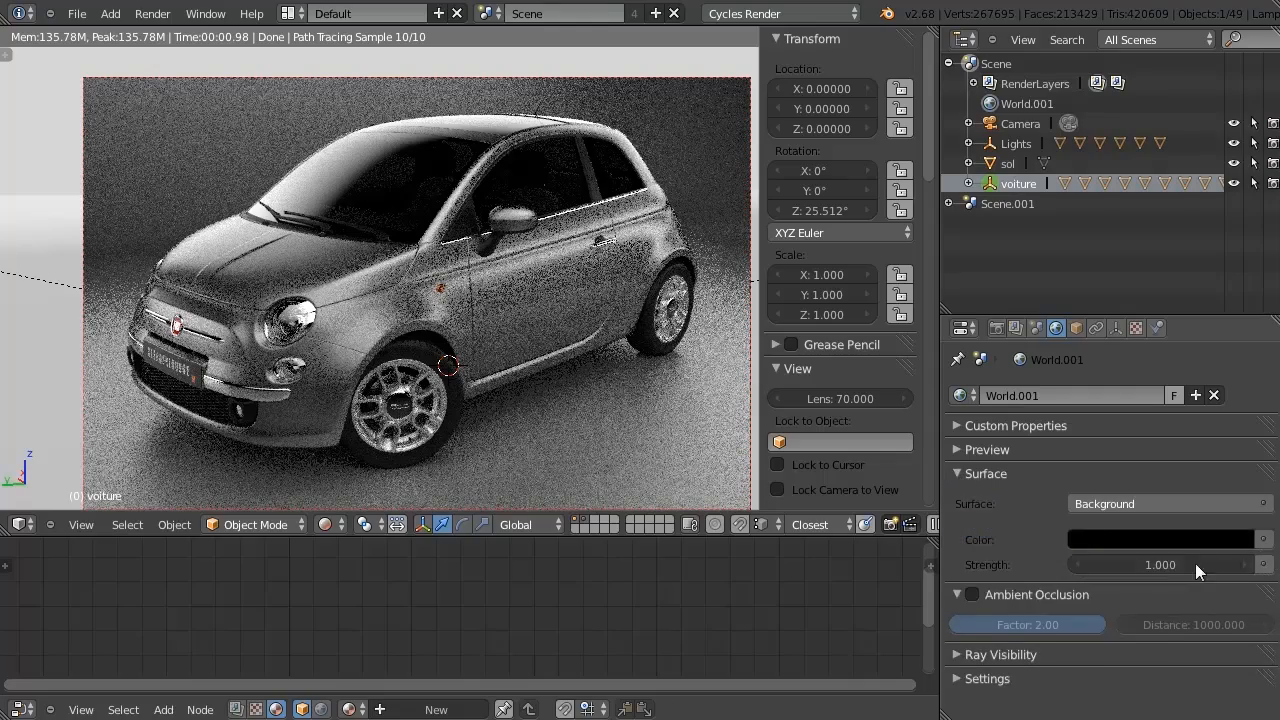
{"action": "left_click", "coordinate": [1159, 541]}
{"action": "left_click_drag", "start_coordinate": [1238, 390], "coordinate": [1240, 365]}
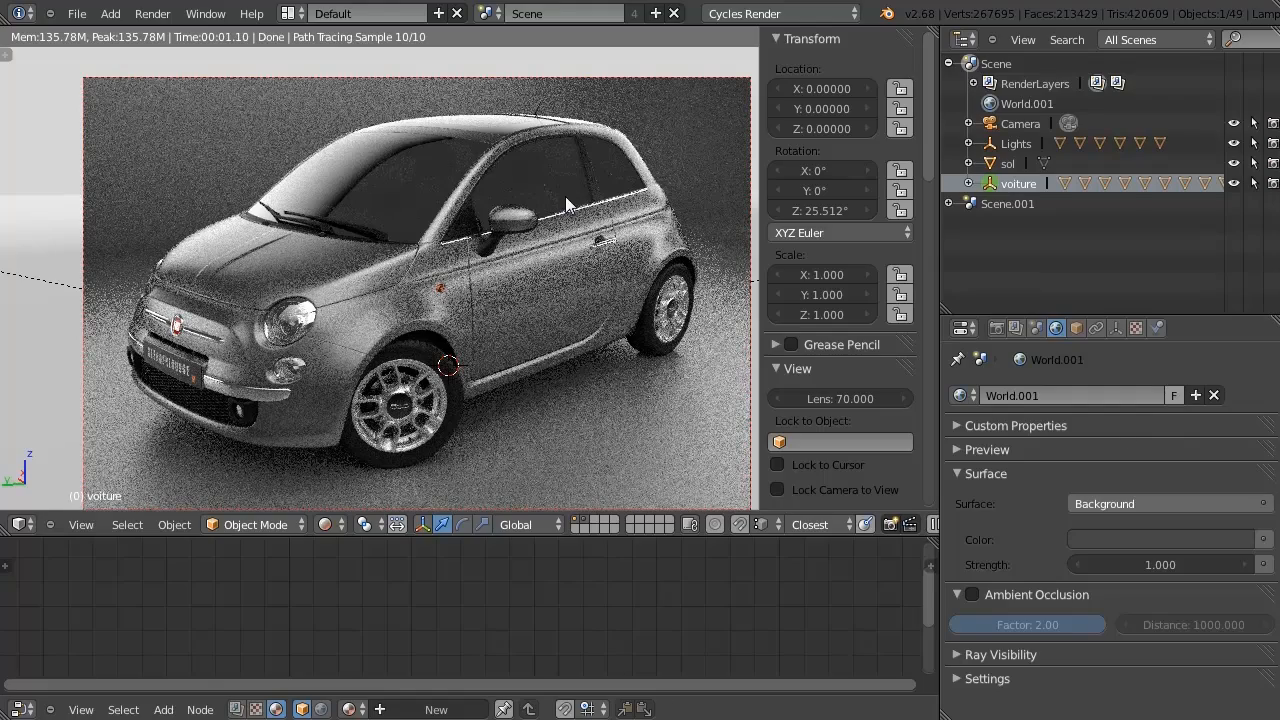
{"action": "left_click", "coordinate": [1188, 542]}
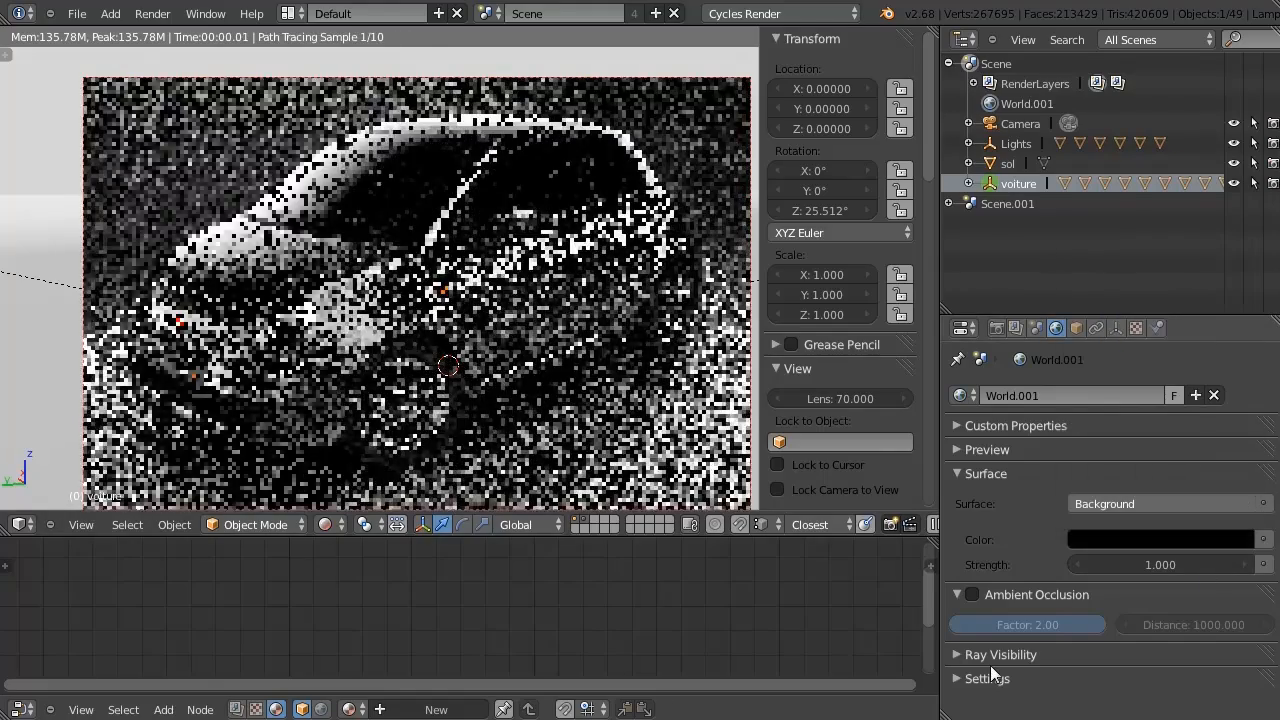
Compare the car preview with ambient occlusion on and off, leaving ambient occlusion enabled.
{"action": "left_click", "coordinate": [975, 594]}
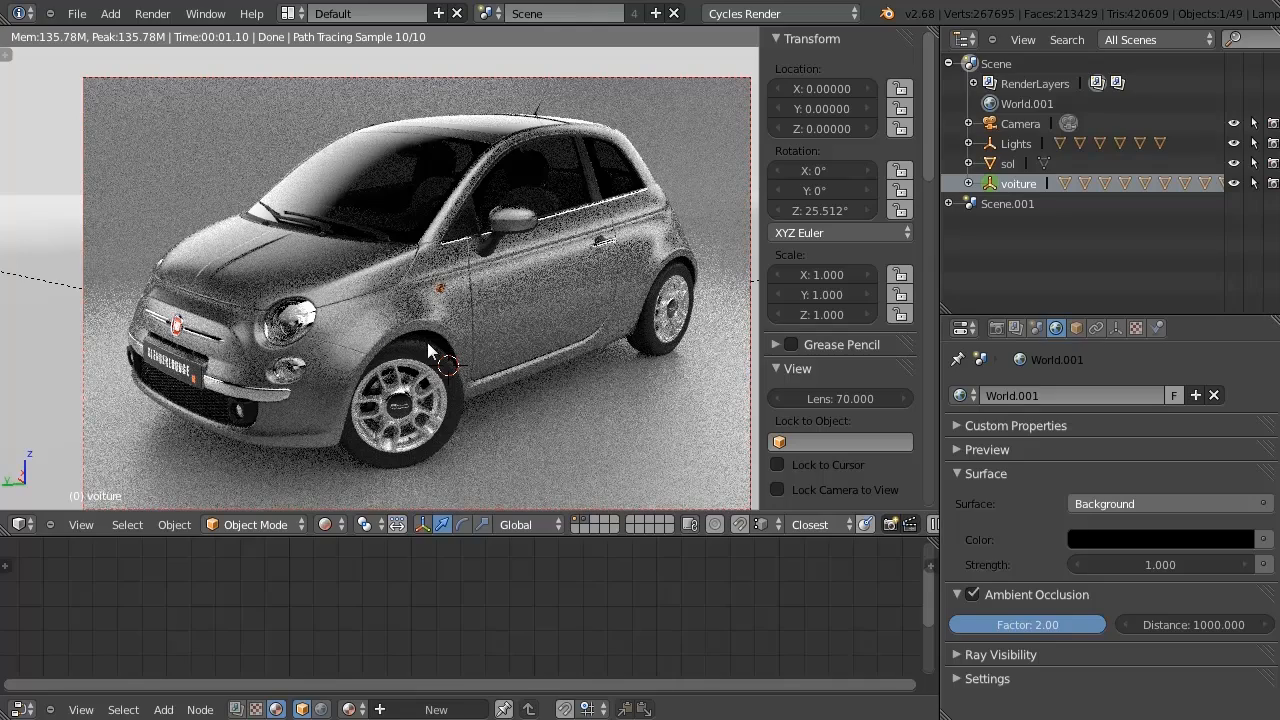
{"action": "left_click", "coordinate": [972, 594]}
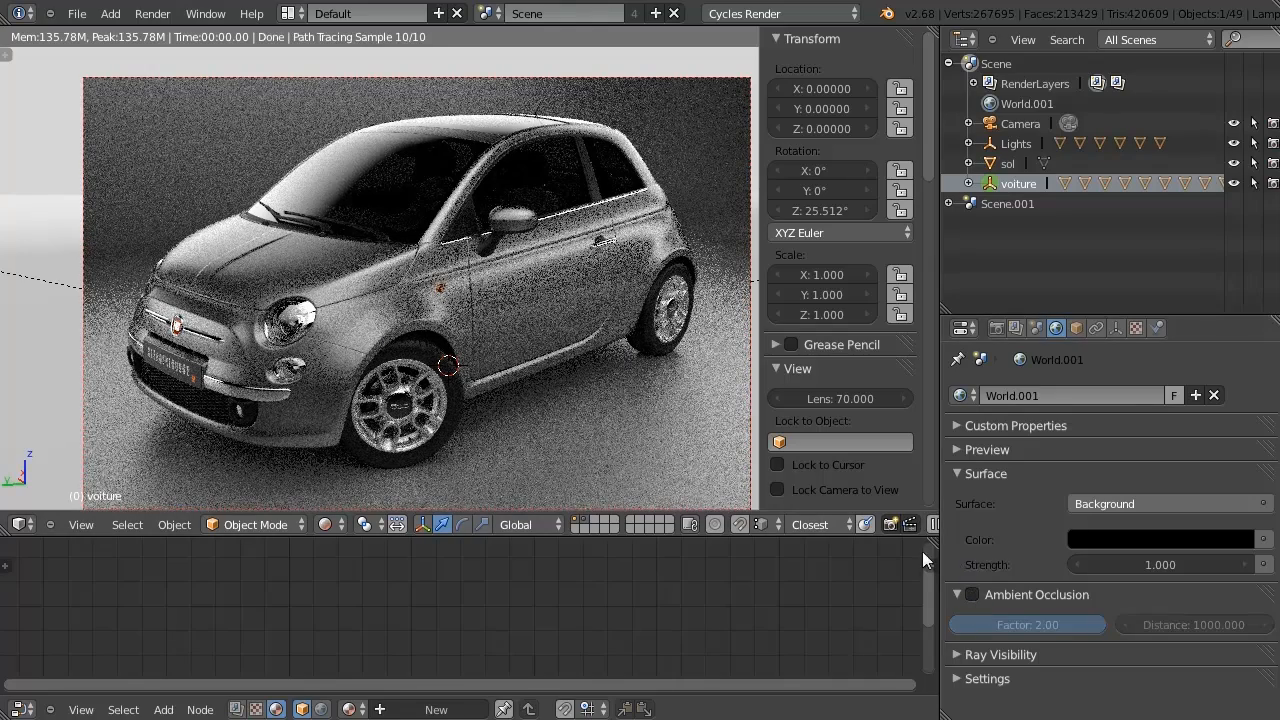
{"action": "left_click", "coordinate": [972, 594]}
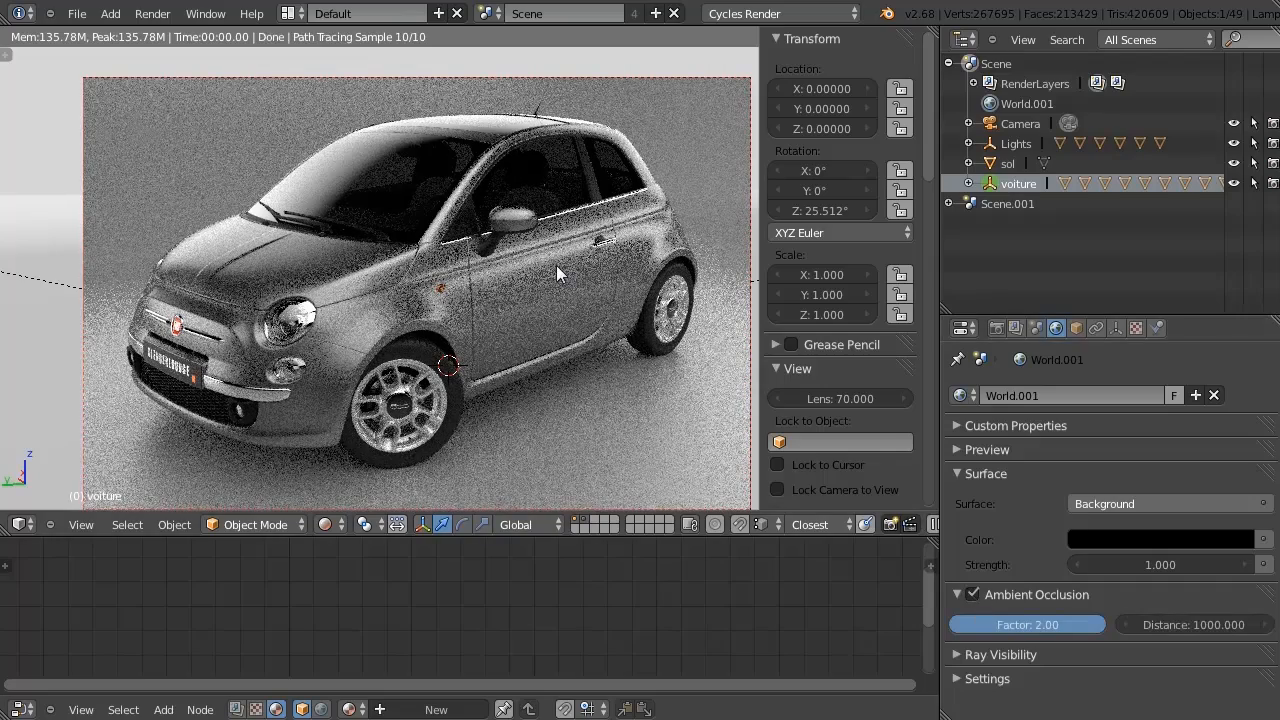
Select the Plane_1 light panel in the Lights group and examine its Light_1 emission material nodes.
{"action": "left_click", "coordinate": [968, 144]}
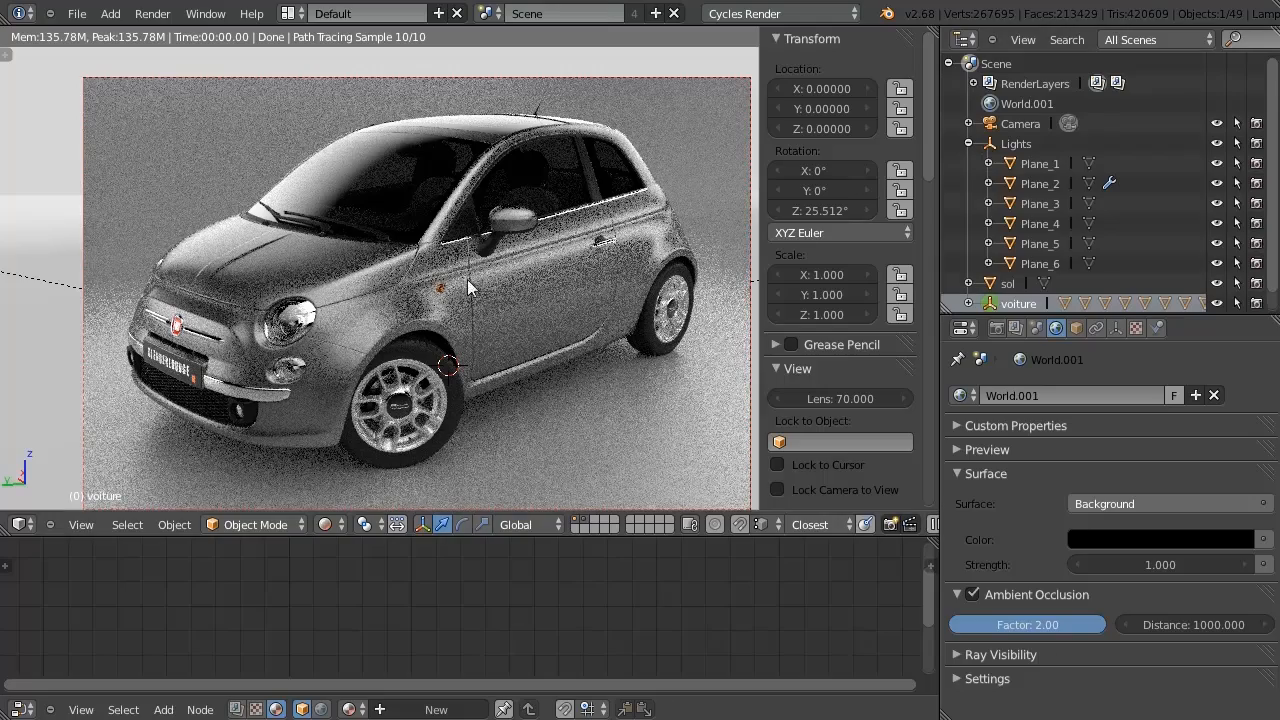
{"action": "scroll", "coordinate": [440, 272], "scroll_direction": "down", "scroll_amount": 4}
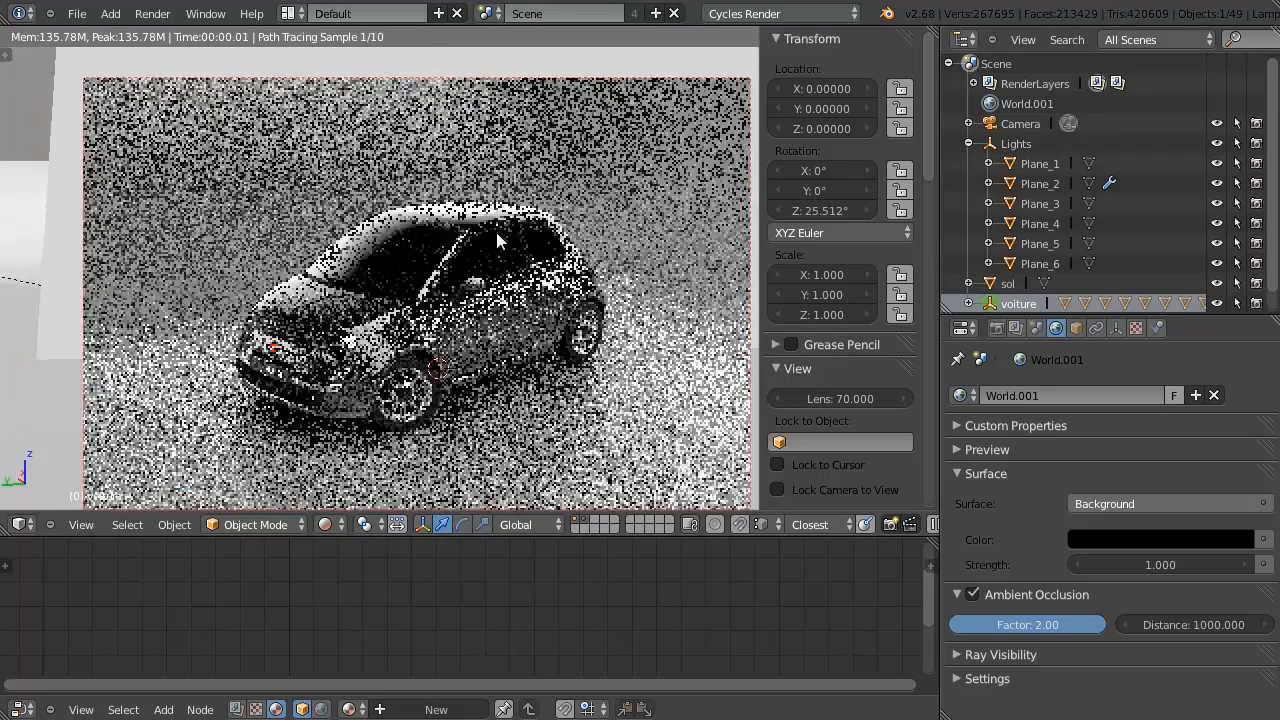
{"action": "left_click", "coordinate": [1040, 163]}
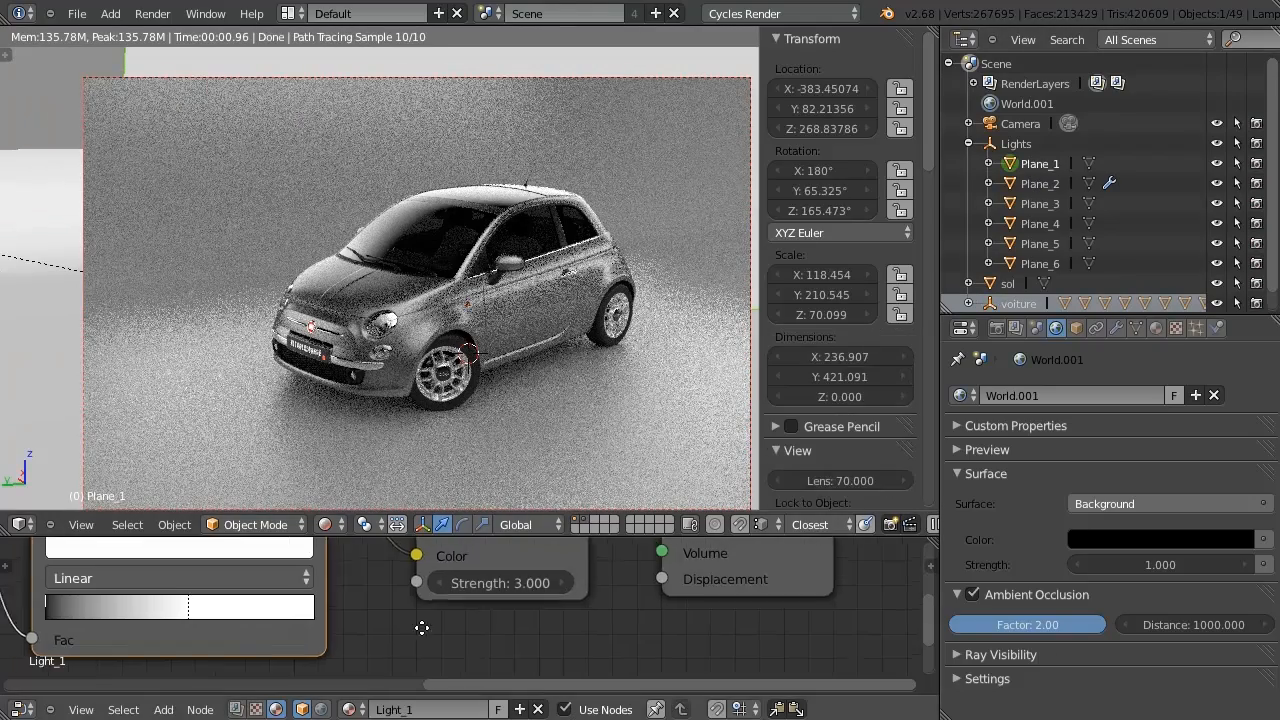
{"action": "scroll", "coordinate": [423, 620], "scroll_direction": "down", "scroll_amount": 5}
{"action": "scroll", "coordinate": [418, 588], "scroll_direction": "up", "scroll_amount": 4}
{"action": "scroll", "coordinate": [418, 588], "scroll_direction": "down", "scroll_amount": 1}
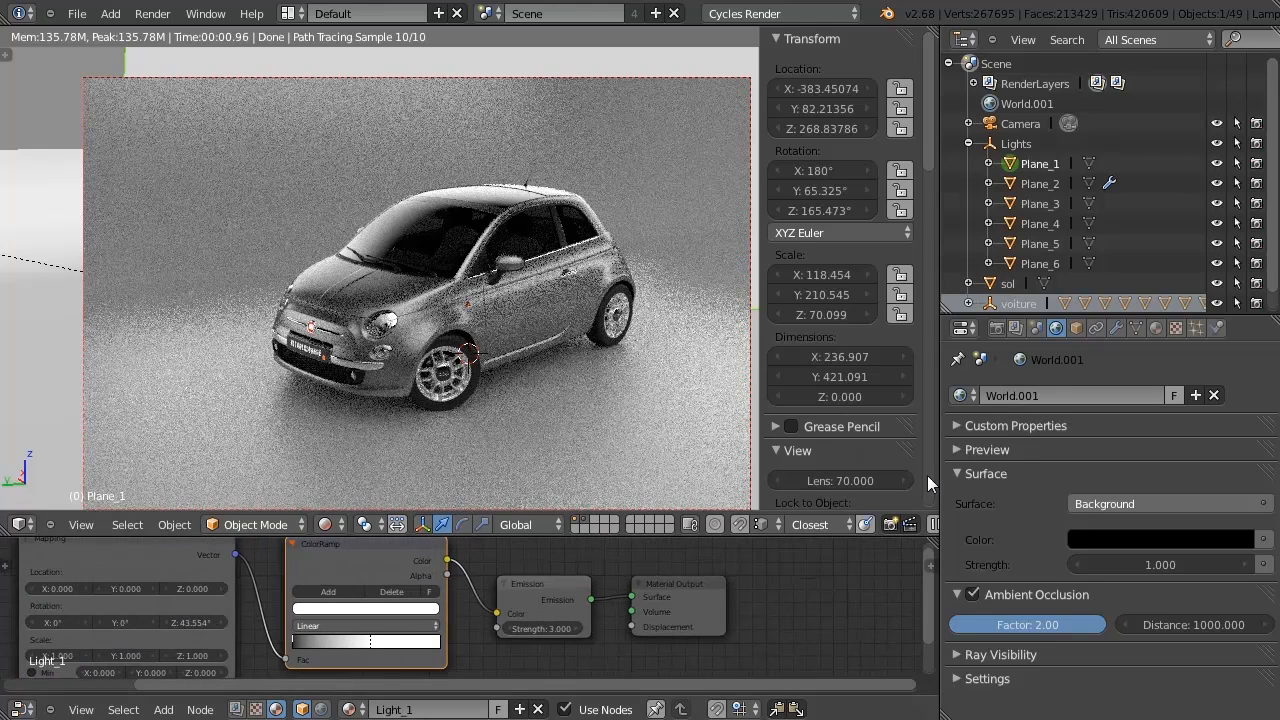
Try making Plane_1 visible to camera rays in its Ray Visibility settings, and turn camera visibility back off.
{"action": "left_click", "coordinate": [1076, 328]}
{"action": "left_click_drag", "start_coordinate": [1271, 508], "coordinate": [1271, 632]}
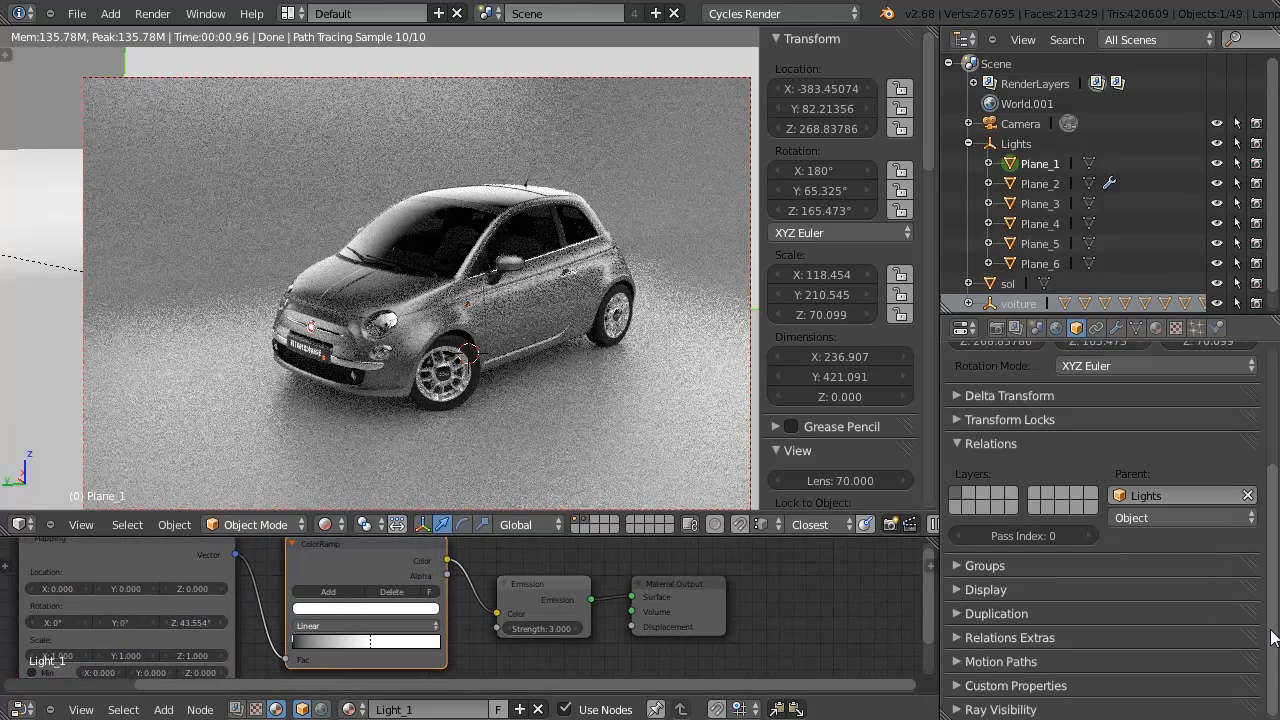
{"action": "scroll", "coordinate": [1237, 677], "scroll_direction": "down", "scroll_amount": 2}
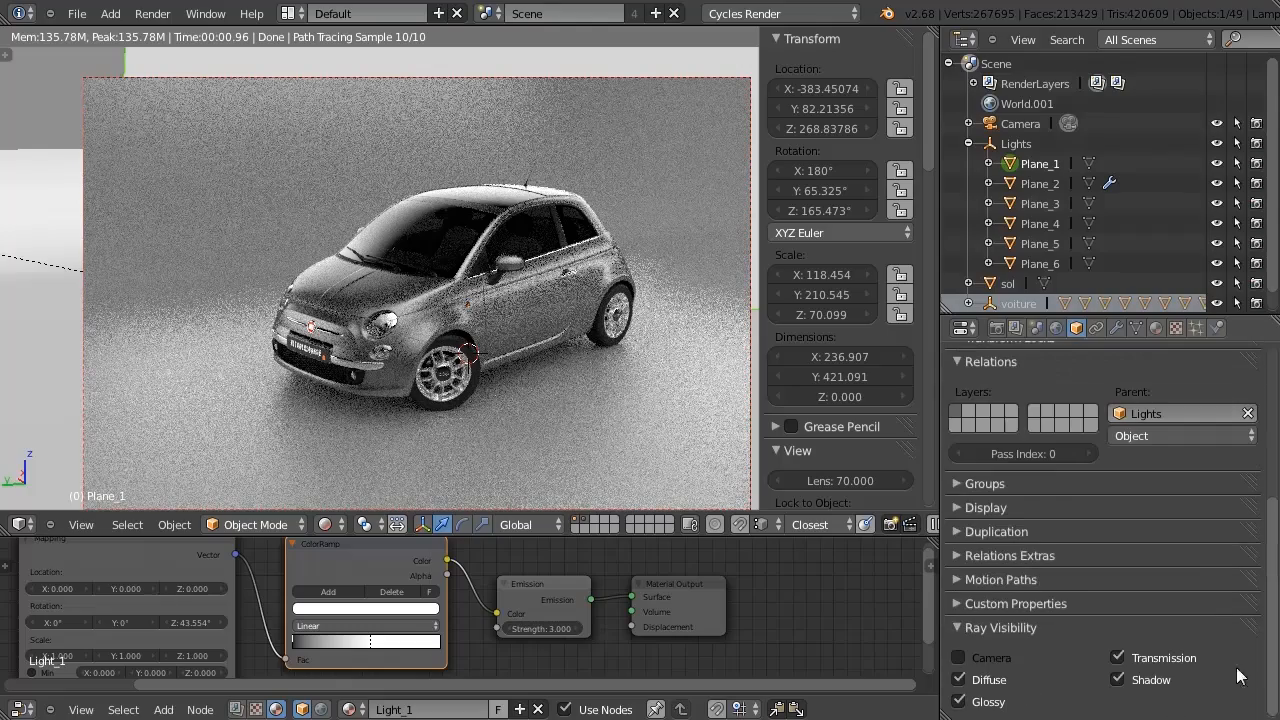
{"action": "left_click", "coordinate": [959, 659]}
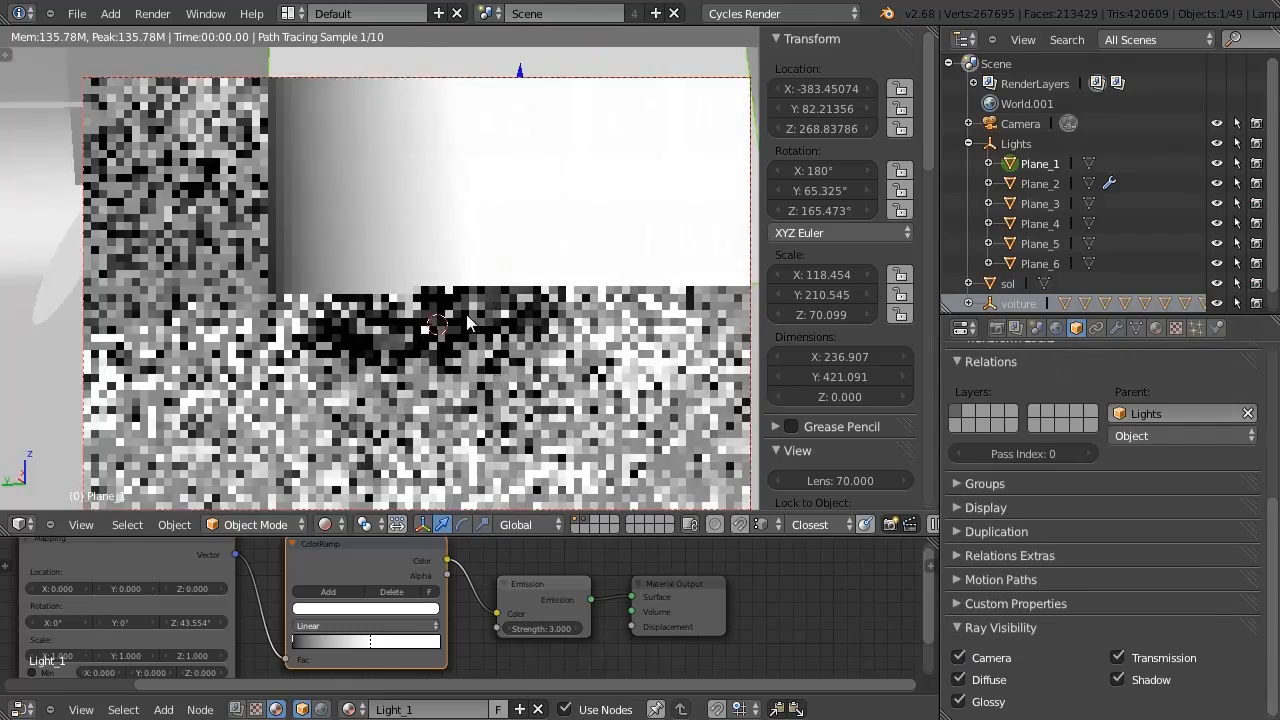
{"action": "middle_click_drag", "start_coordinate": [448, 311], "coordinate": [509, 282]}
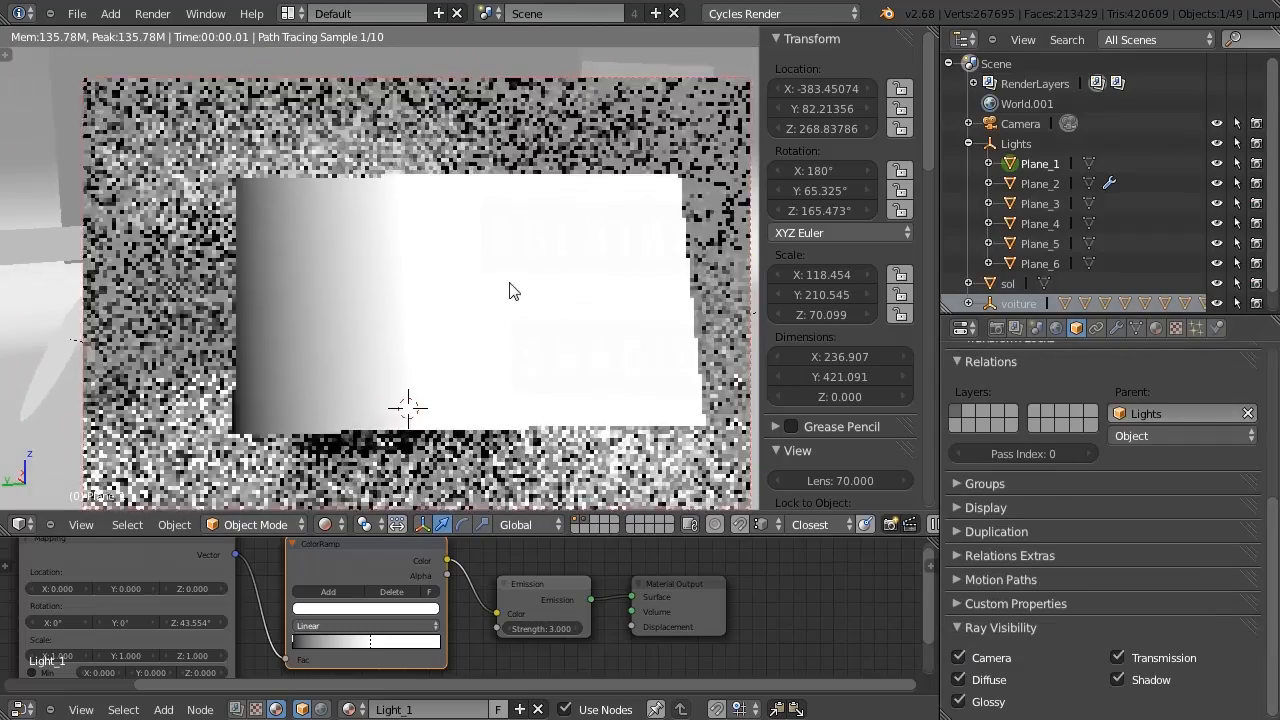
{"action": "left_click", "coordinate": [958, 659]}
{"action": "scroll", "coordinate": [509, 260], "scroll_direction": "up", "scroll_amount": 5}
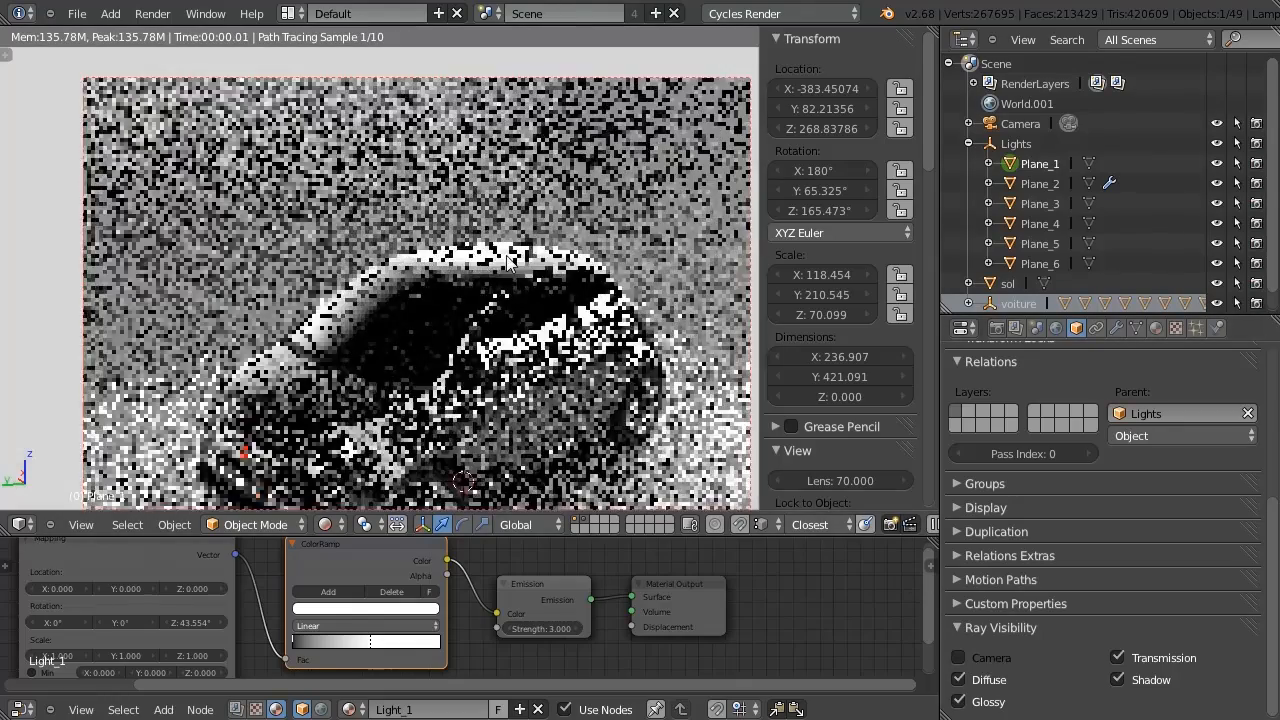
{"action": "scroll", "coordinate": [506, 260], "scroll_direction": "down", "scroll_amount": 5}
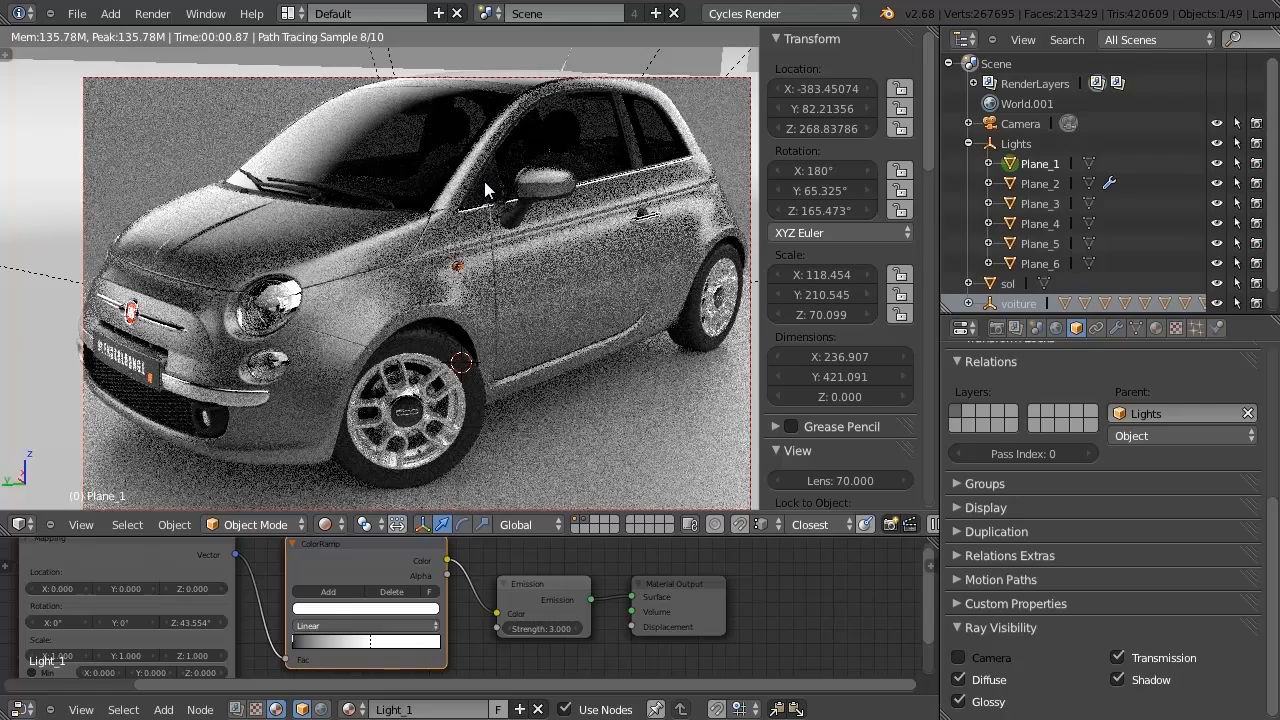
{"action": "scroll", "coordinate": [484, 181], "scroll_direction": "down", "scroll_amount": 1}
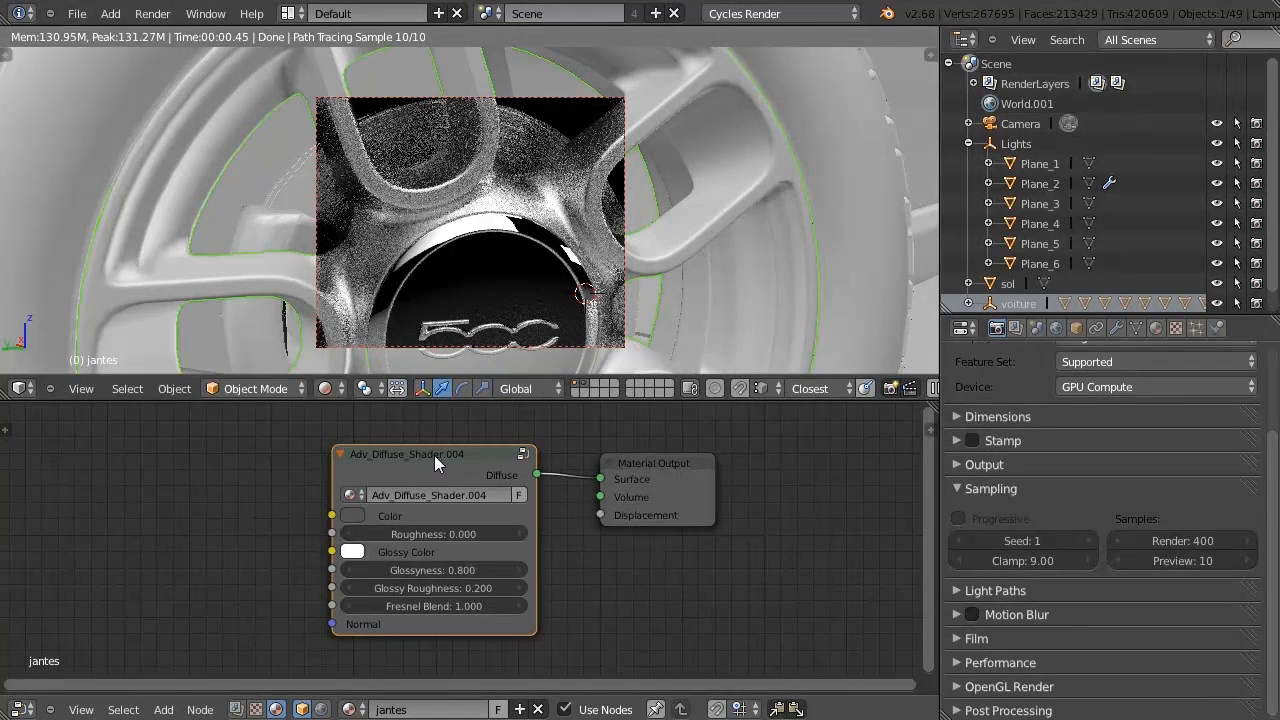
Examine the nodes inside the jantes material's Adv_Diffuse_Shader.004 group in a maximized node editor, and return to the normal layout.
{"action": "key", "text": "g"}
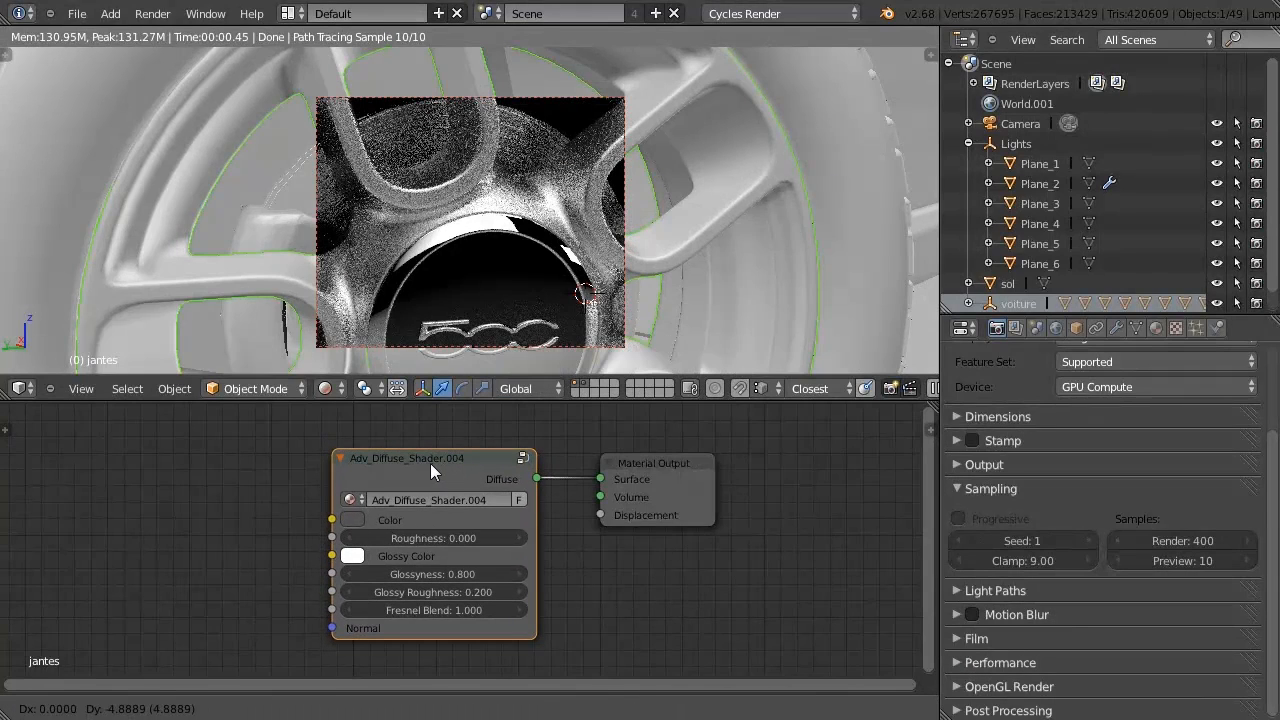
{"action": "left_click", "coordinate": [431, 470]}
{"action": "key", "text": "Tab"}
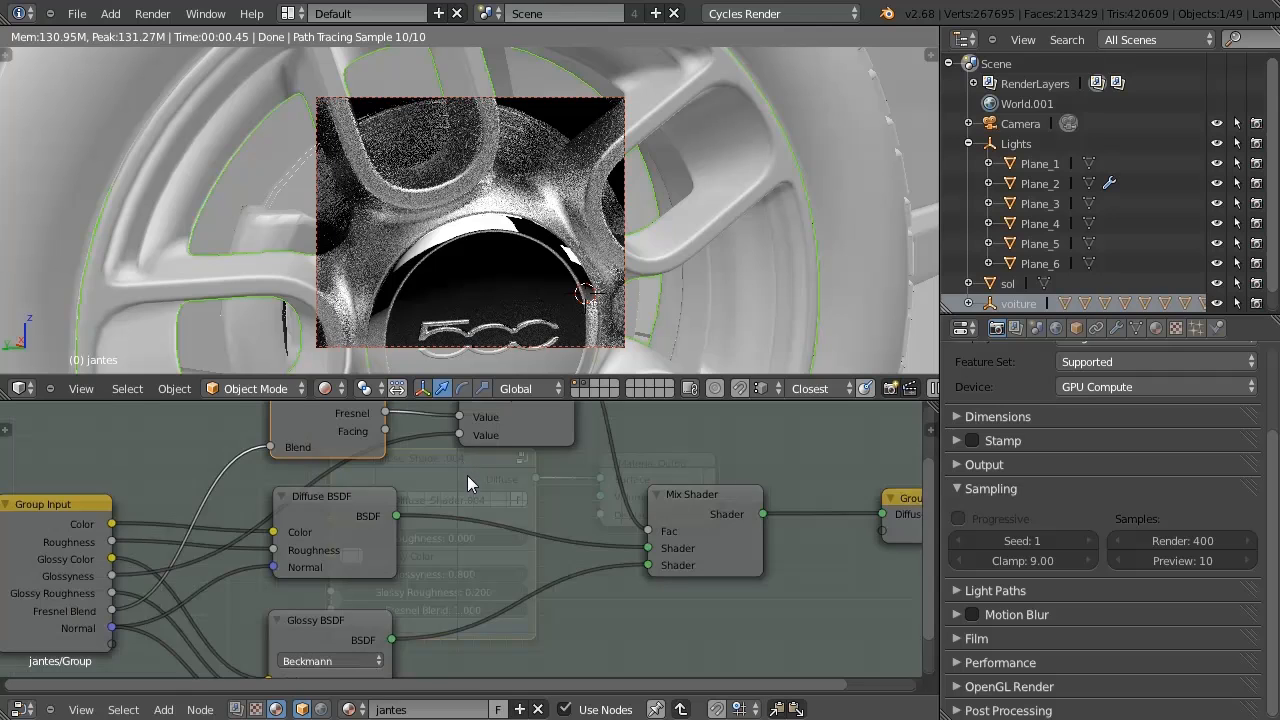
{"action": "key", "text": "ctrl+Up"}
{"action": "left_click_drag", "start_coordinate": [488, 303], "coordinate": [480, 312]}
{"action": "left_click_drag", "start_coordinate": [475, 467], "coordinate": [473, 470]}
{"action": "left_click_drag", "start_coordinate": [443, 145], "coordinate": [460, 156]}
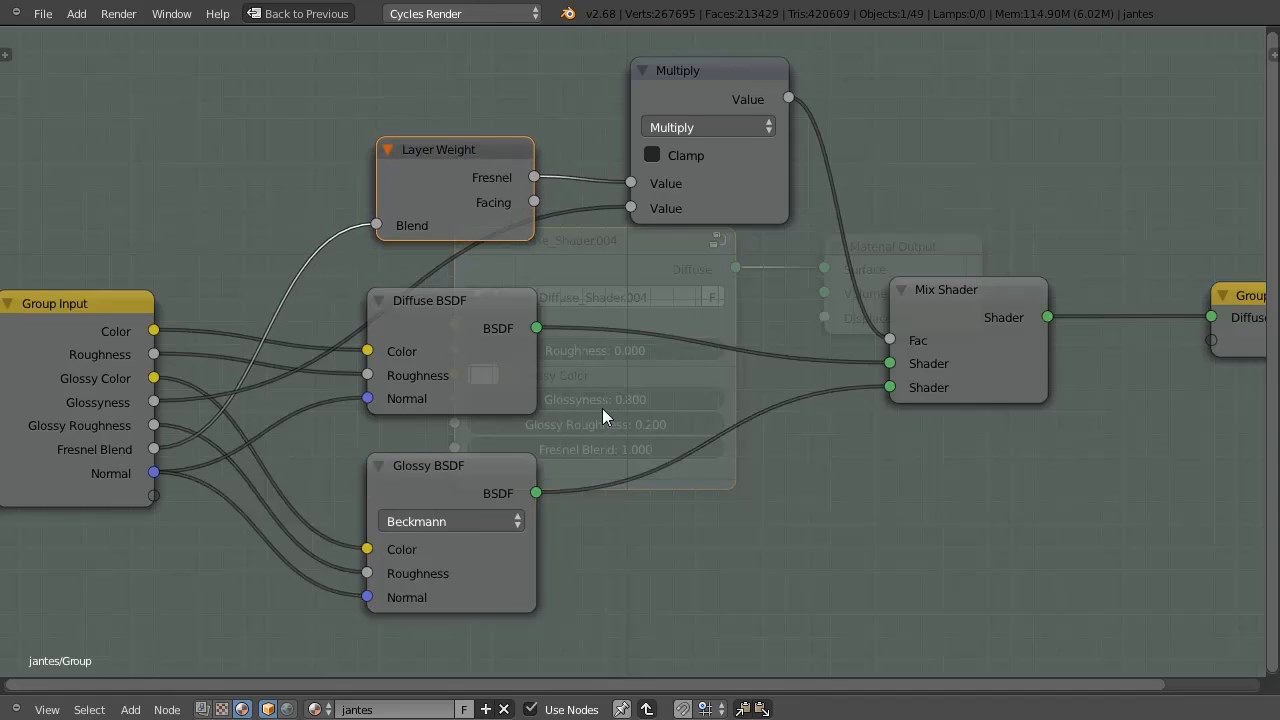
{"action": "key", "text": "Tab"}
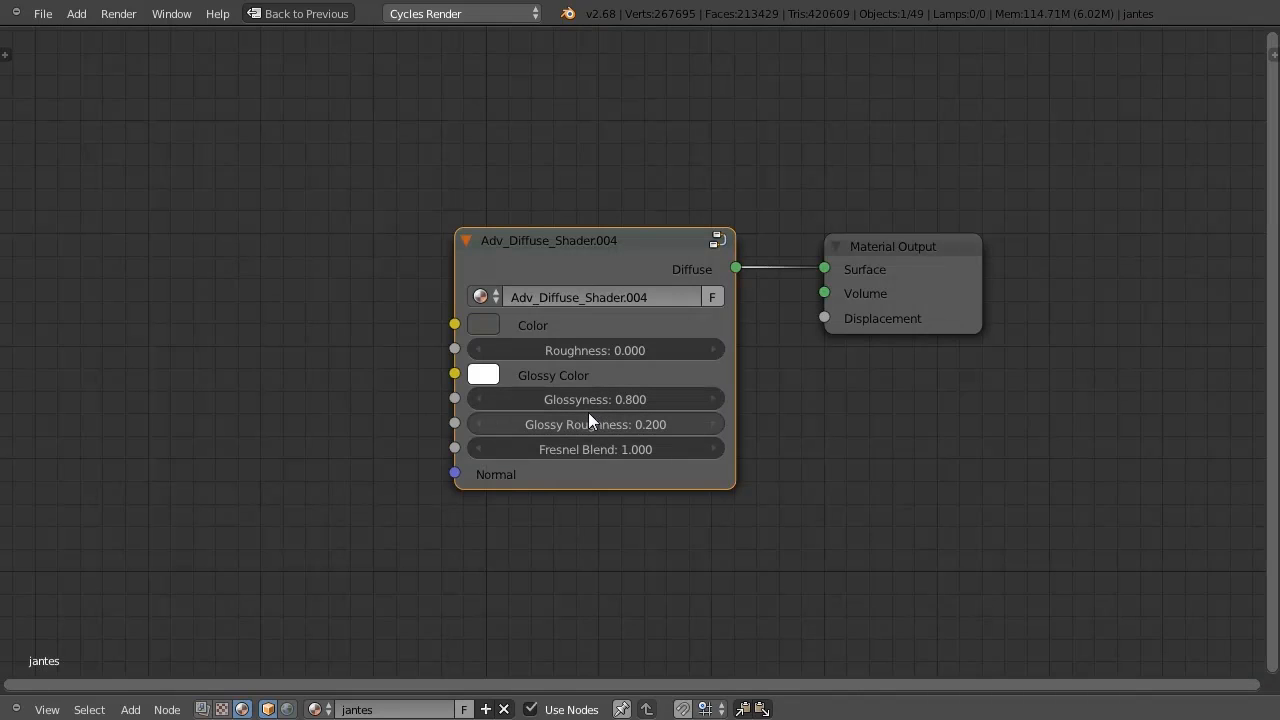
{"action": "key", "text": "ctrl+Up"}
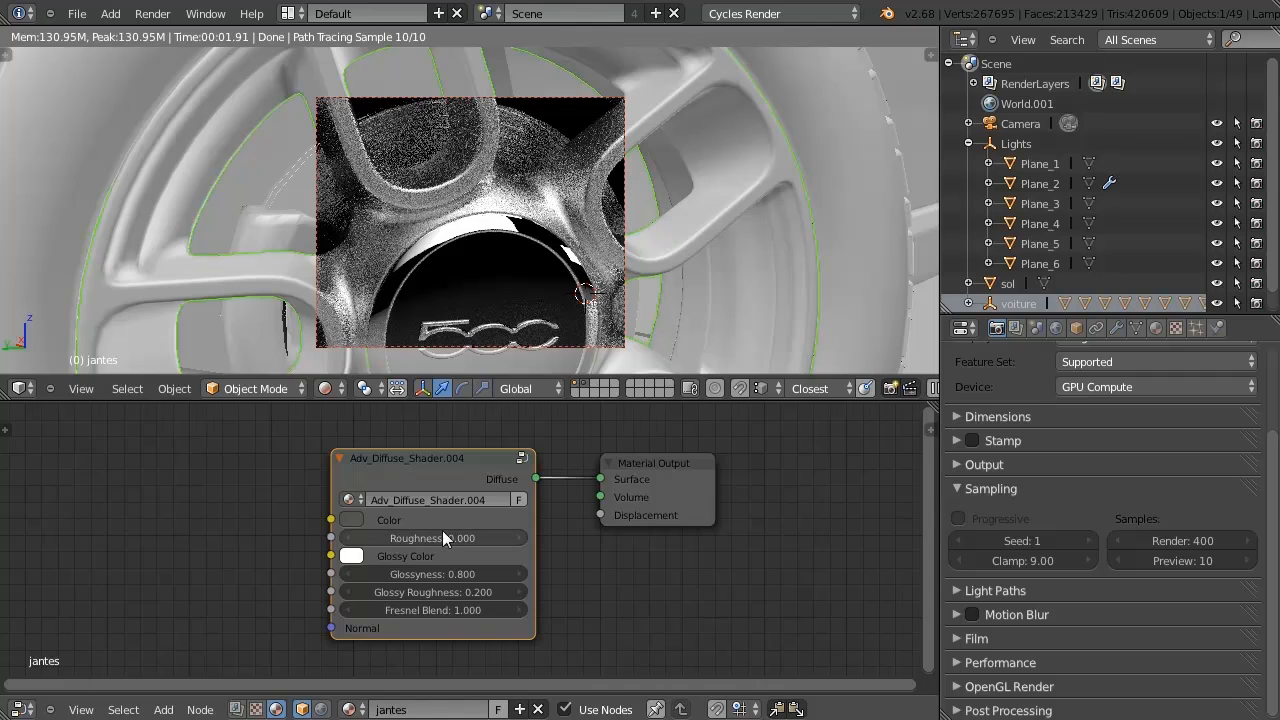
Compare the rim preview with the jantes shader's Glossyness at 0 and 1, and restore it to 0.8.
{"action": "scroll", "coordinate": [353, 520], "scroll_direction": "up", "scroll_amount": 2}
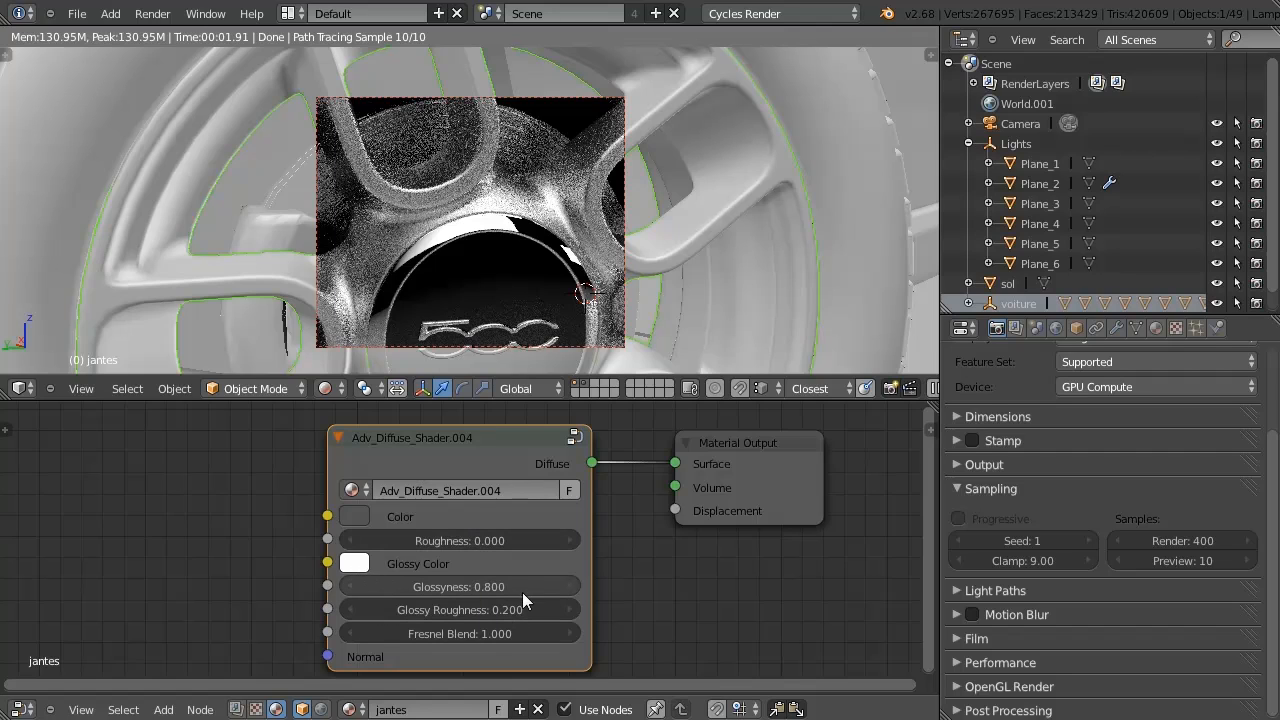
{"action": "left_click_drag", "start_coordinate": [484, 585], "coordinate": [283, 597]}
{"action": "left_click_drag", "start_coordinate": [184, 607], "coordinate": [471, 623]}
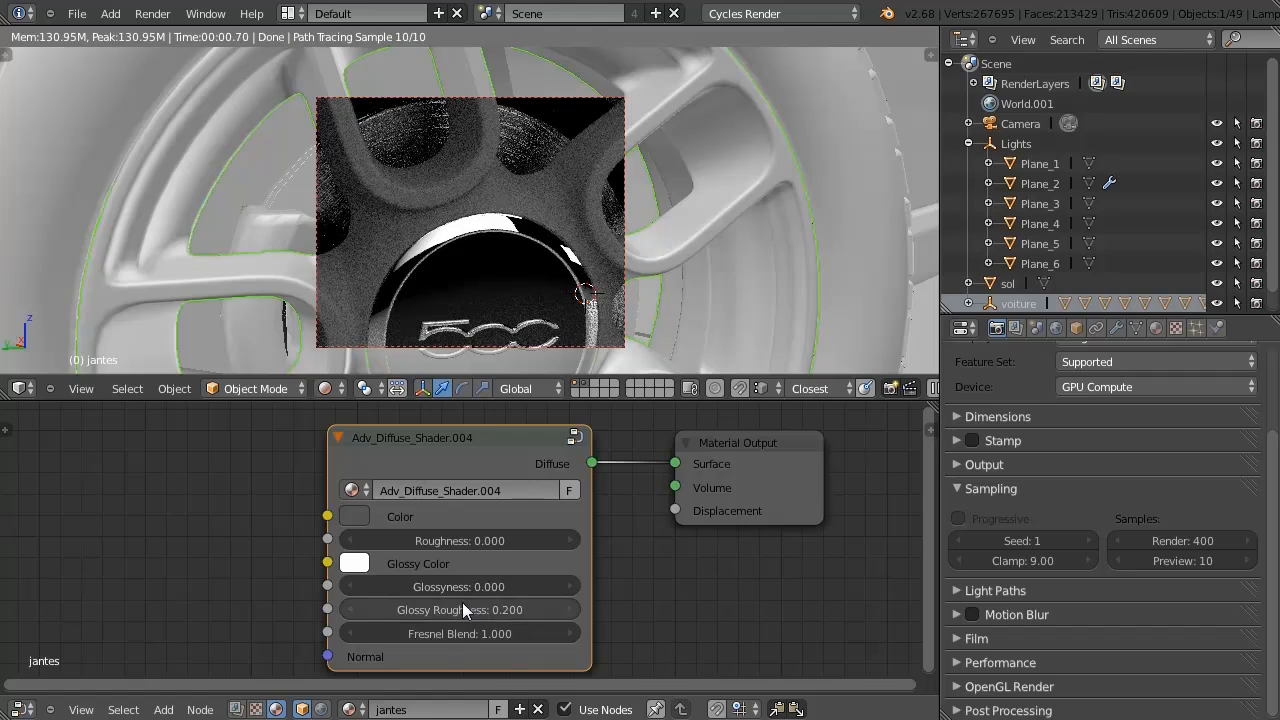
{"action": "left_click_drag", "start_coordinate": [419, 589], "coordinate": [990, 634]}
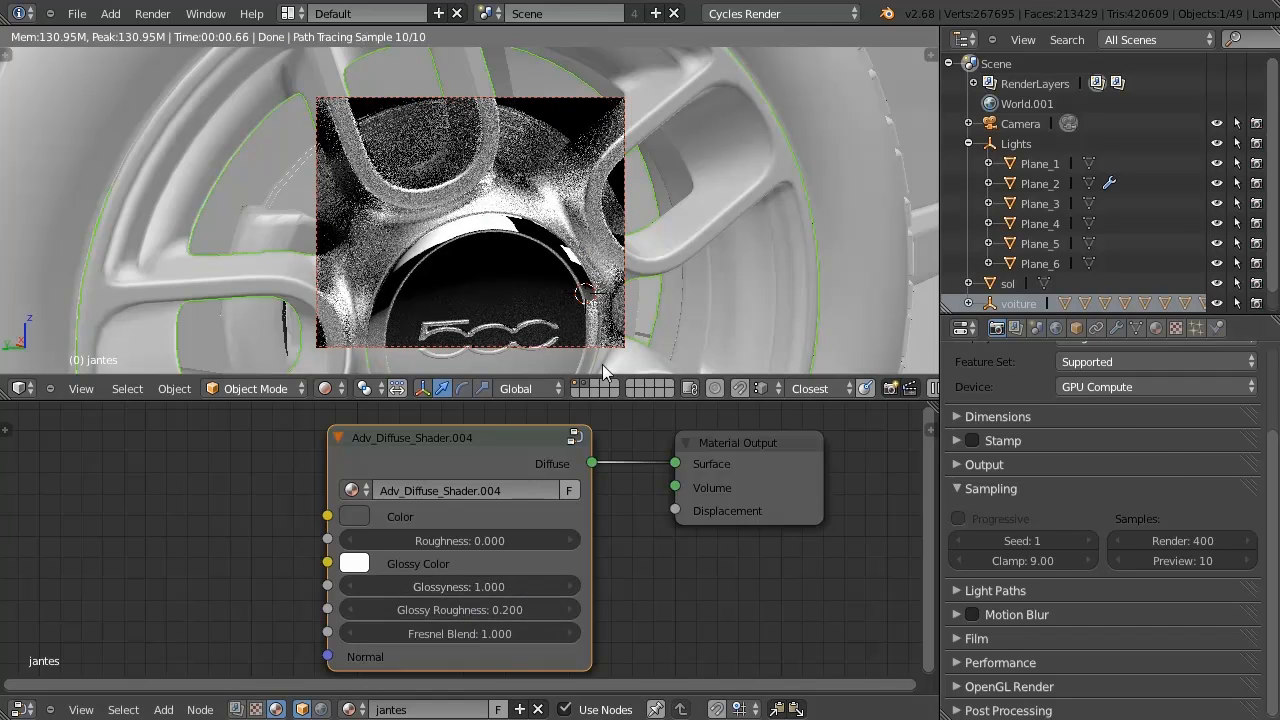
{"action": "left_click", "coordinate": [466, 586]}
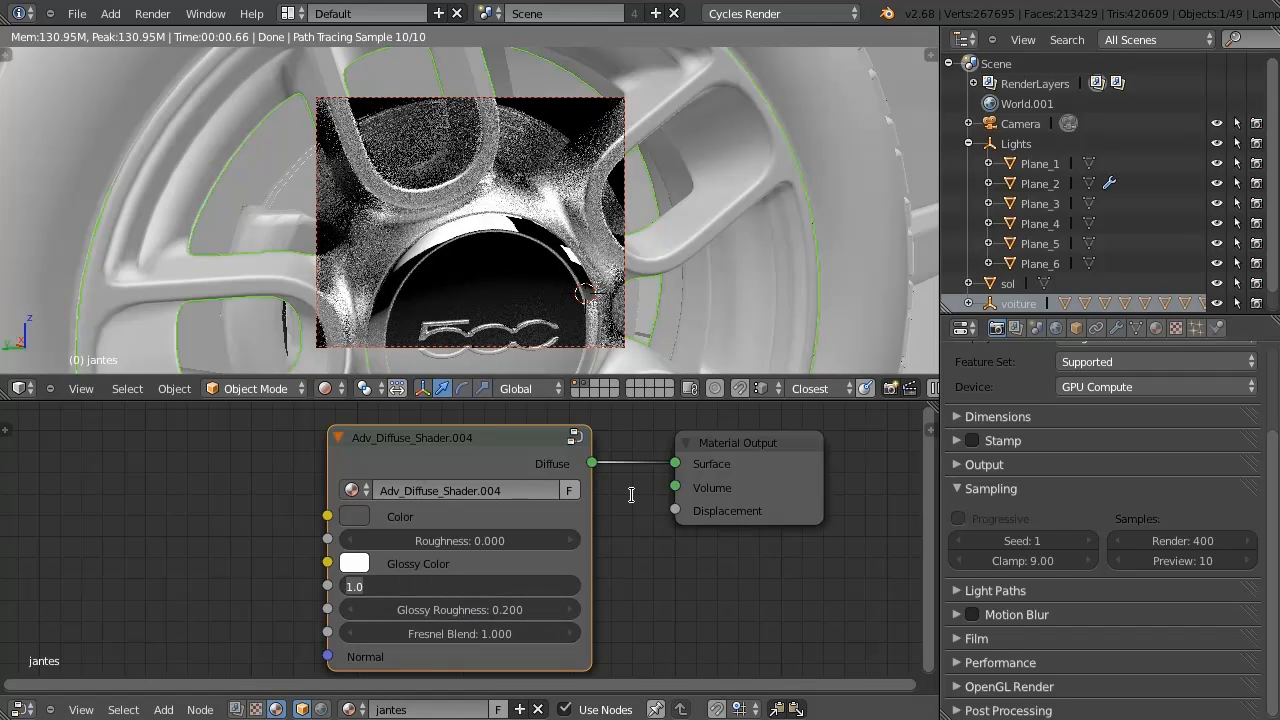
{"action": "type", "text": ".8"}
{"action": "key", "text": "Return"}
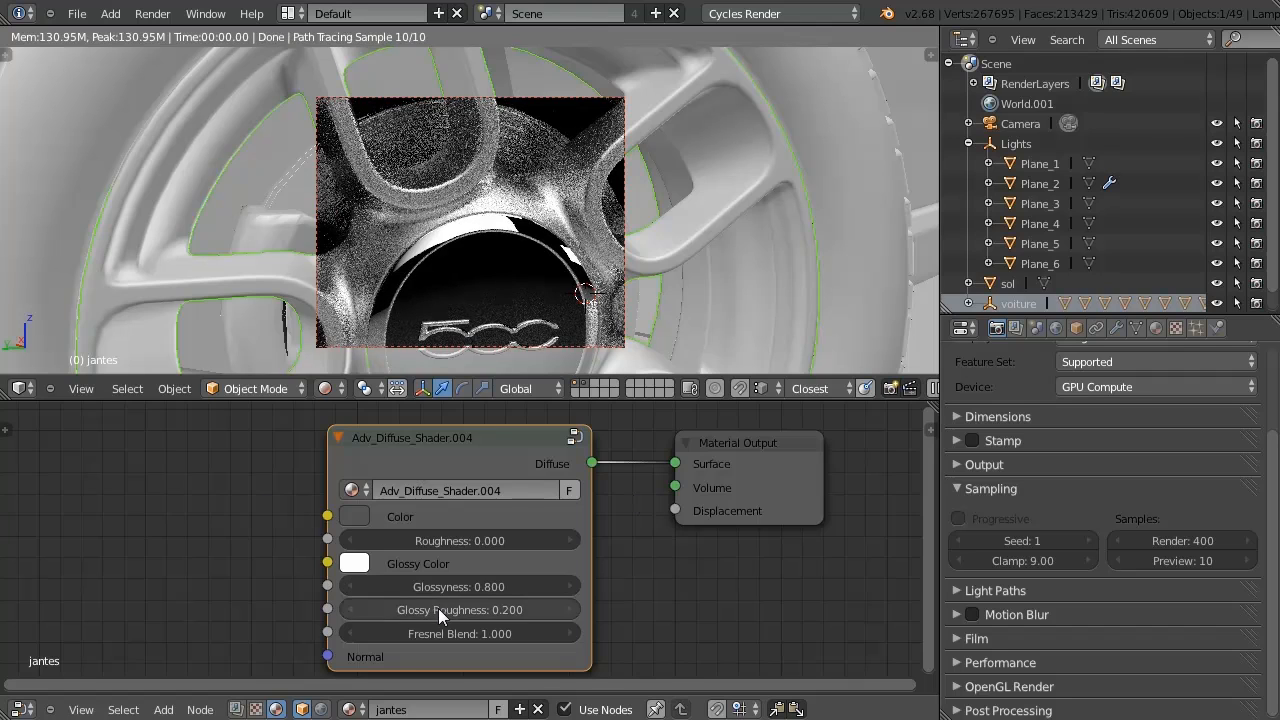
Try Glossy Roughness at 0.1 and 0 and Fresnel Blend at 0 on the rim shader, restoring them to 0.2 and 1.
{"action": "left_click", "coordinate": [351, 610]}
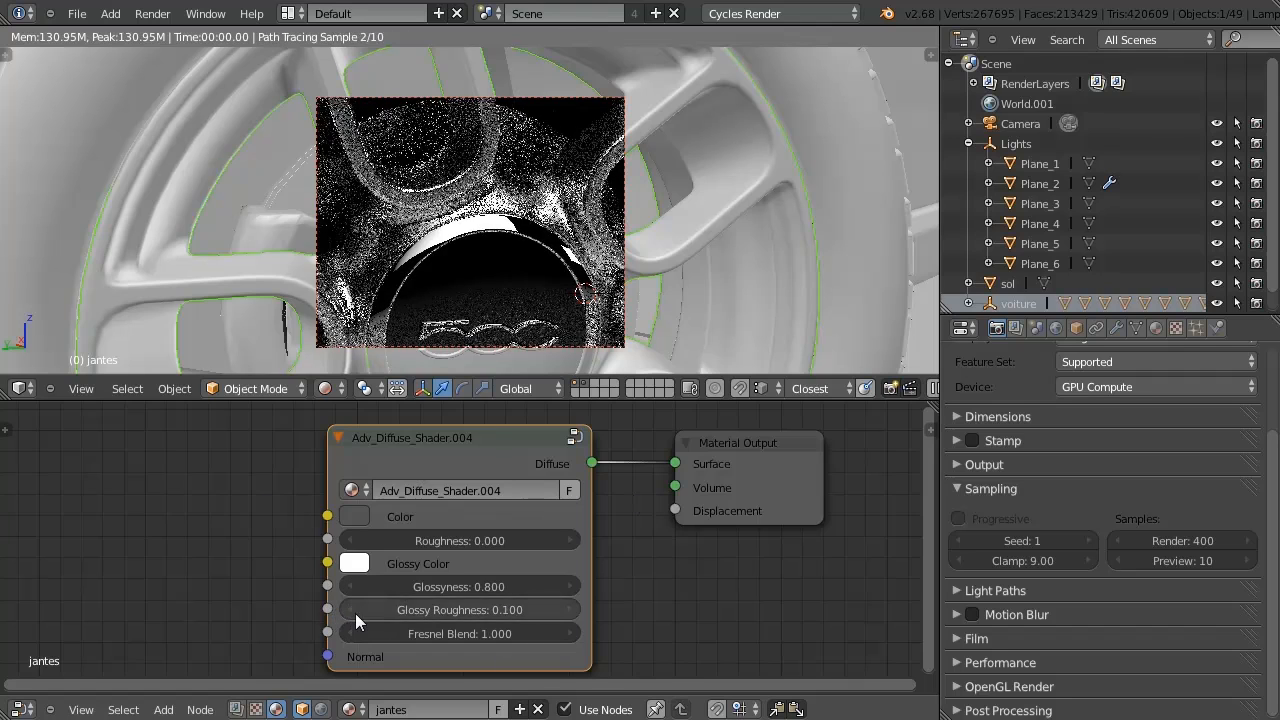
{"action": "left_click", "coordinate": [355, 612]}
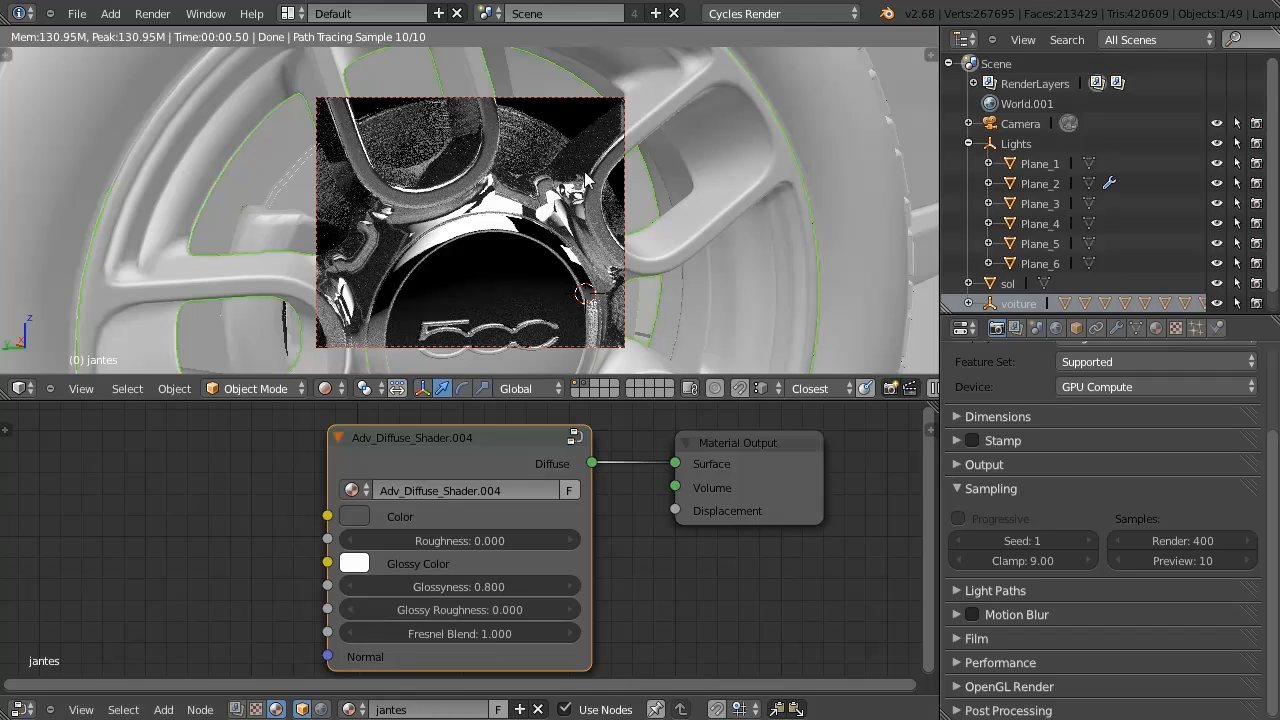
{"action": "left_click", "coordinate": [571, 610]}
{"action": "left_click", "coordinate": [571, 610]}
{"action": "left_click", "coordinate": [573, 612]}
{"action": "left_click", "coordinate": [346, 609]}
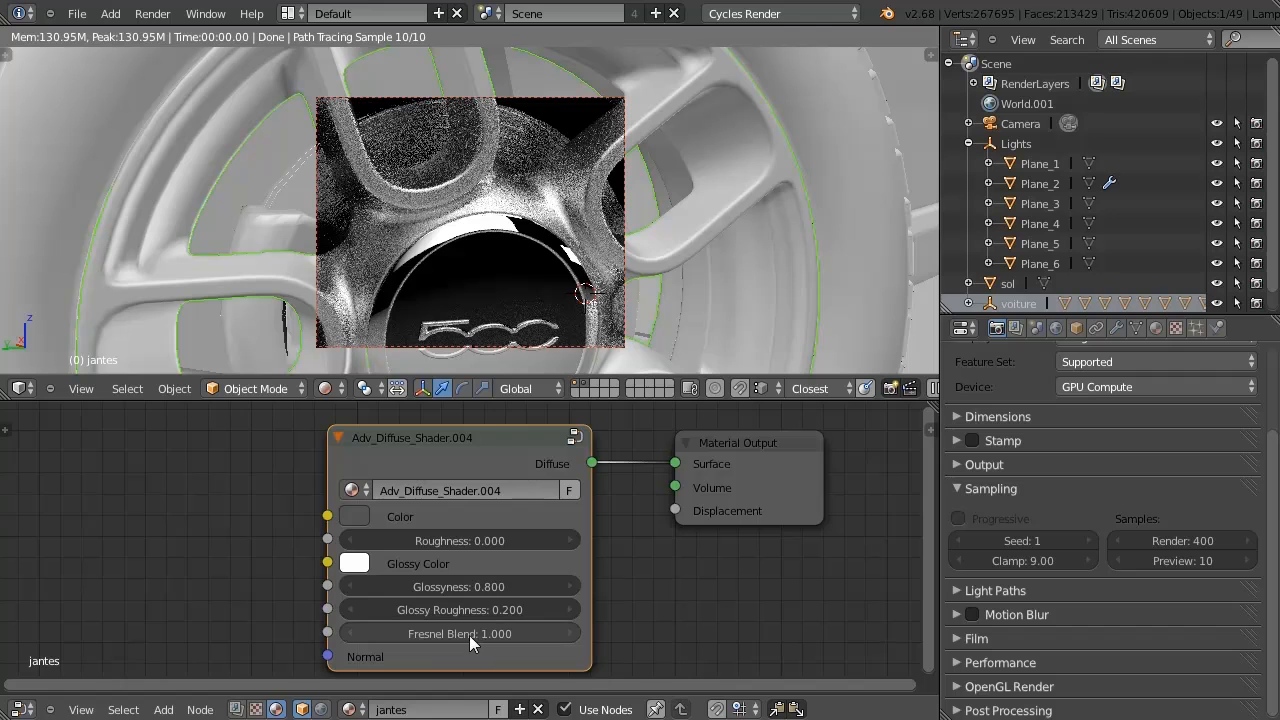
{"action": "left_click_drag", "start_coordinate": [472, 636], "coordinate": [8, 678]}
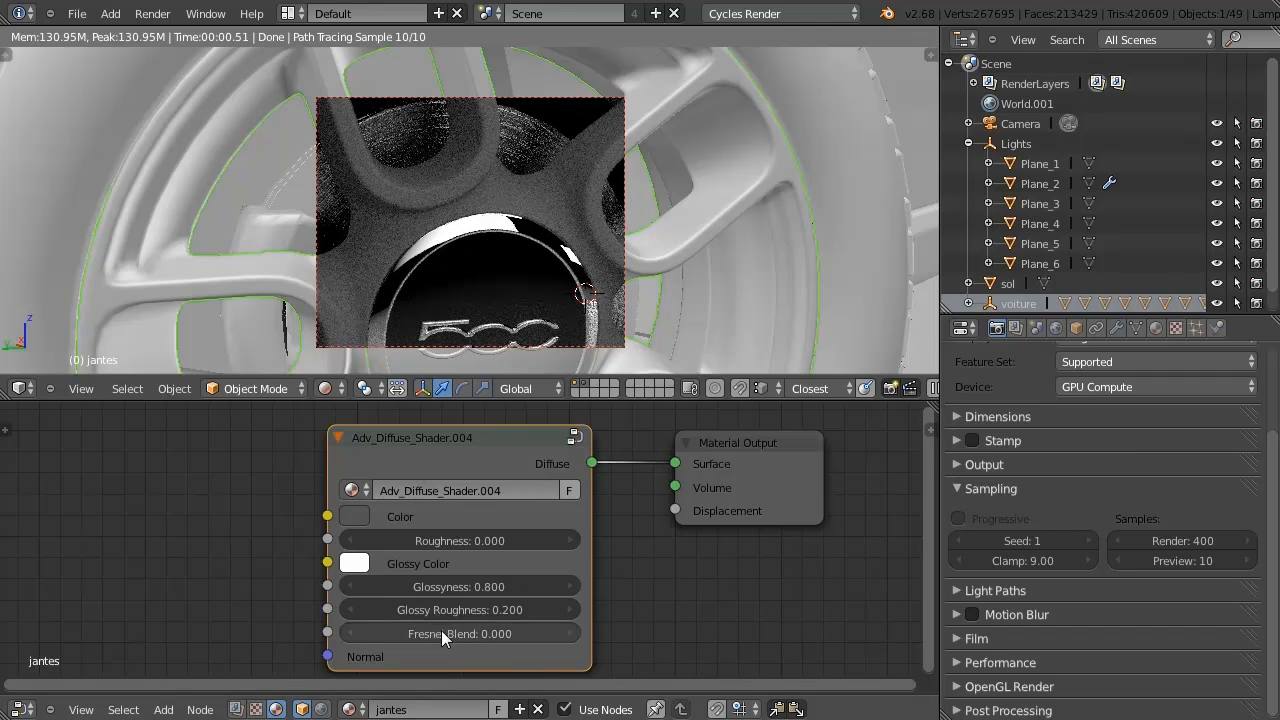
{"action": "left_click_drag", "start_coordinate": [441, 633], "coordinate": [547, 628]}
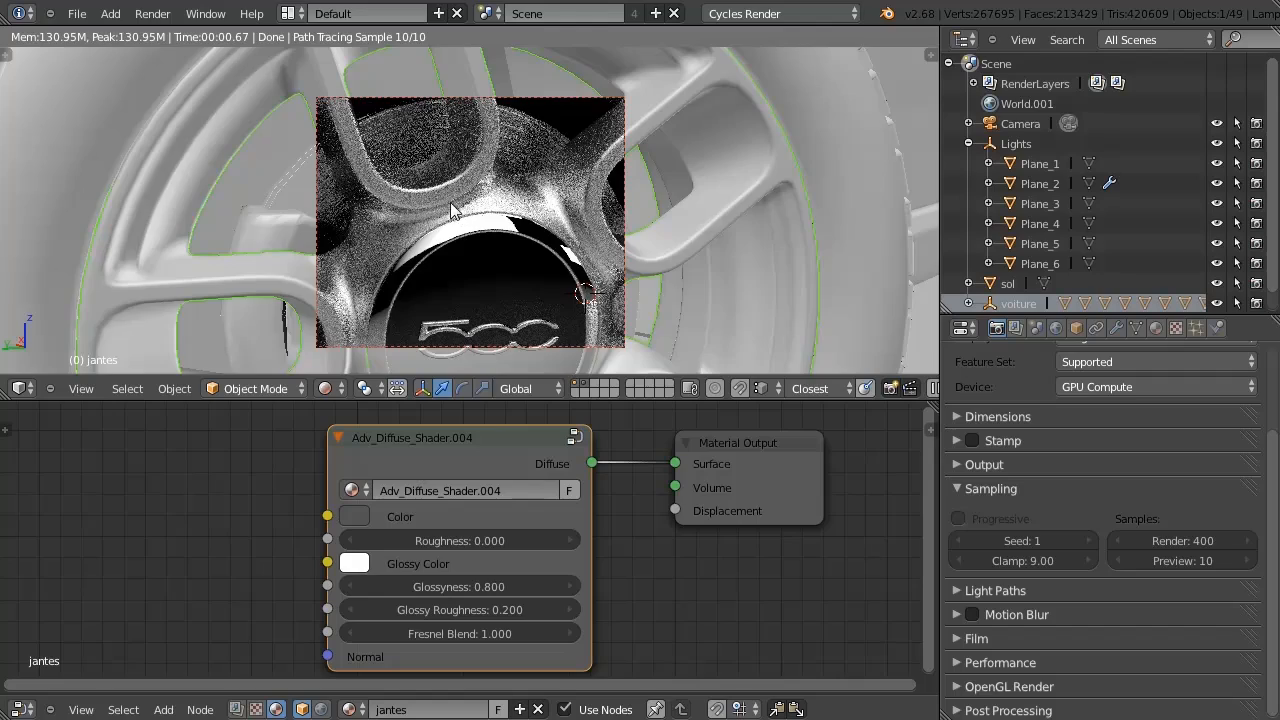
Select the brake disc behind the rim spokes and examine its disques_frein material's texture coordinate, mapping, image texture and bump nodes.
{"action": "scroll", "coordinate": [451, 210], "scroll_direction": "up", "scroll_amount": 2}
{"action": "scroll", "coordinate": [470, 222], "scroll_direction": "up", "scroll_amount": 2}
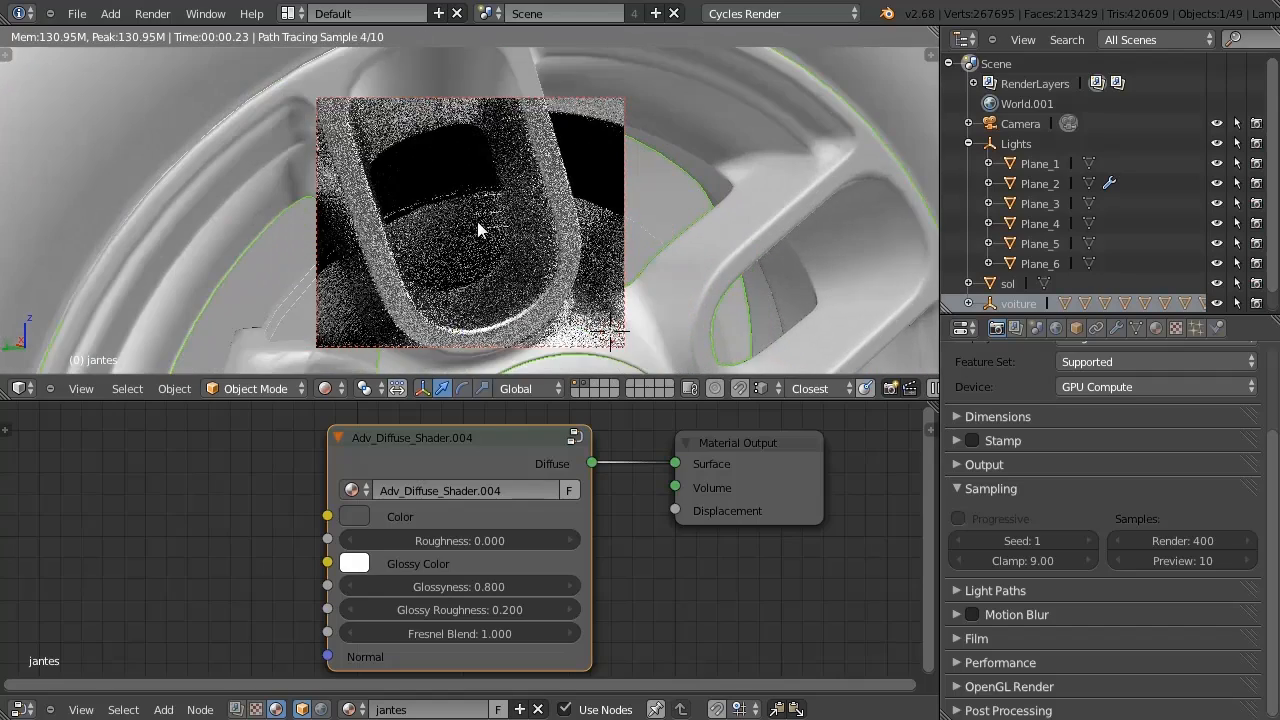
{"action": "scroll", "coordinate": [477, 222], "scroll_direction": "up", "scroll_amount": 1}
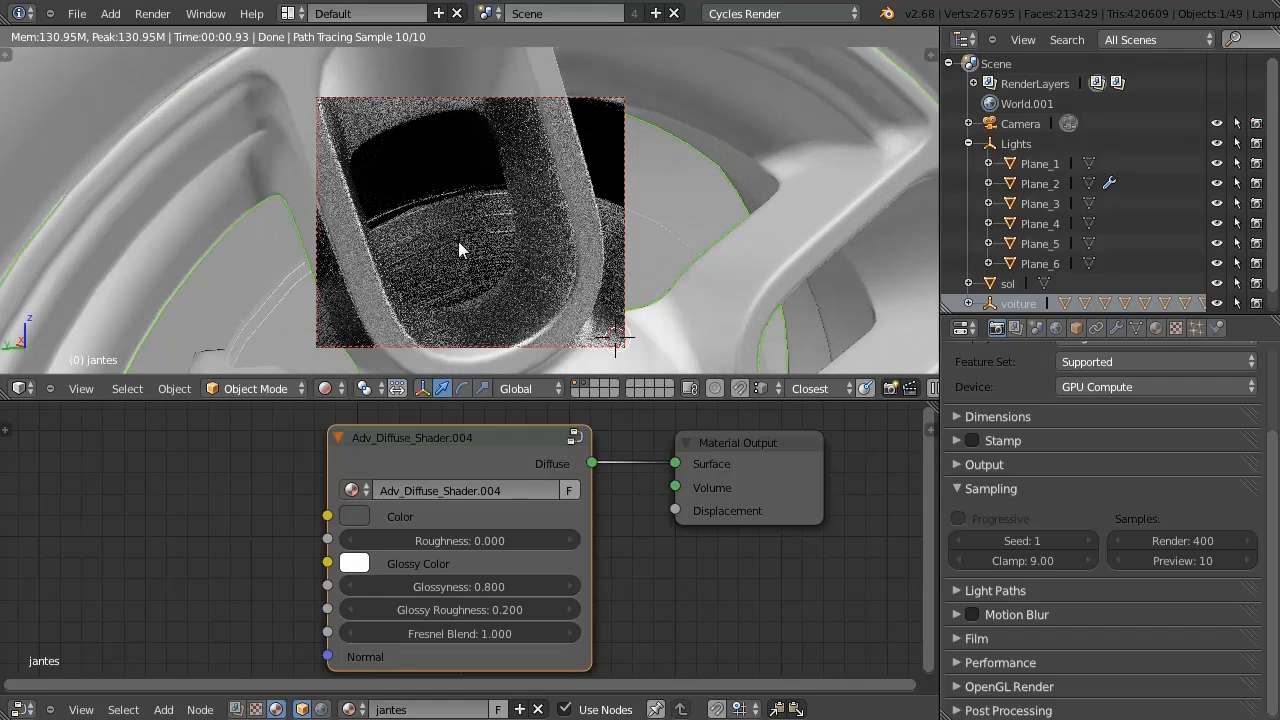
{"action": "right_click", "coordinate": [450, 263]}
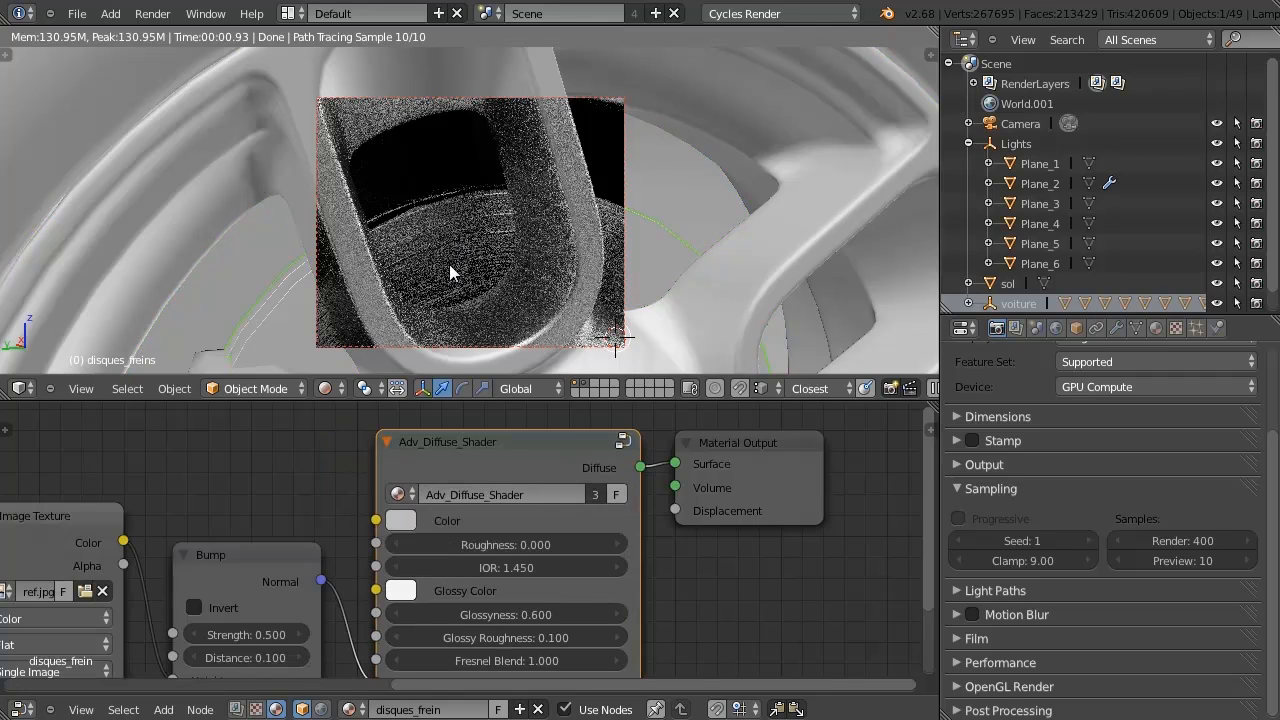
{"action": "middle_click_drag", "start_coordinate": [364, 515], "coordinate": [645, 459]}
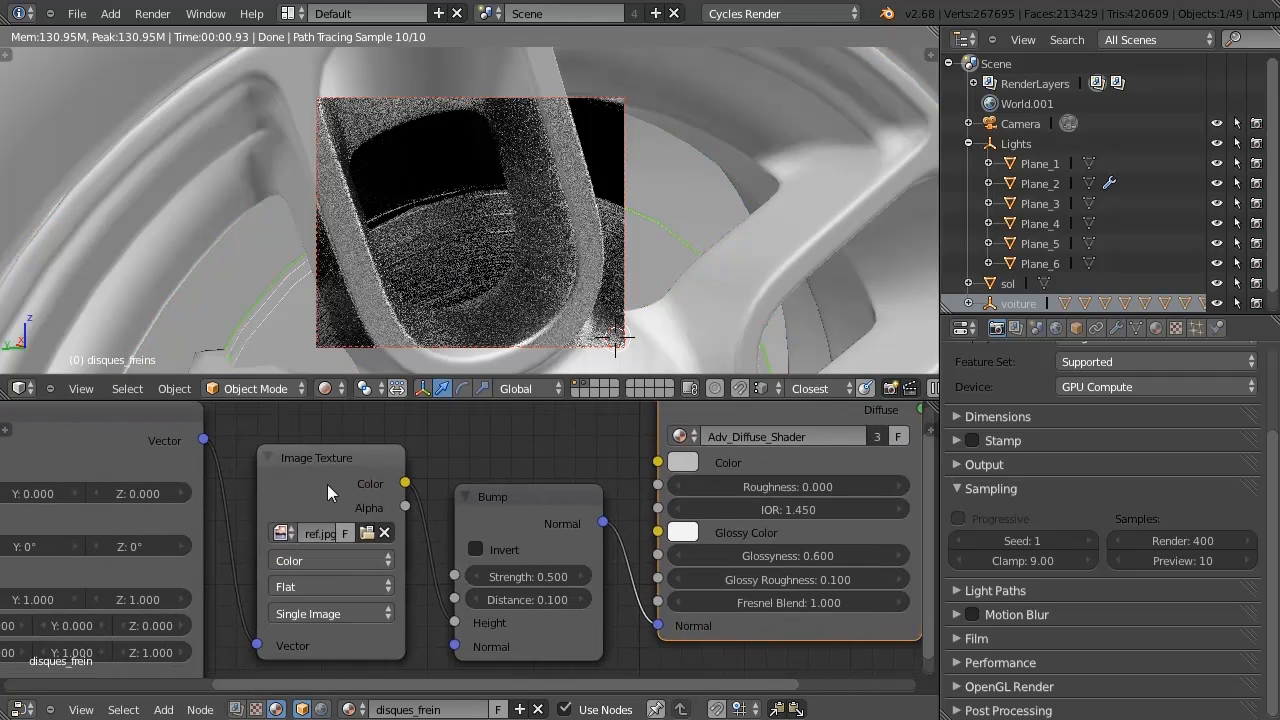
{"action": "left_click", "coordinate": [338, 464]}
{"action": "left_click_drag", "start_coordinate": [520, 502], "coordinate": [525, 498]}
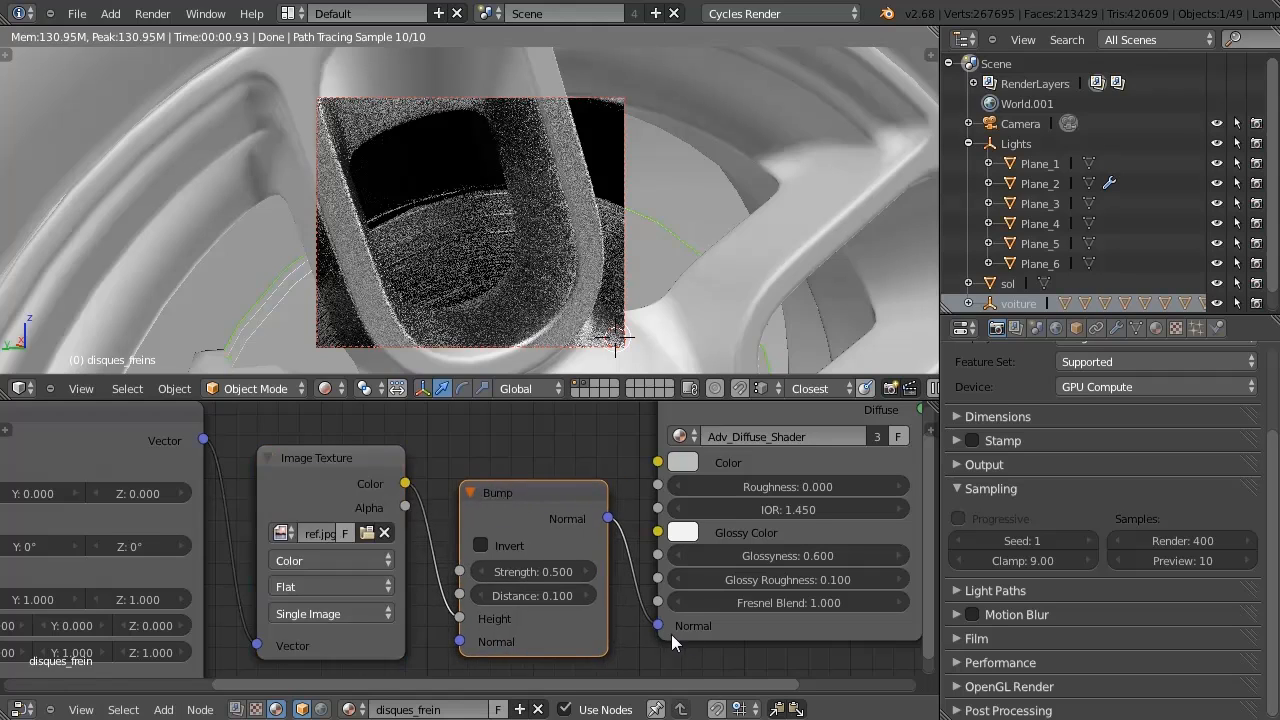
{"action": "middle_click_drag", "start_coordinate": [226, 510], "coordinate": [550, 549]}
{"action": "middle_click_drag", "start_coordinate": [108, 586], "coordinate": [252, 503]}
{"action": "left_click_drag", "start_coordinate": [227, 514], "coordinate": [184, 525]}
{"action": "middle_click_drag", "start_coordinate": [664, 522], "coordinate": [545, 523]}
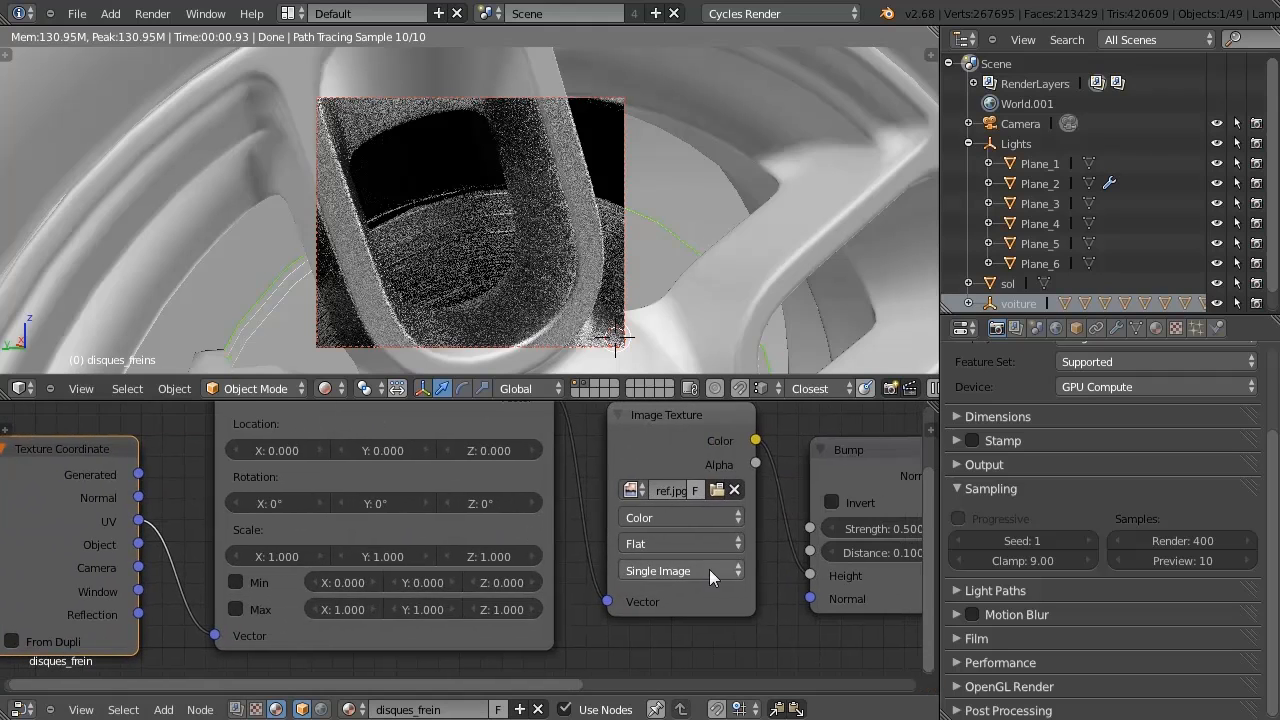
{"action": "middle_click_drag", "start_coordinate": [709, 569], "coordinate": [502, 565]}
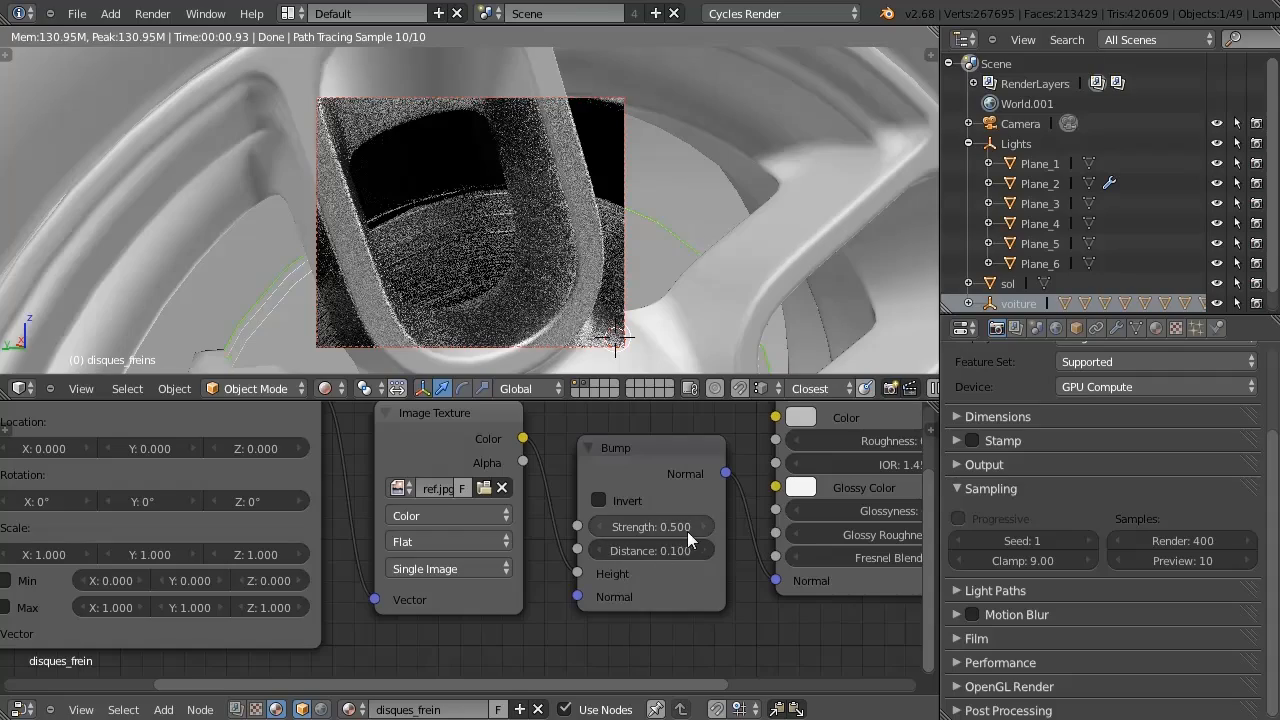
Examine the brake disc's bumped surface behind the rim spokes in the Cycles preview.
{"action": "middle_click_drag", "start_coordinate": [534, 243], "coordinate": [759, 160]}
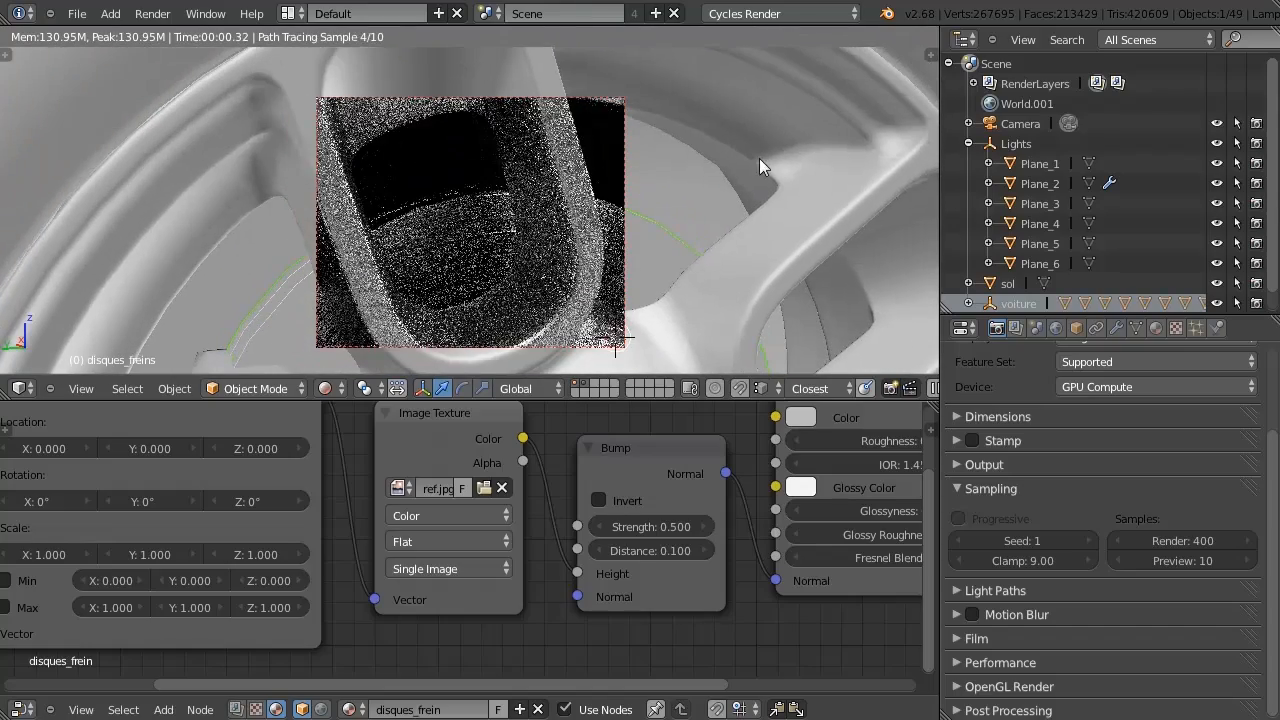
{"action": "middle_click_drag", "start_coordinate": [500, 300], "coordinate": [550, 226], "text": "shift"}
{"action": "middle_click_drag", "start_coordinate": [650, 222], "coordinate": [532, 236], "text": "shift"}
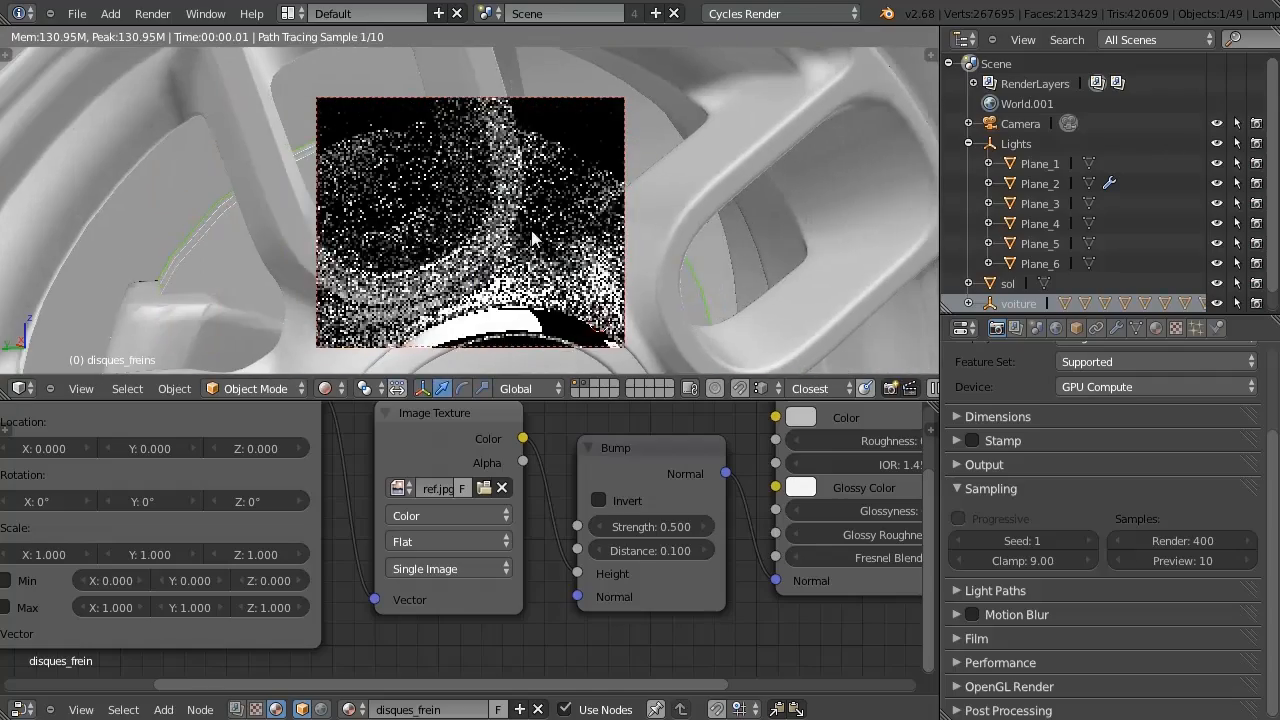
{"action": "middle_click_drag", "start_coordinate": [446, 176], "coordinate": [481, 217], "text": "shift"}
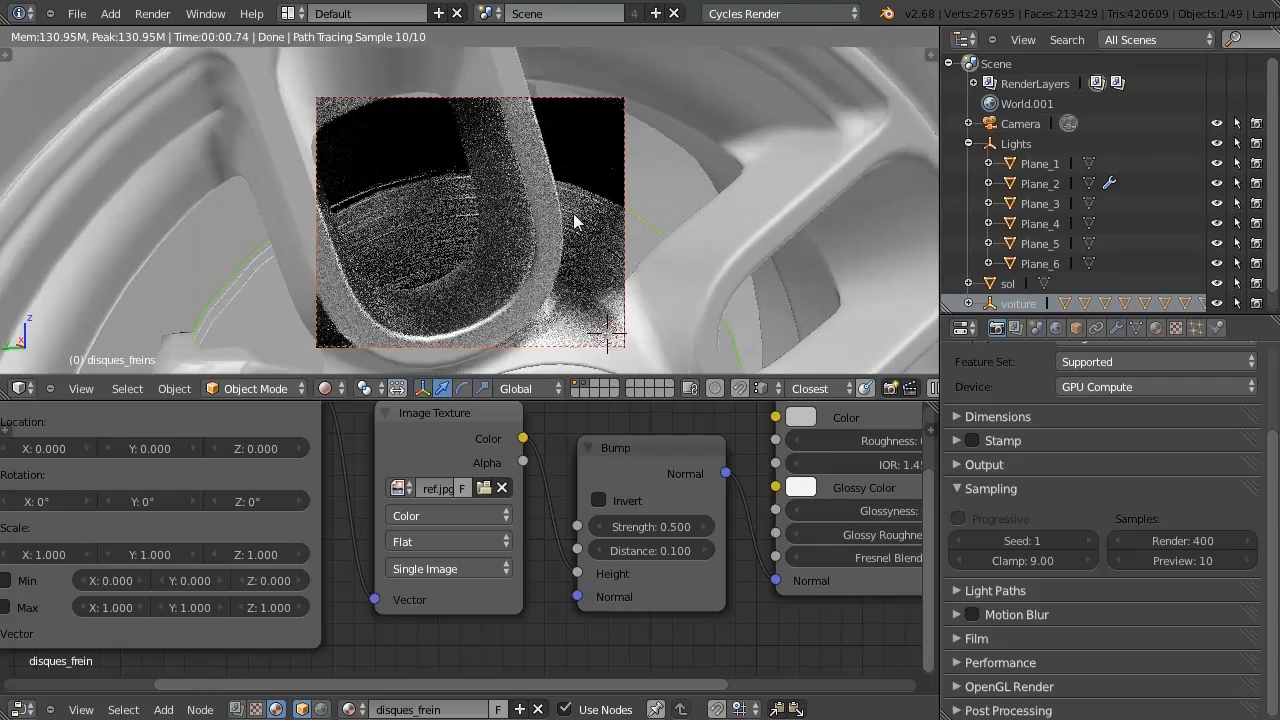
Select the front tyre and examine its pneux material's image texture, bump, mapping and texture coordinate nodes.
{"action": "scroll", "coordinate": [573, 214], "scroll_direction": "down", "scroll_amount": 10}
{"action": "middle_click_drag", "start_coordinate": [650, 212], "coordinate": [495, 205]}
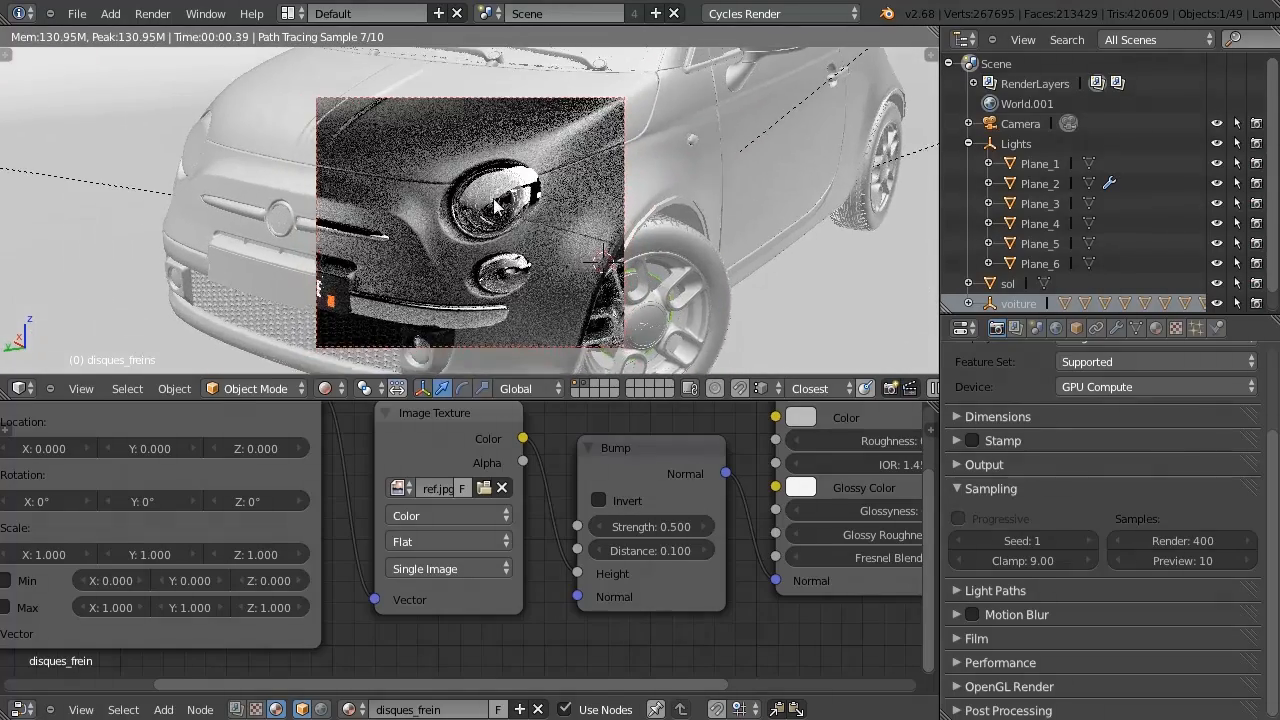
{"action": "scroll", "coordinate": [495, 205], "scroll_direction": "up", "scroll_amount": 5}
{"action": "scroll", "coordinate": [460, 205], "scroll_direction": "down", "scroll_amount": 4}
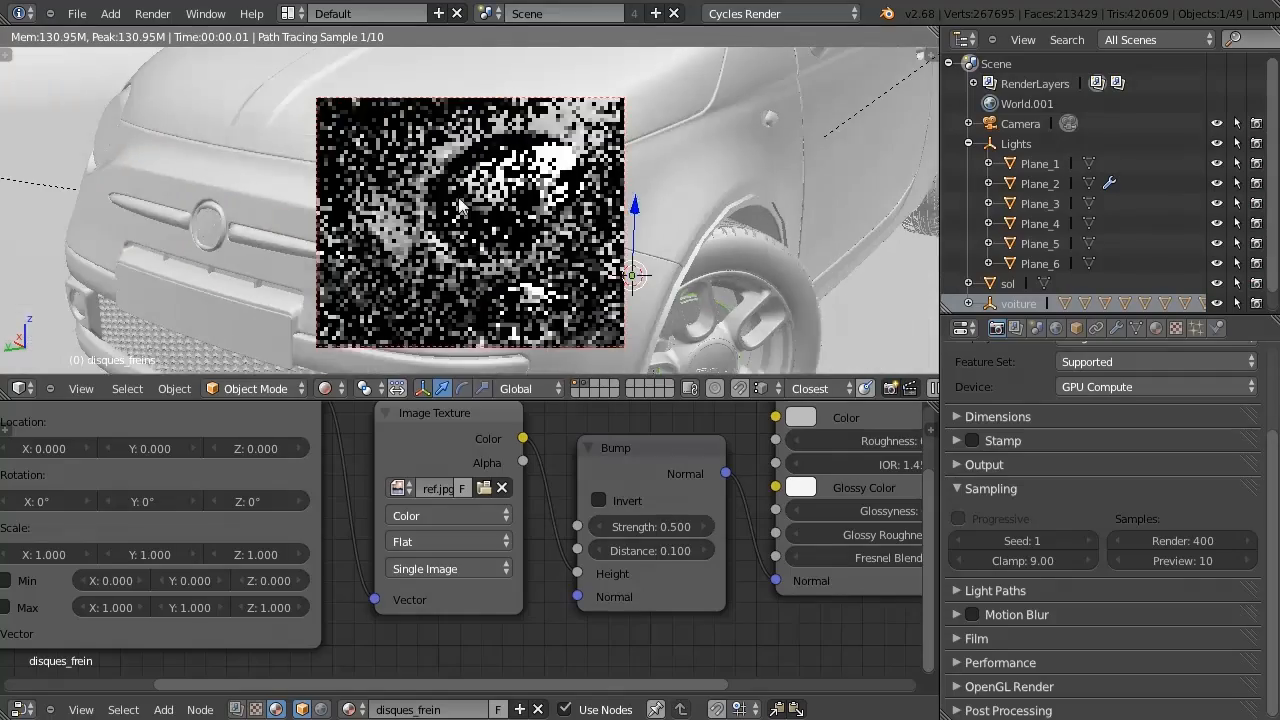
{"action": "scroll", "coordinate": [460, 198], "scroll_direction": "down", "scroll_amount": 1}
{"action": "middle_click_drag", "start_coordinate": [517, 197], "coordinate": [563, 173]}
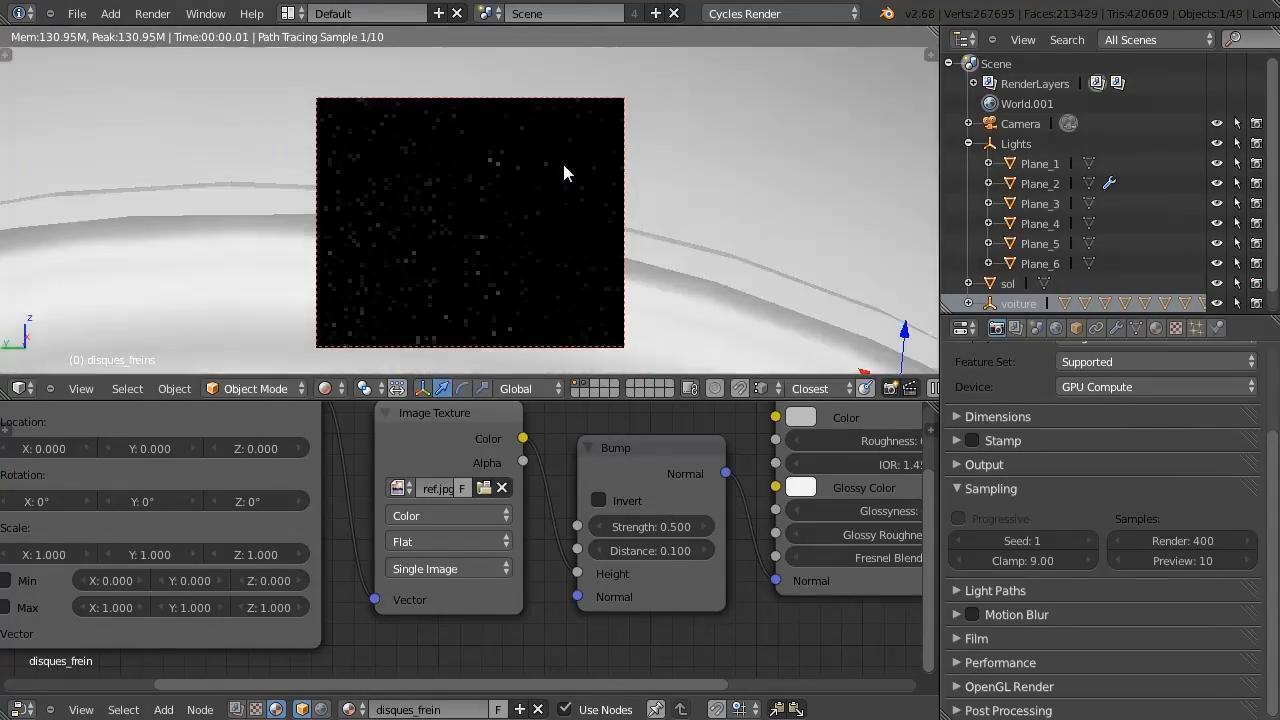
{"action": "scroll", "coordinate": [563, 166], "scroll_direction": "down", "scroll_amount": 3}
{"action": "right_click", "coordinate": [496, 206]}
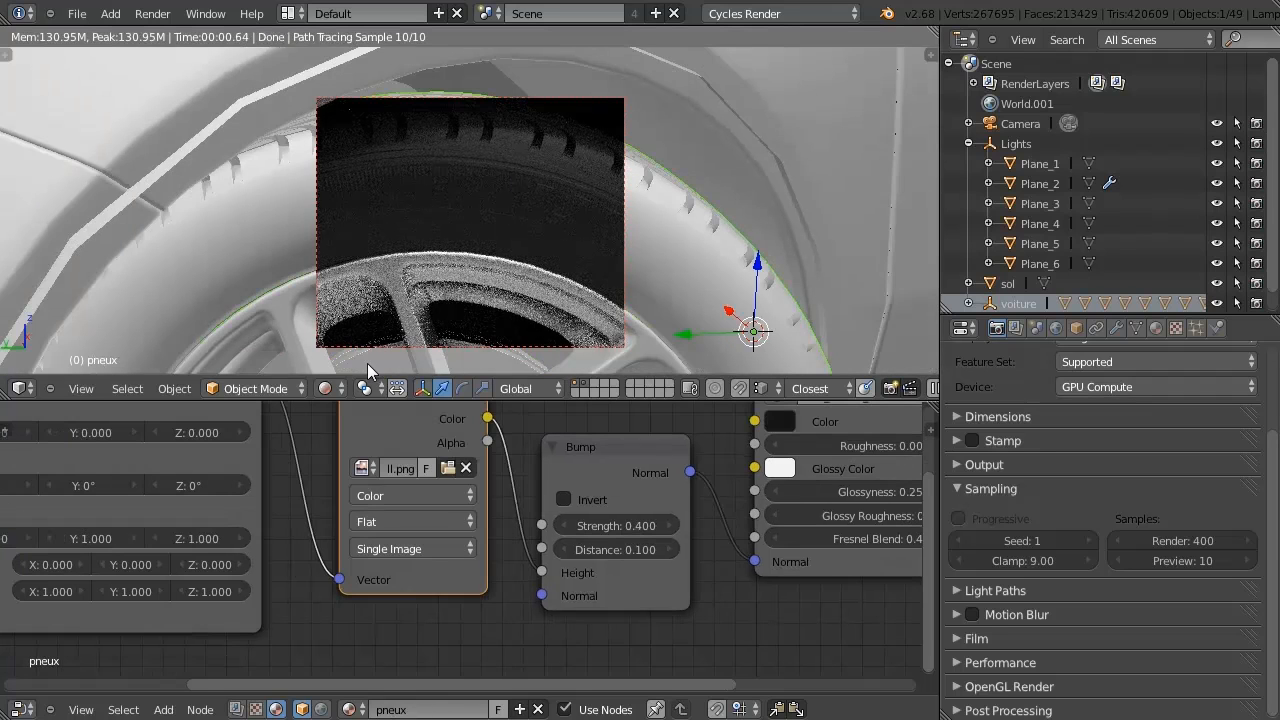
{"action": "middle_click_drag", "start_coordinate": [455, 547], "coordinate": [508, 577]}
{"action": "left_click_drag", "start_coordinate": [445, 427], "coordinate": [441, 442]}
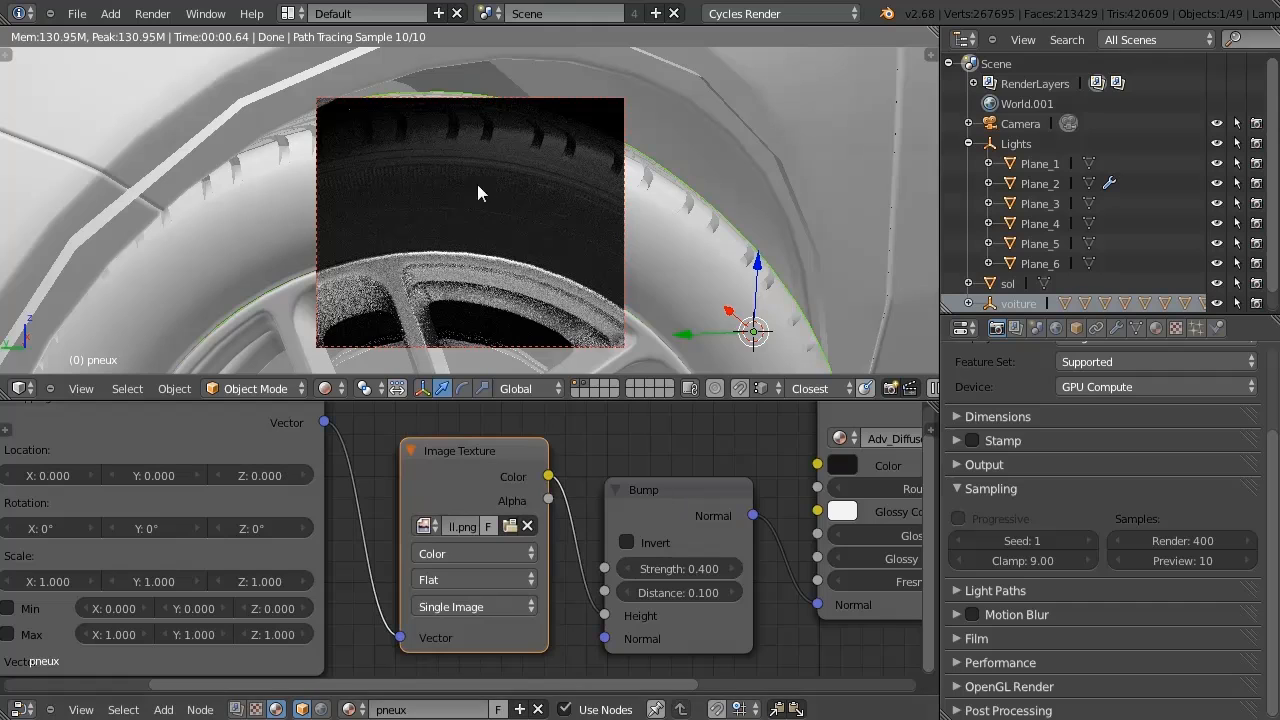
{"action": "left_click", "coordinate": [690, 486]}
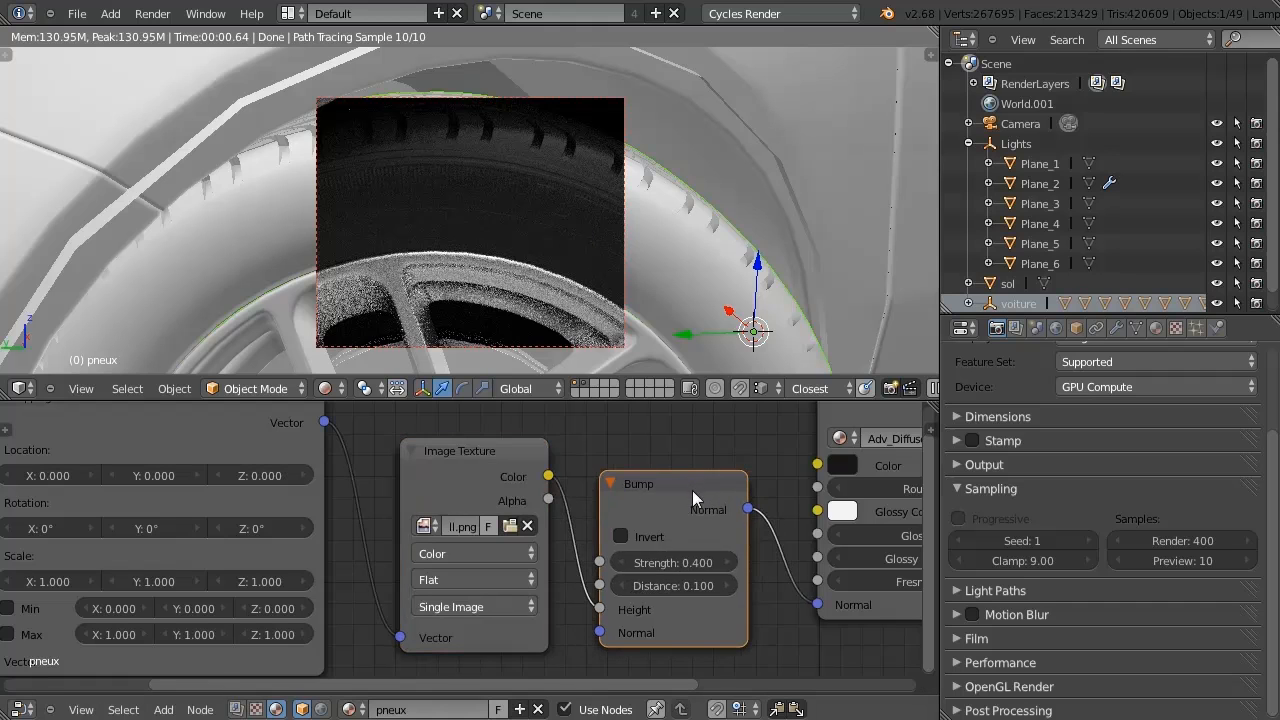
{"action": "middle_click_drag", "start_coordinate": [375, 540], "coordinate": [638, 522]}
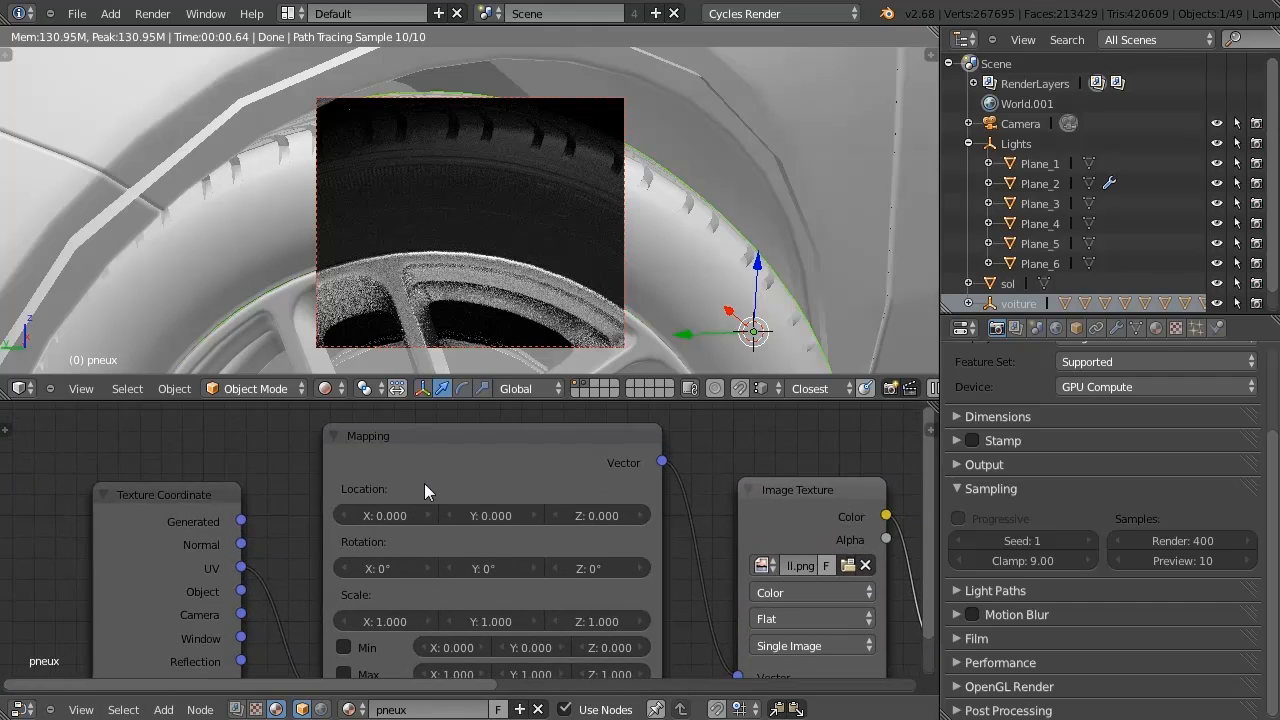
Check the tyre in the preview and examine the pneux material's Adv_Diffuse_Shader.001 glossy and Fresnel settings.
{"action": "middle_click_drag", "start_coordinate": [586, 212], "coordinate": [469, 150]}
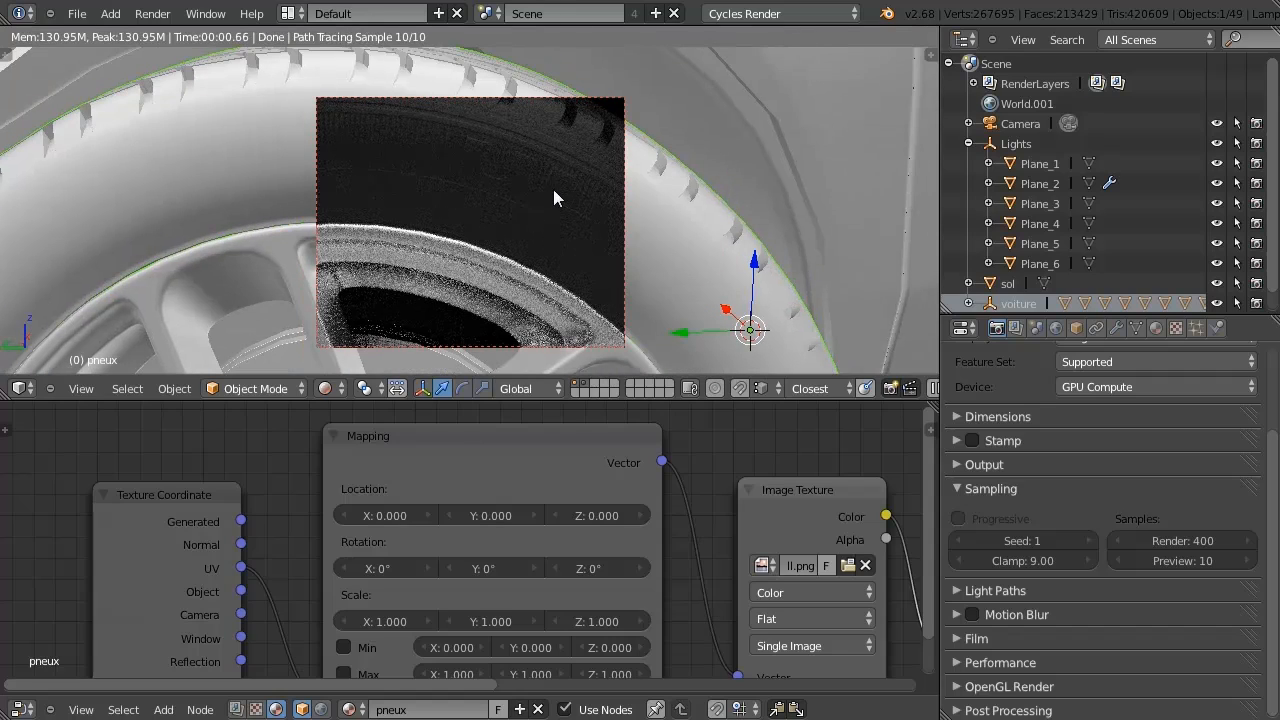
{"action": "scroll", "coordinate": [553, 190], "scroll_direction": "down", "scroll_amount": 6}
{"action": "middle_click_drag", "start_coordinate": [715, 595], "coordinate": [265, 558]}
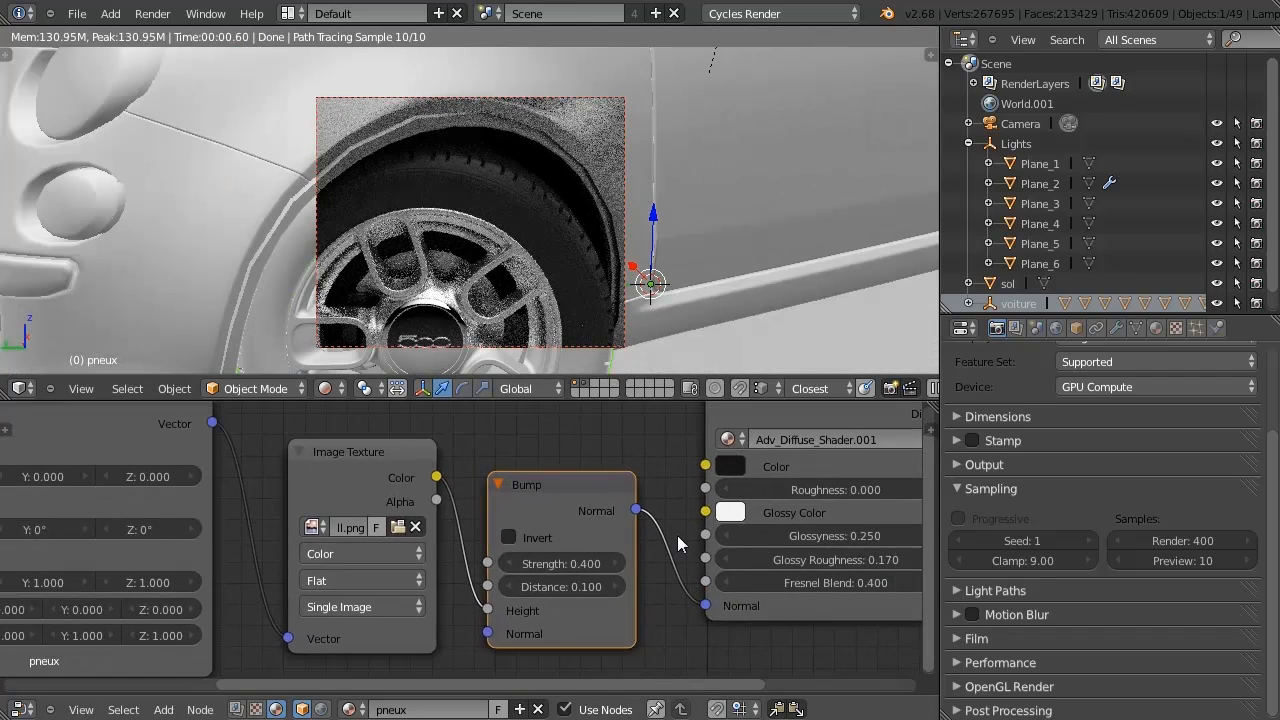
{"action": "middle_click_drag", "start_coordinate": [678, 543], "coordinate": [447, 523]}
{"action": "left_click", "coordinate": [551, 446]}
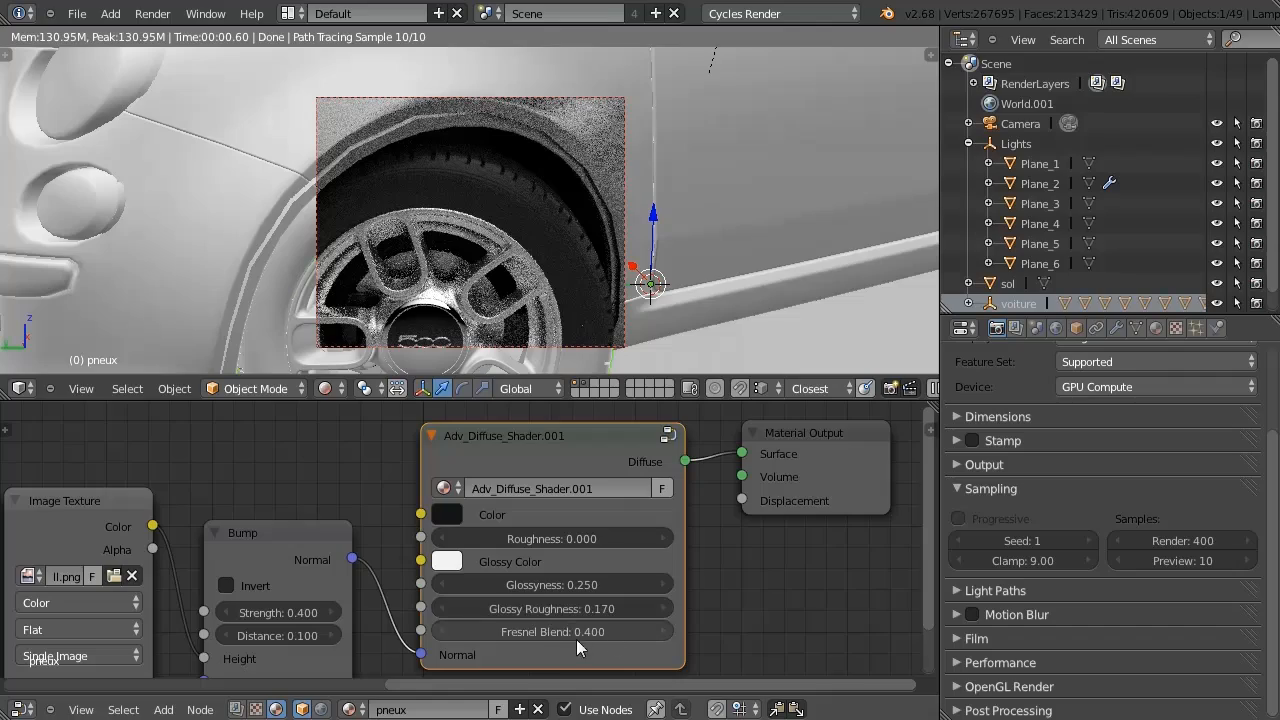
Select the front headlight glass and examine its vitre_feux_av material's Transparent, Glossy and Mix Shader nodes.
{"action": "scroll", "coordinate": [613, 218], "scroll_direction": "down", "scroll_amount": 5}
{"action": "middle_click_drag", "start_coordinate": [613, 218], "coordinate": [505, 195]}
{"action": "scroll", "coordinate": [487, 178], "scroll_direction": "up", "scroll_amount": 6}
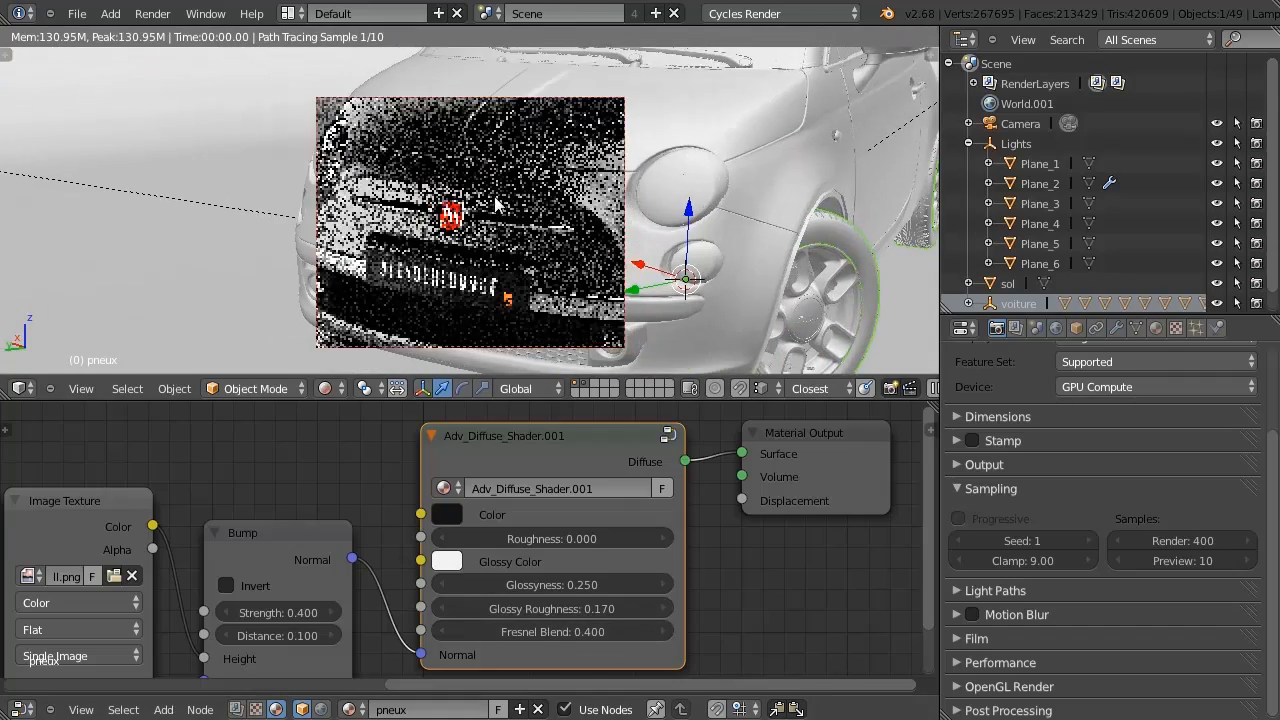
{"action": "scroll", "coordinate": [451, 199], "scroll_direction": "up", "scroll_amount": 5}
{"action": "scroll", "coordinate": [452, 203], "scroll_direction": "down", "scroll_amount": 5}
{"action": "mouse_move", "coordinate": [453, 208]}
{"action": "middle_mouse_down"}
{"action": "mouse_move", "coordinate": [428, 208]}
{"action": "mouse_move", "coordinate": [461, 201]}
{"action": "mouse_move", "coordinate": [522, 244]}
{"action": "mouse_move", "coordinate": [562, 237]}
{"action": "mouse_move", "coordinate": [452, 240]}
{"action": "mouse_move", "coordinate": [473, 208]}
{"action": "middle_mouse_up"}
{"action": "scroll", "coordinate": [550, 238], "scroll_direction": "down", "scroll_amount": 1}
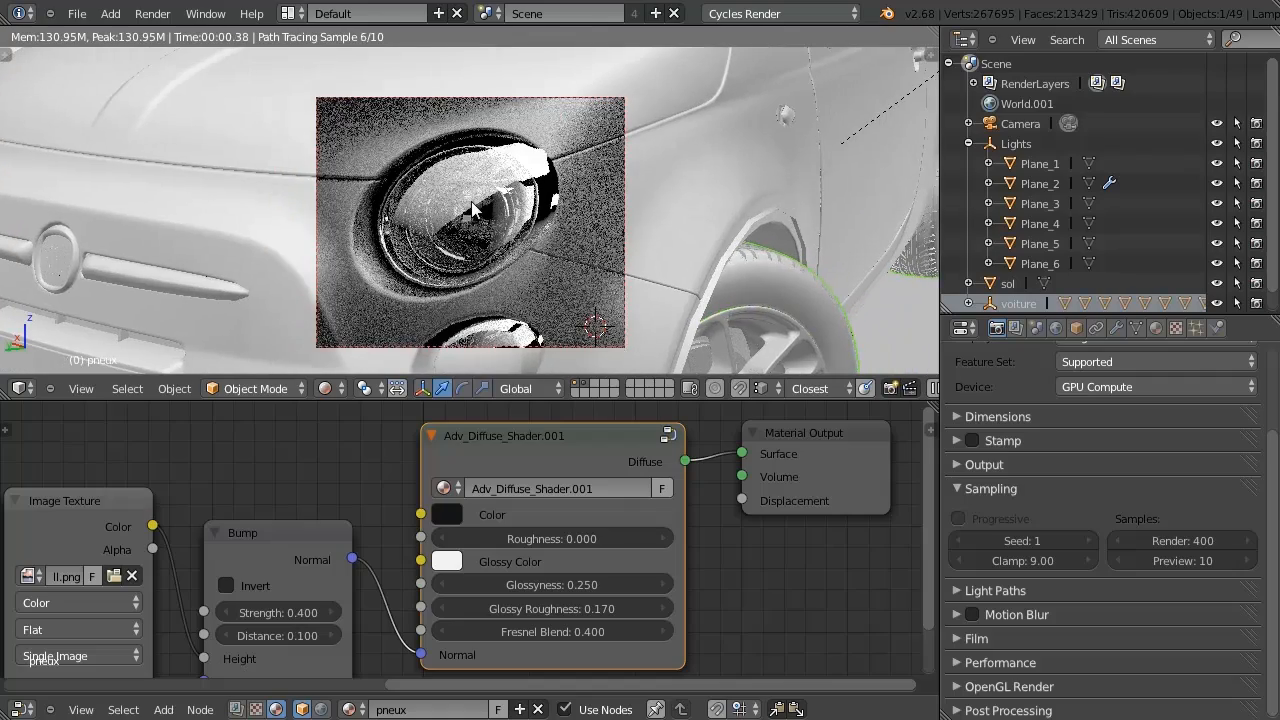
{"action": "scroll", "coordinate": [458, 241], "scroll_direction": "up", "scroll_amount": 2}
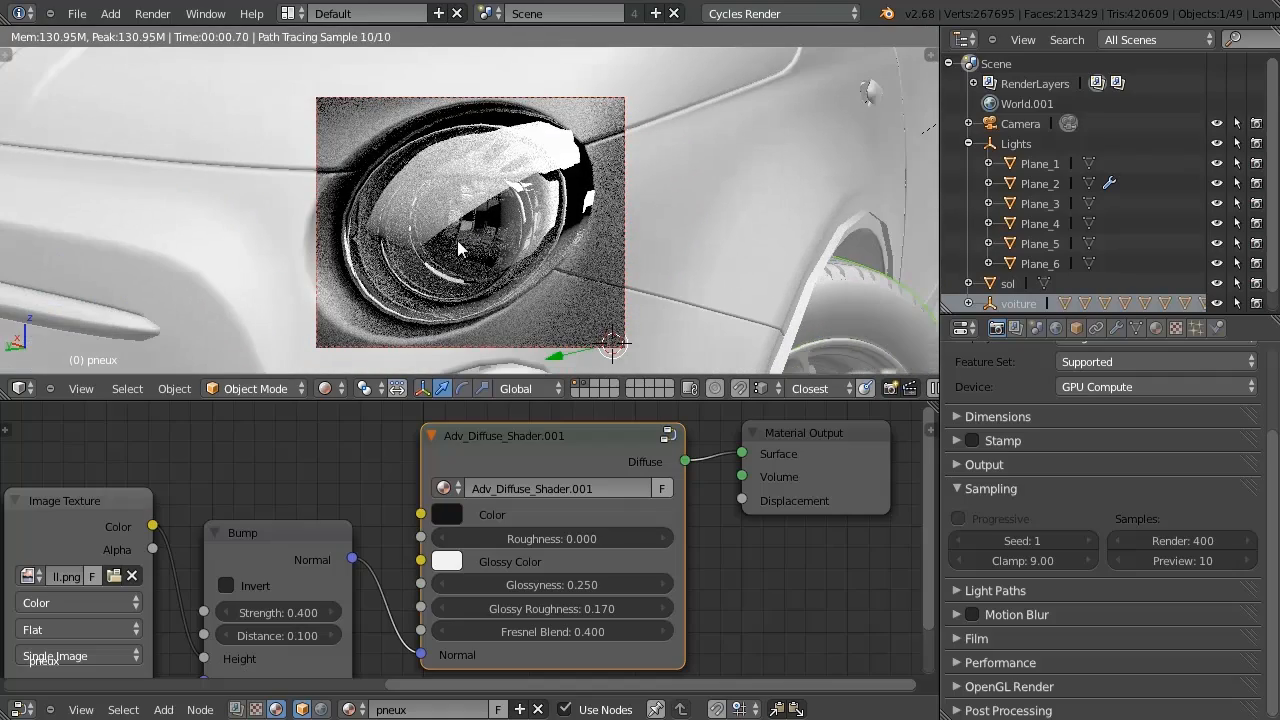
{"action": "right_click", "coordinate": [475, 252]}
{"action": "middle_click_drag", "start_coordinate": [540, 622], "coordinate": [444, 515]}
Add a Fresnel node to the headlight glass material and connect it to the Mix Shader's Fac input.
{"action": "key", "text": "t"}
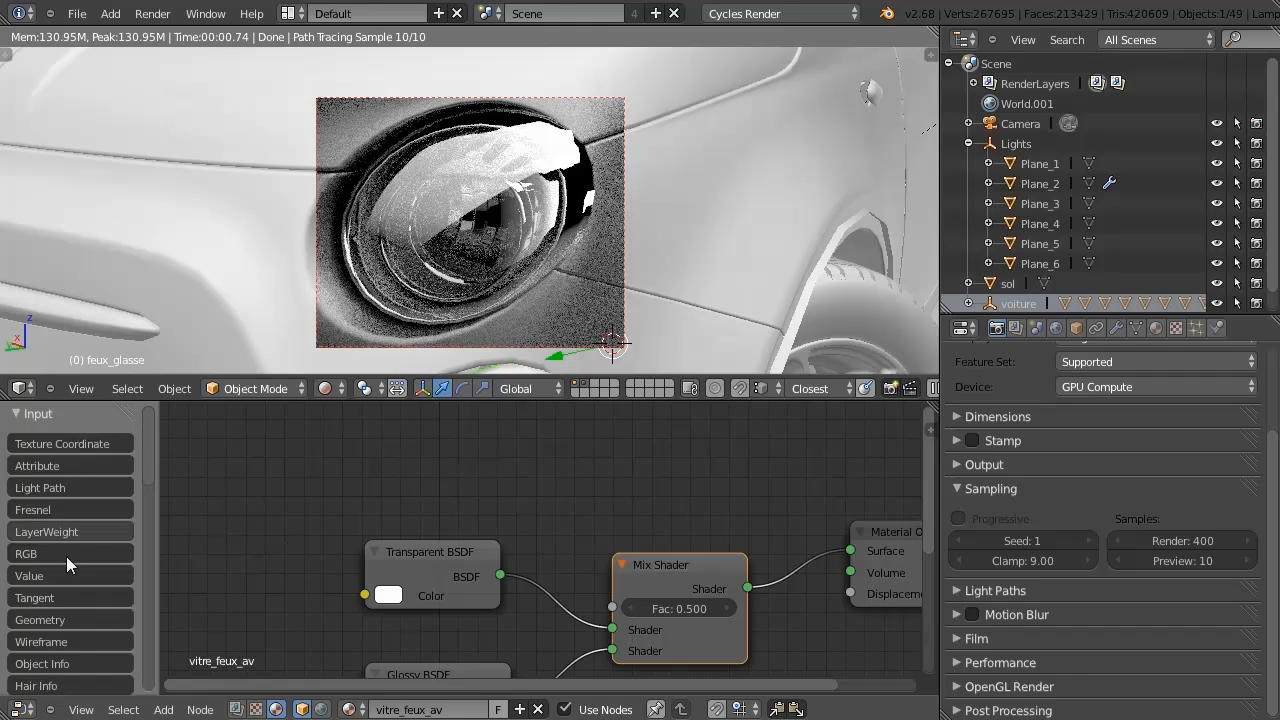
{"action": "left_click", "coordinate": [44, 509]}
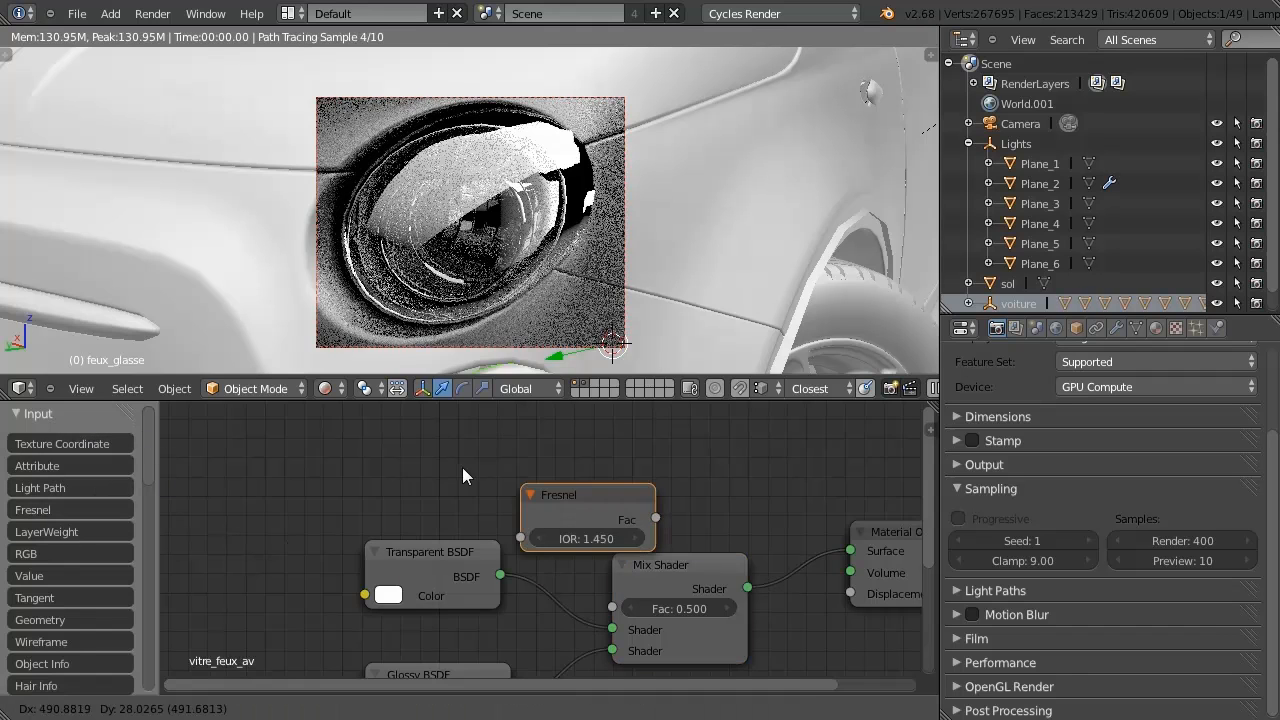
{"action": "left_click", "coordinate": [389, 427]}
{"action": "left_click_drag", "start_coordinate": [610, 605], "coordinate": [611, 606]}
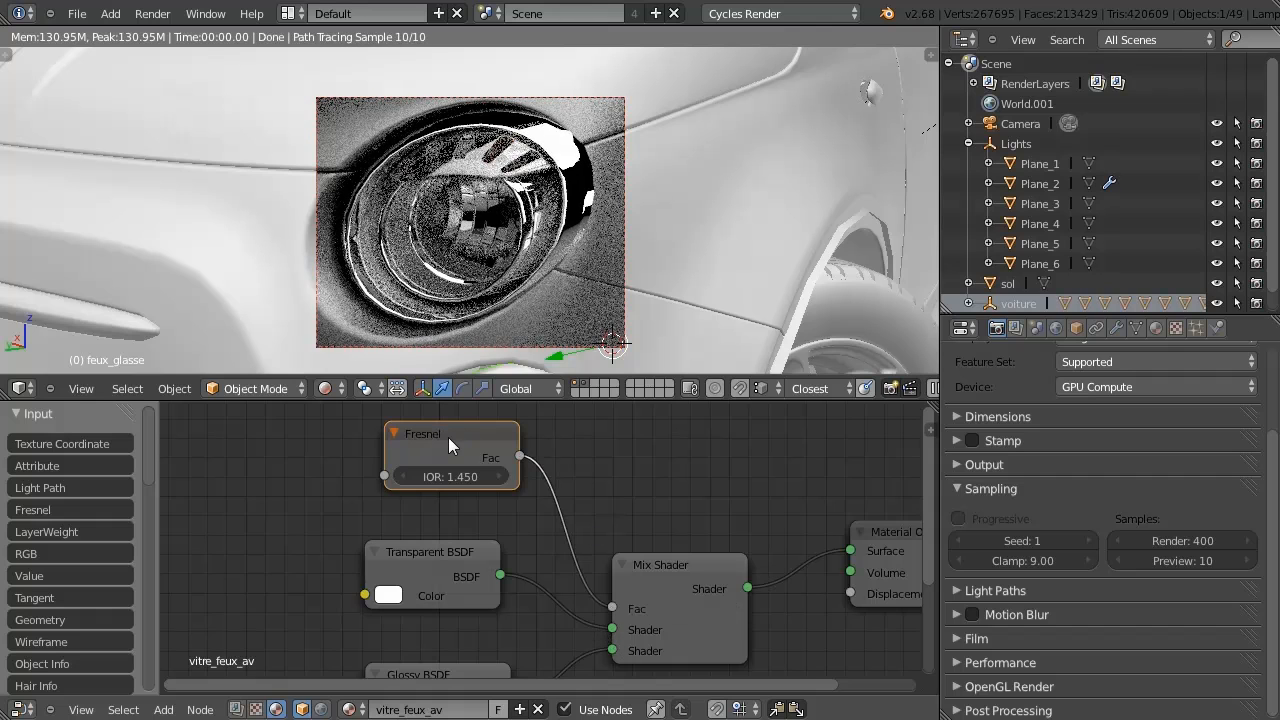
{"action": "left_click_drag", "start_coordinate": [448, 437], "coordinate": [429, 436]}
Compare the headlight glass preview with the Fresnel node's IOR at 1 and 5.
{"action": "left_click", "coordinate": [433, 478]}
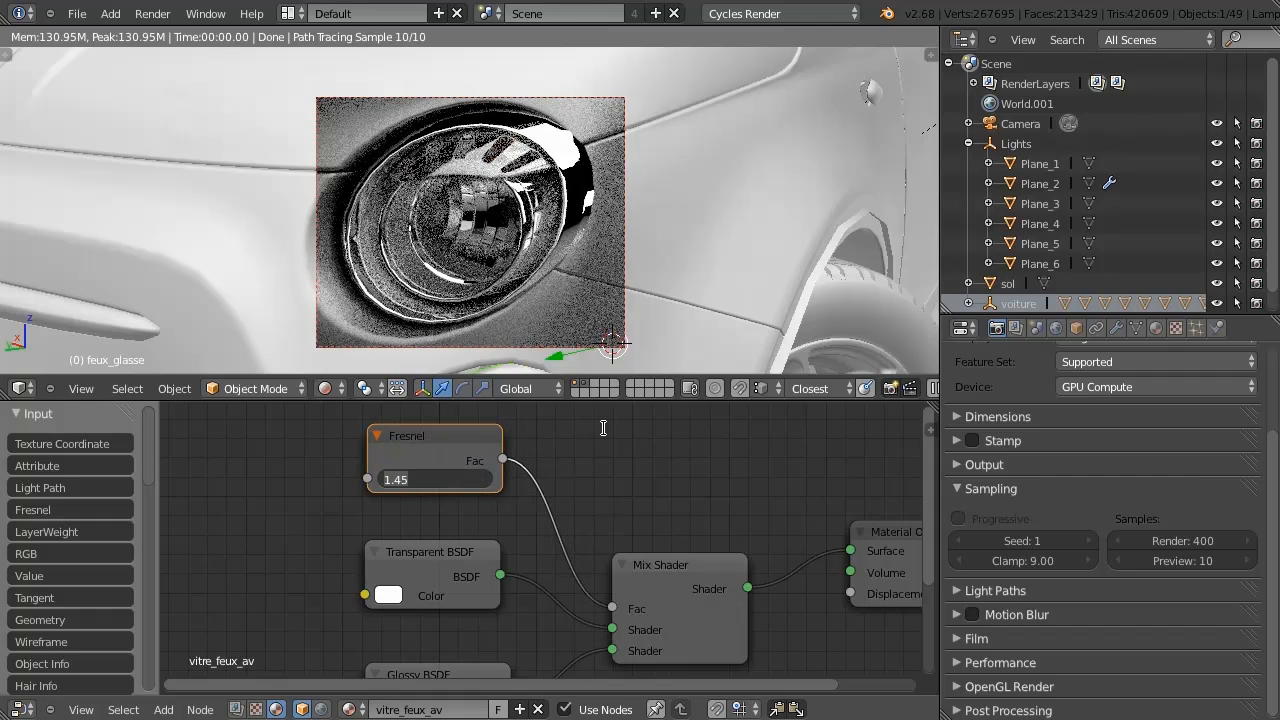
{"action": "type", "text": "1"}
{"action": "key", "text": "Return"}
{"action": "left_click", "coordinate": [450, 474]}
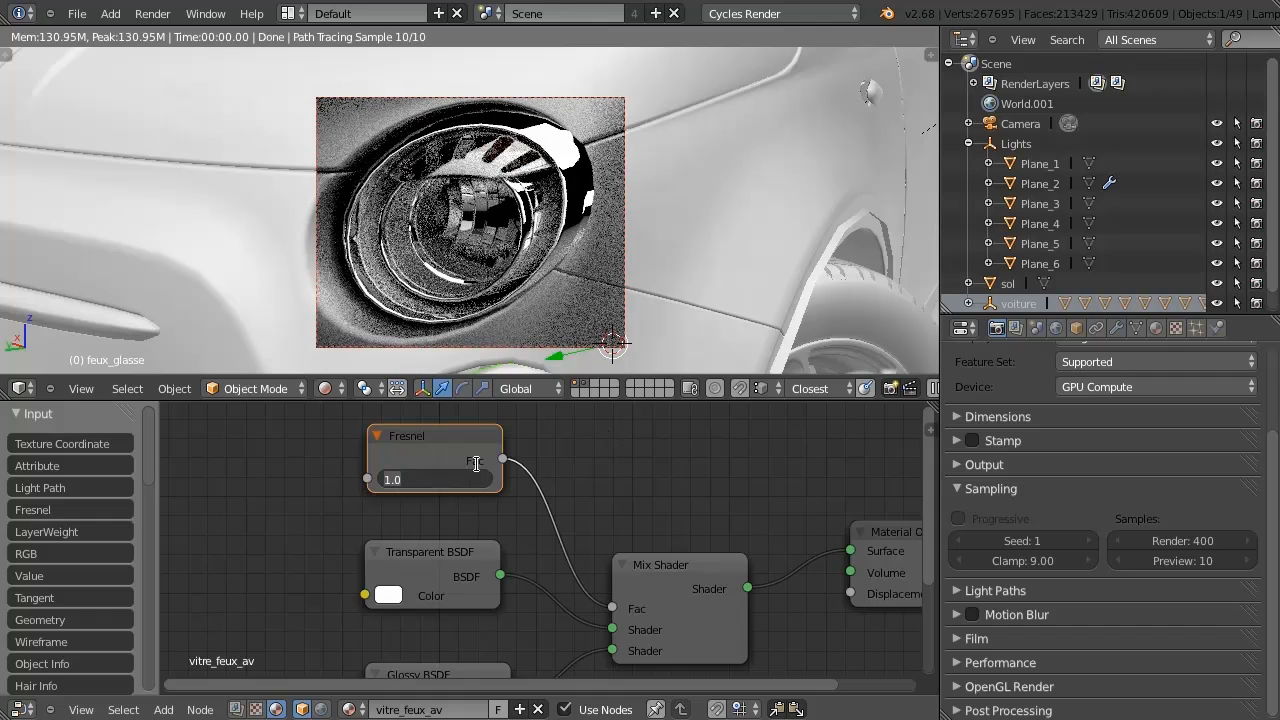
{"action": "type", "text": "5"}
{"action": "key", "text": "Return"}
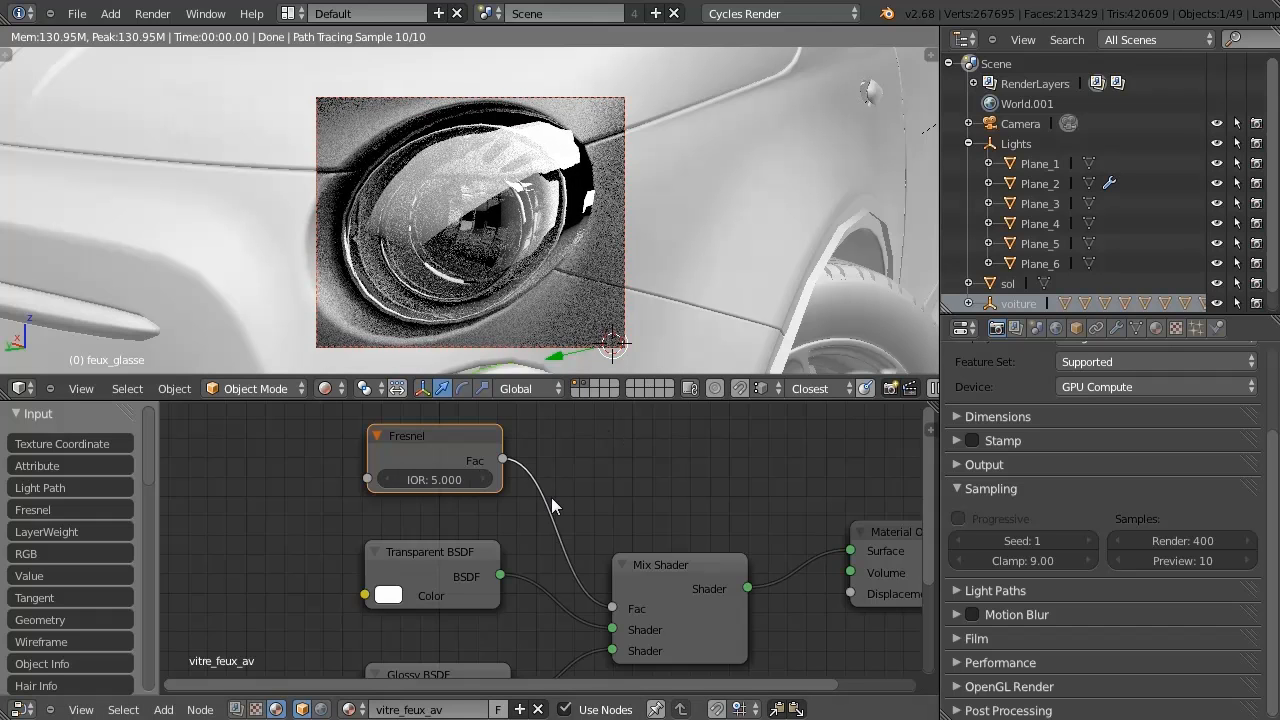
Set the Fresnel node's IOR to 20 and check the headlight reflections in the preview.
{"action": "left_click_drag", "start_coordinate": [435, 439], "coordinate": [438, 454]}
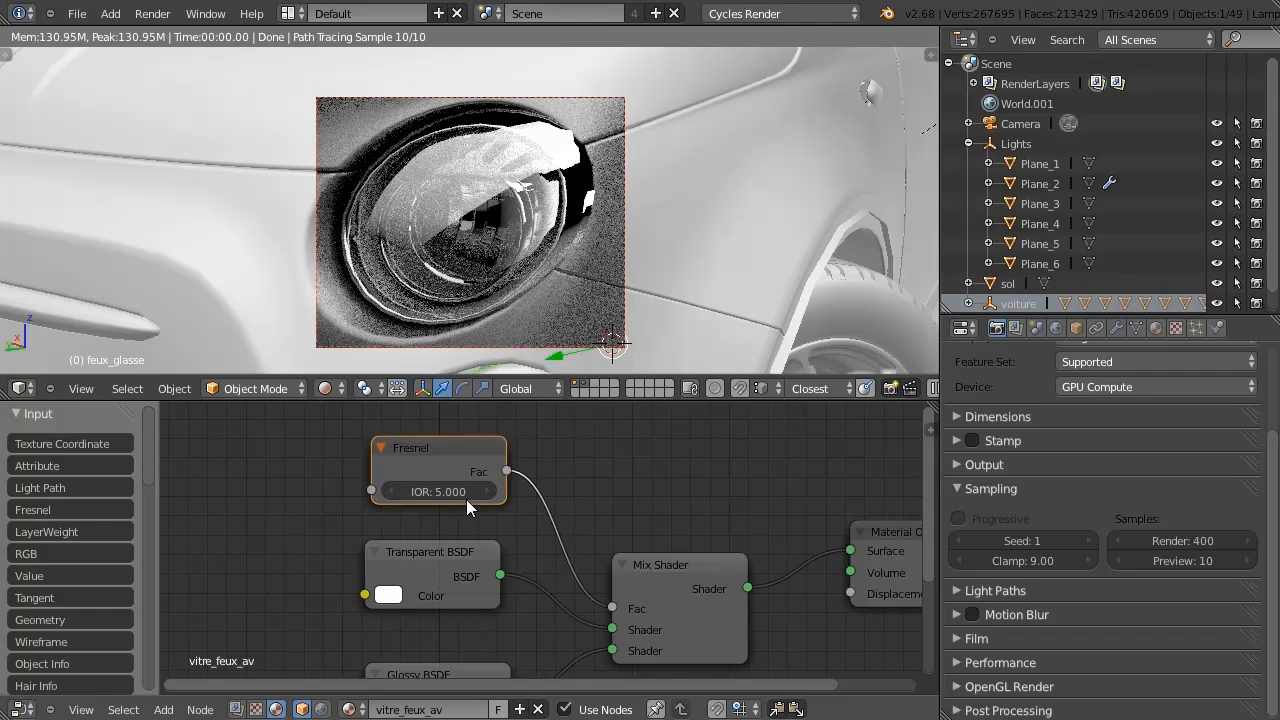
{"action": "left_click", "coordinate": [443, 490]}
{"action": "key", "text": "BackSpace"}
{"action": "key", "text": "BackSpace"}
{"action": "key", "text": "BackSpace"}
{"action": "type", "text": "20"}
{"action": "key", "text": "Return"}
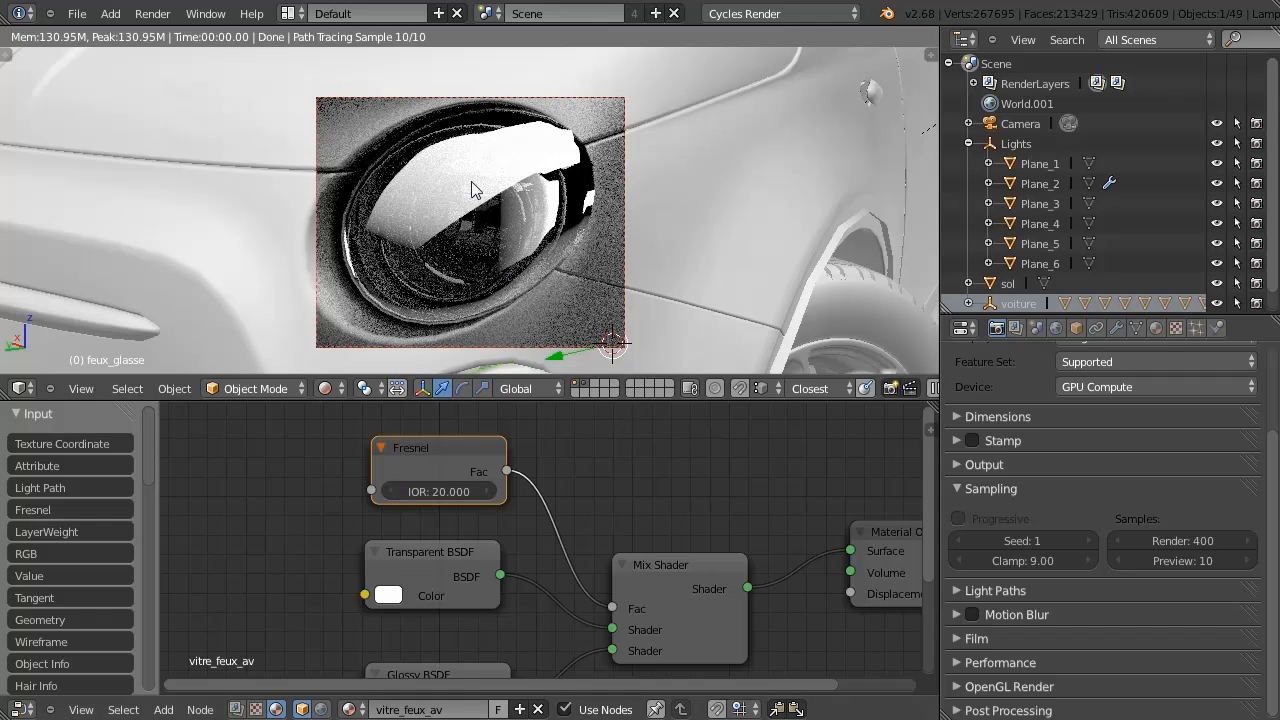
{"action": "middle_click_drag", "start_coordinate": [541, 177], "coordinate": [488, 244]}
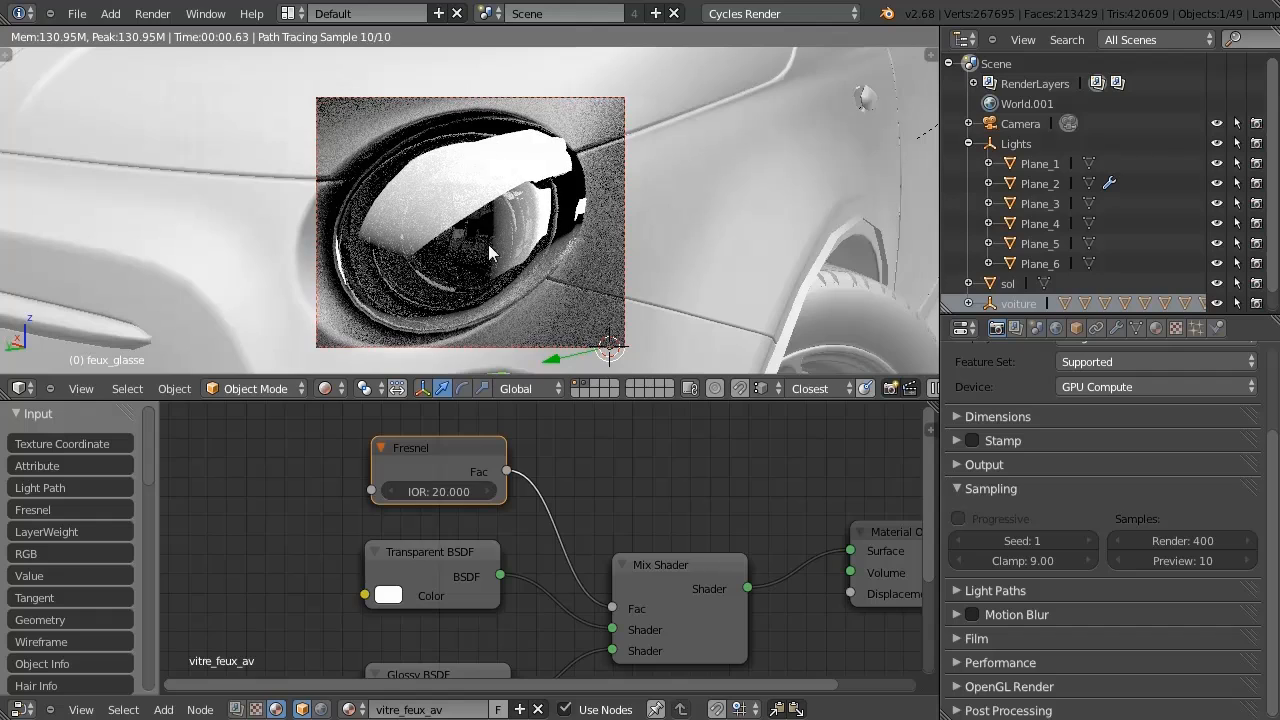
Disconnect the Fresnel node from the Mix Shader and delete it.
{"action": "left_click_drag", "start_coordinate": [612, 607], "coordinate": [576, 564]}
{"action": "mouse_move", "coordinate": [437, 459]}
{"action": "left_mouse_down"}
{"action": "mouse_move", "coordinate": [419, 458]}
{"action": "mouse_move", "coordinate": [437, 458]}
{"action": "left_mouse_up"}
{"action": "key", "text": "x"}
Examine the headlight glass reflections and the parts behind it up close in the Cycles preview.
{"action": "middle_click_drag", "start_coordinate": [664, 201], "coordinate": [500, 218]}
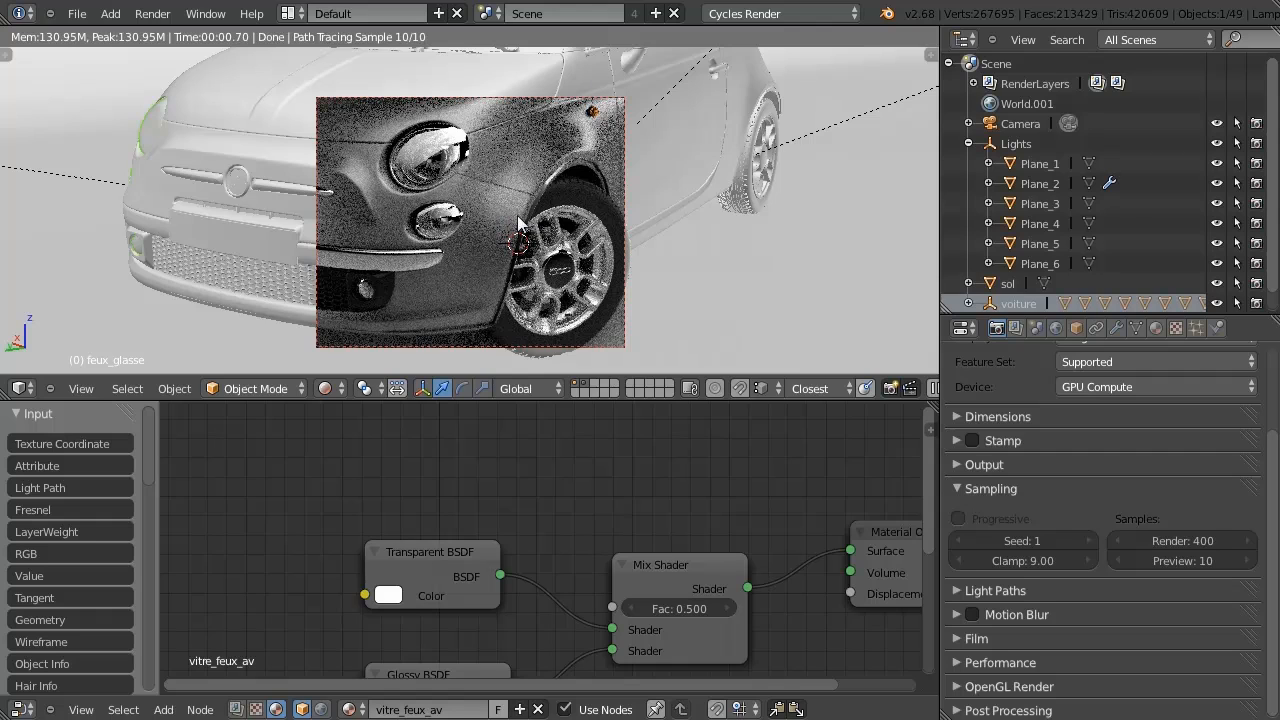
{"action": "middle_click_drag", "start_coordinate": [565, 192], "coordinate": [447, 228]}
{"action": "middle_click_drag", "start_coordinate": [518, 192], "coordinate": [484, 215], "text": "shift"}
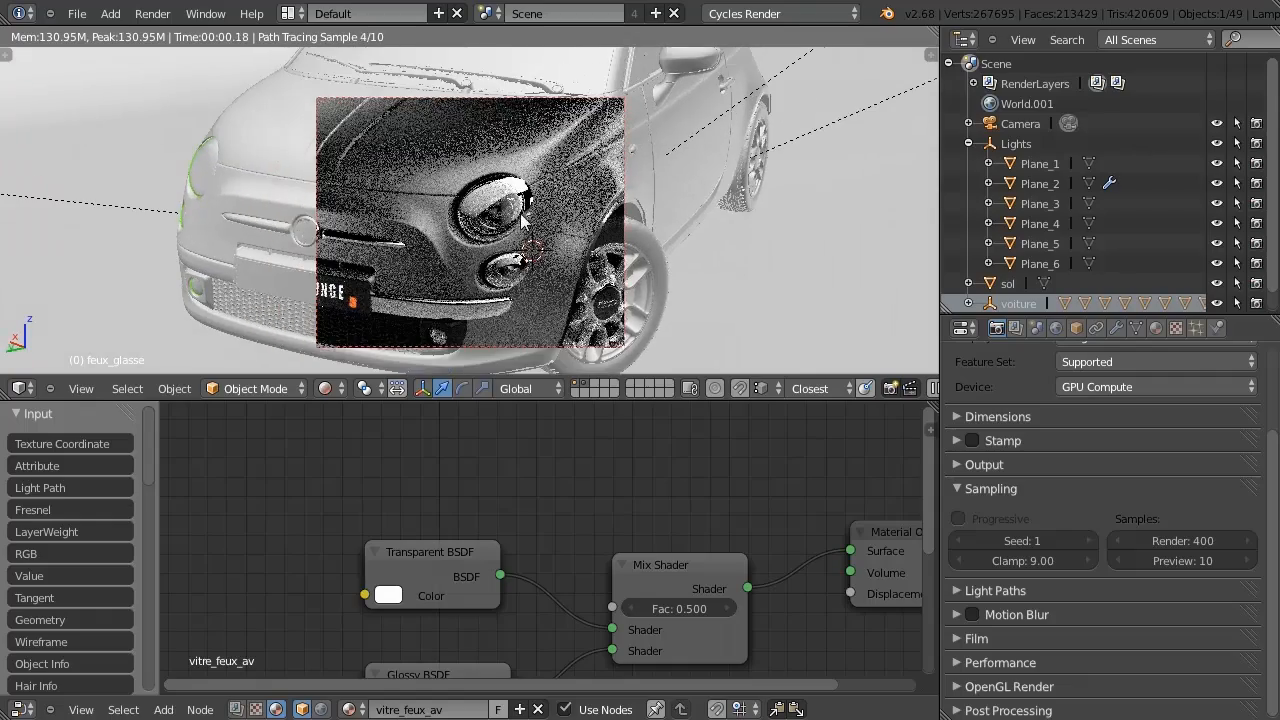
{"action": "scroll", "coordinate": [575, 198], "scroll_direction": "up", "scroll_amount": 2}
{"action": "scroll", "coordinate": [599, 169], "scroll_direction": "up", "scroll_amount": 8}
{"action": "scroll", "coordinate": [573, 177], "scroll_direction": "down", "scroll_amount": 5}
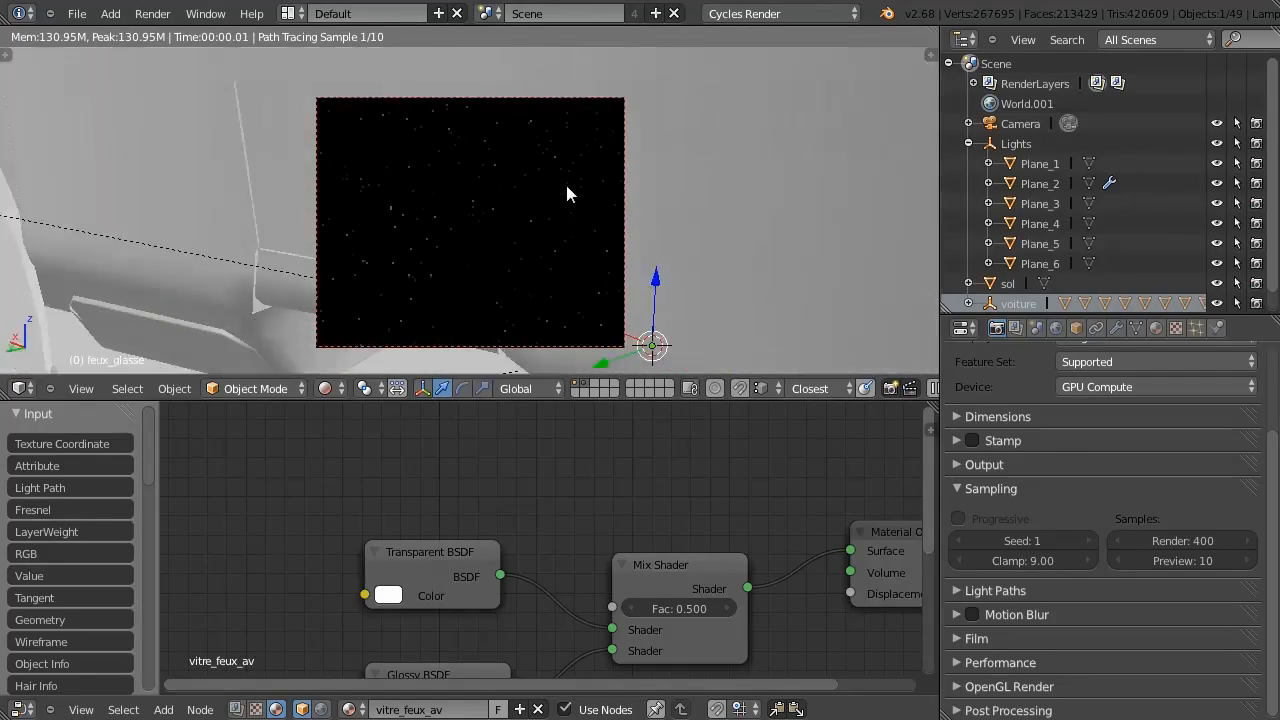
{"action": "middle_click_drag", "start_coordinate": [525, 228], "coordinate": [510, 214], "text": "shift"}
{"action": "scroll", "coordinate": [510, 214], "scroll_direction": "up", "scroll_amount": 2}
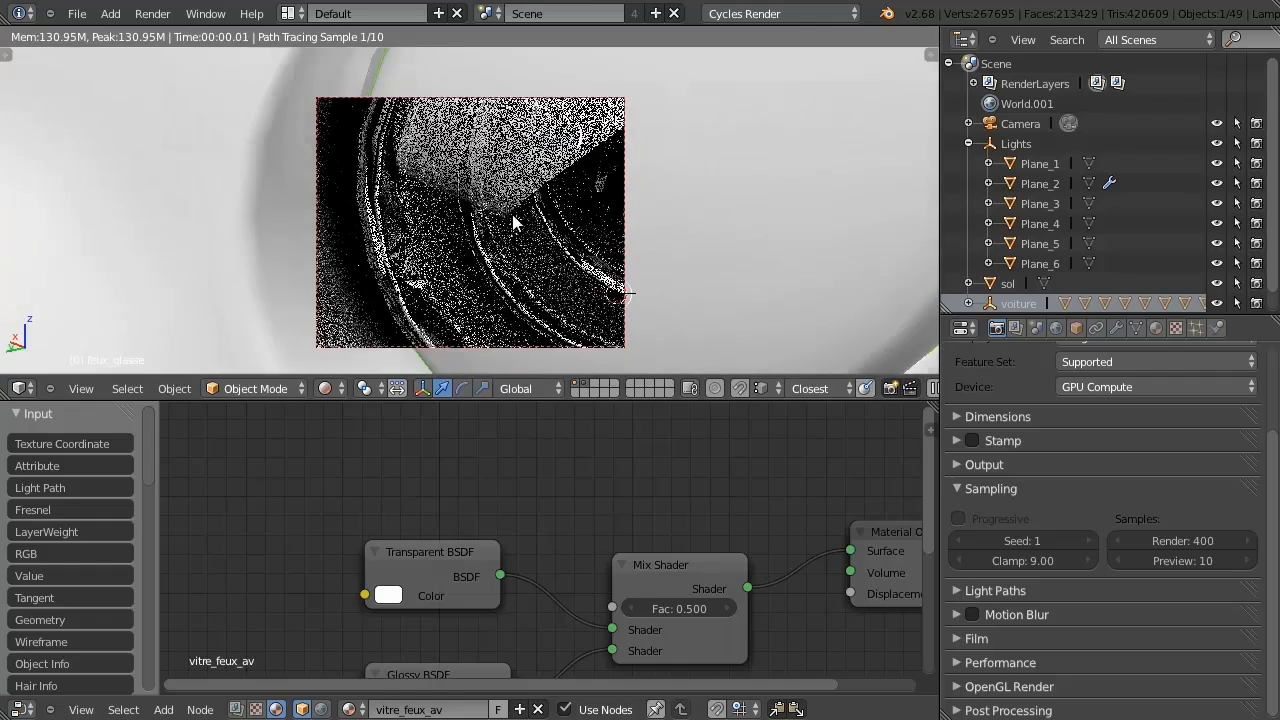
{"action": "scroll", "coordinate": [510, 214], "scroll_direction": "up", "scroll_amount": 1}
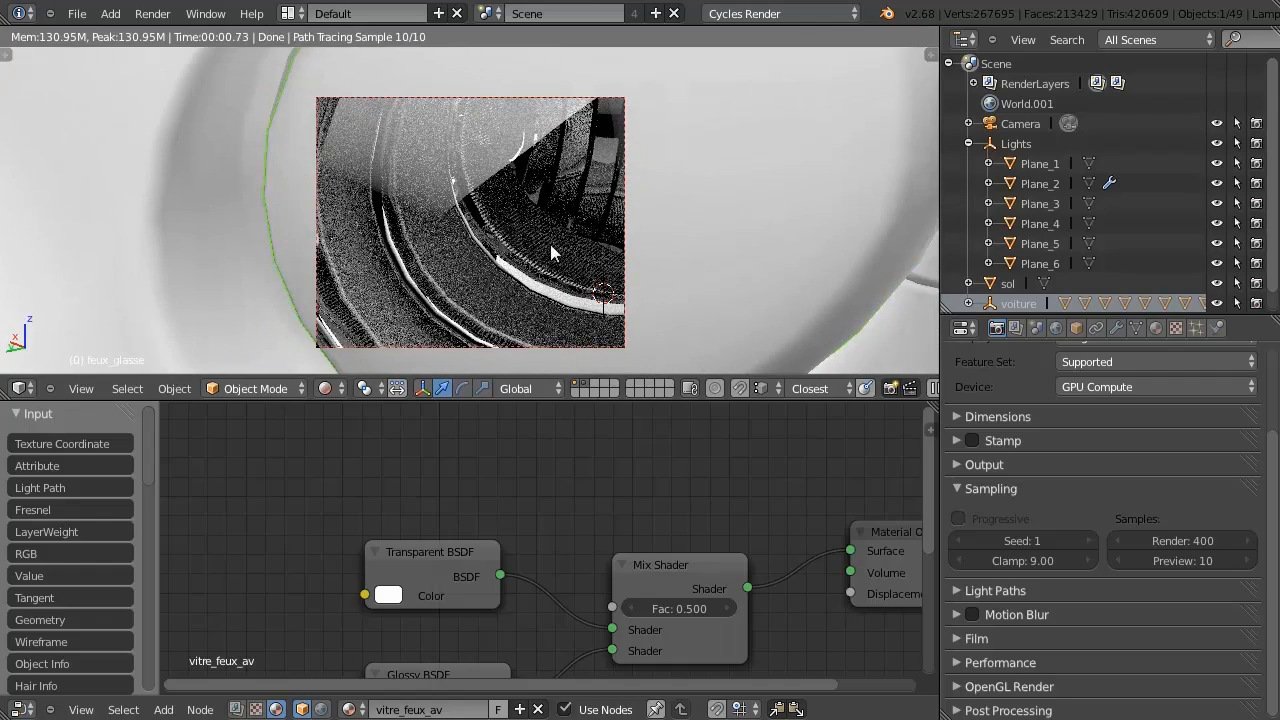
{"action": "scroll", "coordinate": [552, 253], "scroll_direction": "up", "scroll_amount": 3}
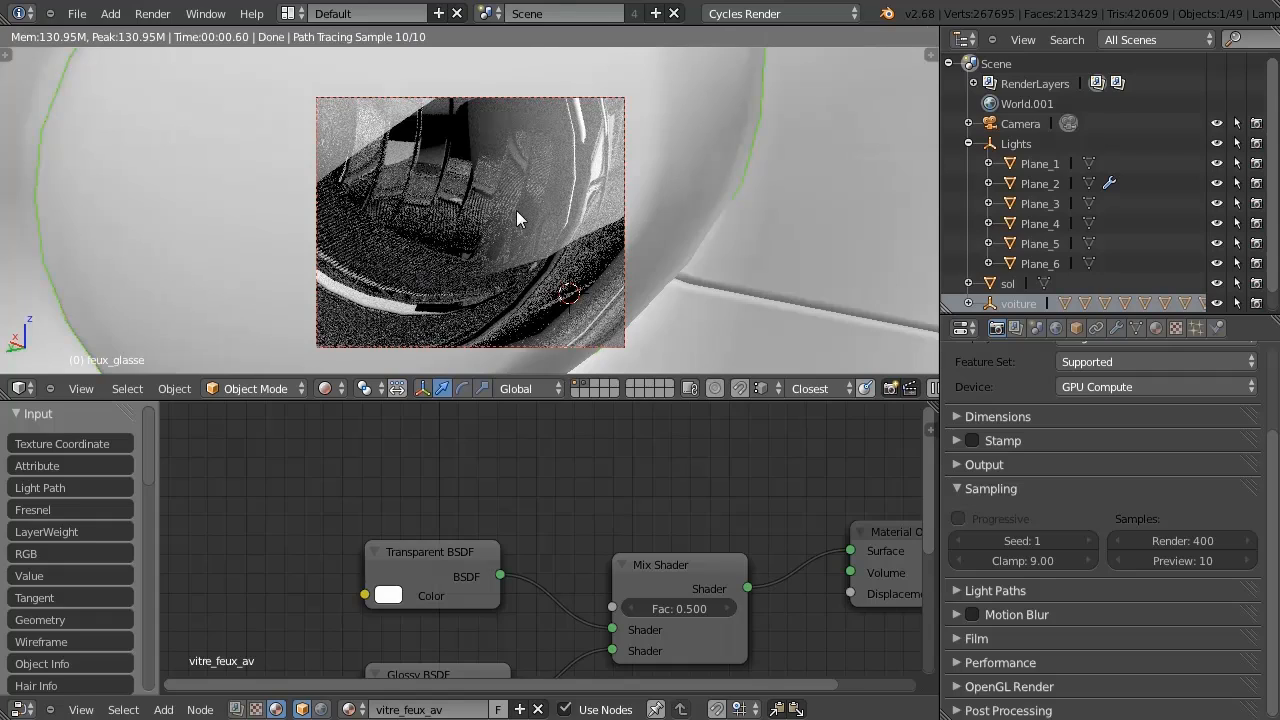
{"action": "scroll", "coordinate": [516, 210], "scroll_direction": "down", "scroll_amount": 4}
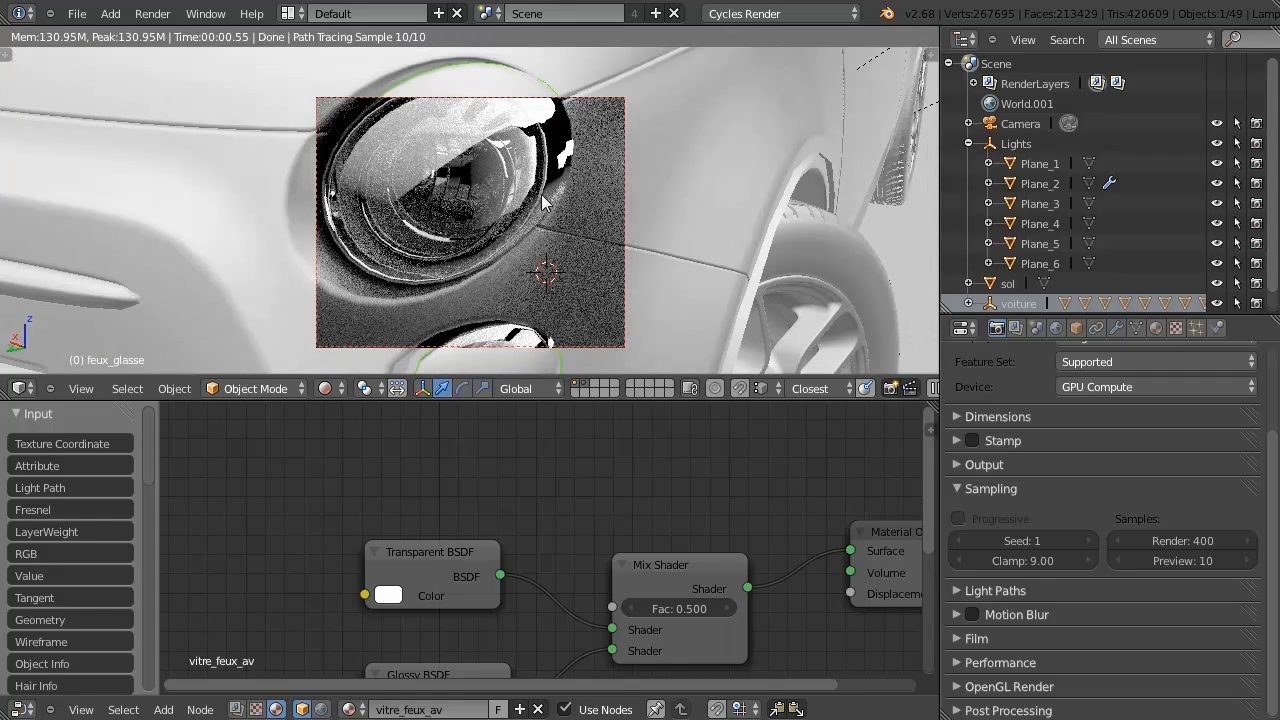
View the whole car through the camera in rendered preview and maximize the 3D view.
{"action": "middle_click_drag", "start_coordinate": [541, 196], "coordinate": [494, 208], "text": "shift"}
{"action": "scroll", "coordinate": [480, 214], "scroll_direction": "down", "scroll_amount": 2}
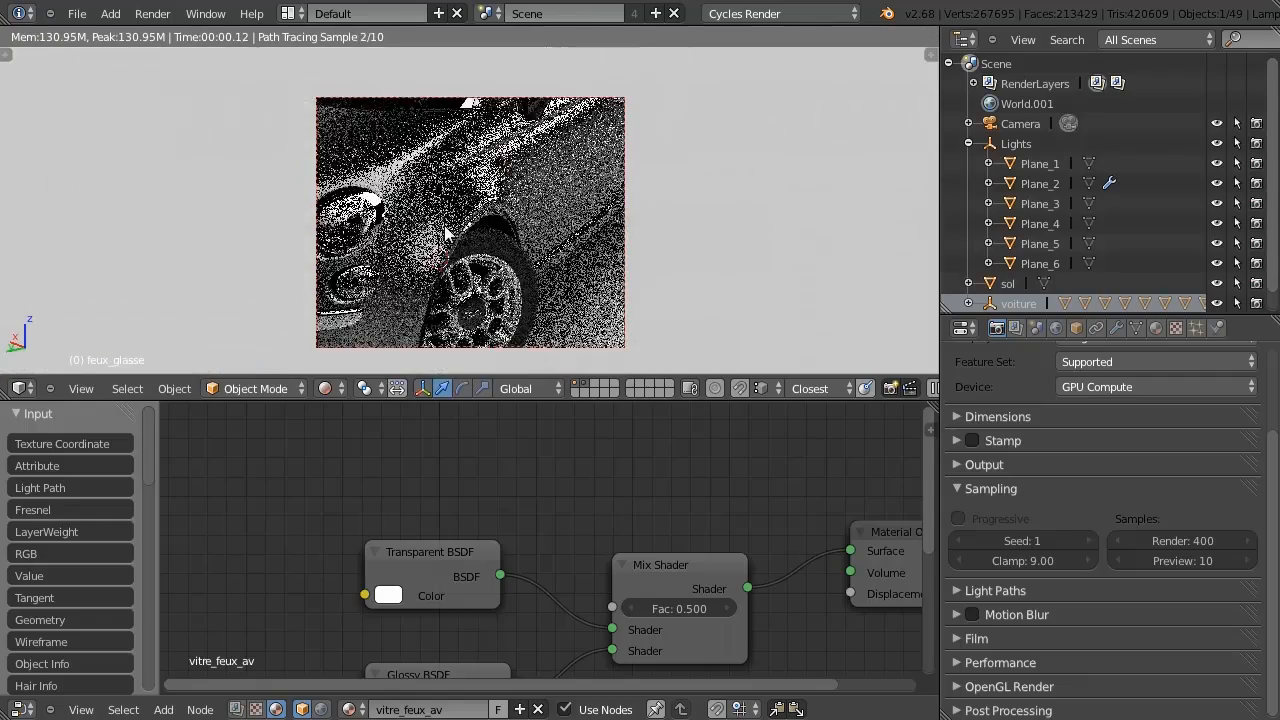
{"action": "scroll", "coordinate": [445, 233], "scroll_direction": "down", "scroll_amount": 2}
{"action": "scroll", "coordinate": [521, 160], "scroll_direction": "down", "scroll_amount": 2}
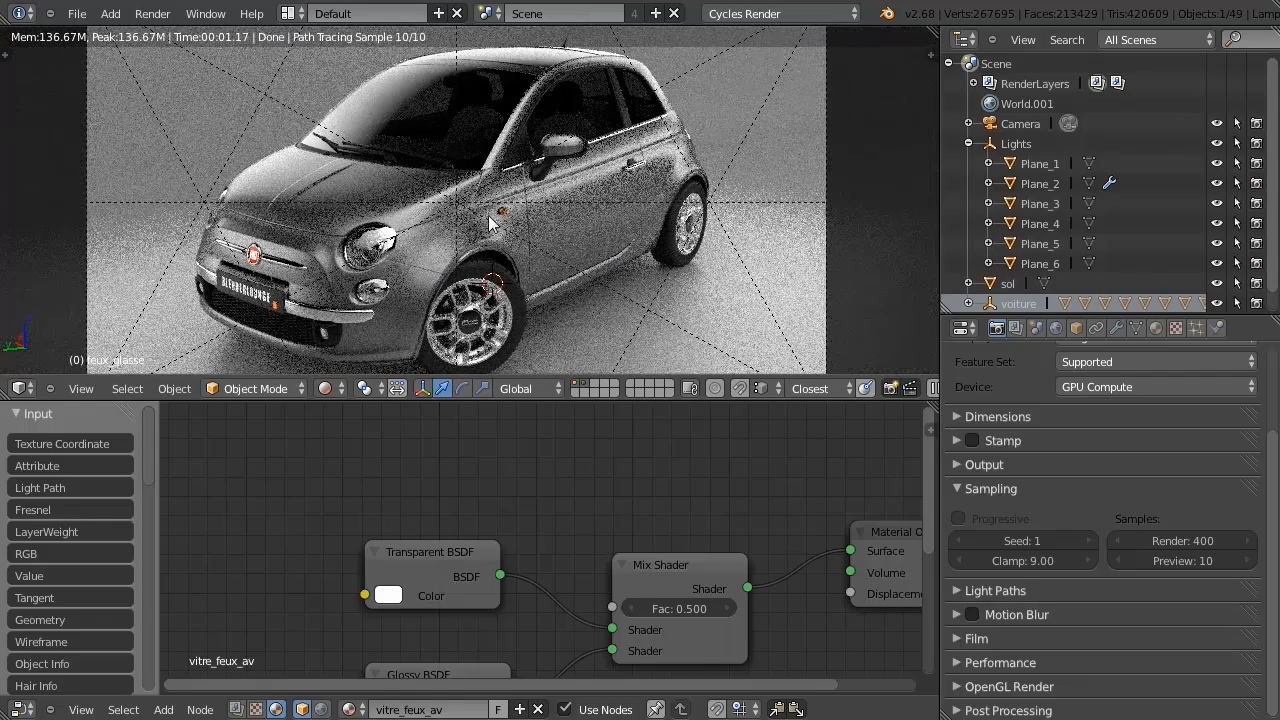
{"action": "key", "text": "ctrl+Up"}
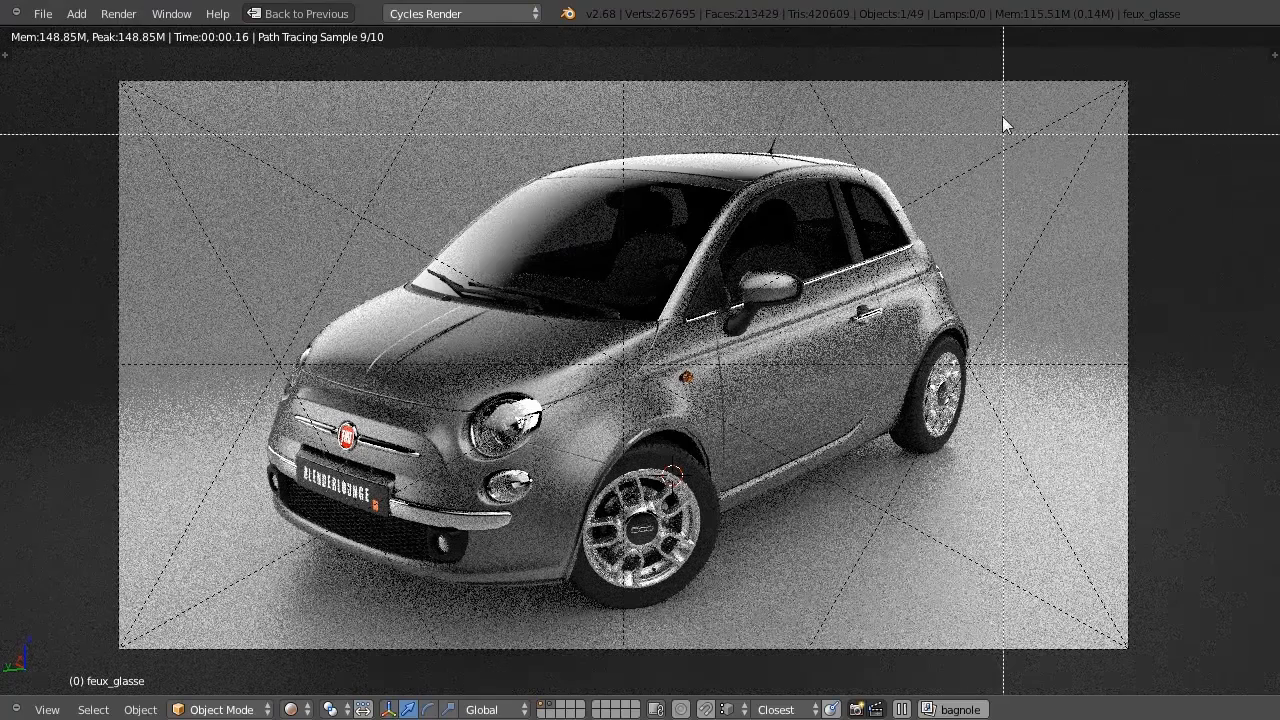
Draw a render border around the whole car inside the camera frame to limit the Cycles preview.
{"action": "key", "text": "ctrl+b"}
{"action": "left_click_drag", "start_coordinate": [1018, 110], "coordinate": [208, 628]}
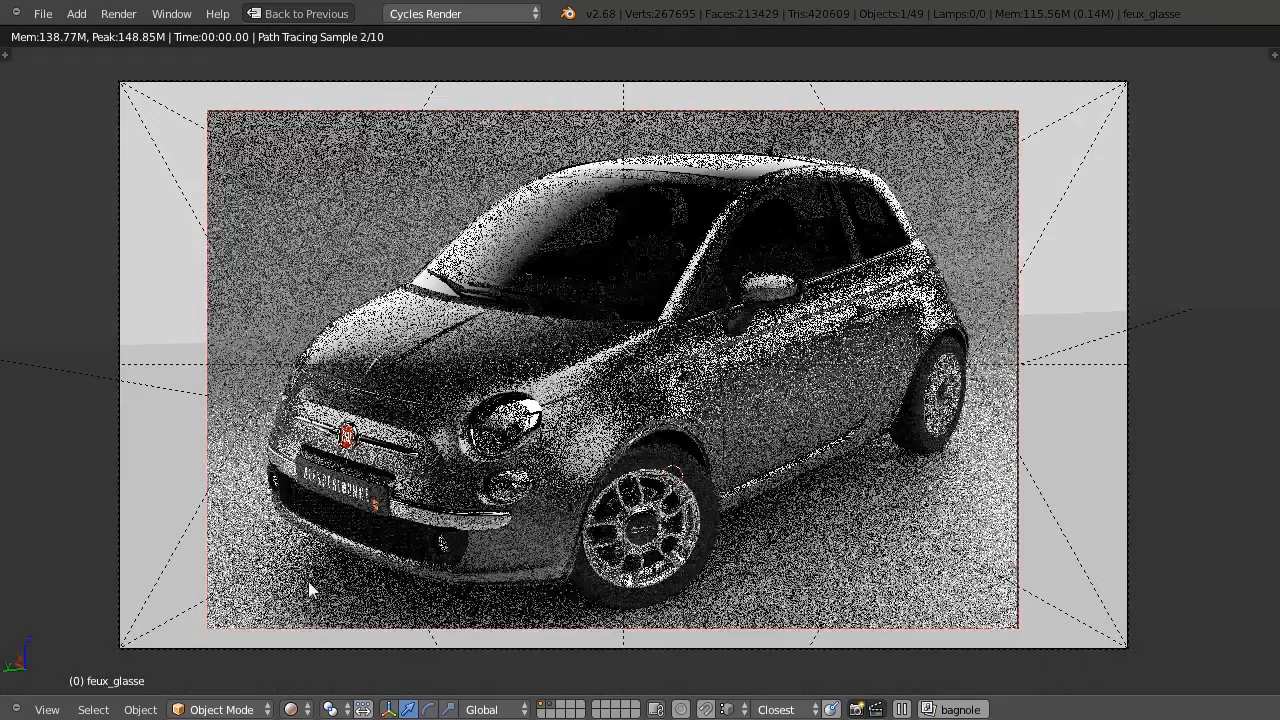
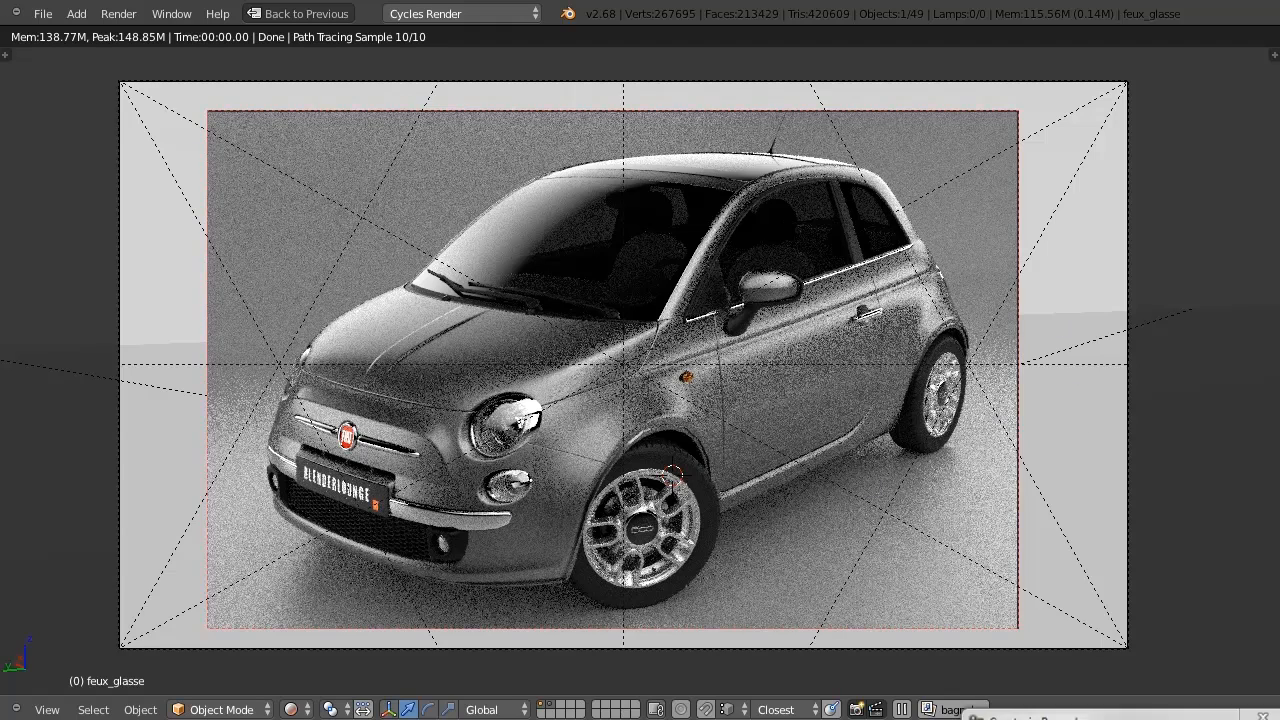
Select the floor object, restore the multi-editor layout and show the Sol render layer's settings.
{"action": "right_click", "coordinate": [981, 508]}
{"action": "key", "text": "ctrl+Up"}
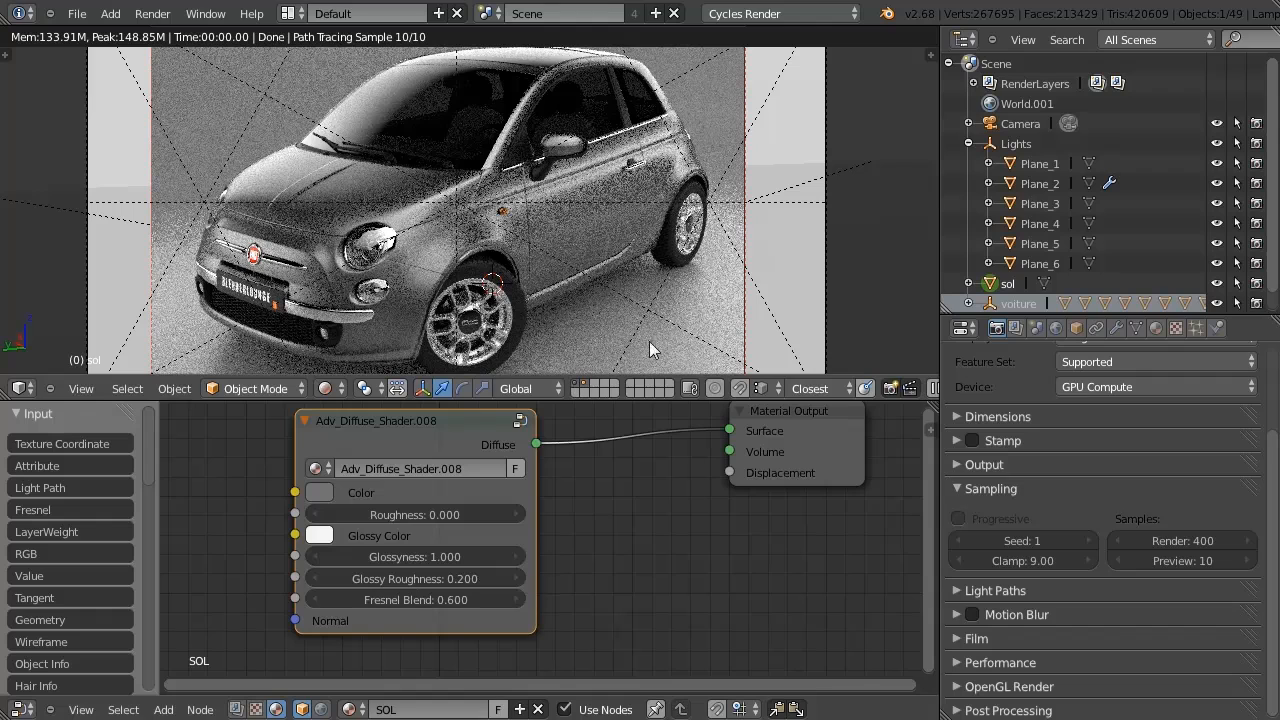
{"action": "left_click", "coordinate": [1015, 328]}
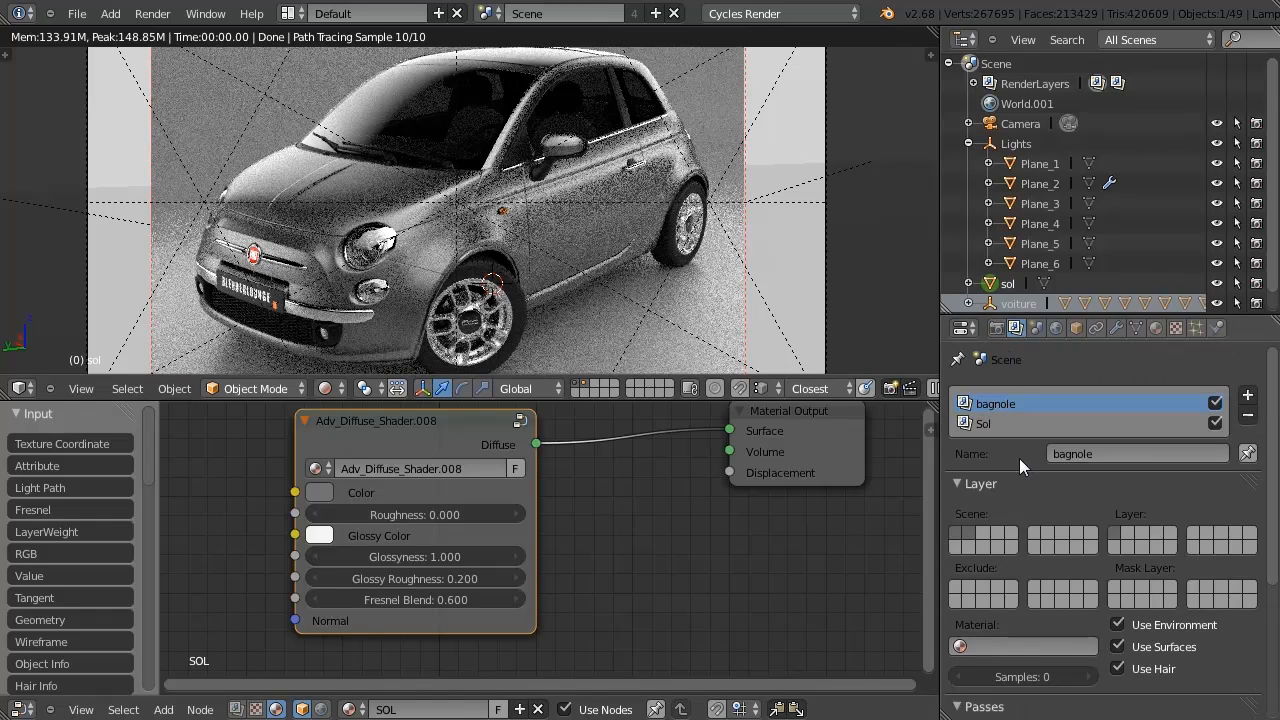
{"action": "left_click", "coordinate": [987, 424]}
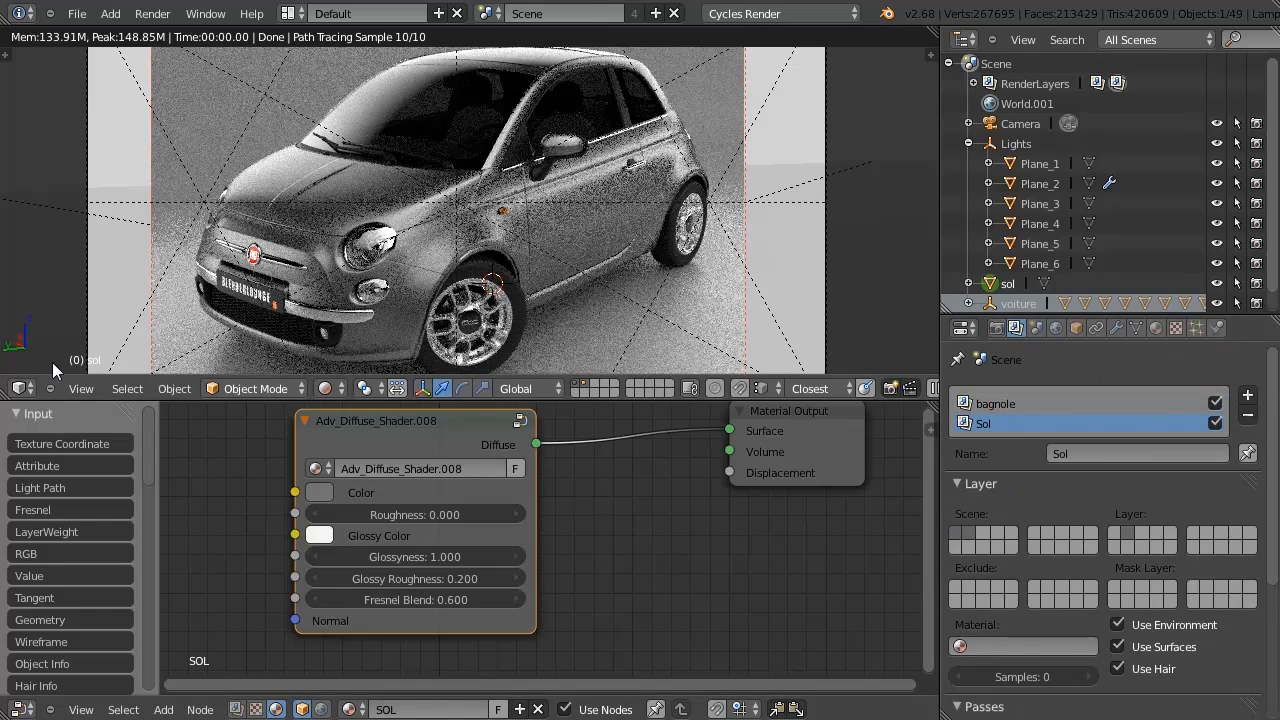
Switch the 3D view area to the UV/Image Editor and display the Render Result image.
{"action": "left_click", "coordinate": [20, 388]}
{"action": "left_click", "coordinate": [83, 244]}
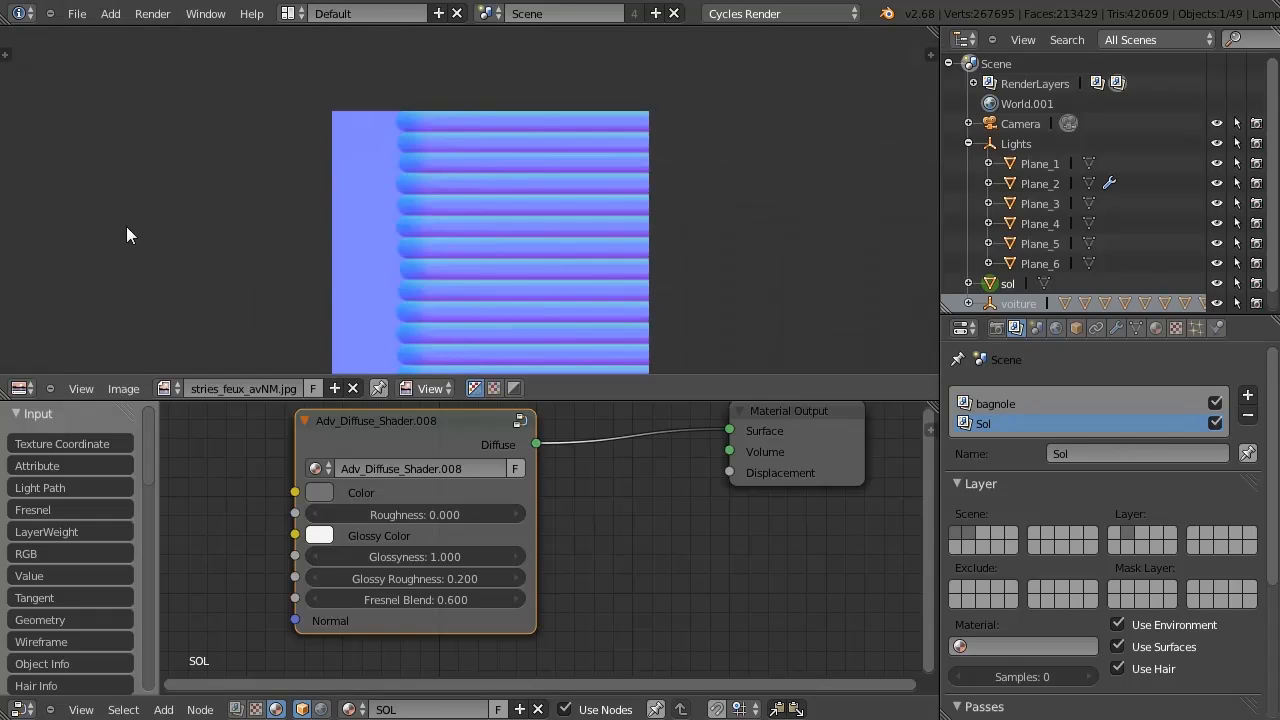
{"action": "left_click", "coordinate": [166, 388]}
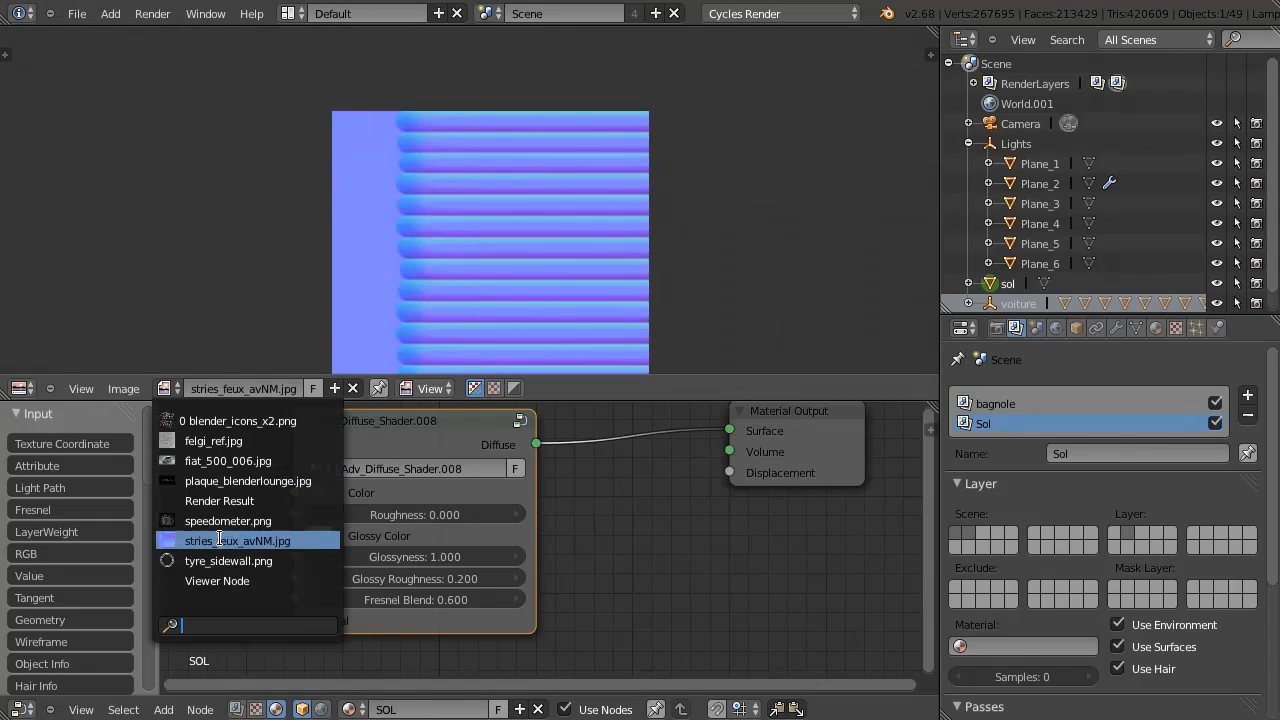
{"action": "left_click", "coordinate": [216, 501]}
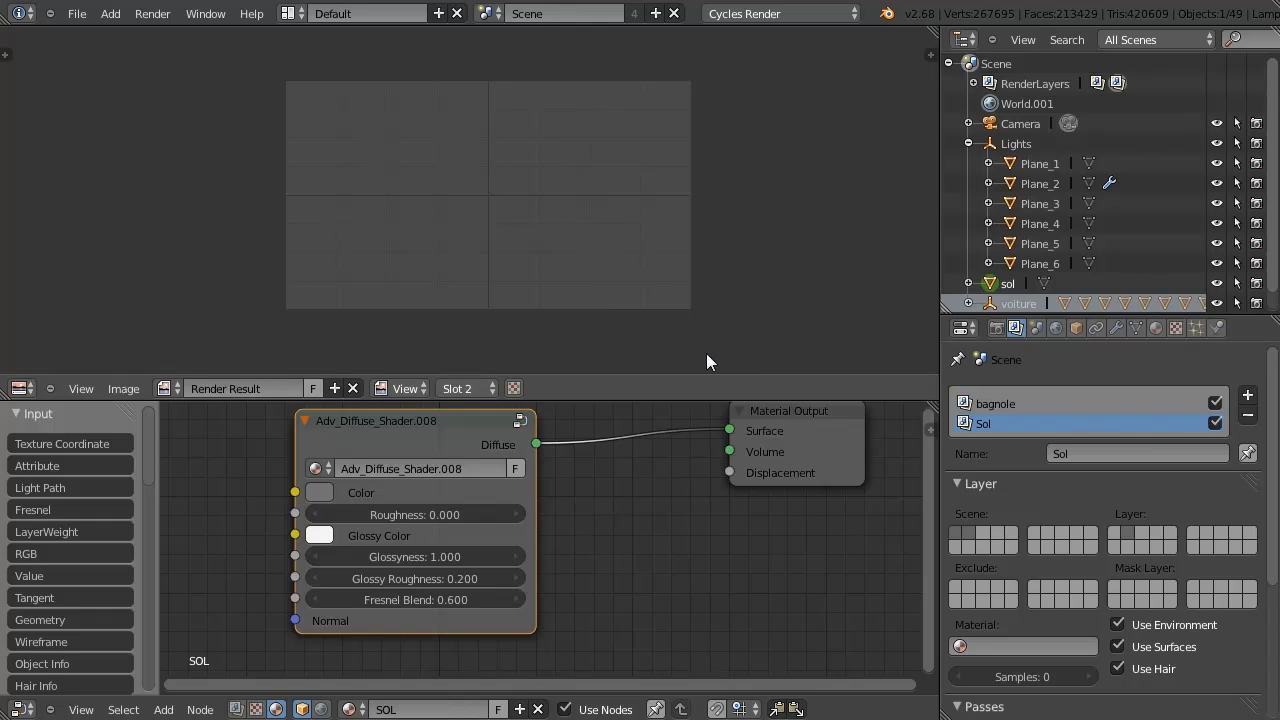
Compare the layer and pass settings of the bagnole and Sol render layers.
{"action": "left_click", "coordinate": [984, 402]}
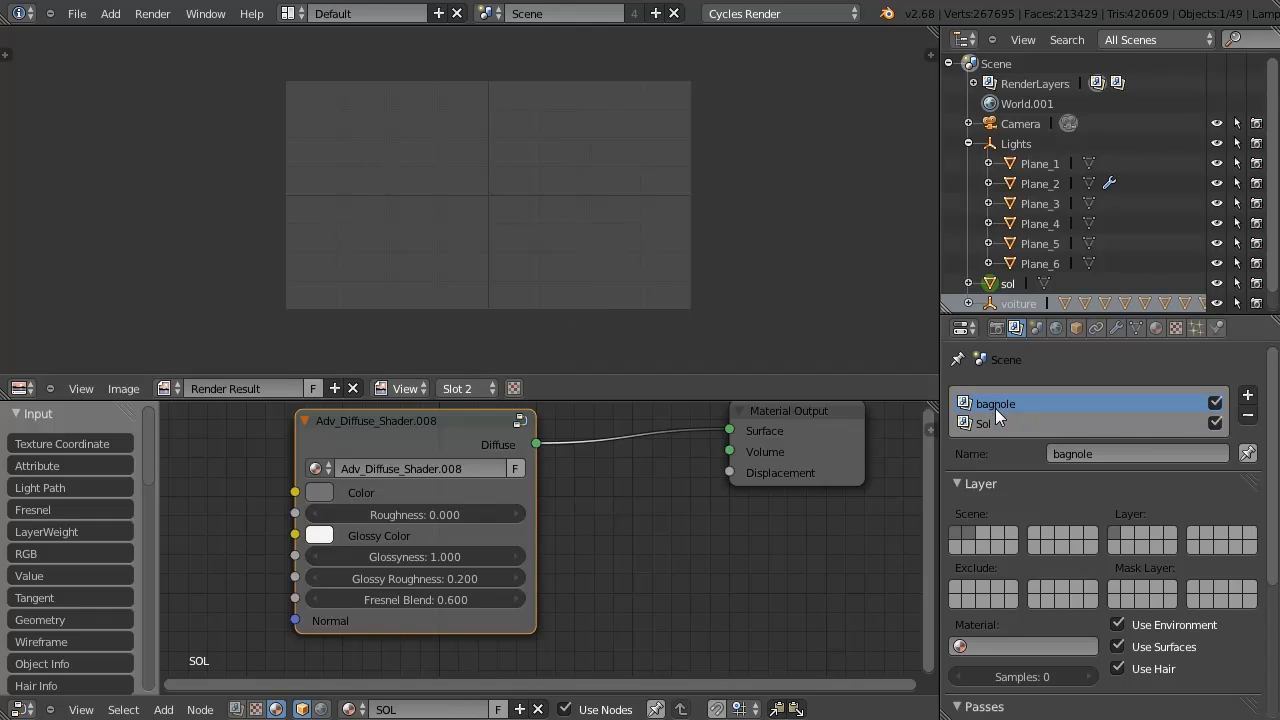
{"action": "left_click", "coordinate": [990, 424]}
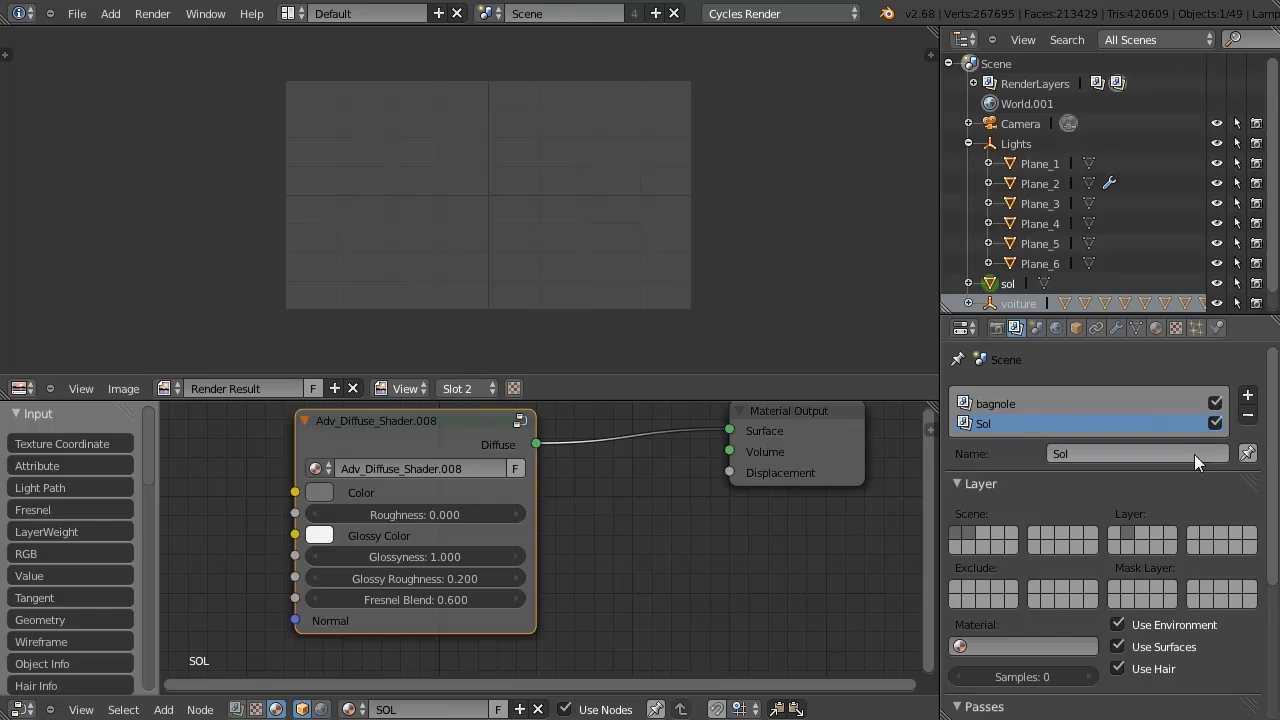
{"action": "left_click_drag", "start_coordinate": [1272, 445], "coordinate": [1272, 595]}
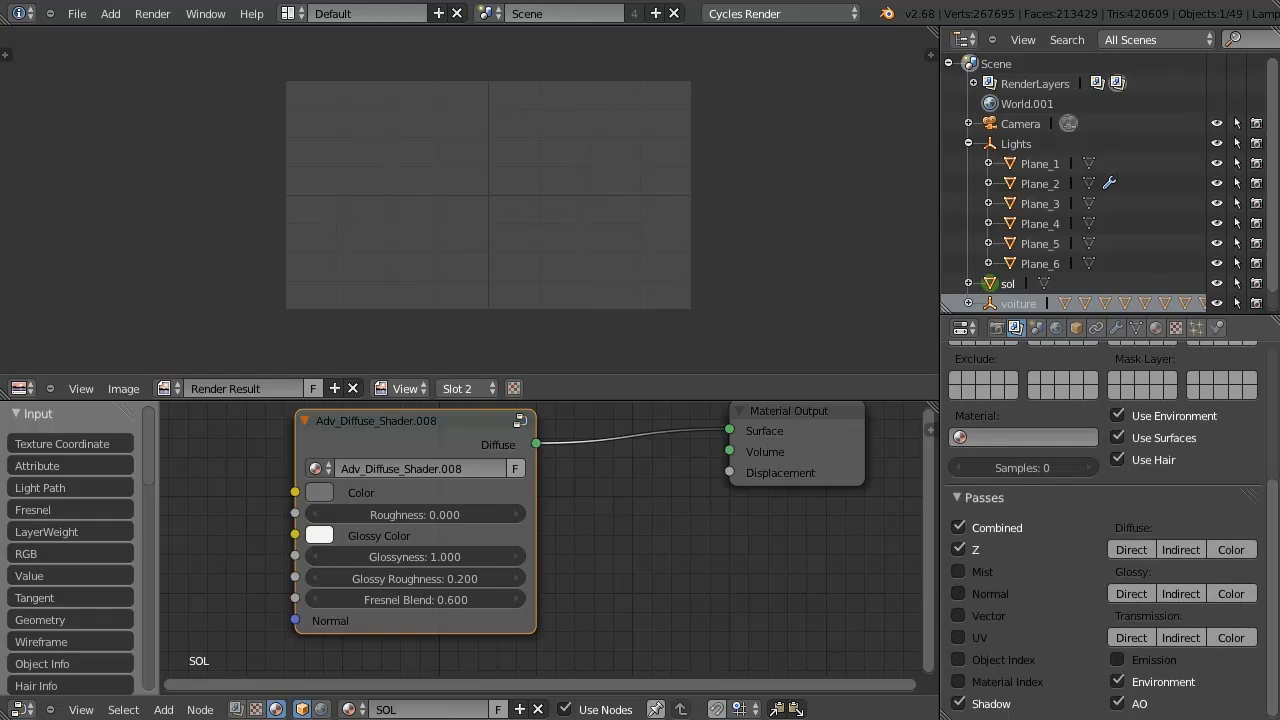
{"action": "scroll", "coordinate": [1038, 442], "scroll_direction": "up", "scroll_amount": 5}
{"action": "left_click", "coordinate": [997, 402]}
{"action": "left_click", "coordinate": [982, 422]}
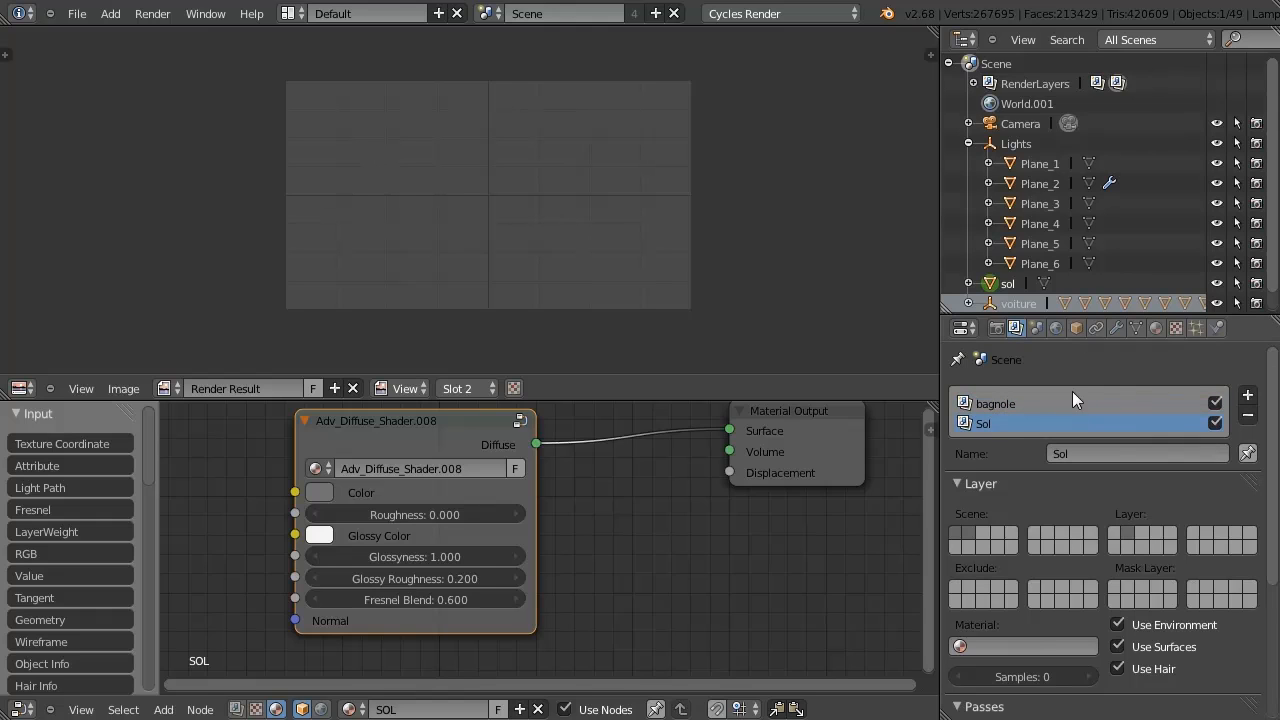
Check the render dimensions and set the final render samples to 1500.
{"action": "left_click", "coordinate": [997, 329]}
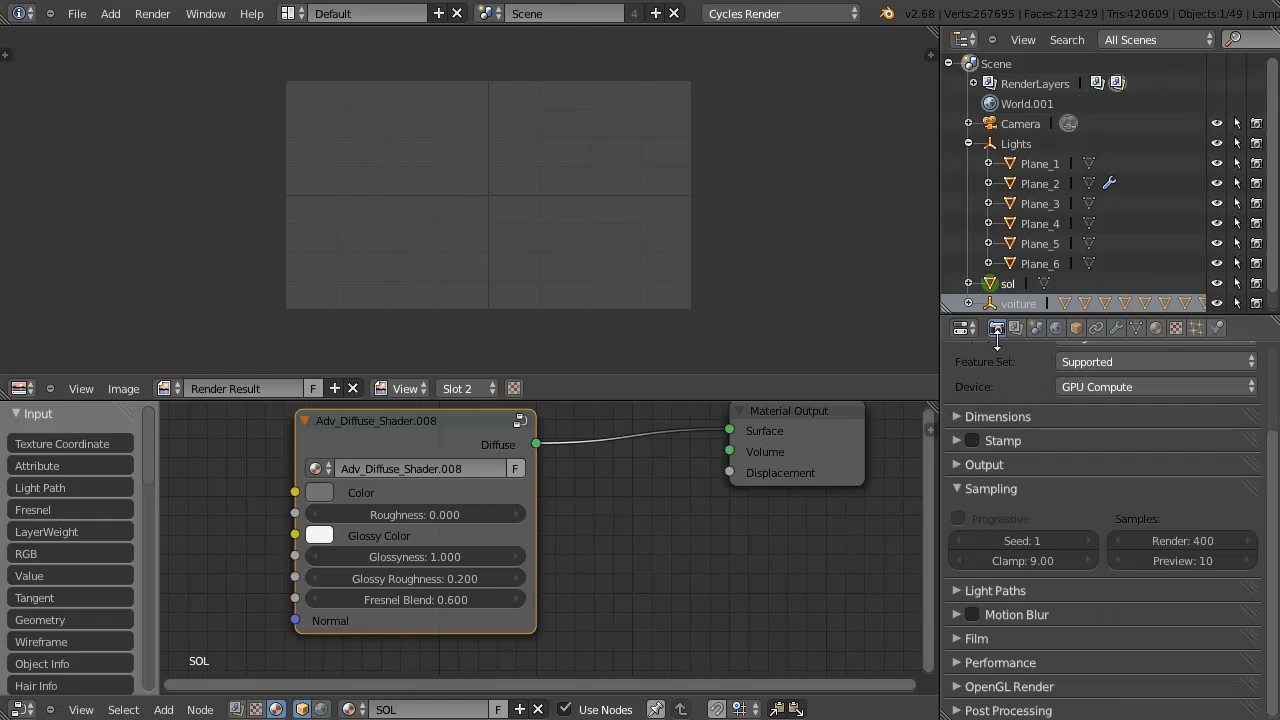
{"action": "left_click", "coordinate": [969, 416]}
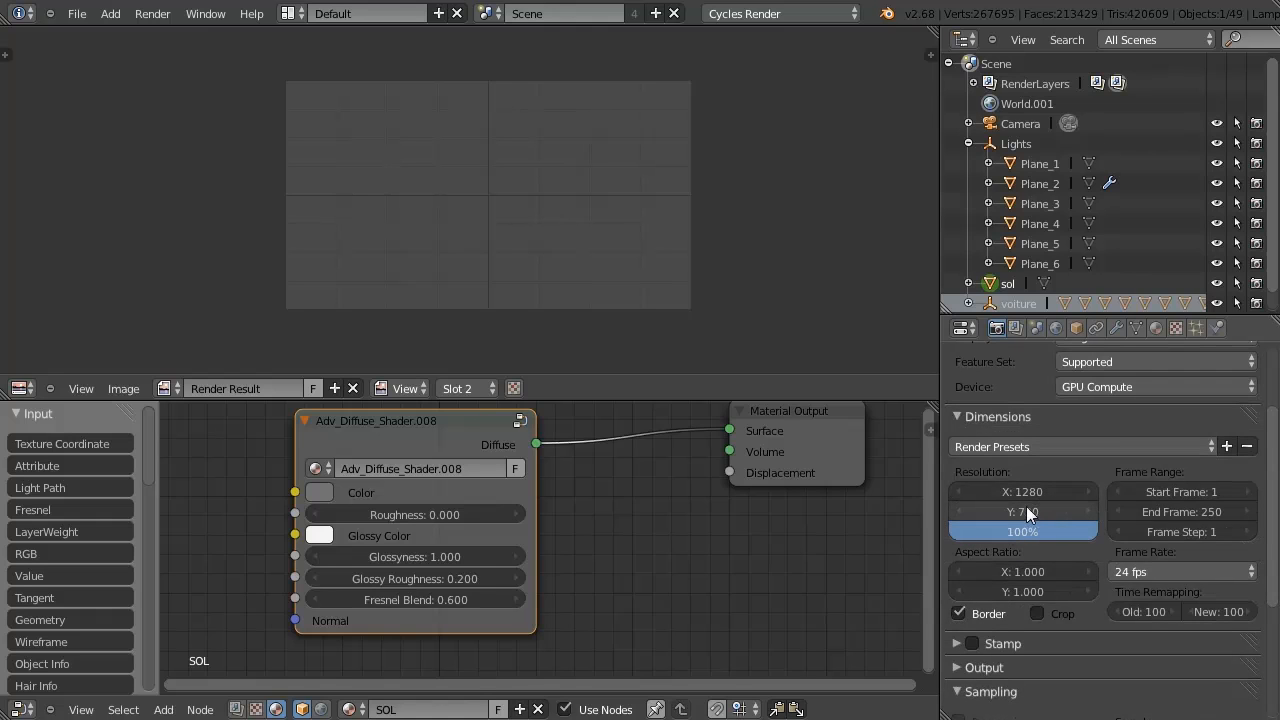
{"action": "left_click", "coordinate": [955, 413]}
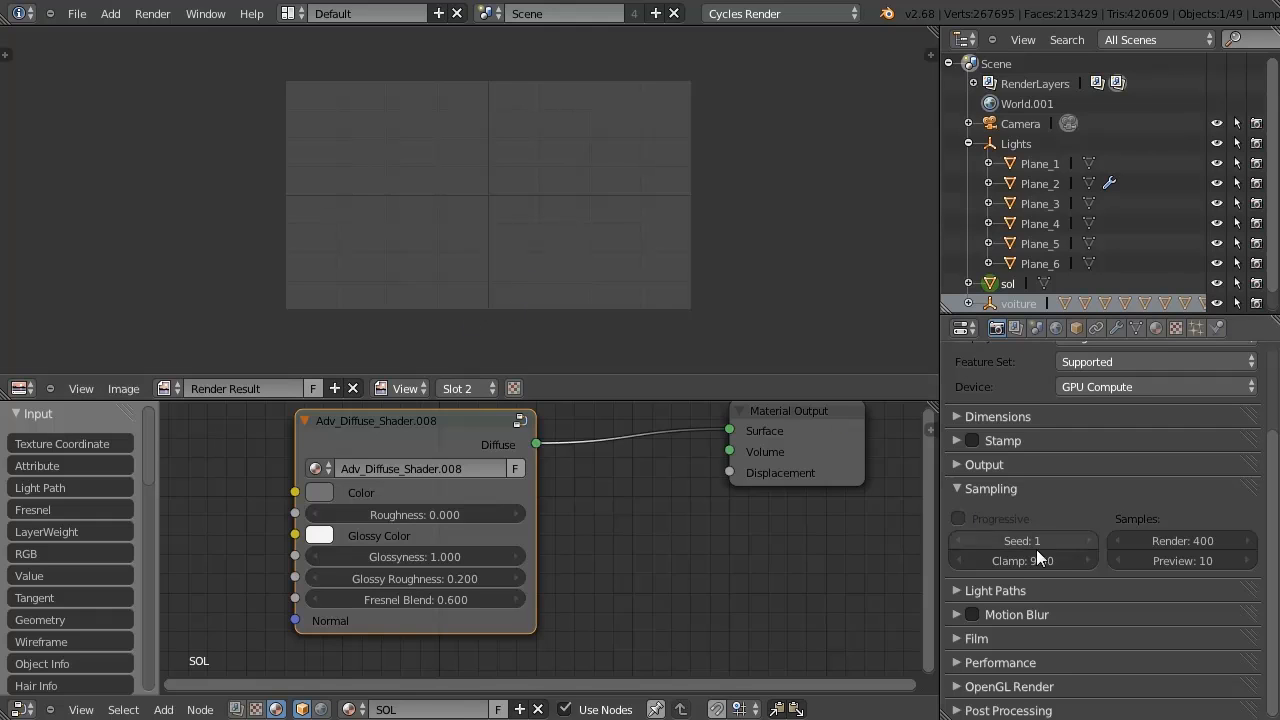
{"action": "left_click", "coordinate": [1183, 540]}
{"action": "type", "text": "1500"}
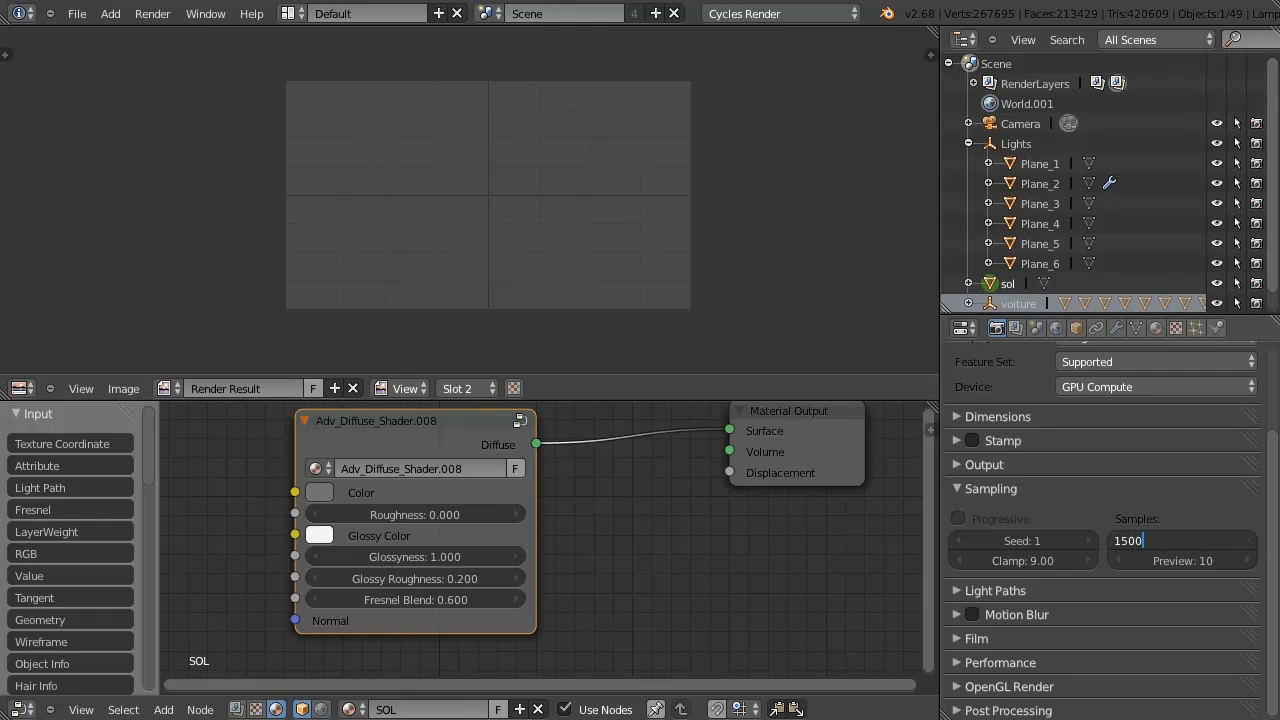
{"action": "key", "text": "Return"}
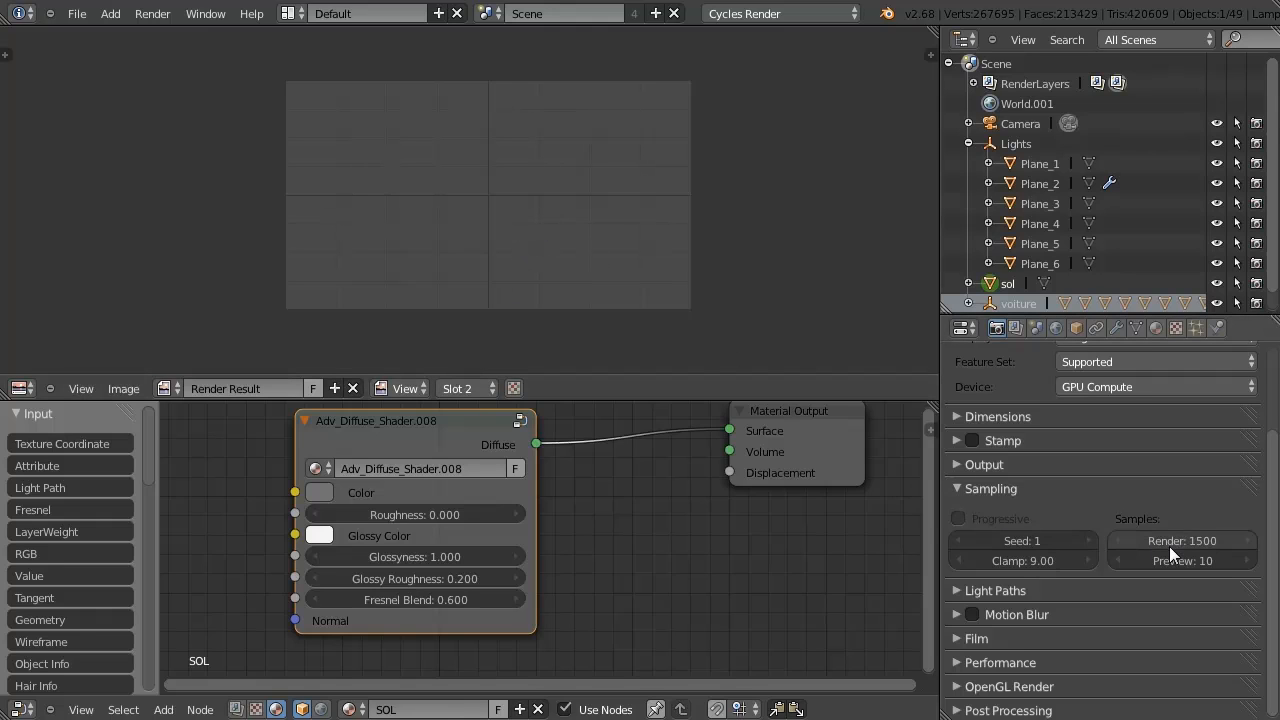
Disable the Sol render layer and make bagnole the active layer.
{"action": "left_click", "coordinate": [1016, 328]}
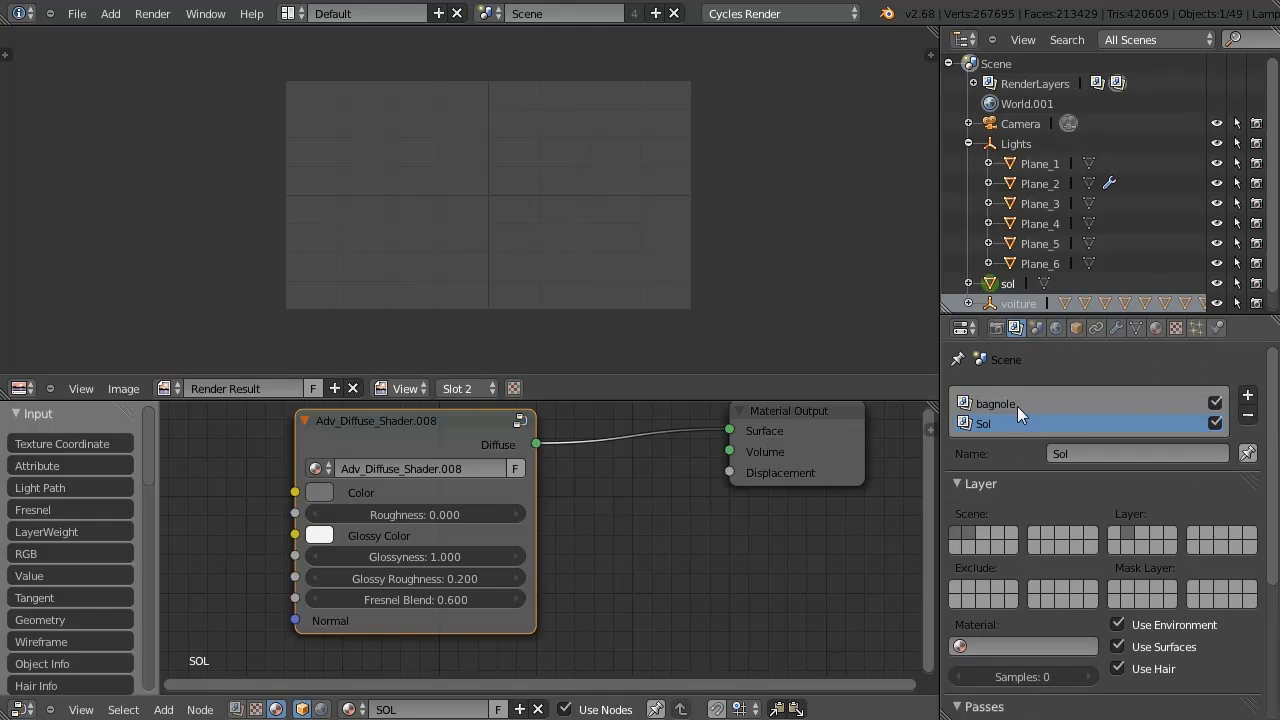
{"action": "left_click", "coordinate": [1216, 422]}
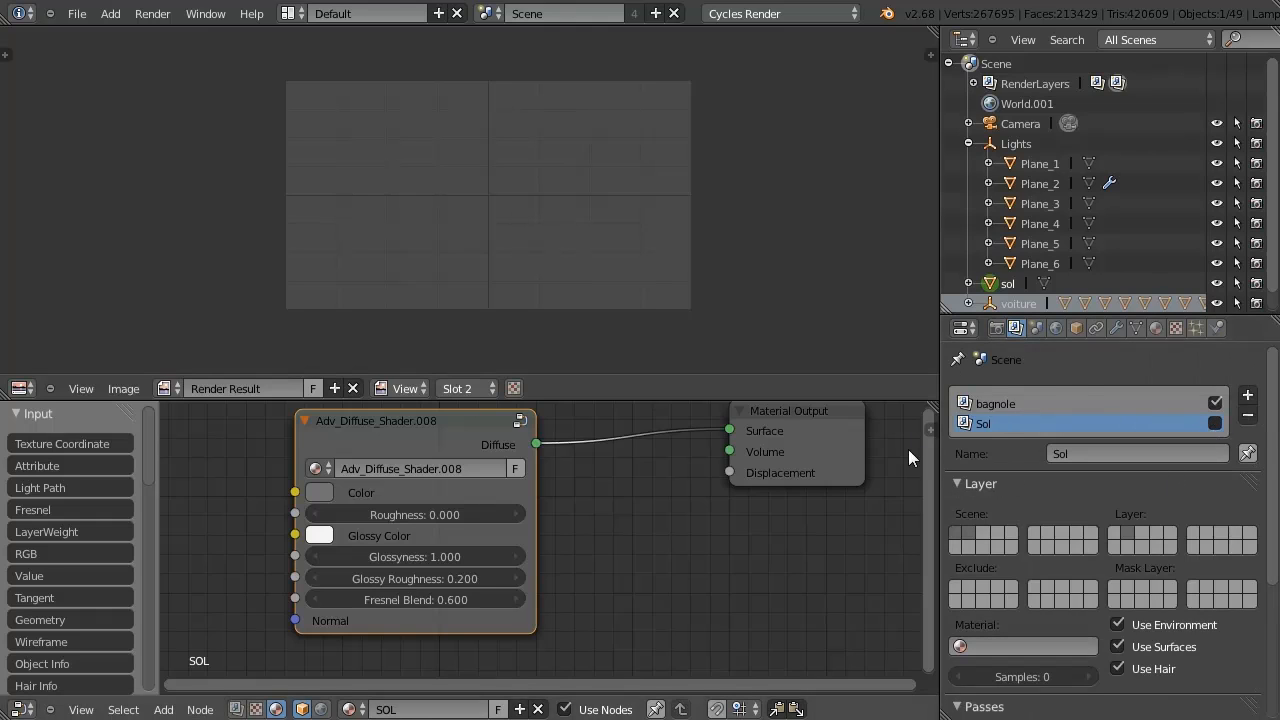
{"action": "left_click", "coordinate": [993, 404]}
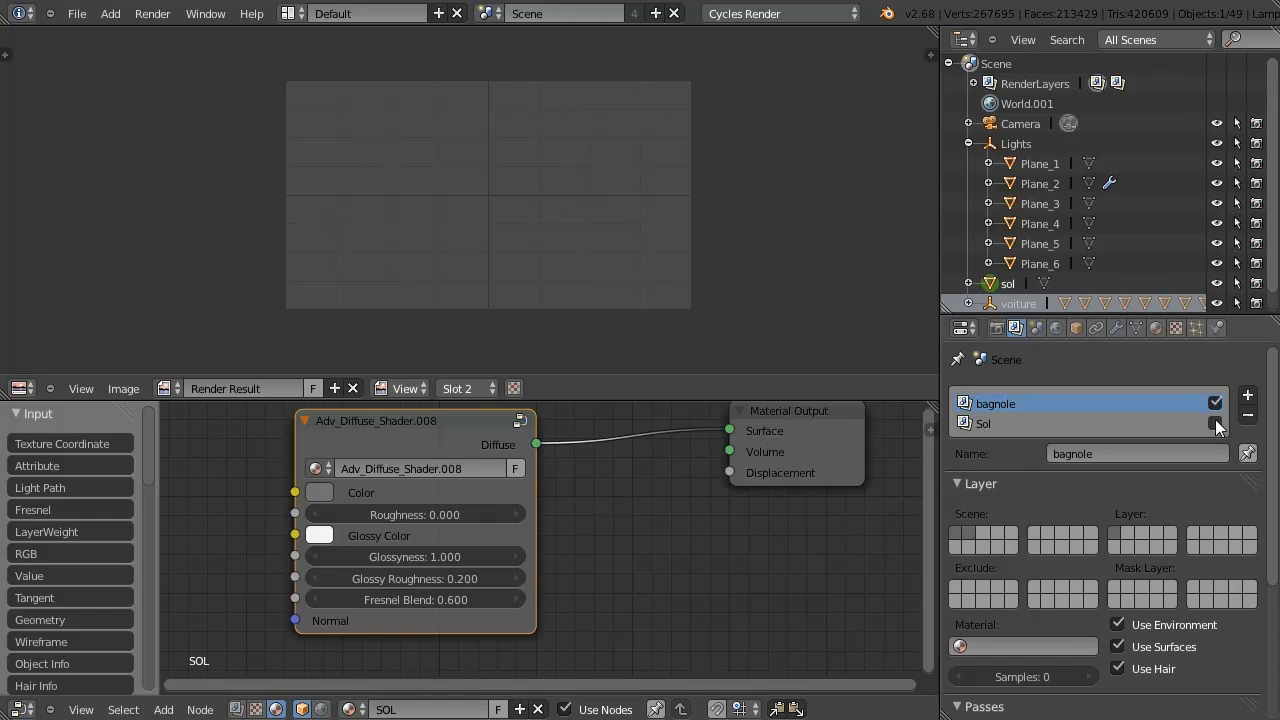
Review the scene's Light Paths, Film and Performance render settings, including the film transparency and tile size.
{"action": "left_click", "coordinate": [998, 330]}
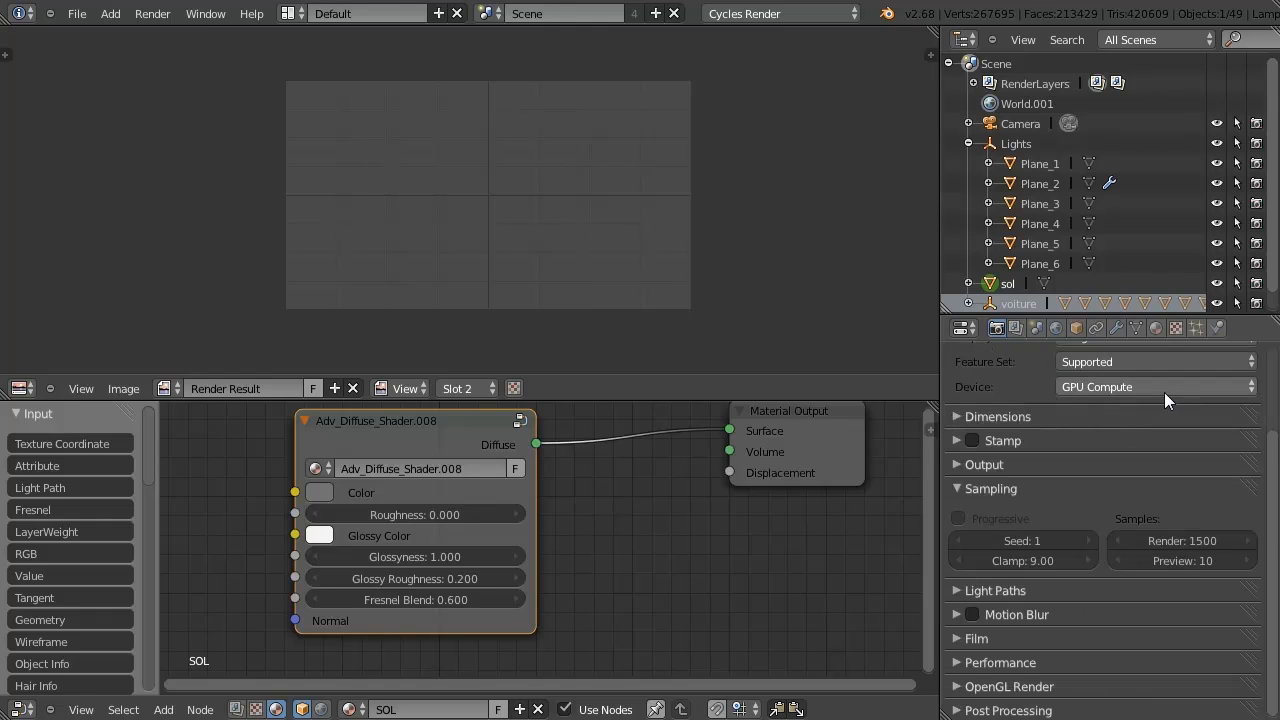
{"action": "left_click", "coordinate": [1020, 596]}
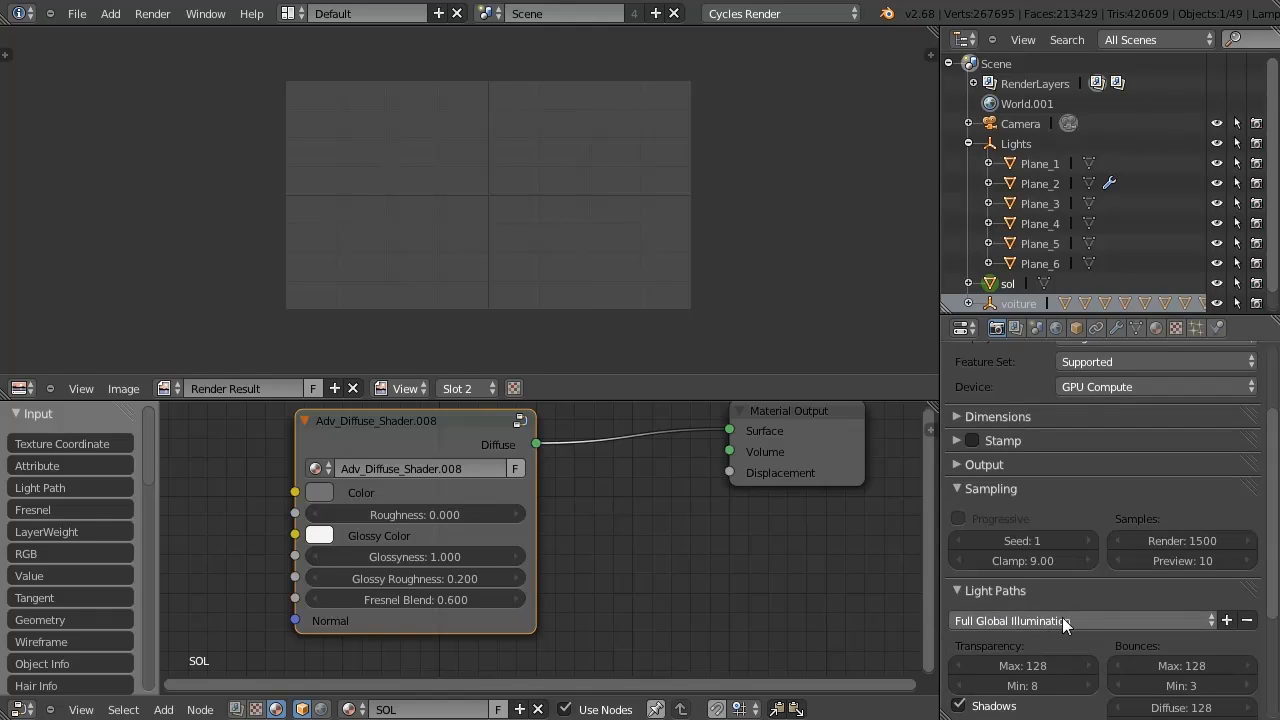
{"action": "left_click", "coordinate": [981, 591]}
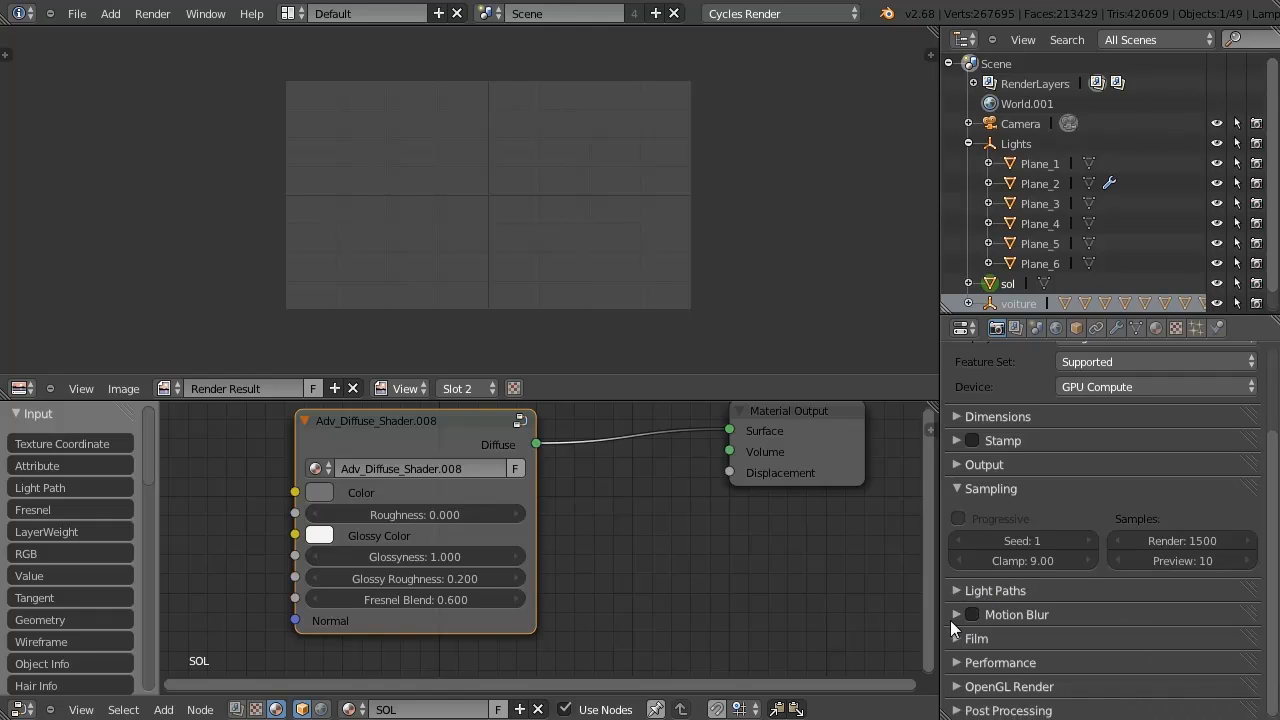
{"action": "left_click", "coordinate": [960, 637]}
{"action": "scroll", "coordinate": [966, 660], "scroll_direction": "down", "scroll_amount": 2}
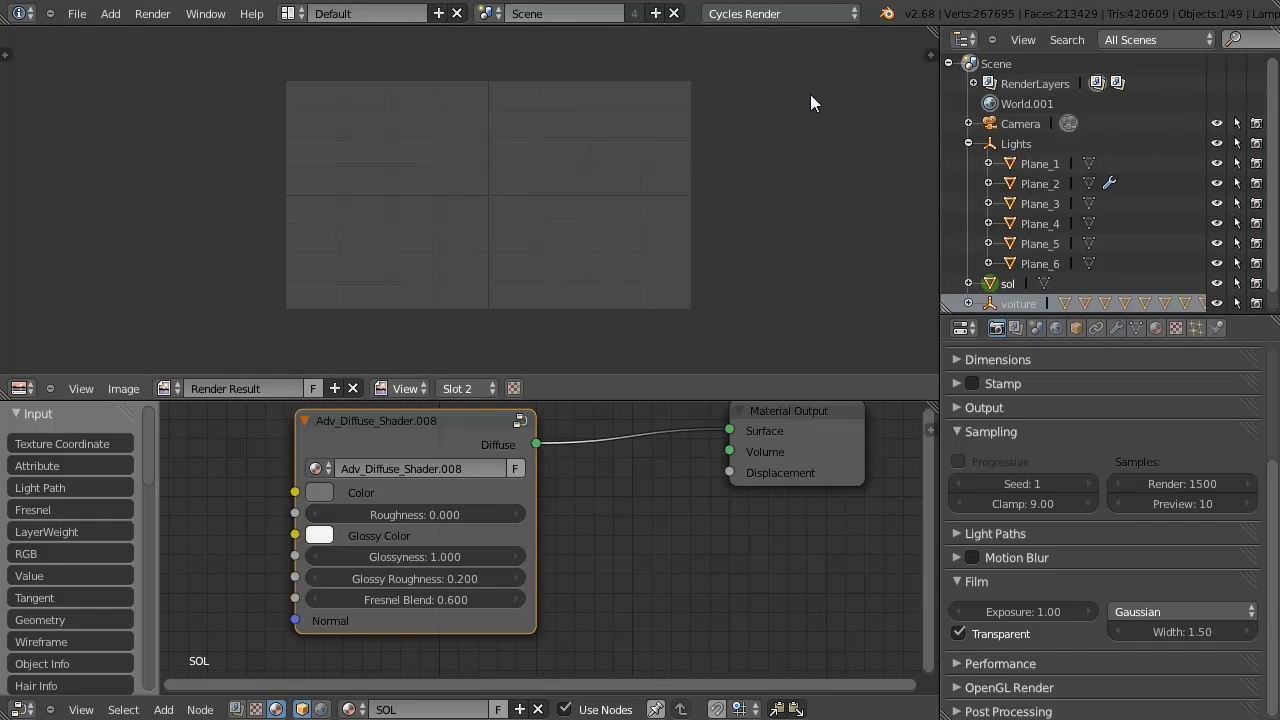
{"action": "left_click", "coordinate": [958, 580]}
{"action": "left_click", "coordinate": [969, 604]}
{"action": "scroll", "coordinate": [1272, 497], "scroll_direction": "down", "scroll_amount": 3}
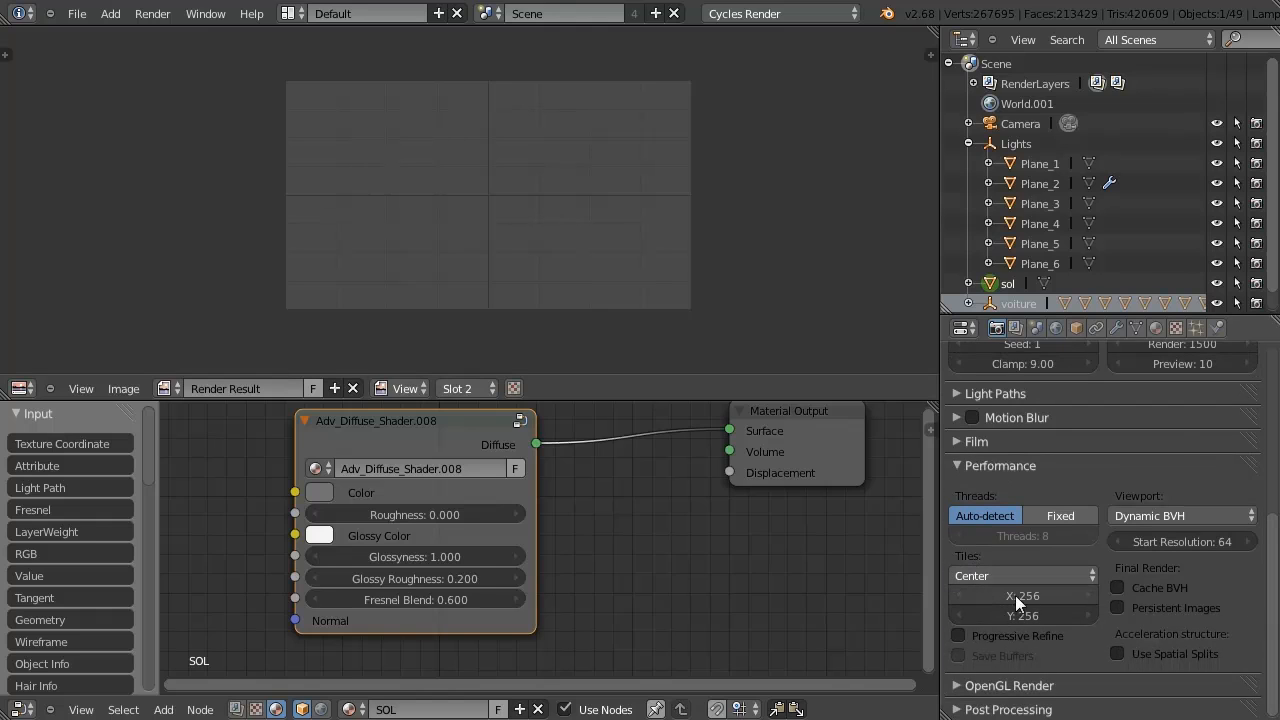
{"action": "left_click", "coordinate": [957, 465]}
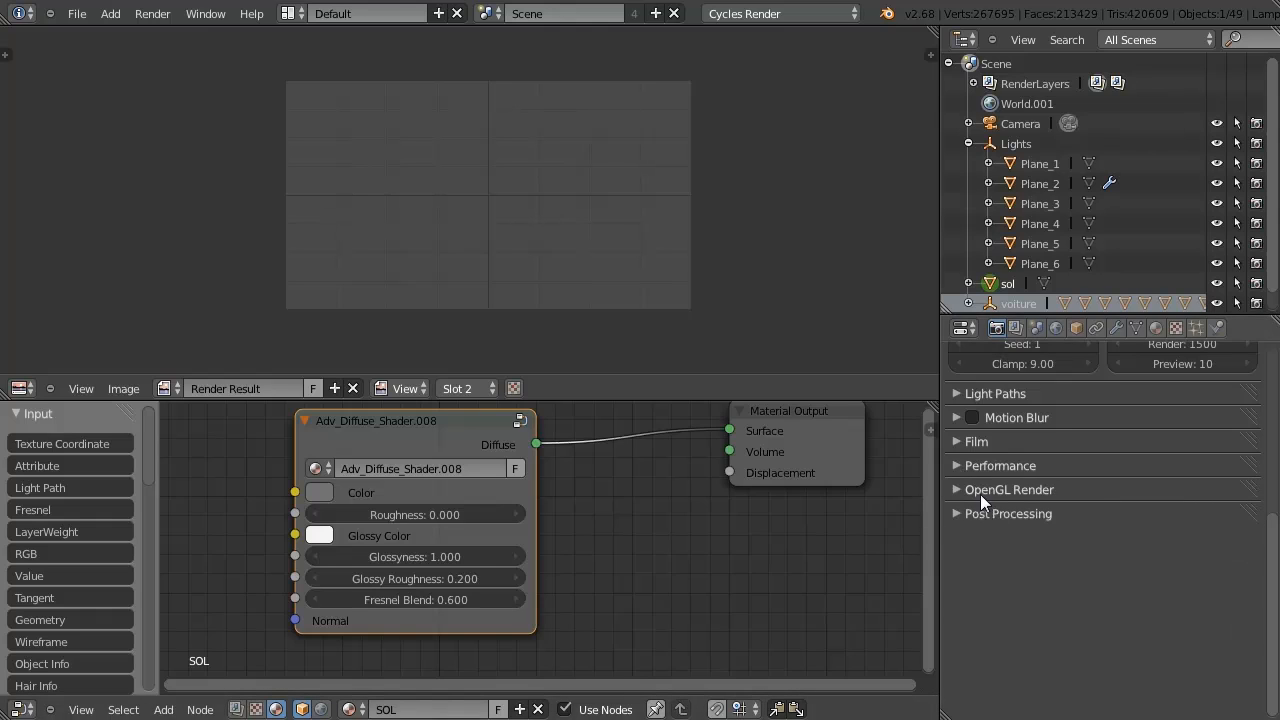
Return the image editor area to the 3D View showing the car through the camera.
{"action": "middle_click_drag", "start_coordinate": [544, 183], "coordinate": [522, 191]}
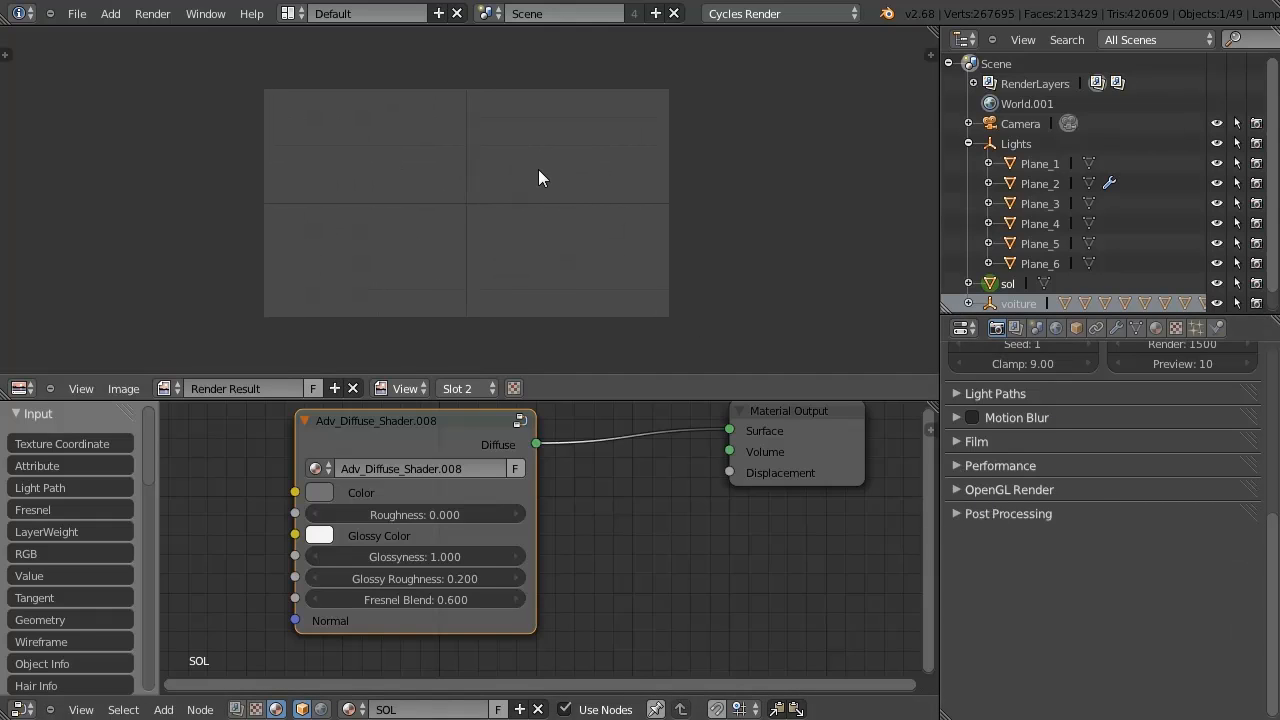
{"action": "middle_click_drag", "start_coordinate": [495, 232], "coordinate": [496, 240]}
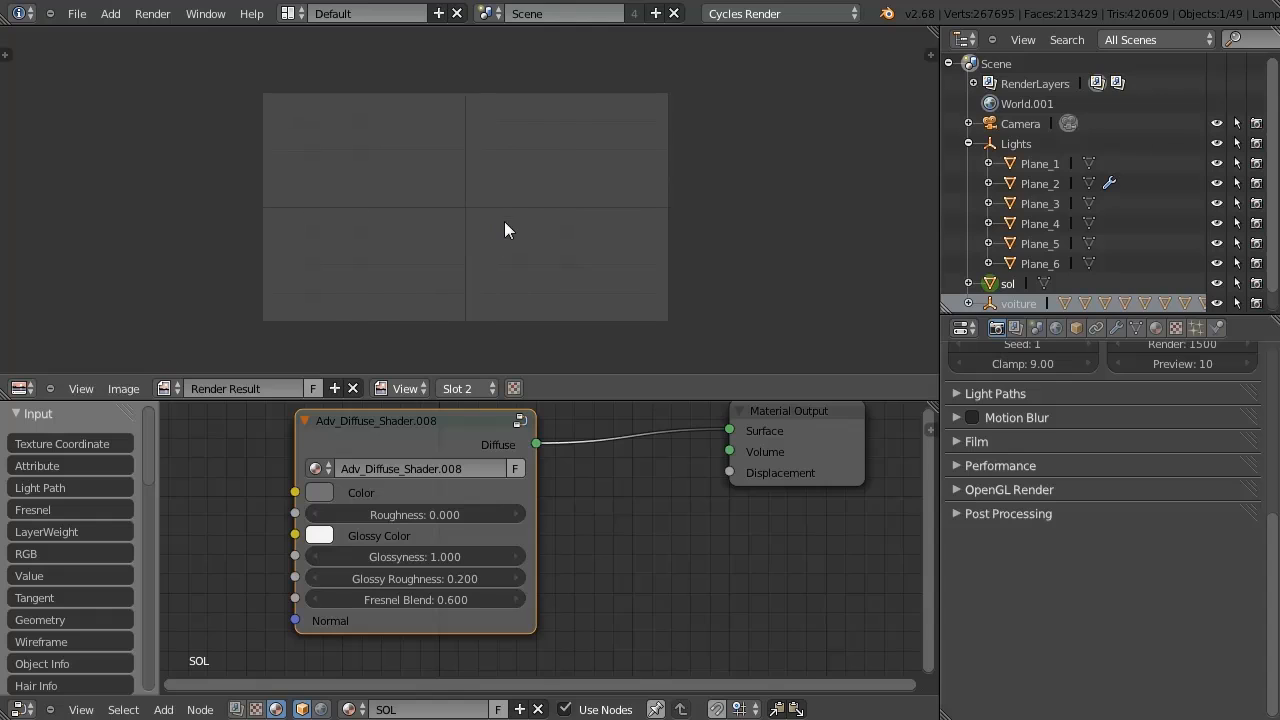
{"action": "left_click", "coordinate": [22, 389]}
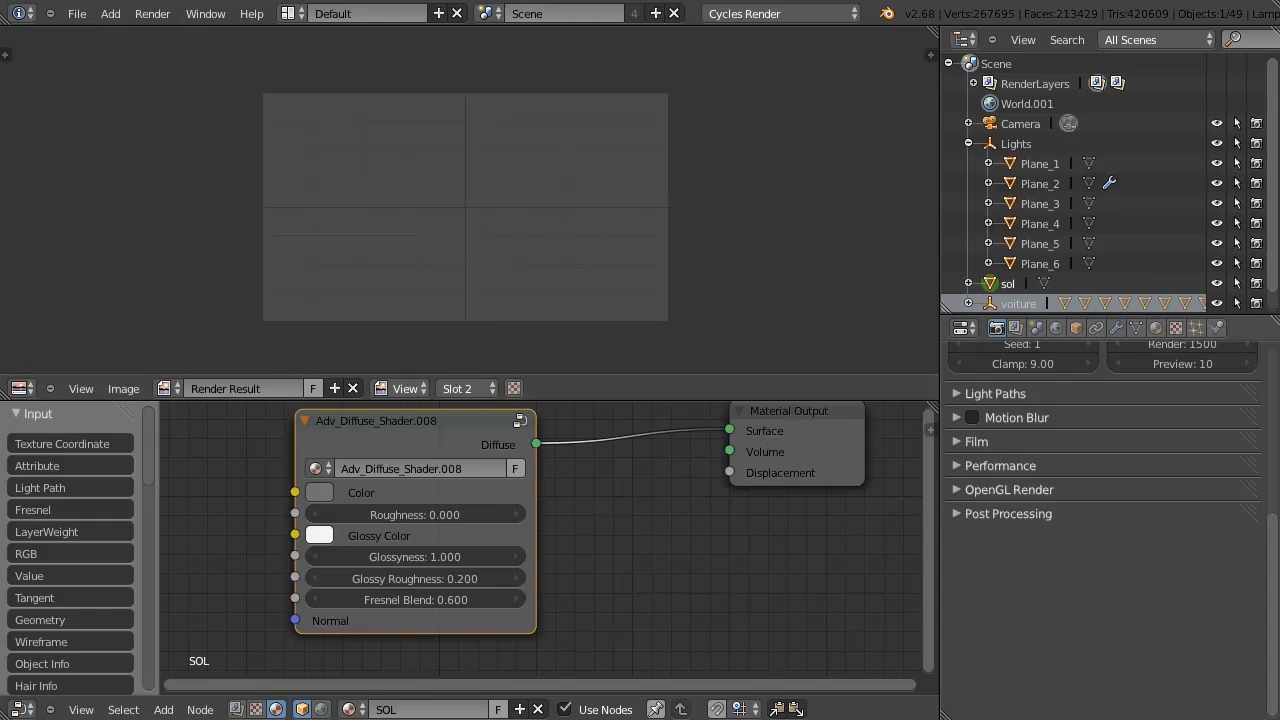
{"action": "left_click", "coordinate": [20, 389]}
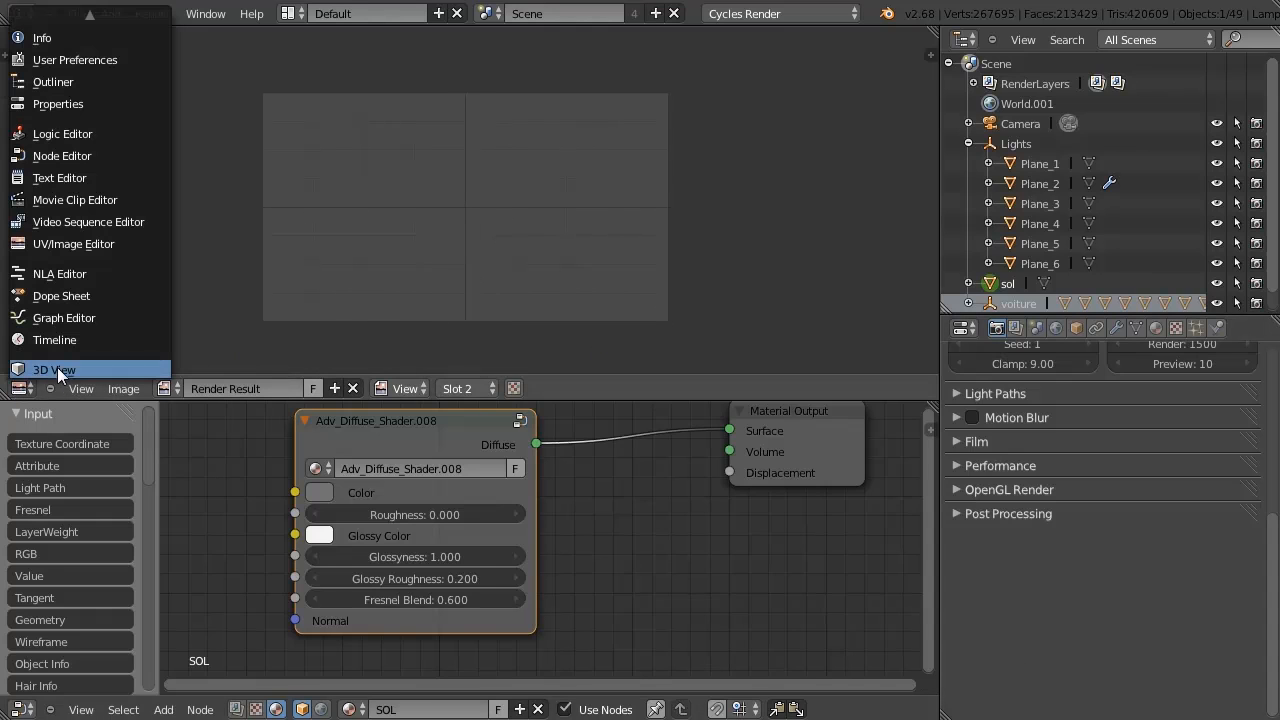
{"action": "left_click", "coordinate": [58, 372]}
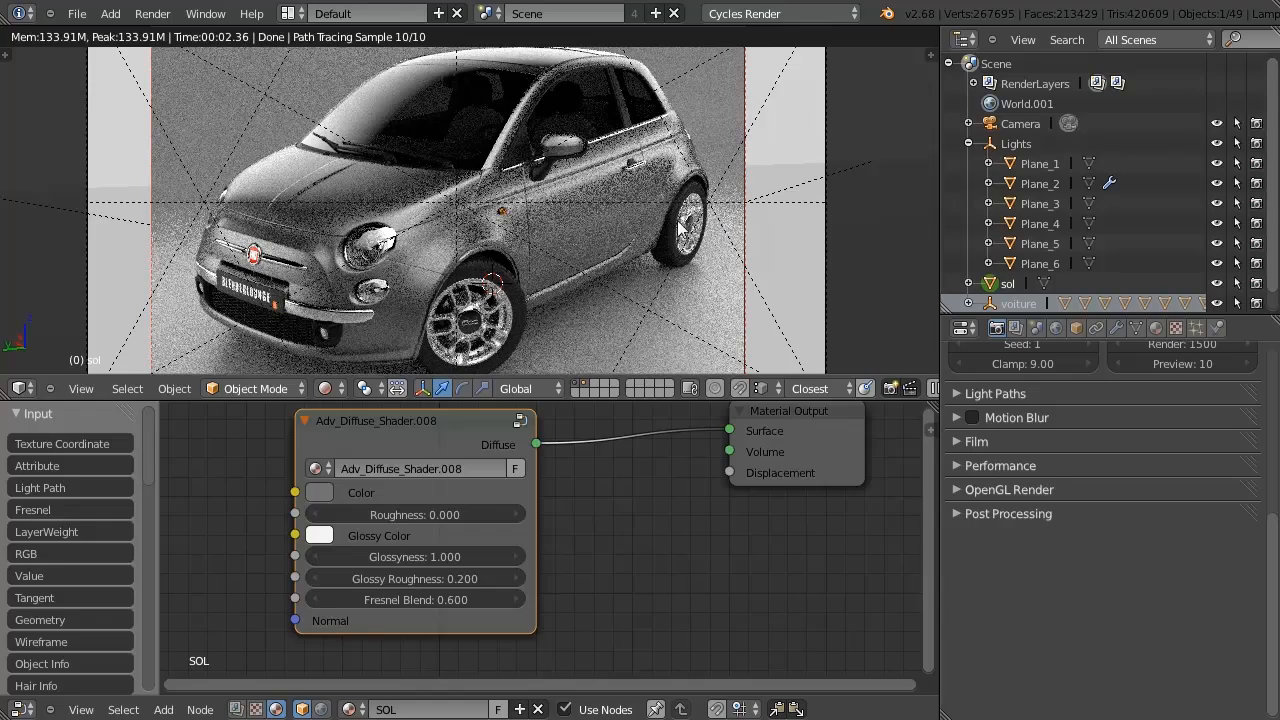
Reset the render border to cover the entire camera frame and switch the viewport shading to Solid.
{"action": "scroll", "coordinate": [545, 228], "scroll_direction": "down", "scroll_amount": 3}
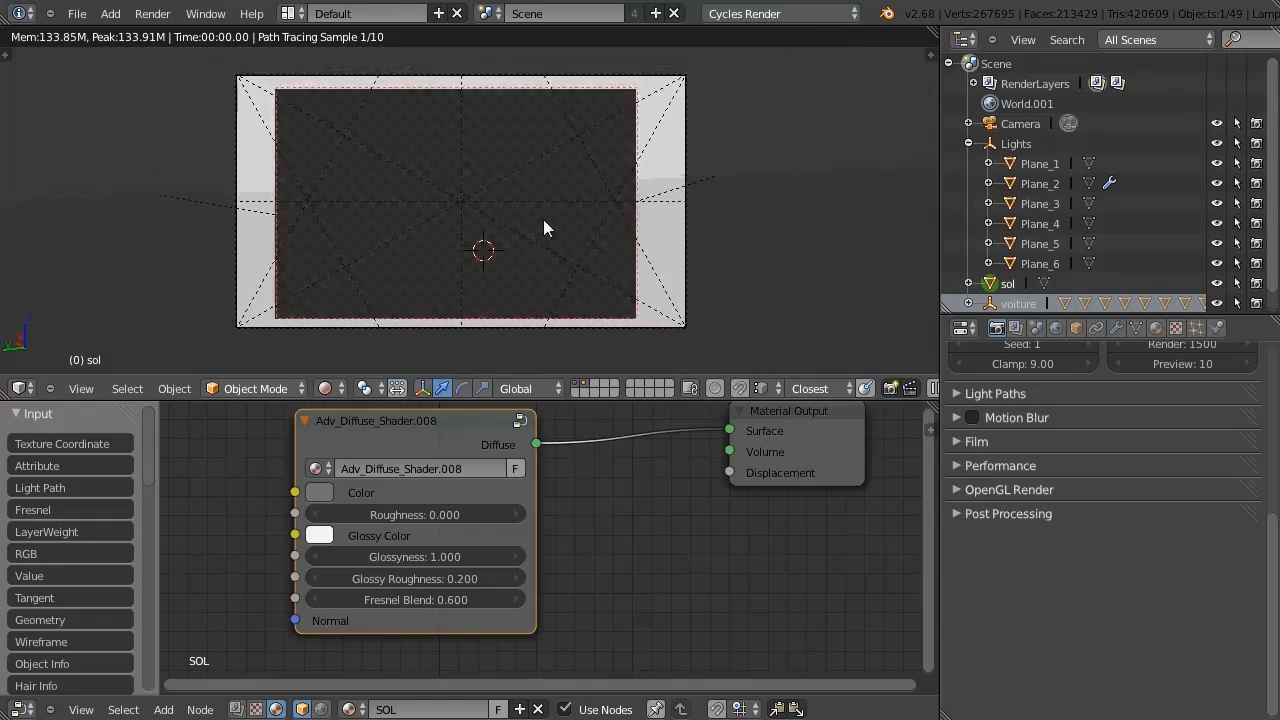
{"action": "key", "text": "shift+b"}
{"action": "left_click_drag", "start_coordinate": [213, 62], "coordinate": [750, 374]}
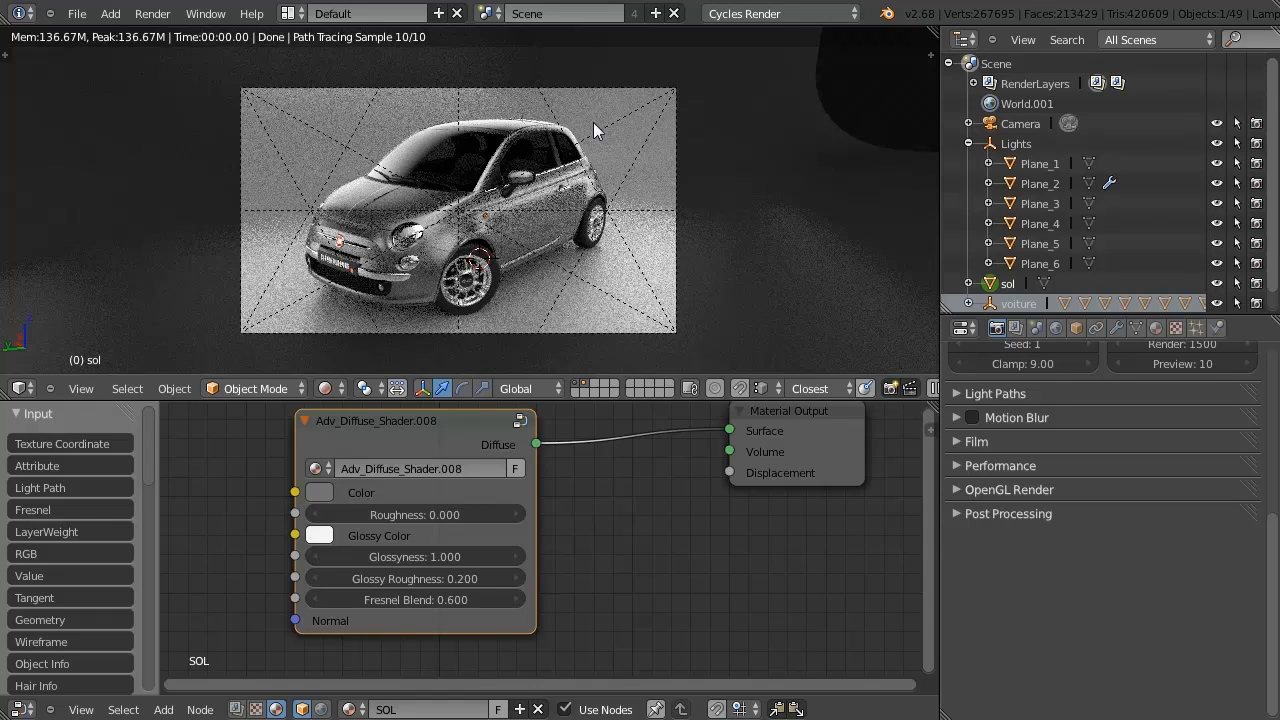
{"action": "left_click", "coordinate": [325, 388]}
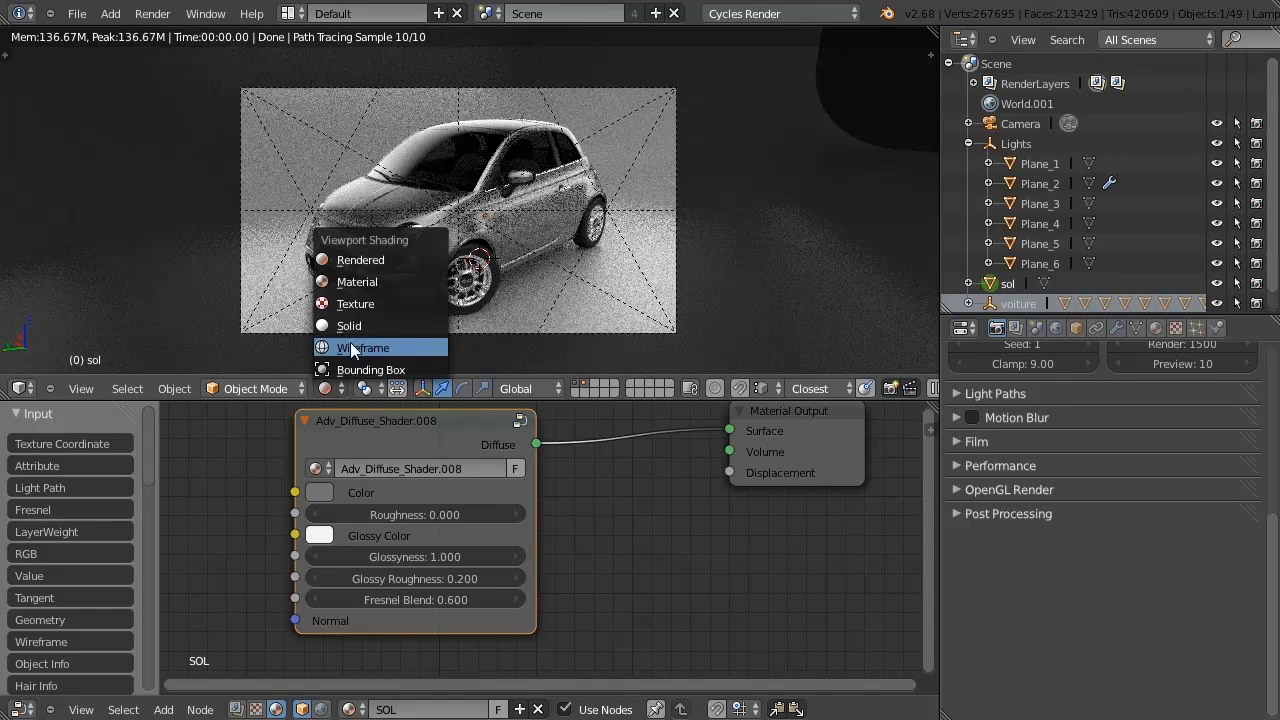
{"action": "left_click", "coordinate": [353, 326]}
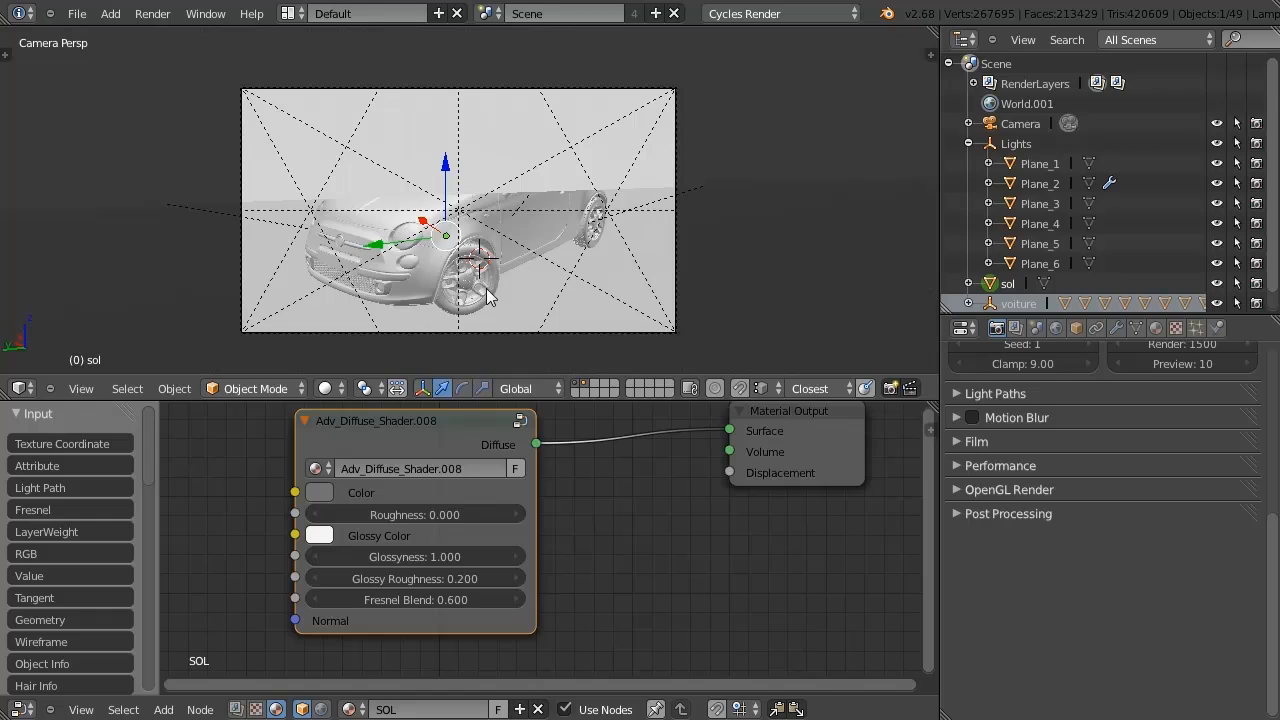
Collapse the Lights group in the outliner and bring up the render layer settings.
{"action": "left_click", "coordinate": [969, 143]}
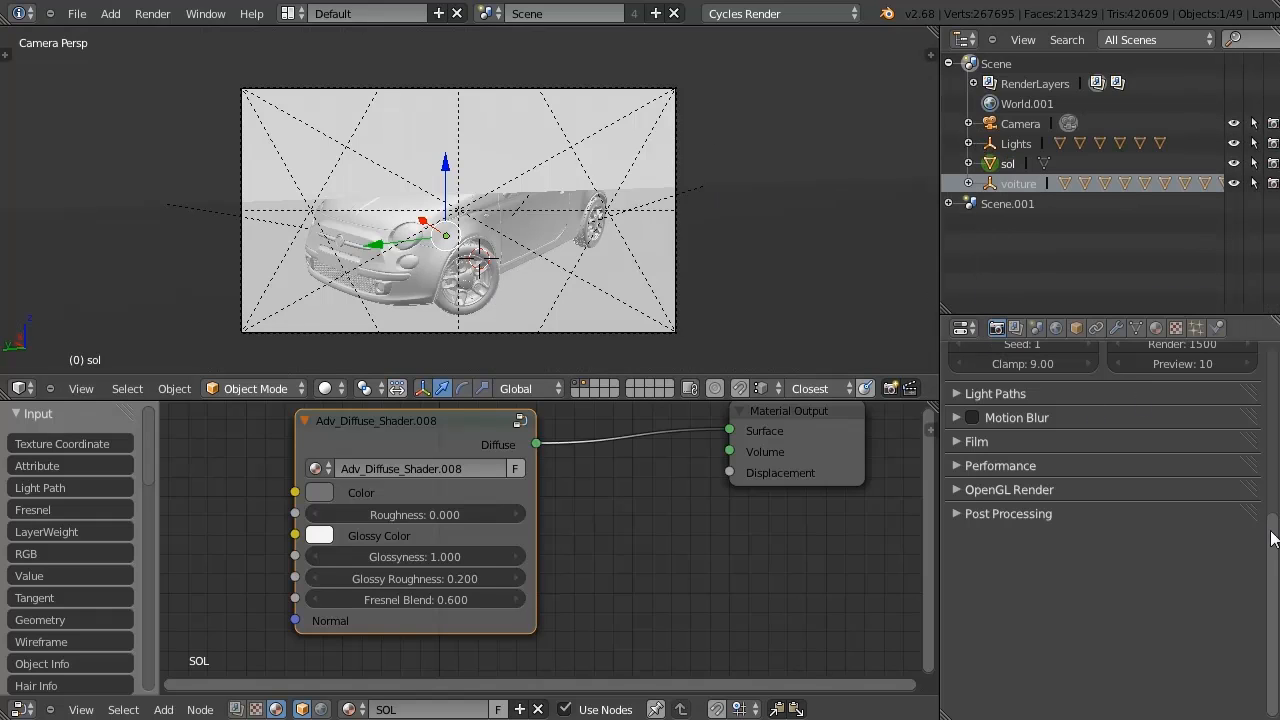
{"action": "scroll", "coordinate": [1272, 540], "scroll_direction": "up", "scroll_amount": 7}
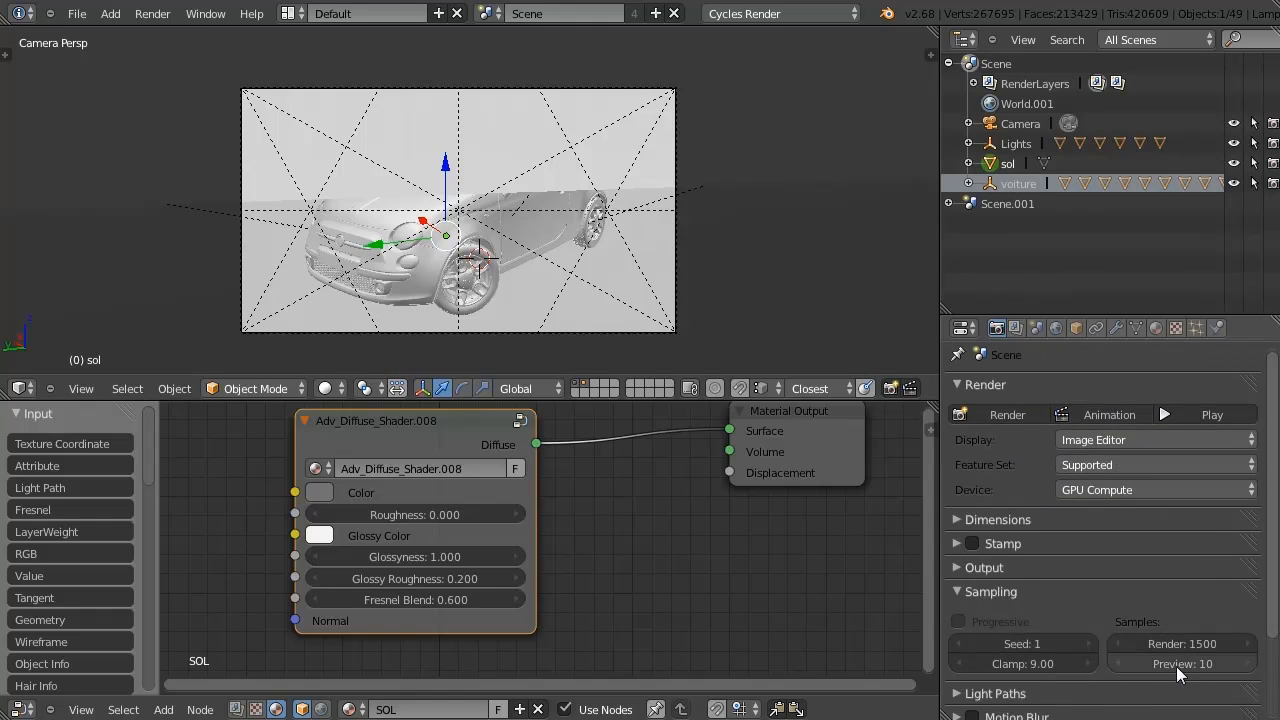
{"action": "left_click", "coordinate": [1020, 327]}
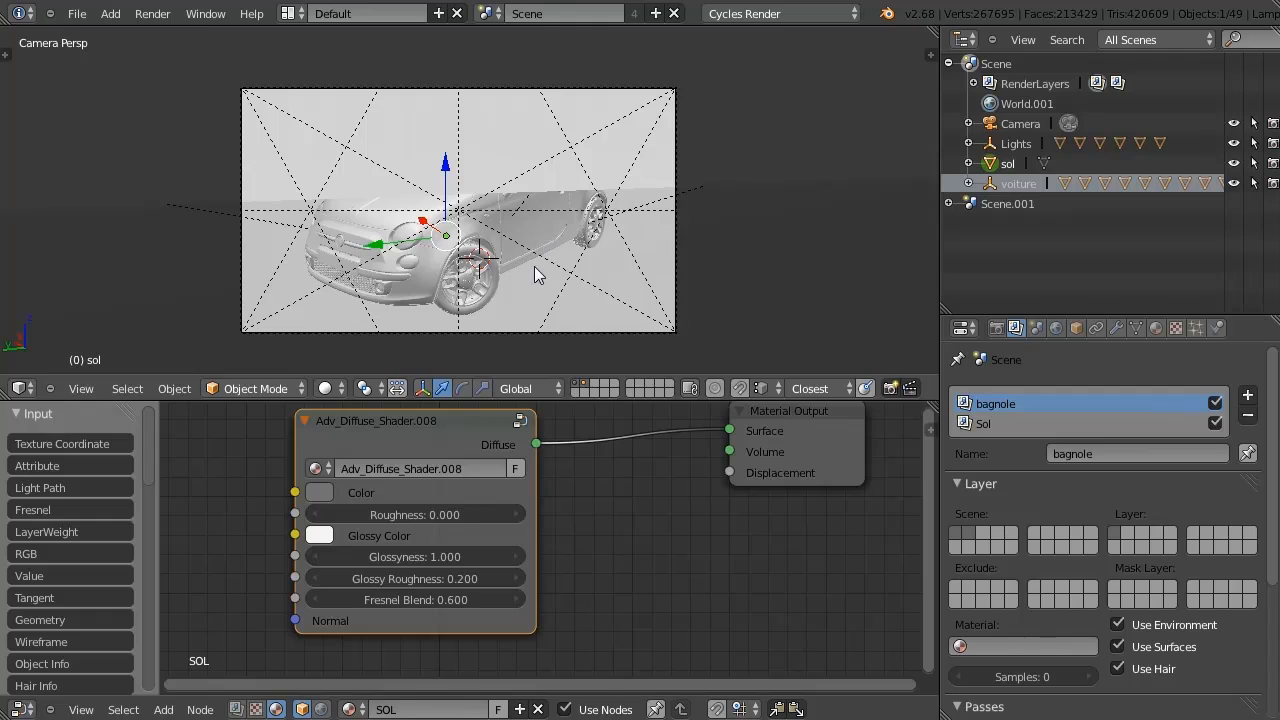
Check the layer assignments of the car body and the sol object, then compare the Sol and bagnole render layer settings.
{"action": "right_click", "coordinate": [528, 221]}
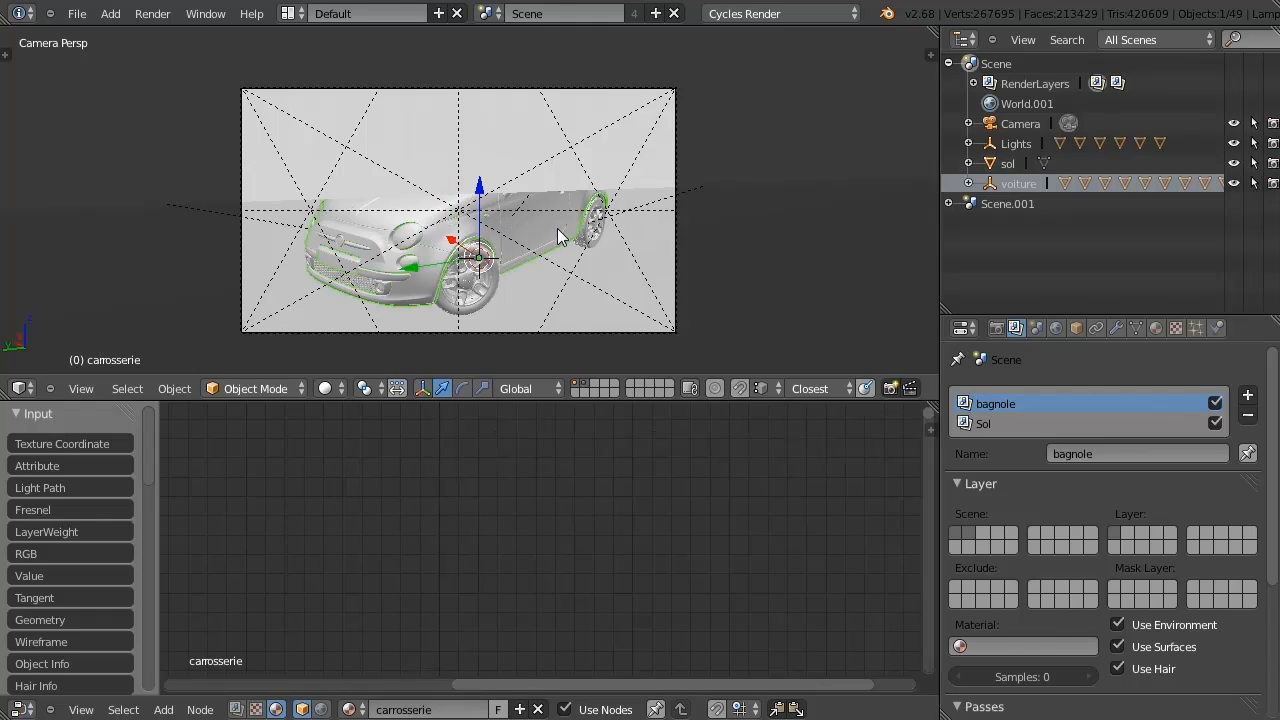
{"action": "key", "text": "m"}
{"action": "right_click", "coordinate": [650, 270]}
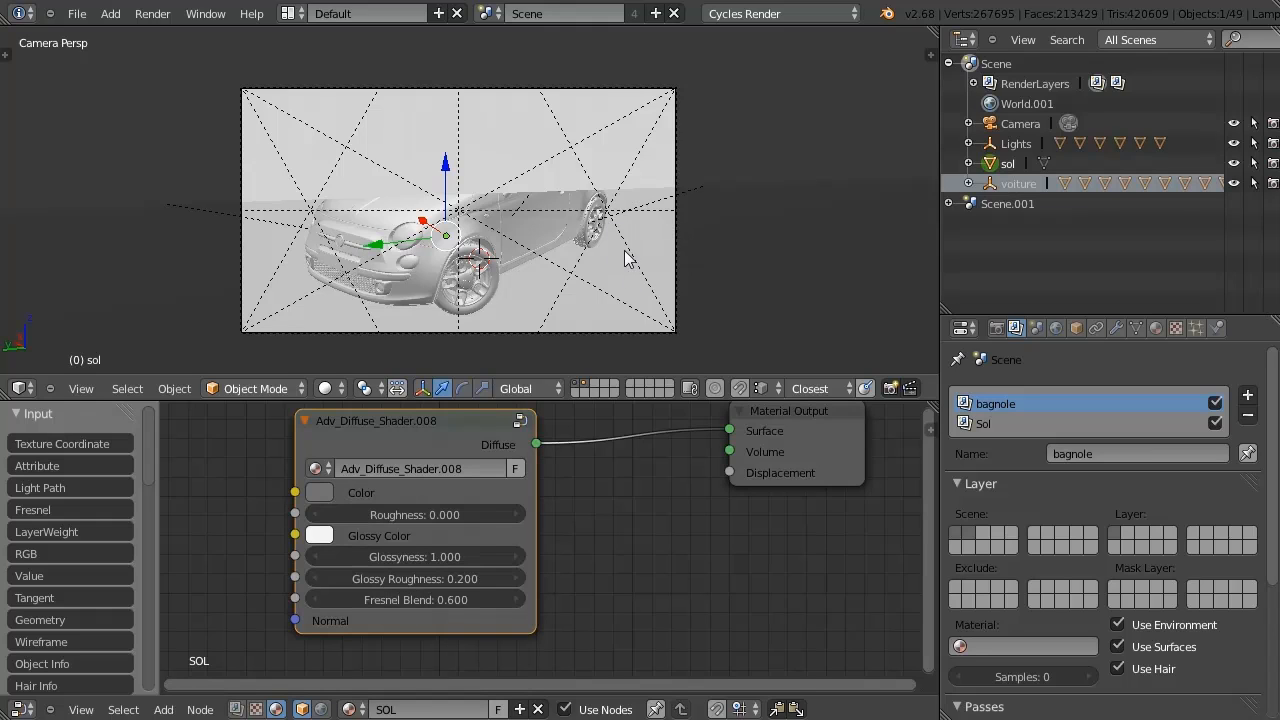
{"action": "key", "text": "m"}
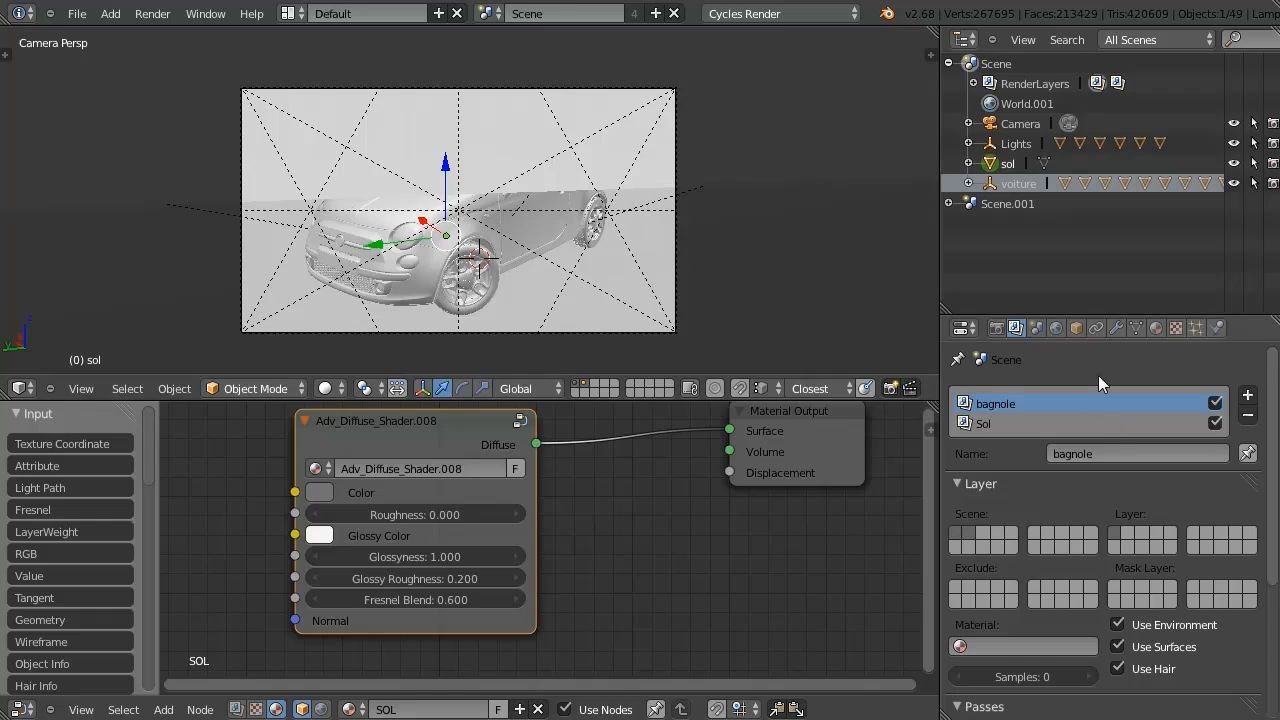
{"action": "left_click", "coordinate": [995, 423]}
{"action": "left_click", "coordinate": [1005, 405]}
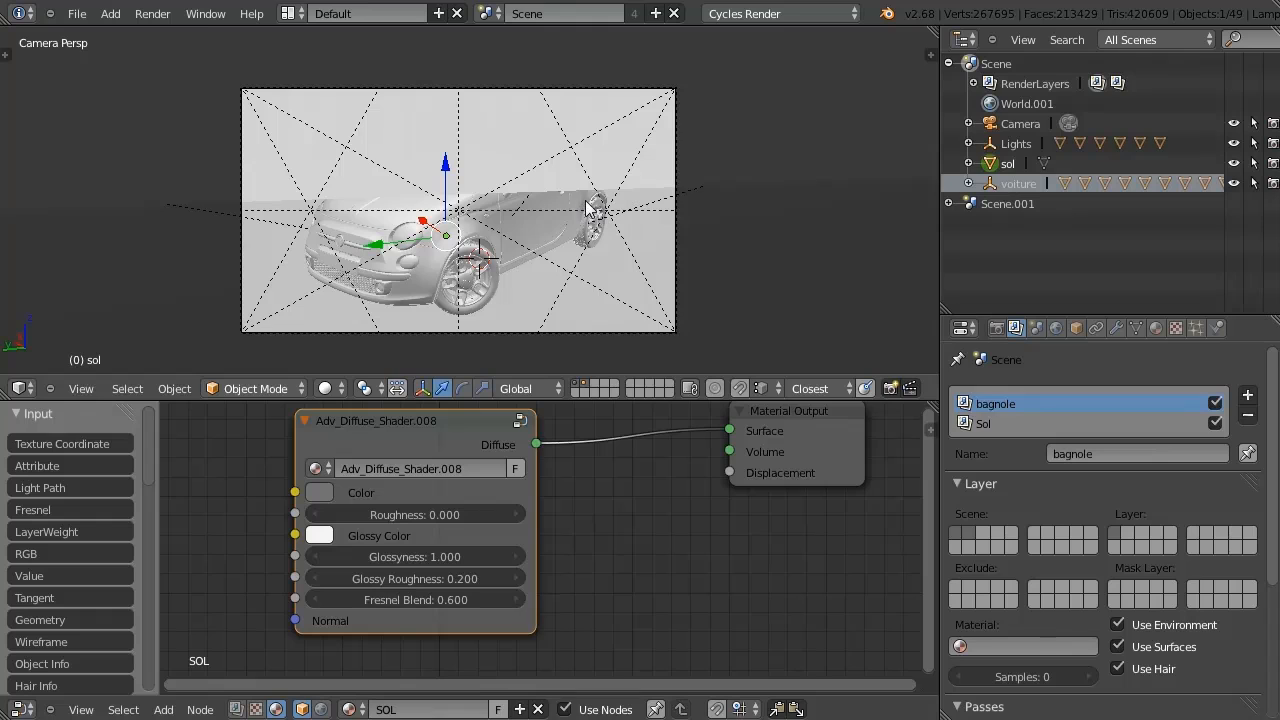
Render the scene with both render layers and frame the render result in a maximized image editor.
{"action": "key", "text": "F12"}
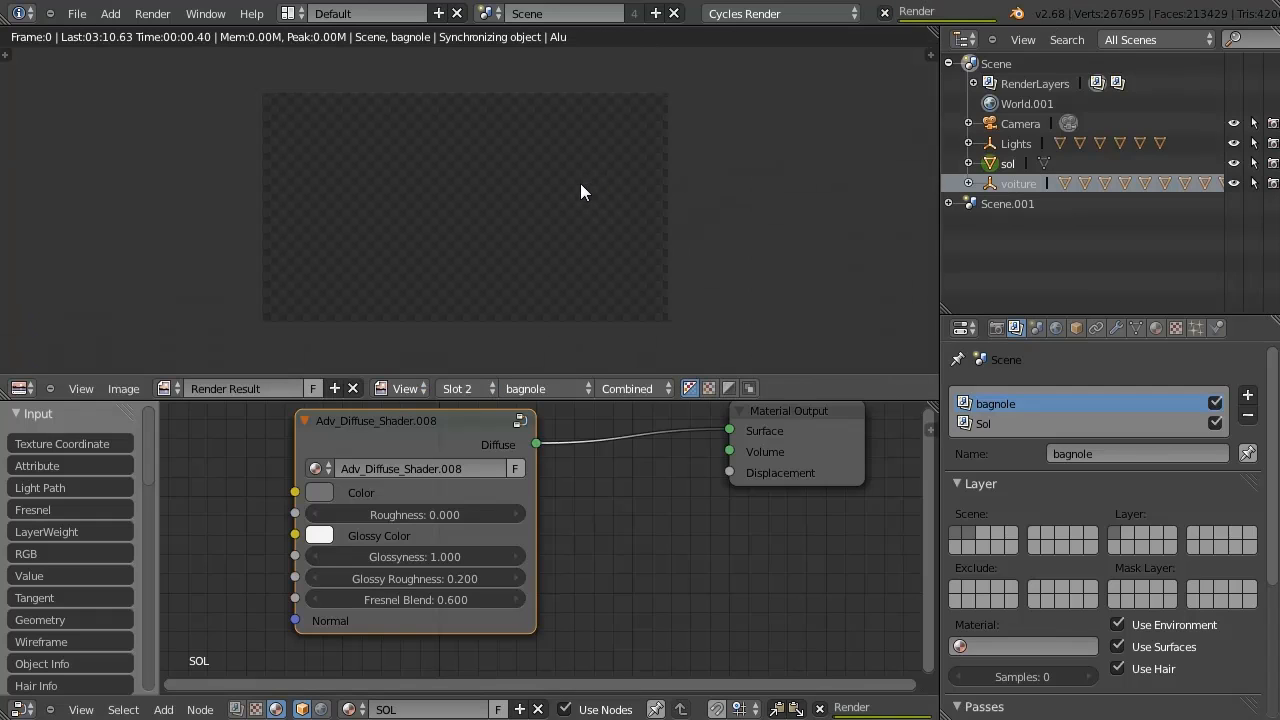
{"action": "key", "text": "ctrl+Up"}
{"action": "middle_click_drag", "start_coordinate": [575, 243], "coordinate": [545, 235]}
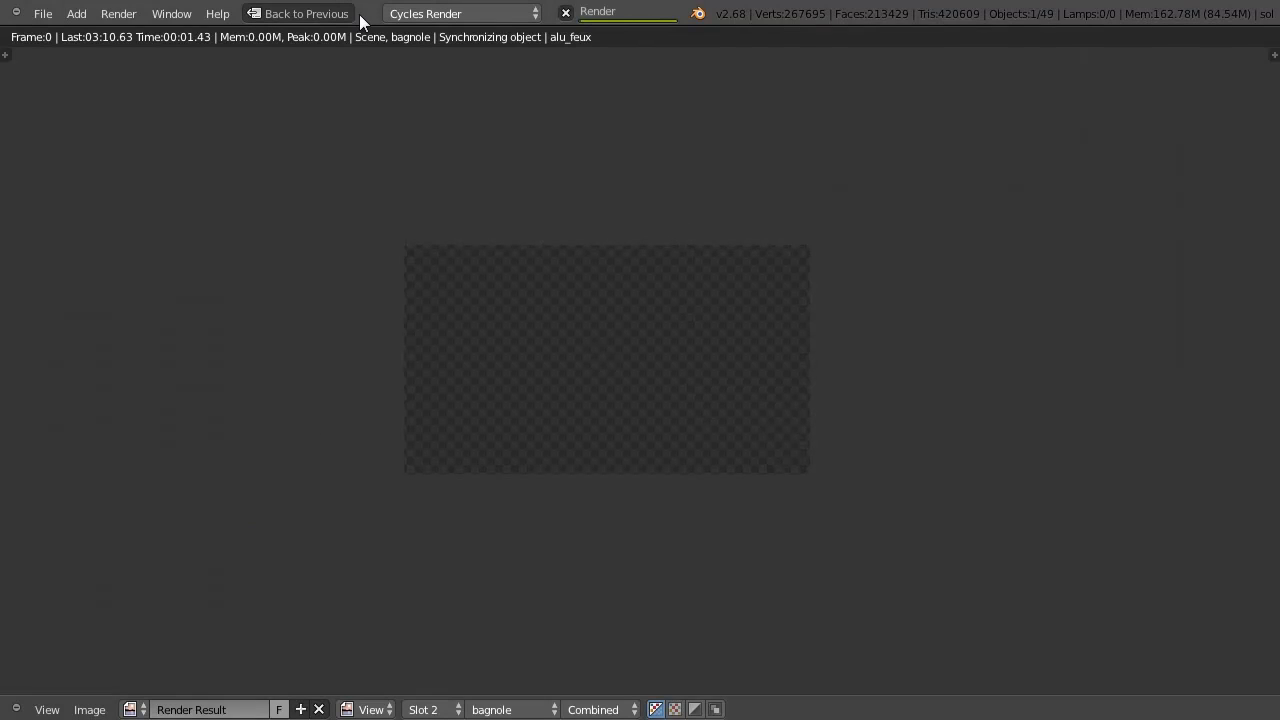
{"action": "scroll", "coordinate": [625, 333], "scroll_direction": "up", "scroll_amount": 5}
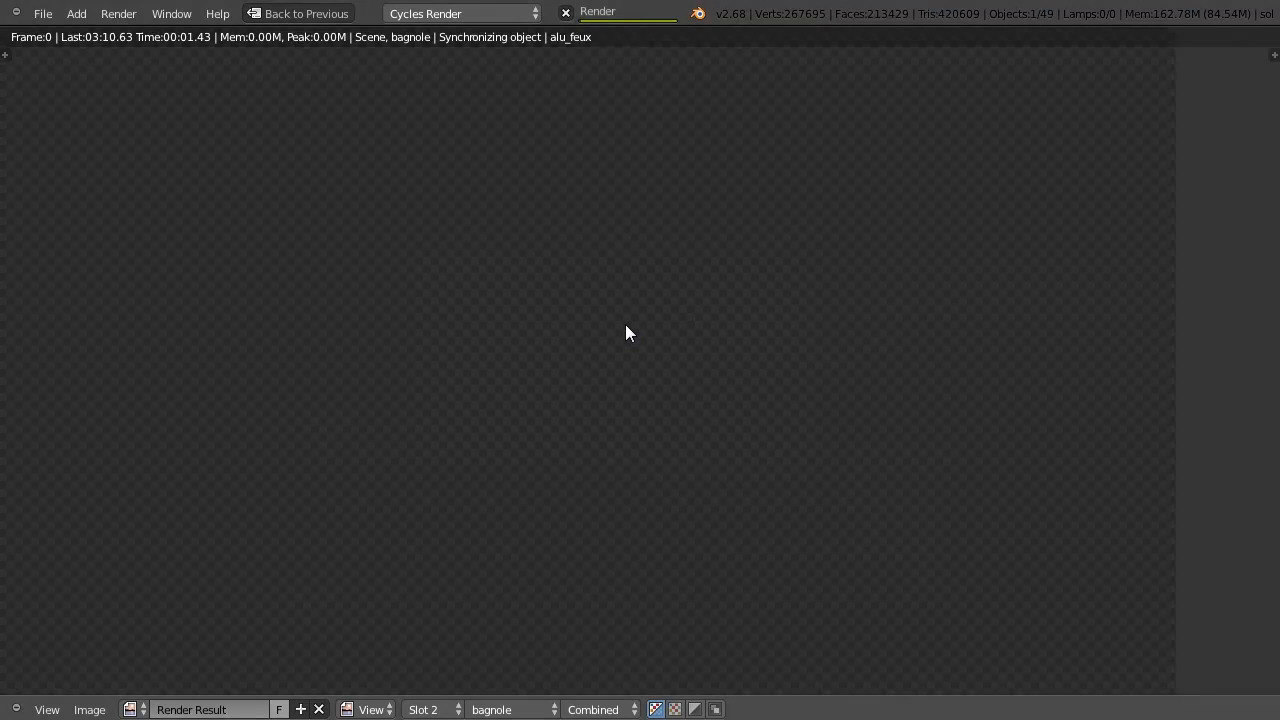
{"action": "middle_click_drag", "start_coordinate": [440, 264], "coordinate": [628, 274]}
{"action": "scroll", "coordinate": [694, 287], "scroll_direction": "down", "scroll_amount": 1}
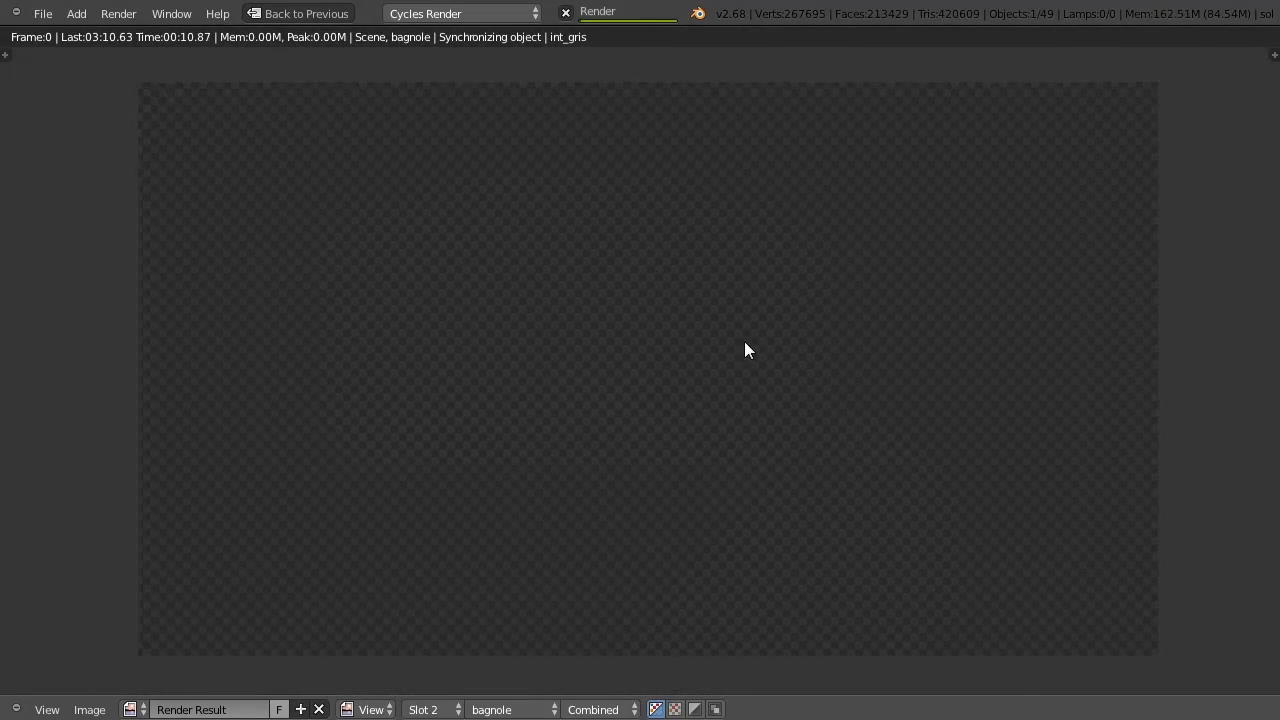
{"action": "scroll", "coordinate": [688, 204], "scroll_direction": "up", "scroll_amount": 2}
{"action": "middle_click_drag", "start_coordinate": [689, 203], "coordinate": [567, 247]}
{"action": "scroll", "coordinate": [614, 234], "scroll_direction": "down", "scroll_amount": 2}
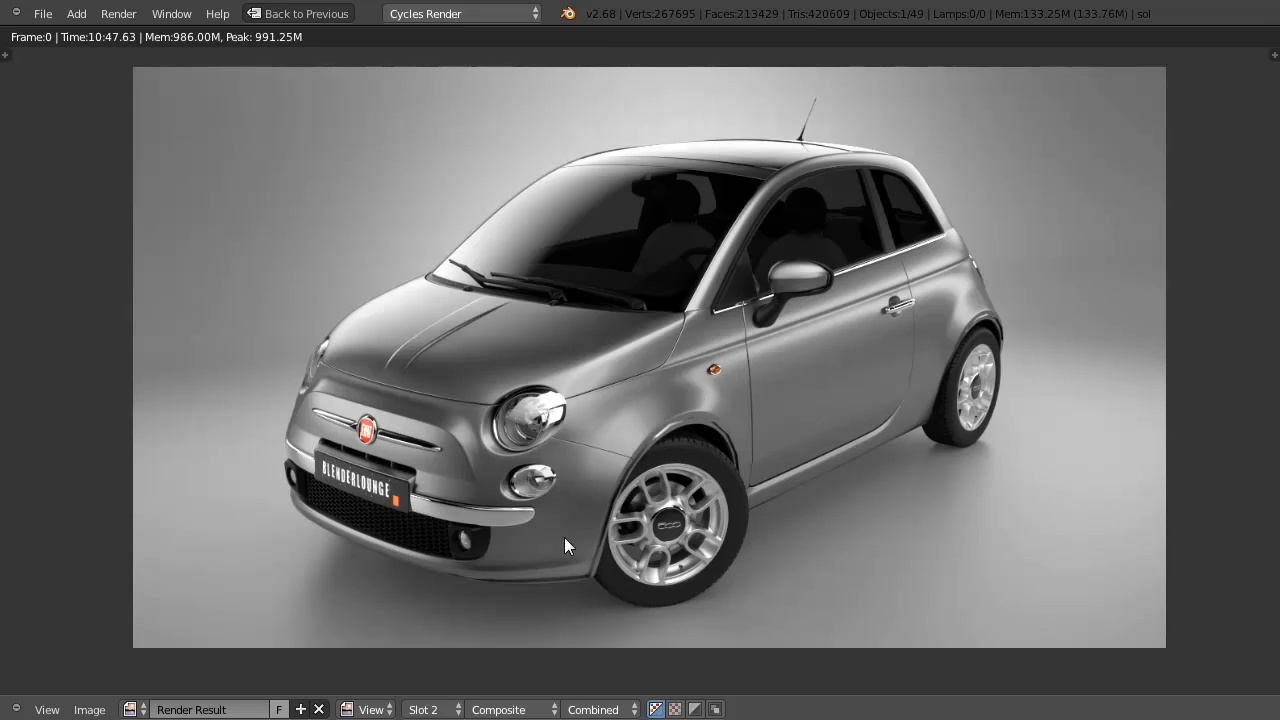
View the rendered Sol layer and the bagnole layer separately, inspecting the car's front fender and wheel arch up close.
{"action": "left_click", "coordinate": [507, 709]}
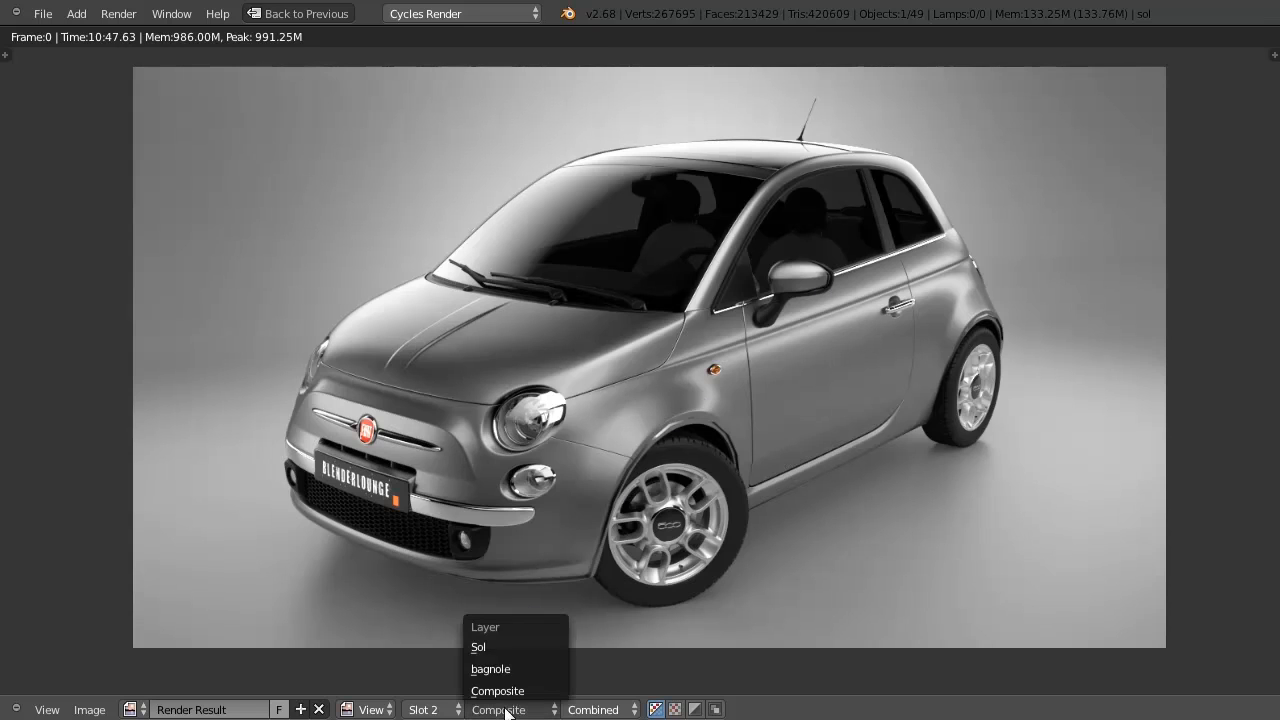
{"action": "left_click", "coordinate": [500, 647]}
{"action": "left_click", "coordinate": [495, 709]}
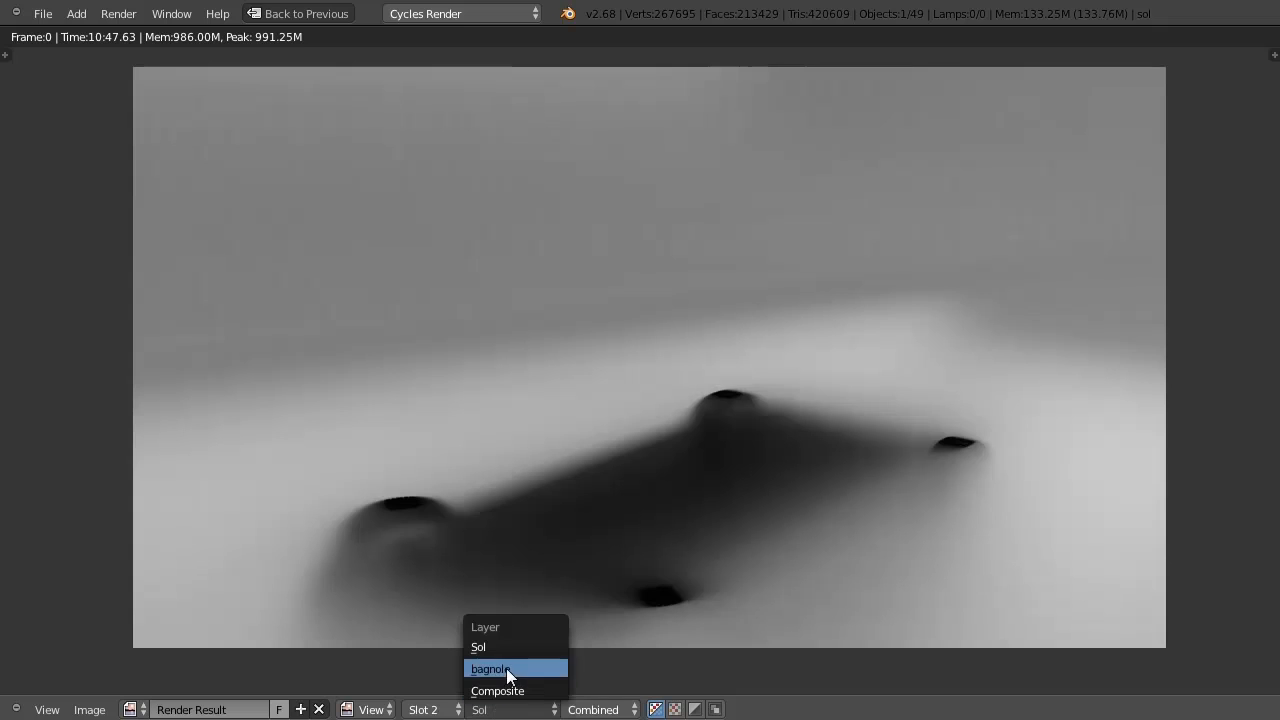
{"action": "left_click", "coordinate": [500, 668]}
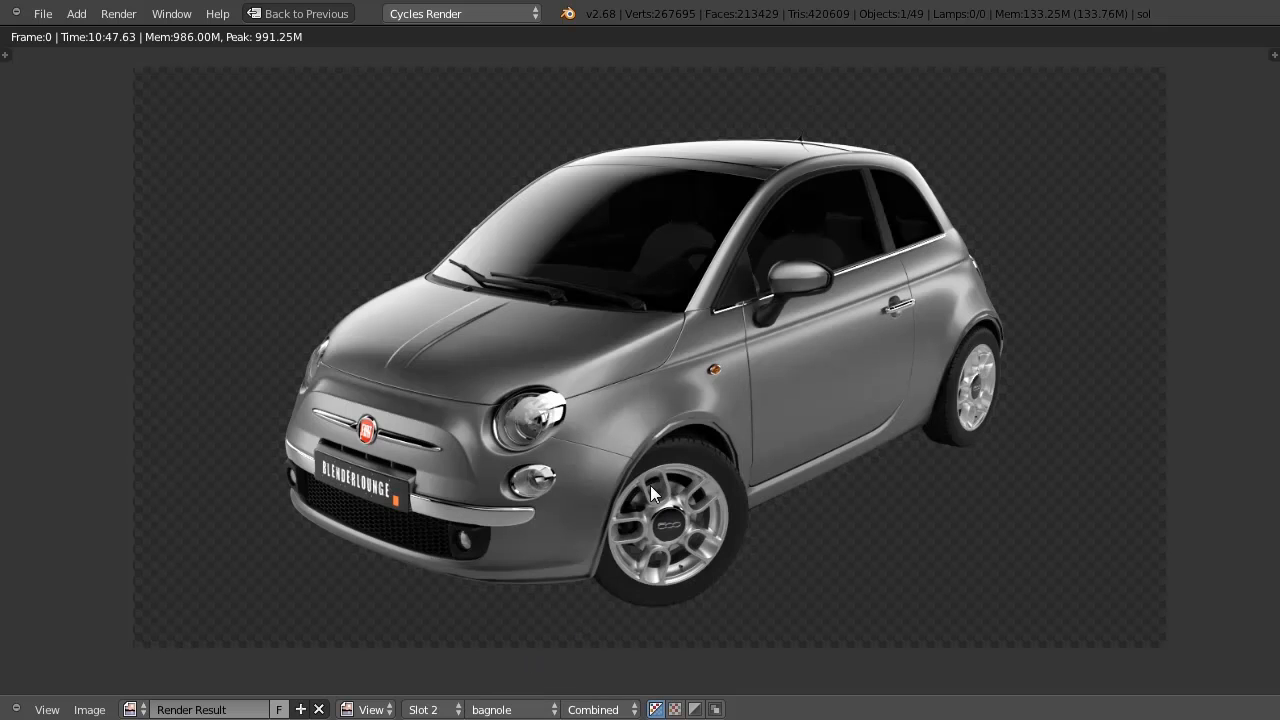
{"action": "scroll", "coordinate": [627, 455], "scroll_direction": "up", "scroll_amount": 4}
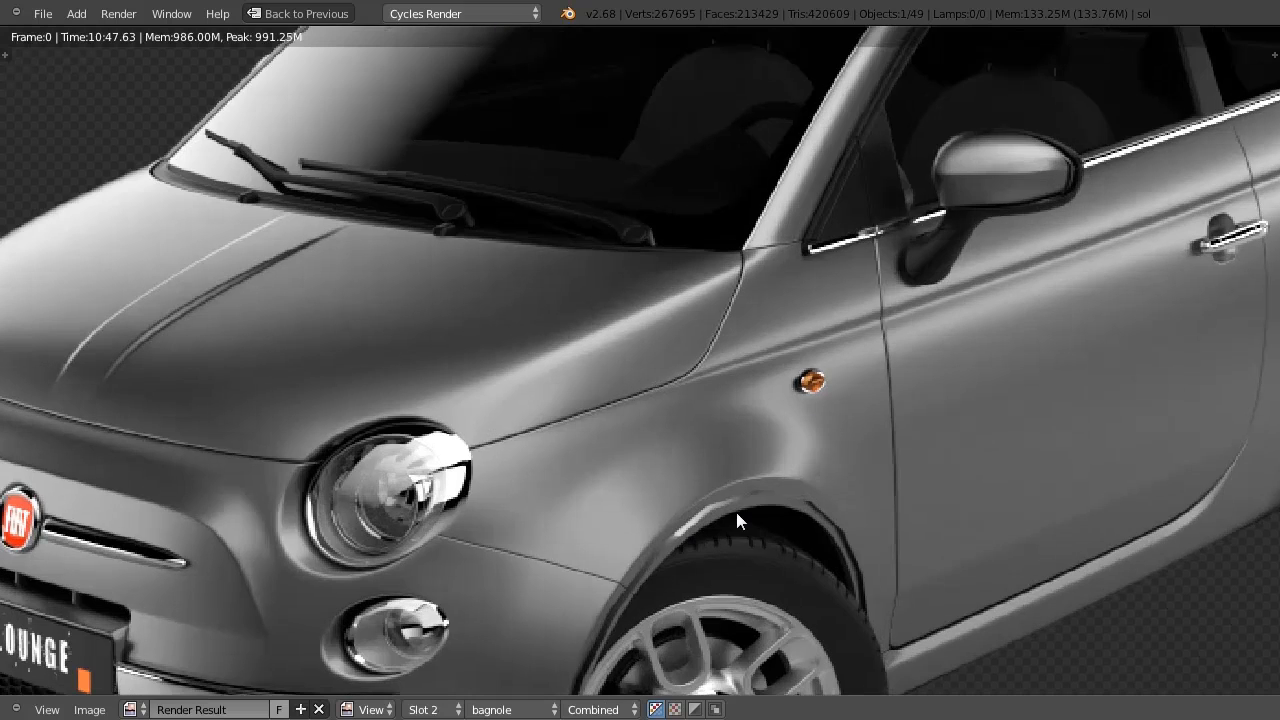
{"action": "middle_click_drag", "start_coordinate": [724, 497], "coordinate": [698, 365]}
{"action": "scroll", "coordinate": [791, 377], "scroll_direction": "down", "scroll_amount": 5}
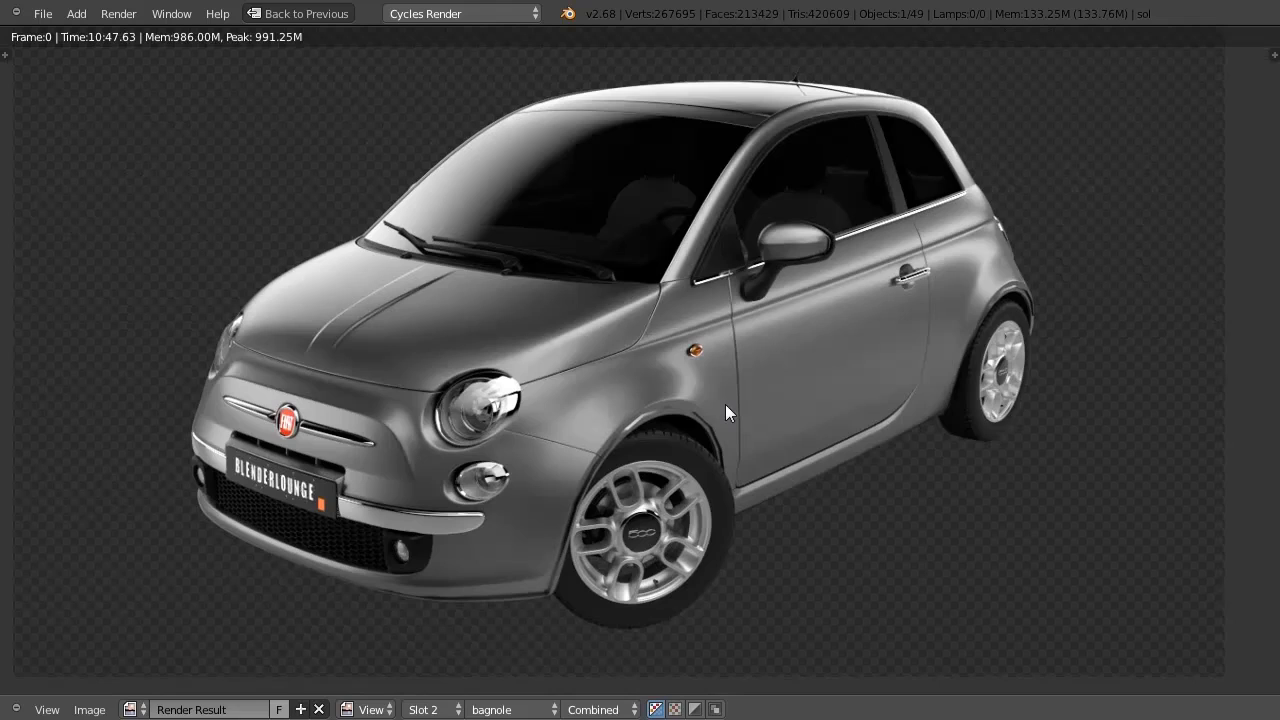
{"action": "middle_click_drag", "start_coordinate": [708, 373], "coordinate": [705, 393]}
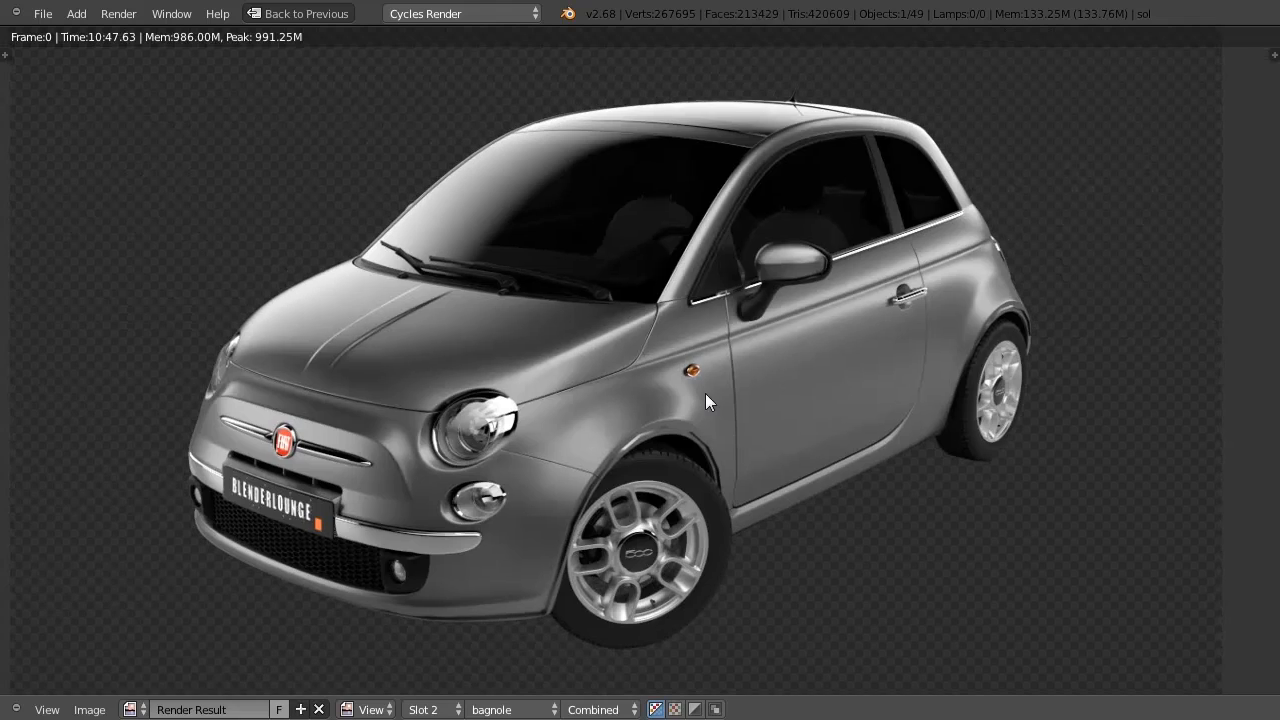
Restore the multi-area layout and change the node editor area to a 3D View.
{"action": "key", "text": "shift+space"}
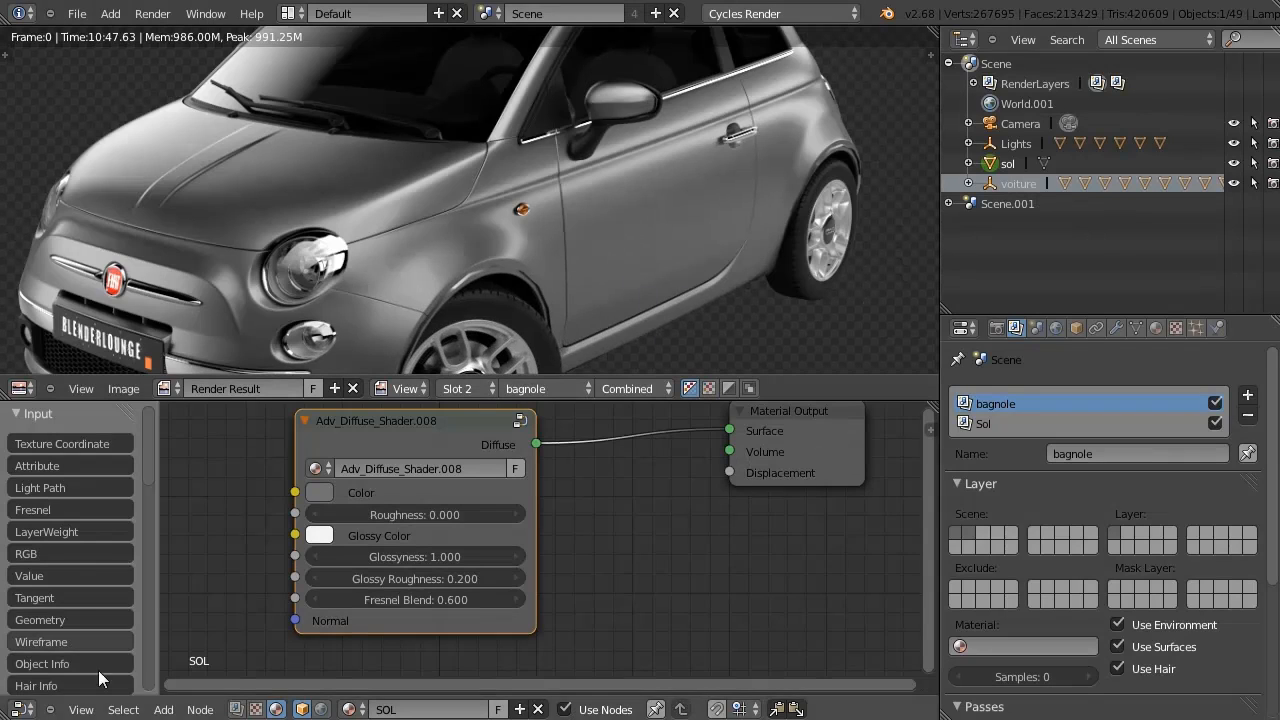
{"action": "left_click", "coordinate": [19, 709]}
{"action": "left_click", "coordinate": [60, 685]}
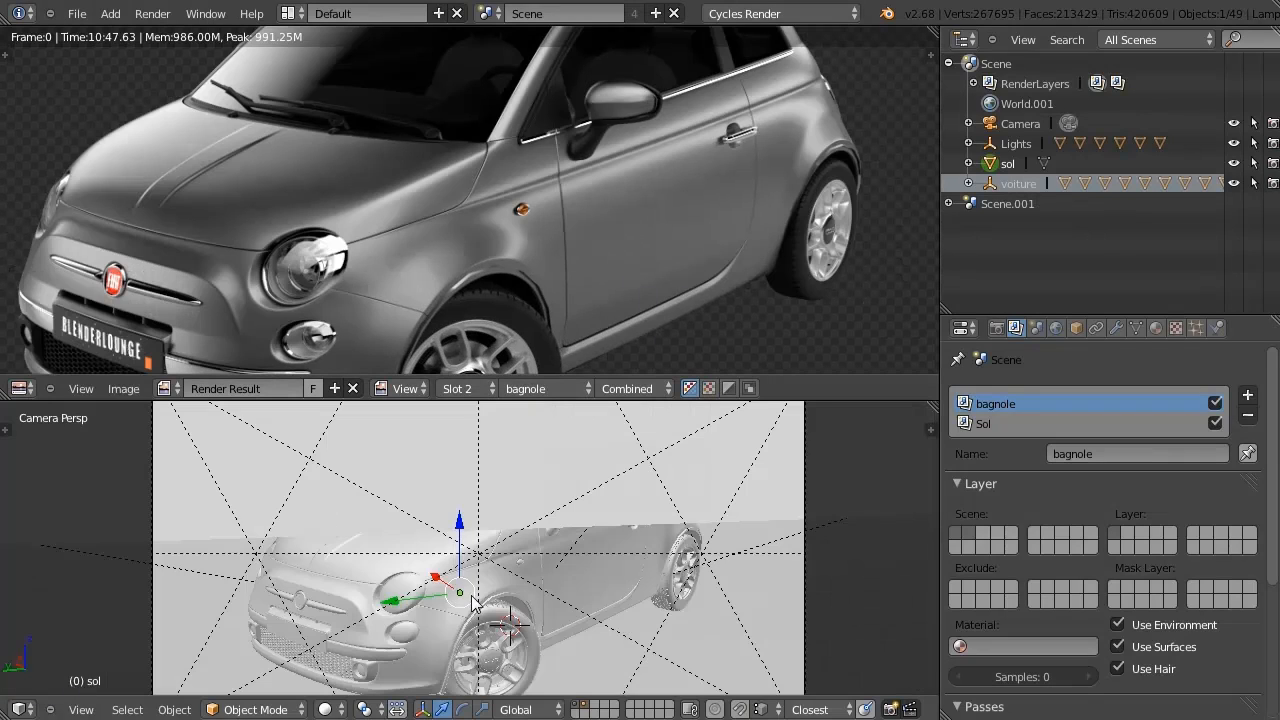
Add a Subdivision Surface modifier to the sous_caisse object and set its view subdivisions to 0.
{"action": "right_click", "coordinate": [505, 608]}
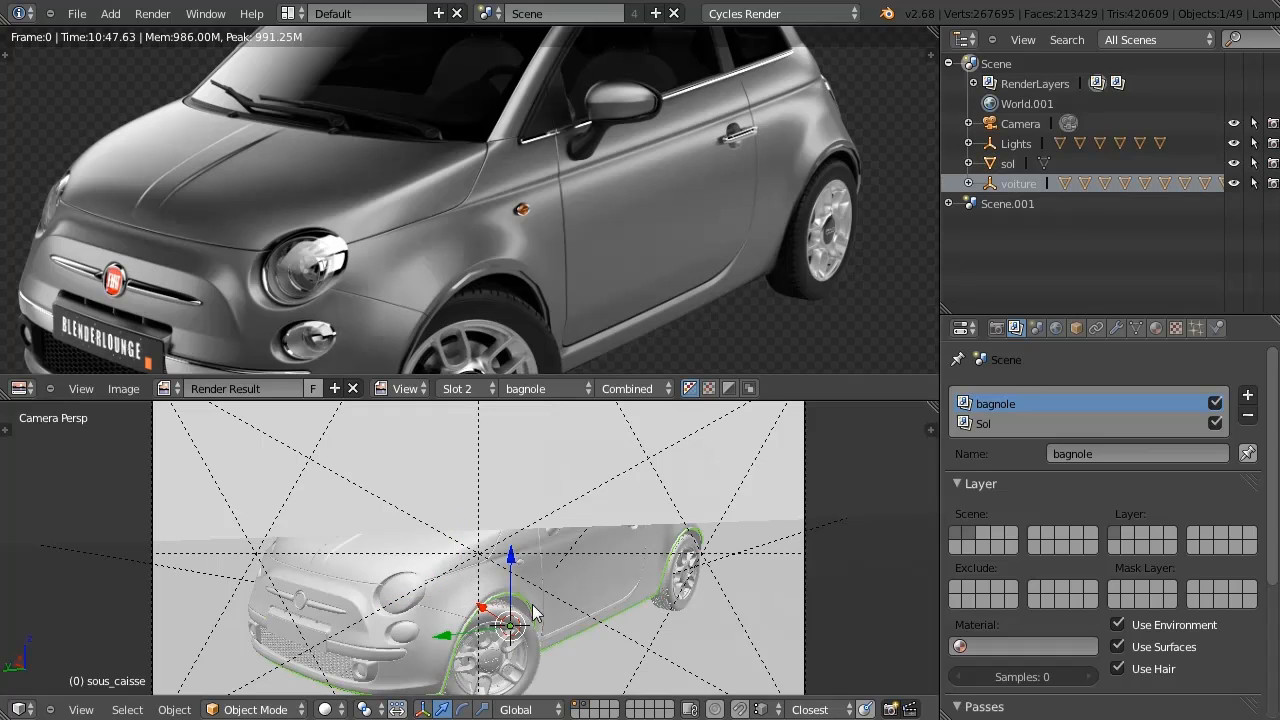
{"action": "key", "text": "n"}
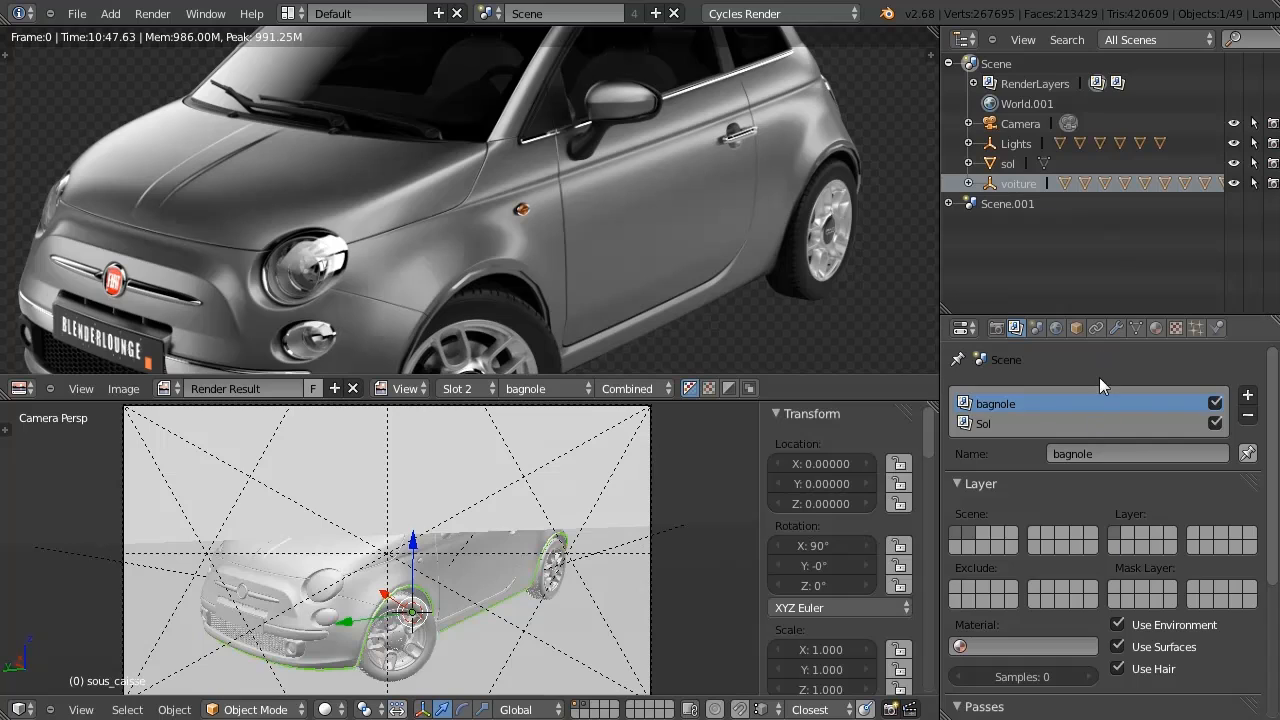
{"action": "left_click", "coordinate": [1116, 329]}
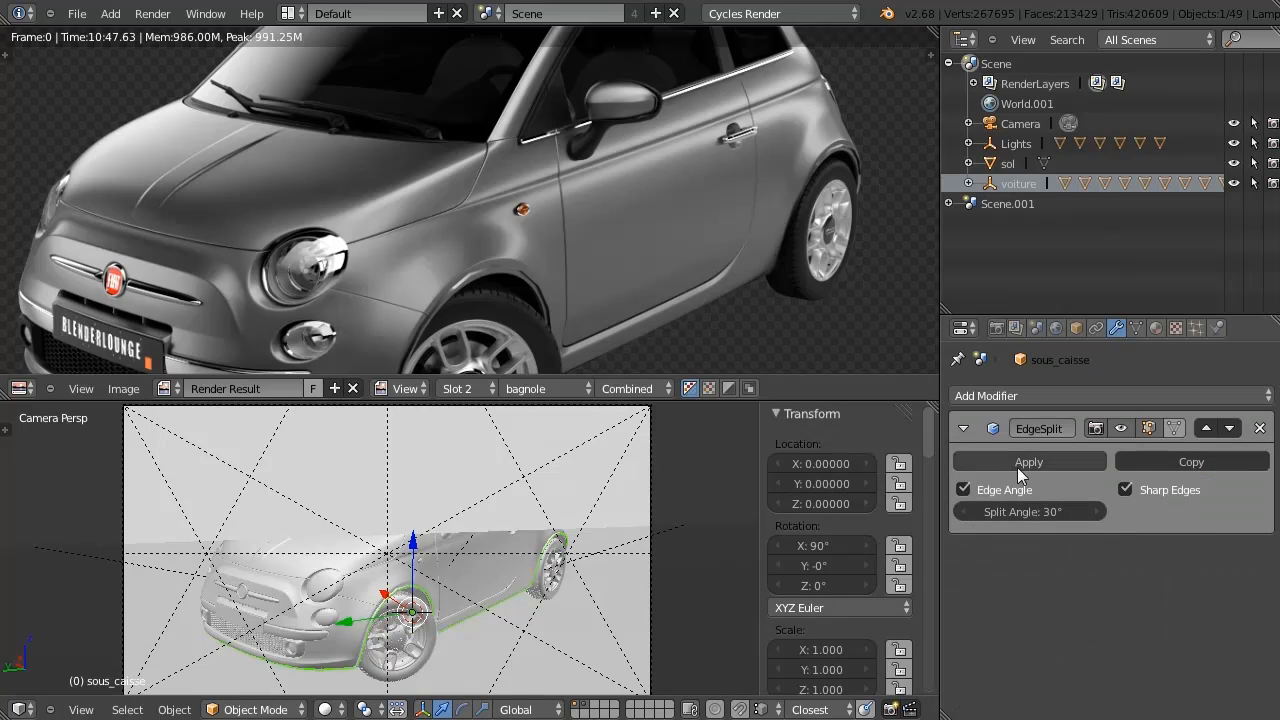
{"action": "left_click", "coordinate": [1055, 397]}
{"action": "left_click", "coordinate": [839, 355]}
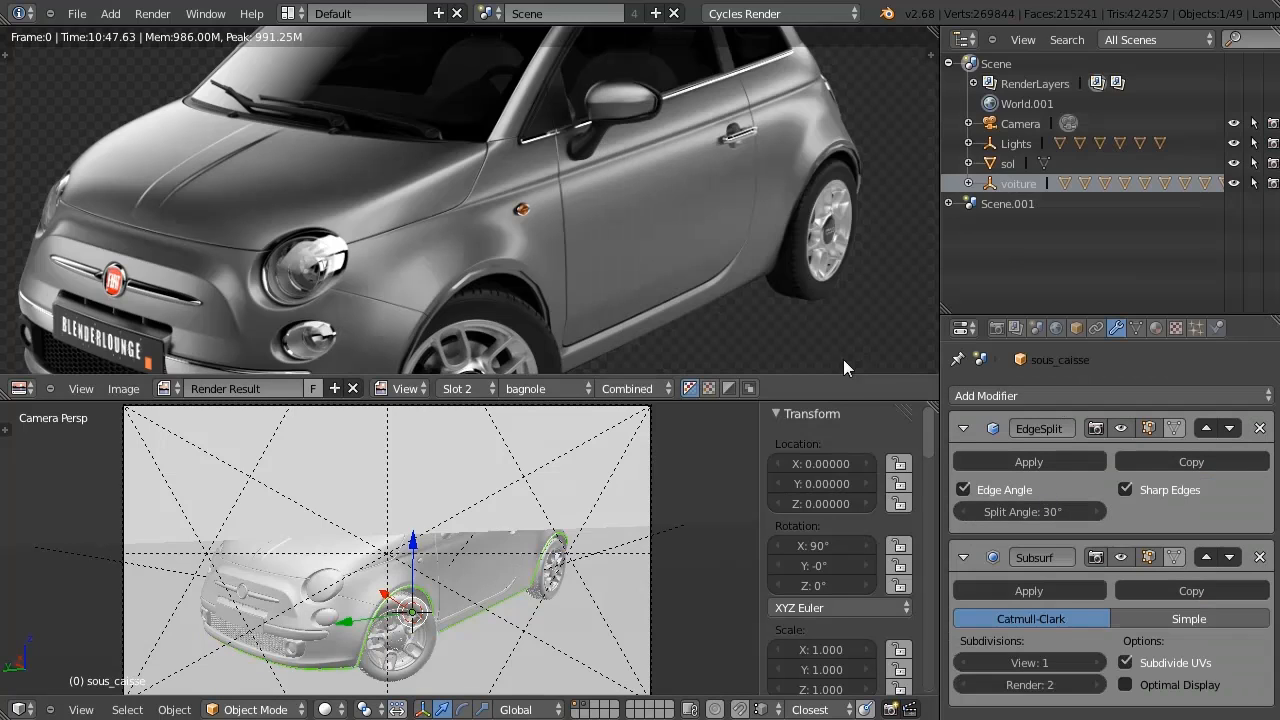
{"action": "left_click", "coordinate": [962, 663]}
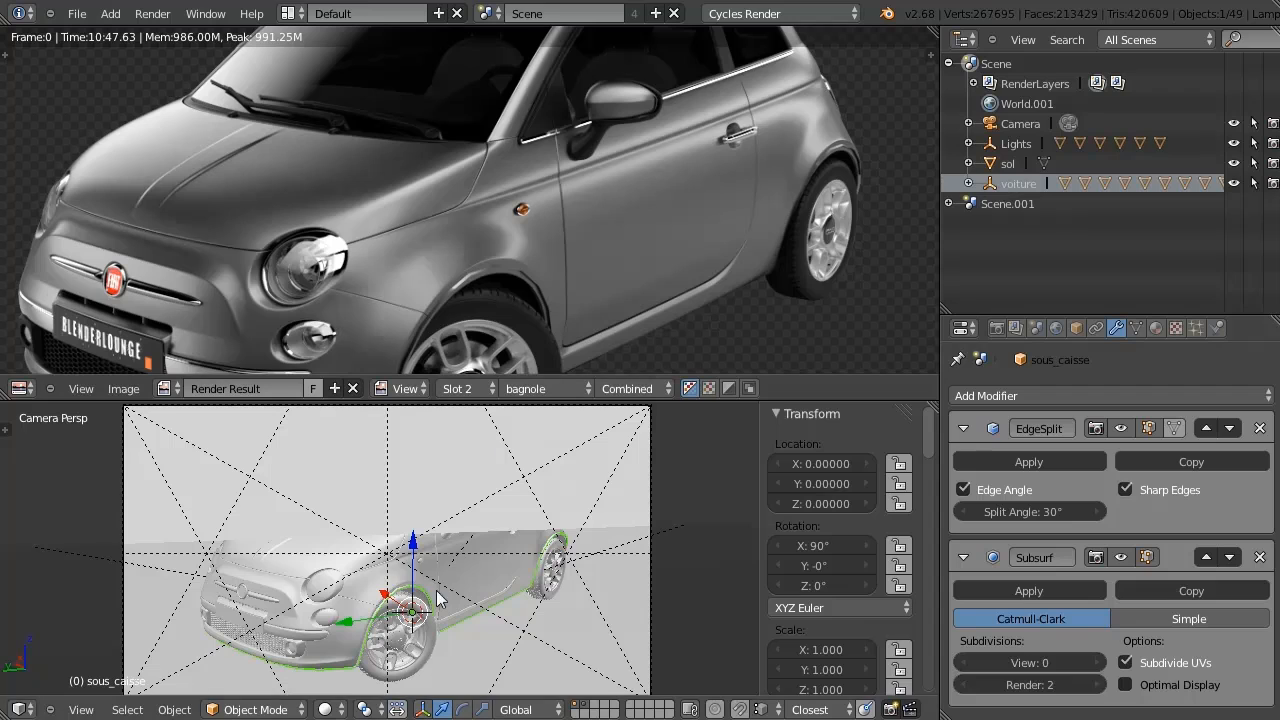
Examine the bagnole render full screen, checking the front grille, headlights, bodywork and door up close.
{"action": "middle_click_drag", "start_coordinate": [437, 262], "coordinate": [525, 231]}
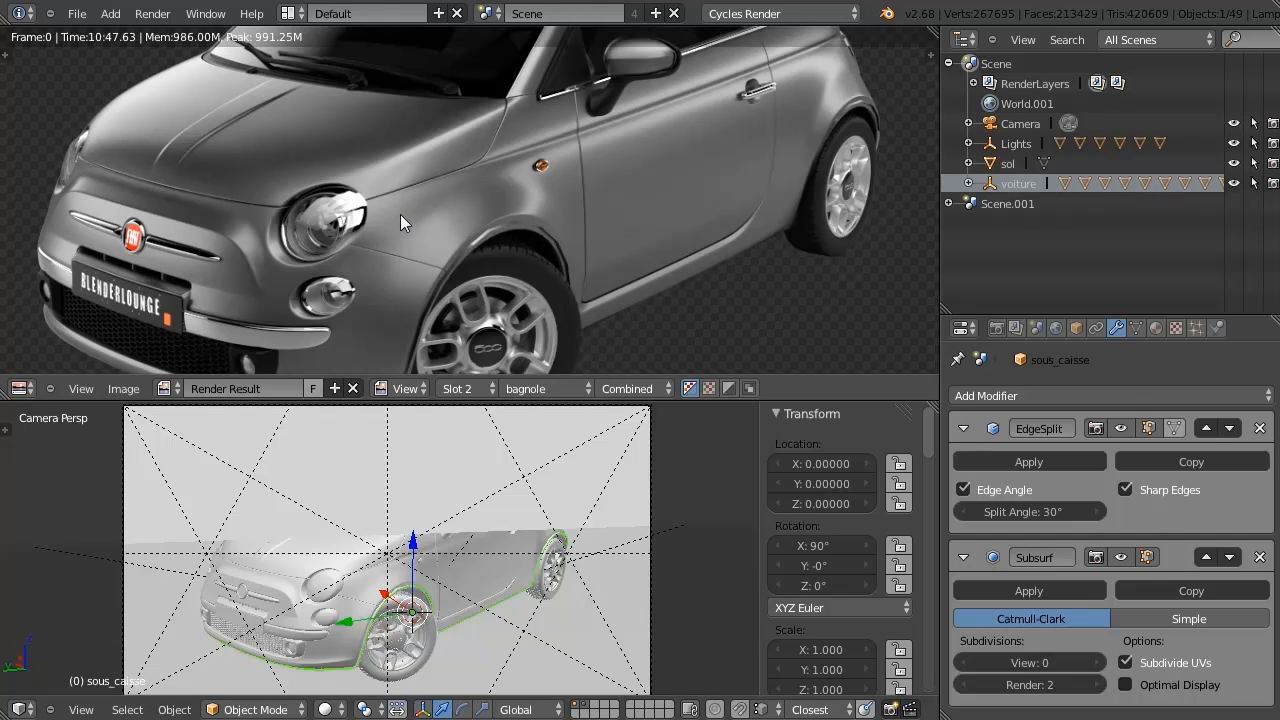
{"action": "key", "text": "ctrl+Up"}
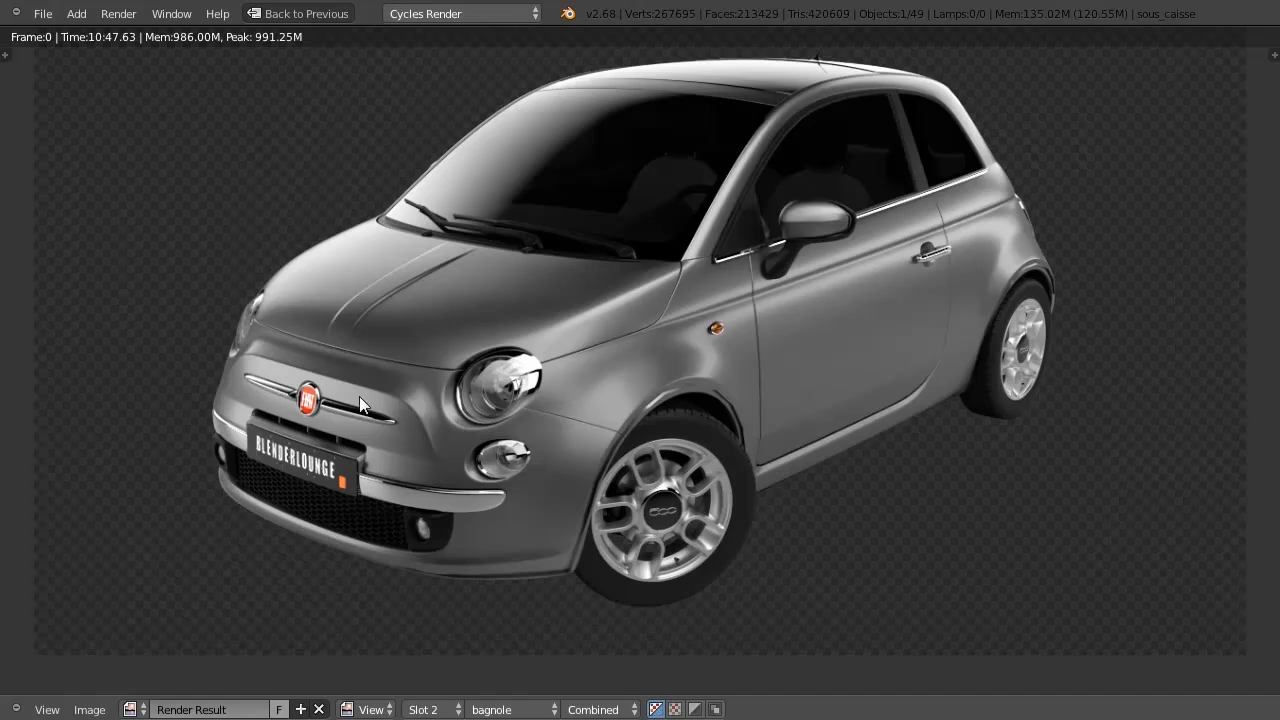
{"action": "scroll", "coordinate": [359, 396], "scroll_direction": "up", "scroll_amount": 3}
{"action": "middle_click_drag", "start_coordinate": [261, 357], "coordinate": [493, 358]}
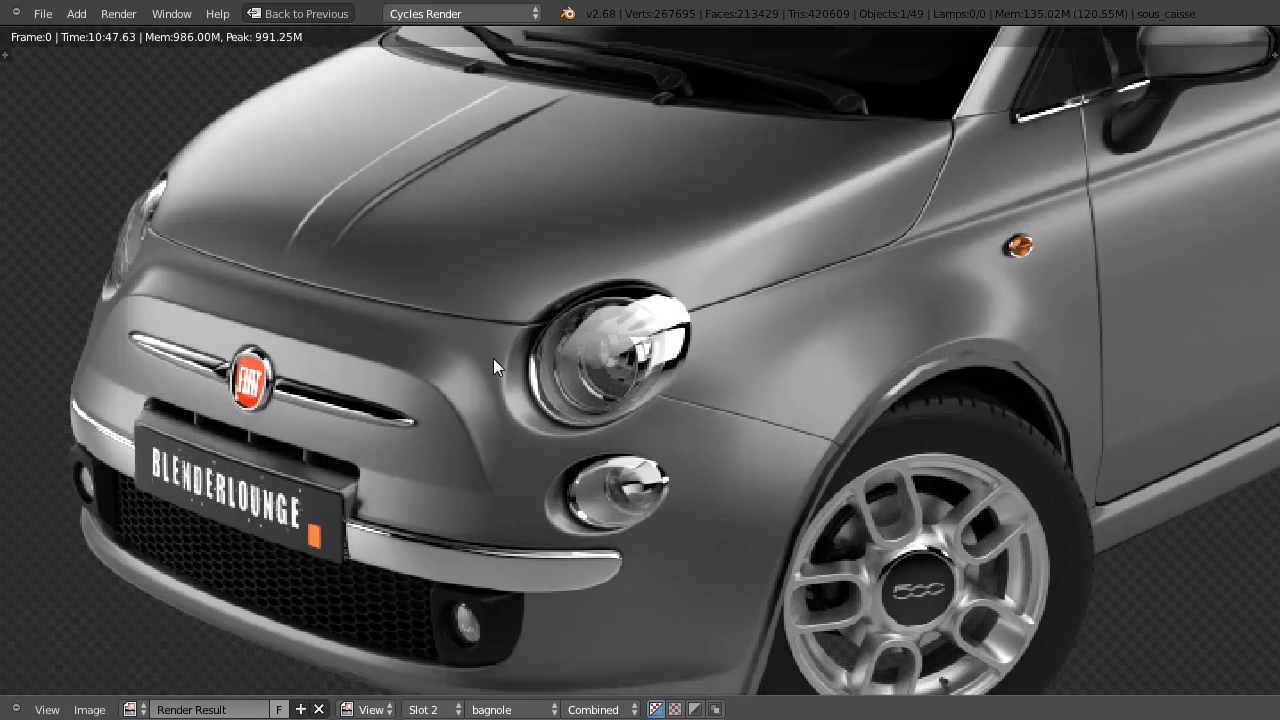
{"action": "middle_click_drag", "start_coordinate": [472, 297], "coordinate": [579, 323]}
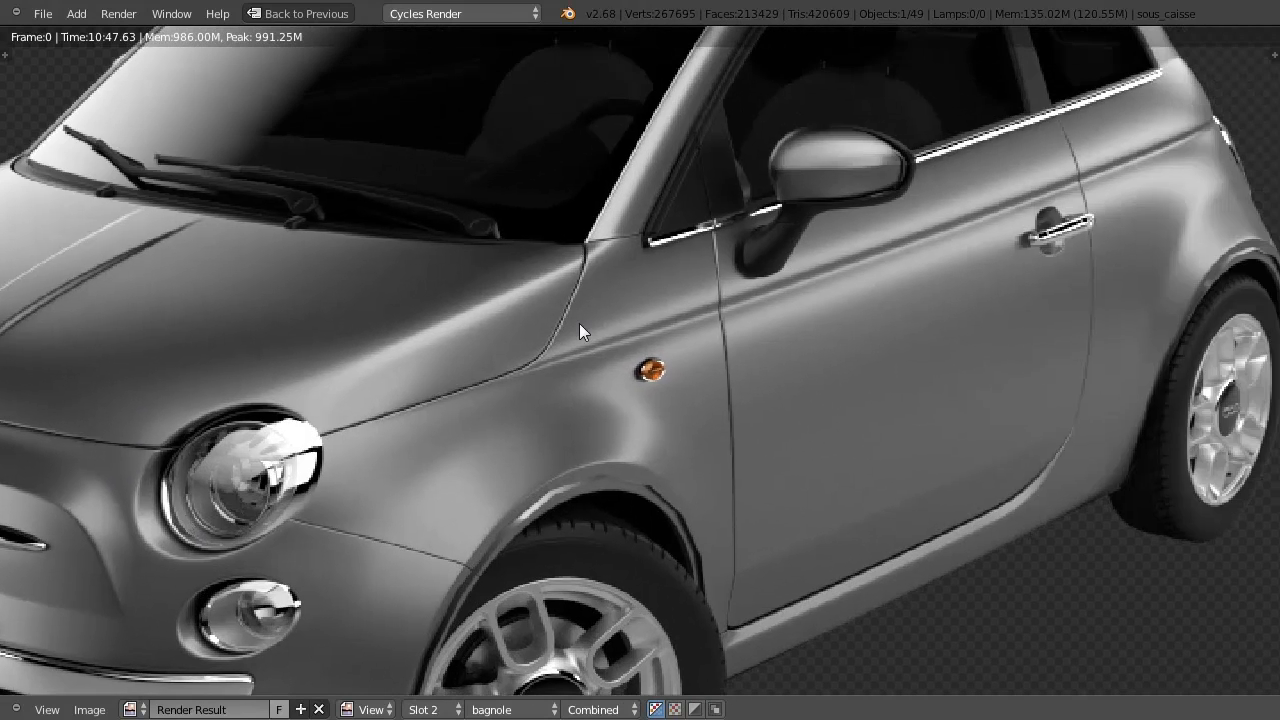
{"action": "scroll", "coordinate": [471, 253], "scroll_direction": "down", "scroll_amount": 3}
{"action": "middle_click_drag", "start_coordinate": [684, 335], "coordinate": [711, 335]}
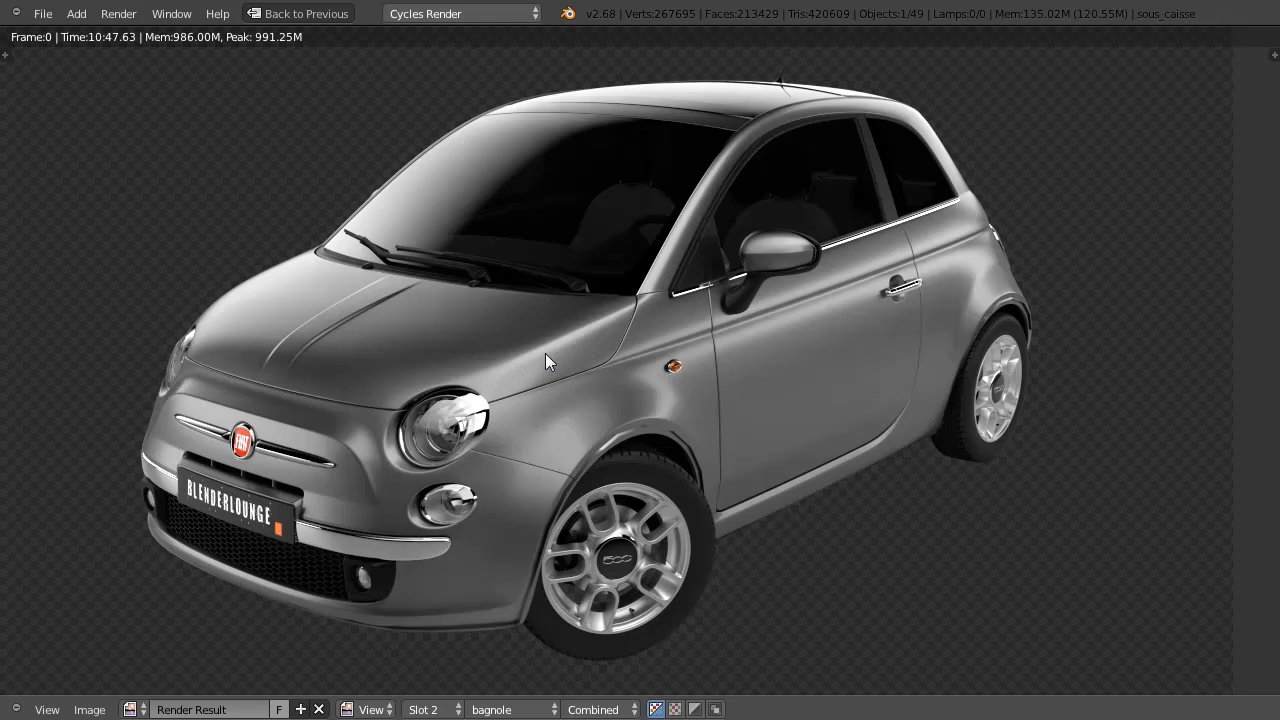
{"action": "middle_click_drag", "start_coordinate": [593, 312], "coordinate": [587, 306]}
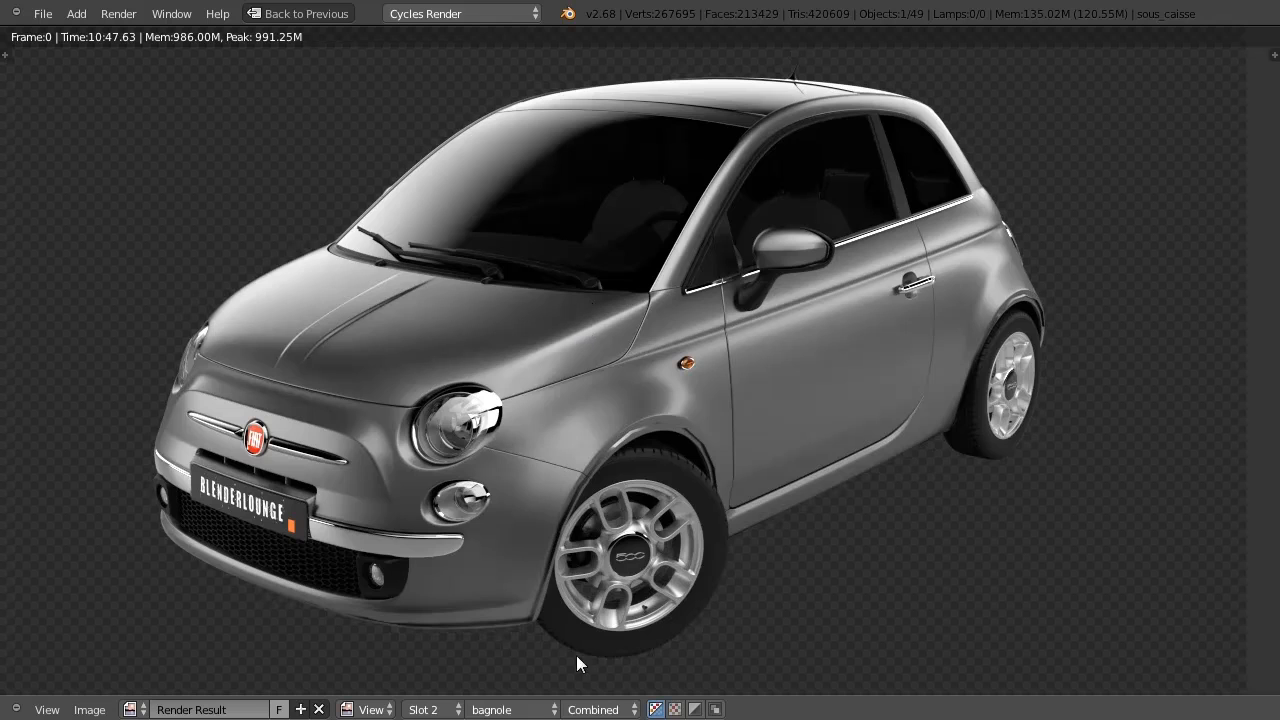
Display the Composite result and frame the full image of the car on its studio floor.
{"action": "left_click", "coordinate": [513, 709]}
{"action": "left_click", "coordinate": [500, 688]}
{"action": "middle_click_drag", "start_coordinate": [544, 460], "coordinate": [565, 461]}
{"action": "middle_click_drag", "start_coordinate": [657, 444], "coordinate": [650, 456], "text": "ctrl"}
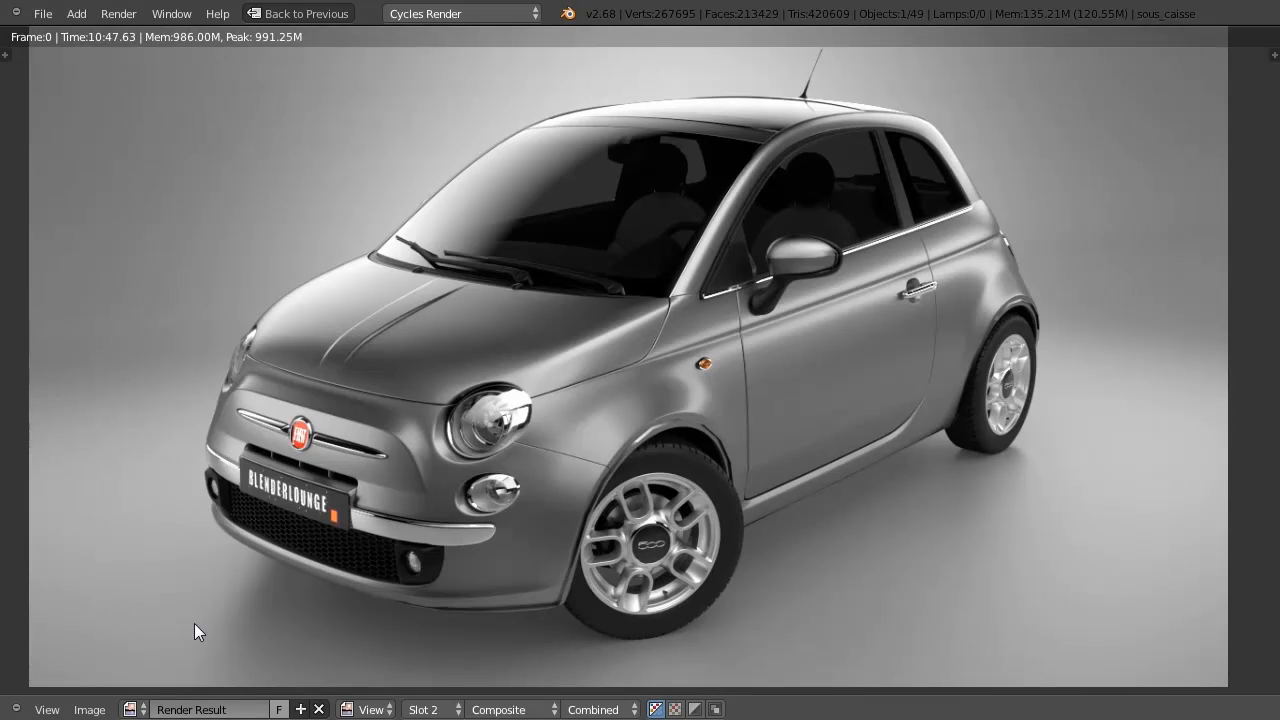
{"action": "middle_click_drag", "start_coordinate": [701, 349], "coordinate": [699, 362]}
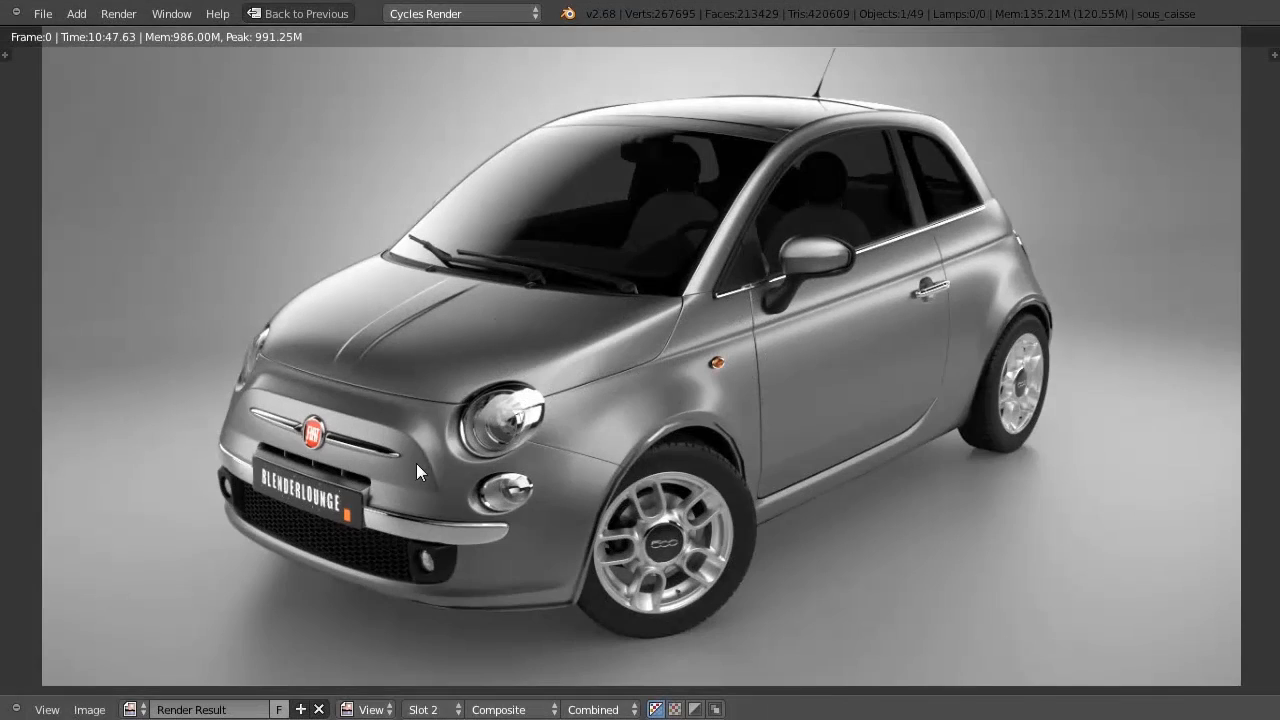
Switch the render image area to a node editor showing the compositing tree, and maximize it.
{"action": "key", "text": "Escape"}
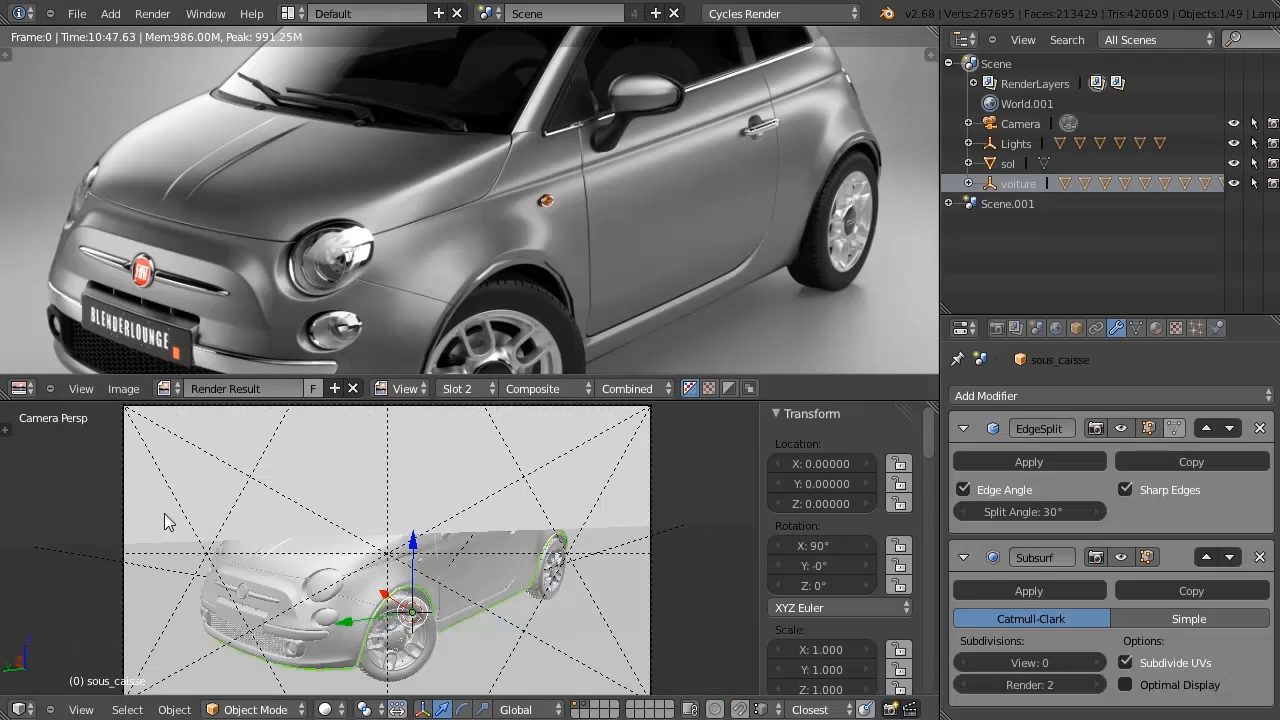
{"action": "left_click", "coordinate": [22, 388]}
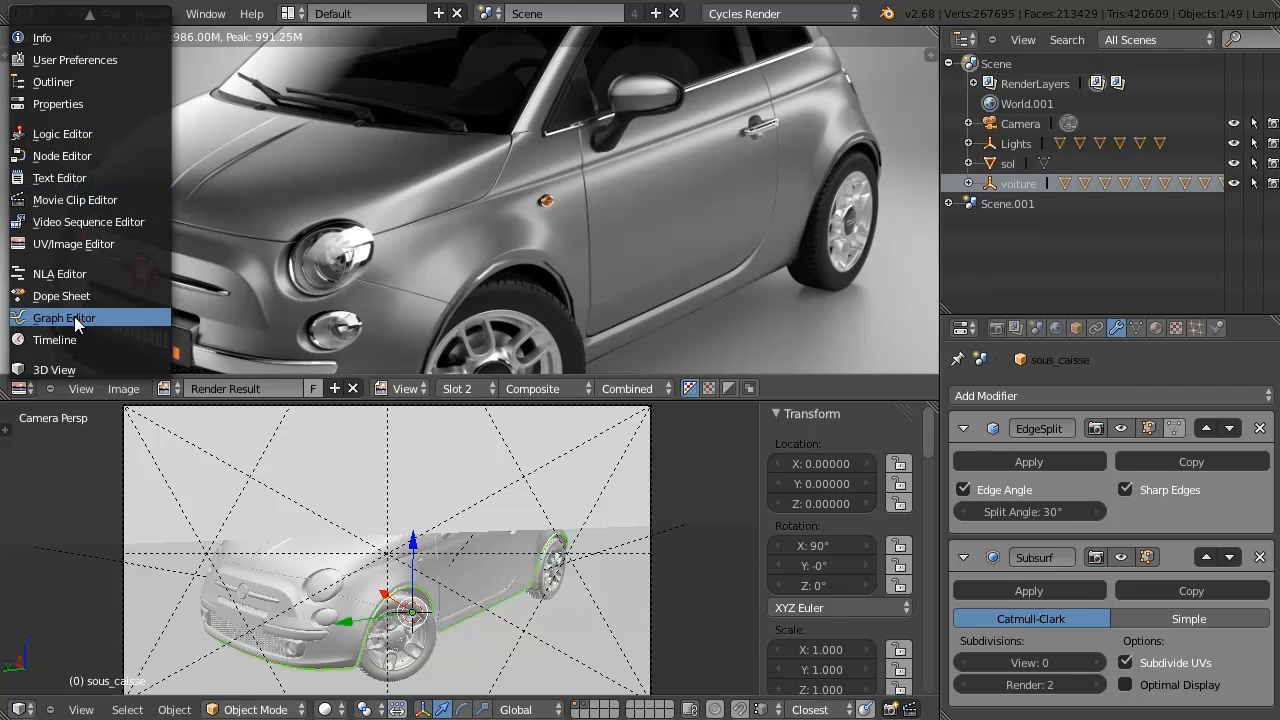
{"action": "left_click", "coordinate": [80, 158]}
{"action": "middle_click_drag", "start_coordinate": [605, 167], "coordinate": [339, 182]}
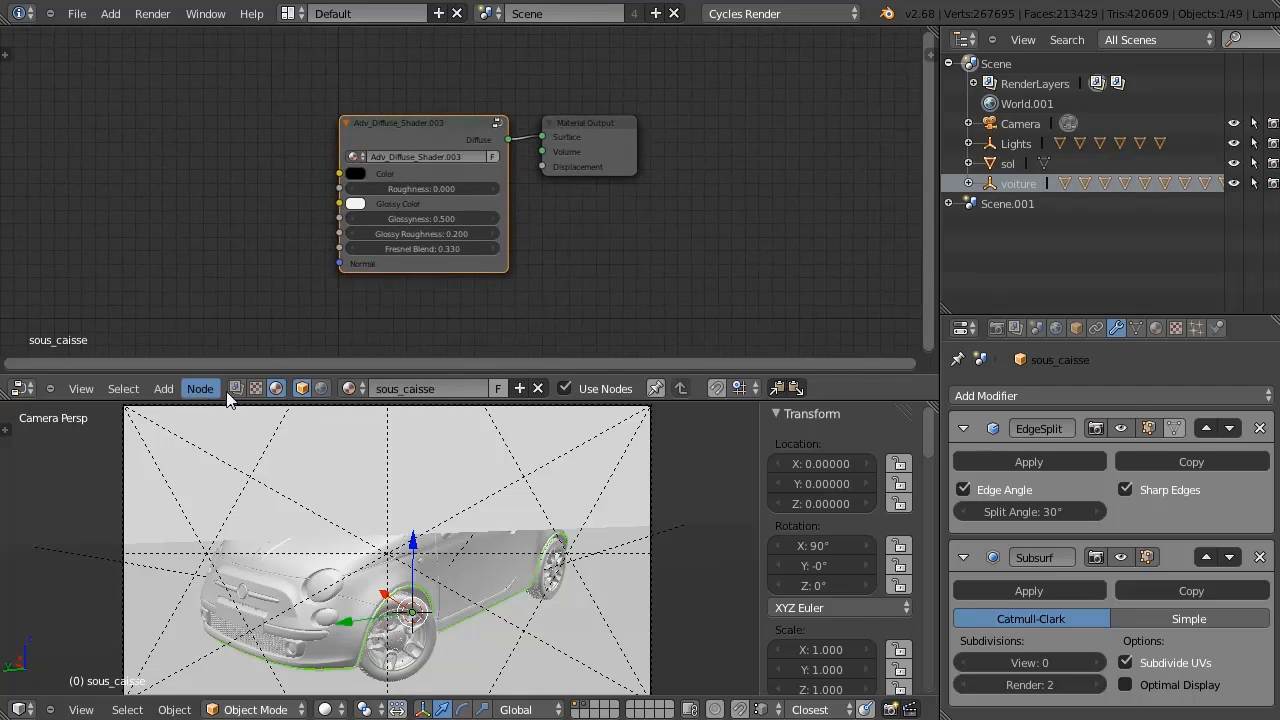
{"action": "left_click", "coordinate": [236, 389]}
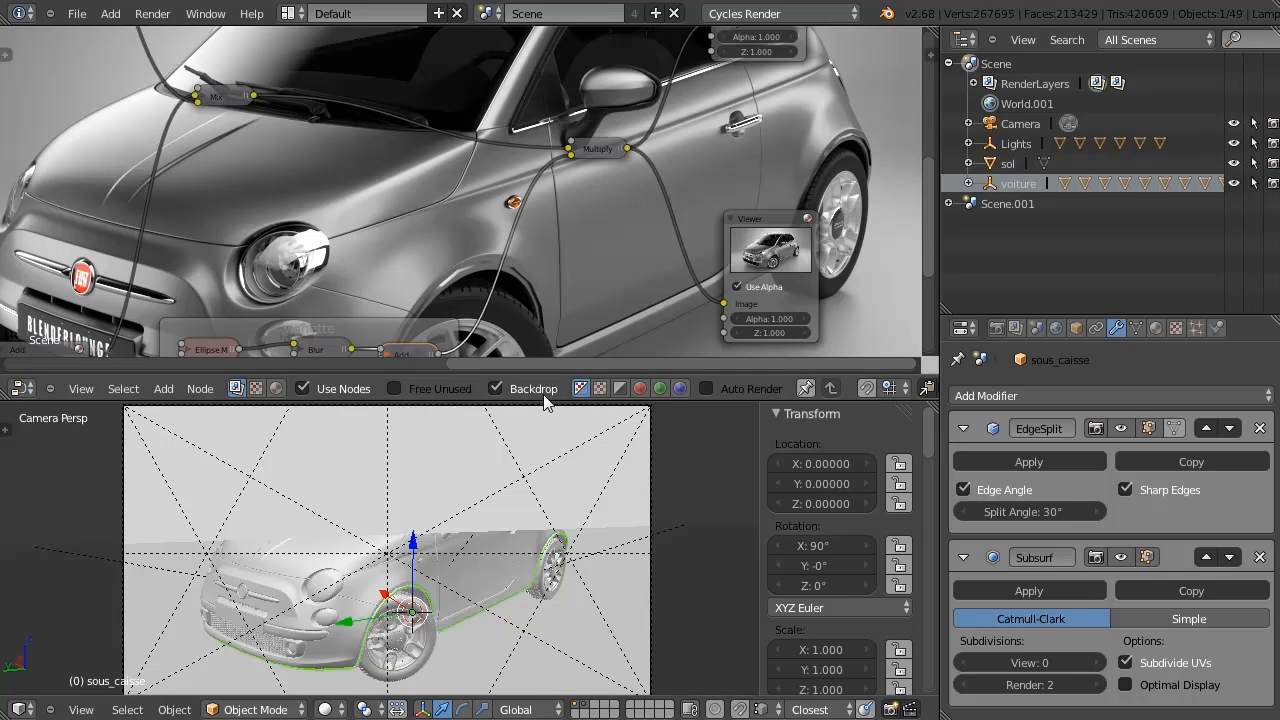
{"action": "key", "text": "ctrl+Up"}
Delete the unconnected image node from the compositing tree.
{"action": "middle_click_drag", "start_coordinate": [618, 258], "coordinate": [577, 242]}
{"action": "middle_click_drag", "start_coordinate": [694, 256], "coordinate": [570, 306], "text": "ctrl"}
{"action": "middle_click_drag", "start_coordinate": [386, 301], "coordinate": [639, 370]}
{"action": "left_click_drag", "start_coordinate": [350, 267], "coordinate": [286, 213]}
{"action": "left_click_drag", "start_coordinate": [284, 328], "coordinate": [222, 348]}
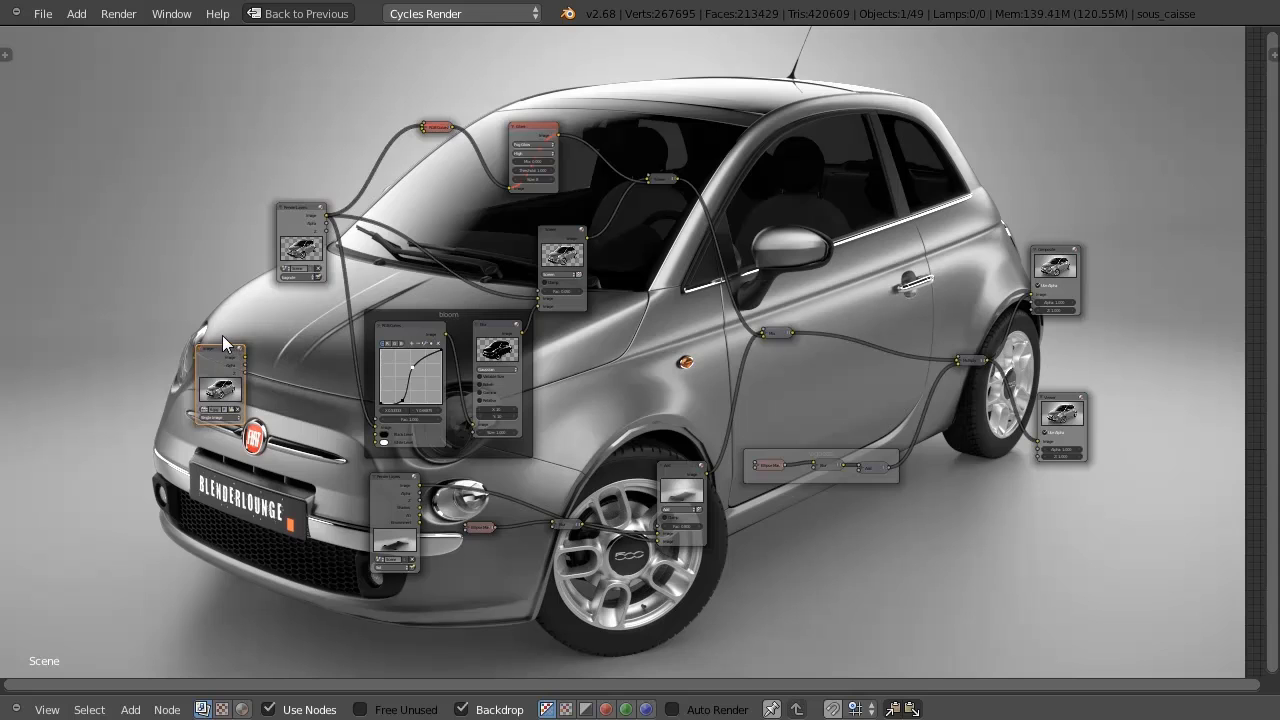
{"action": "key", "text": "x"}
Examine the bagnole and Sol render layer nodes and the nodes of the bloom frame up close.
{"action": "left_click_drag", "start_coordinate": [279, 250], "coordinate": [271, 310]}
{"action": "left_click", "coordinate": [388, 494]}
{"action": "middle_click_drag", "start_coordinate": [386, 496], "coordinate": [373, 427], "text": "ctrl"}
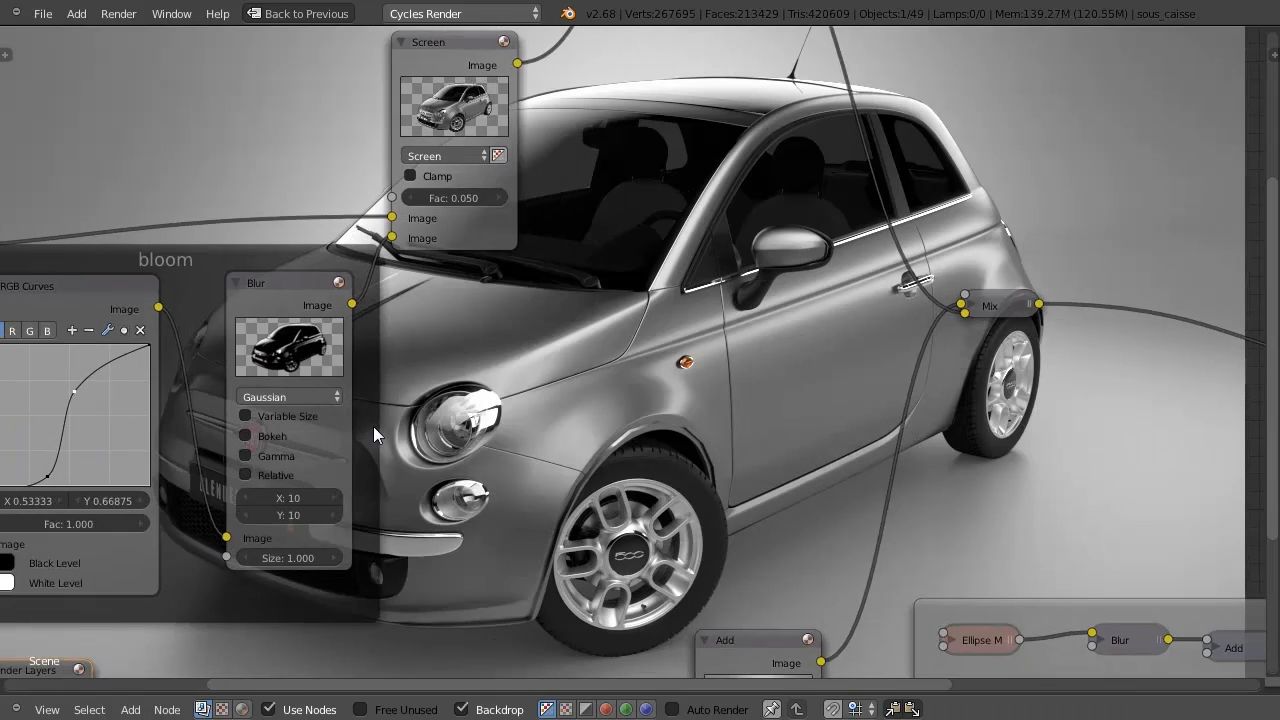
{"action": "middle_click_drag", "start_coordinate": [272, 477], "coordinate": [643, 146]}
{"action": "left_click_drag", "start_coordinate": [352, 364], "coordinate": [152, 326]}
{"action": "middle_click_drag", "start_coordinate": [437, 60], "coordinate": [471, 395]}
Delete the Glare and RGB Curves nodes above the bloom branch, keeping the render layer linked to the Screen node.
{"action": "left_click_drag", "start_coordinate": [603, 264], "coordinate": [575, 321]}
{"action": "middle_click_drag", "start_coordinate": [694, 213], "coordinate": [524, 632]}
{"action": "left_click_drag", "start_coordinate": [621, 195], "coordinate": [602, 147]}
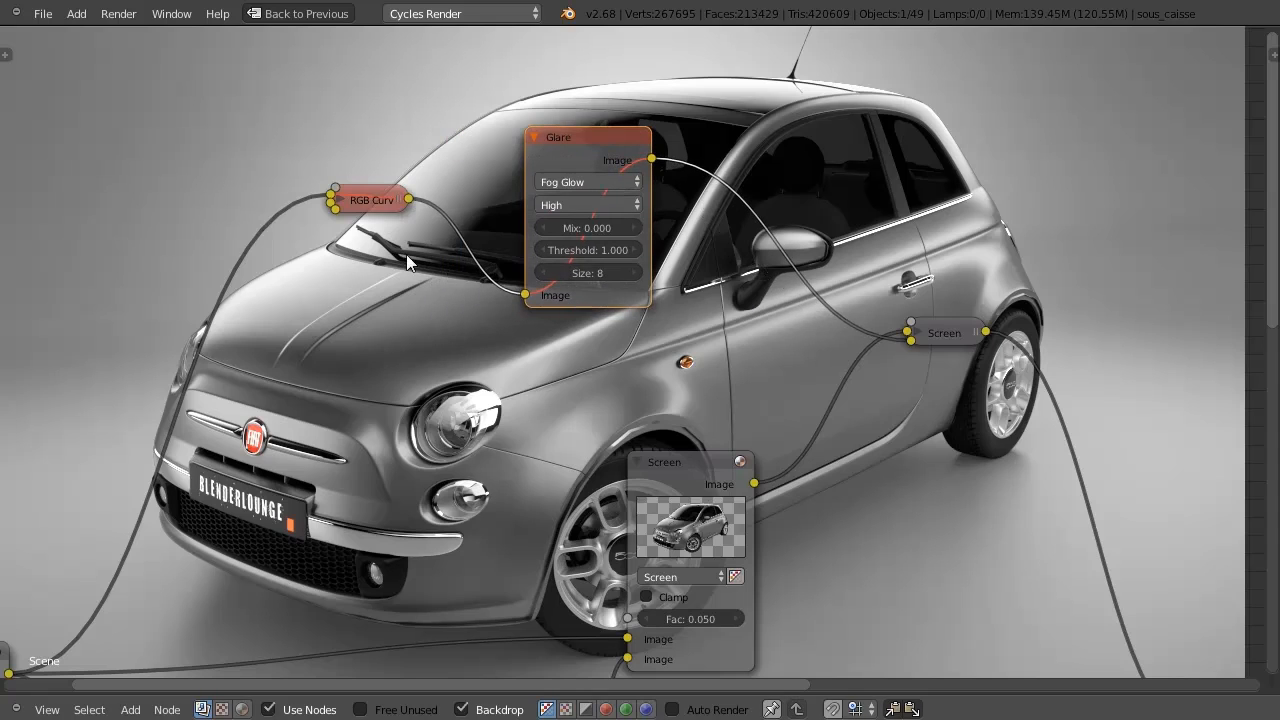
{"action": "key", "text": "ctrl+x"}
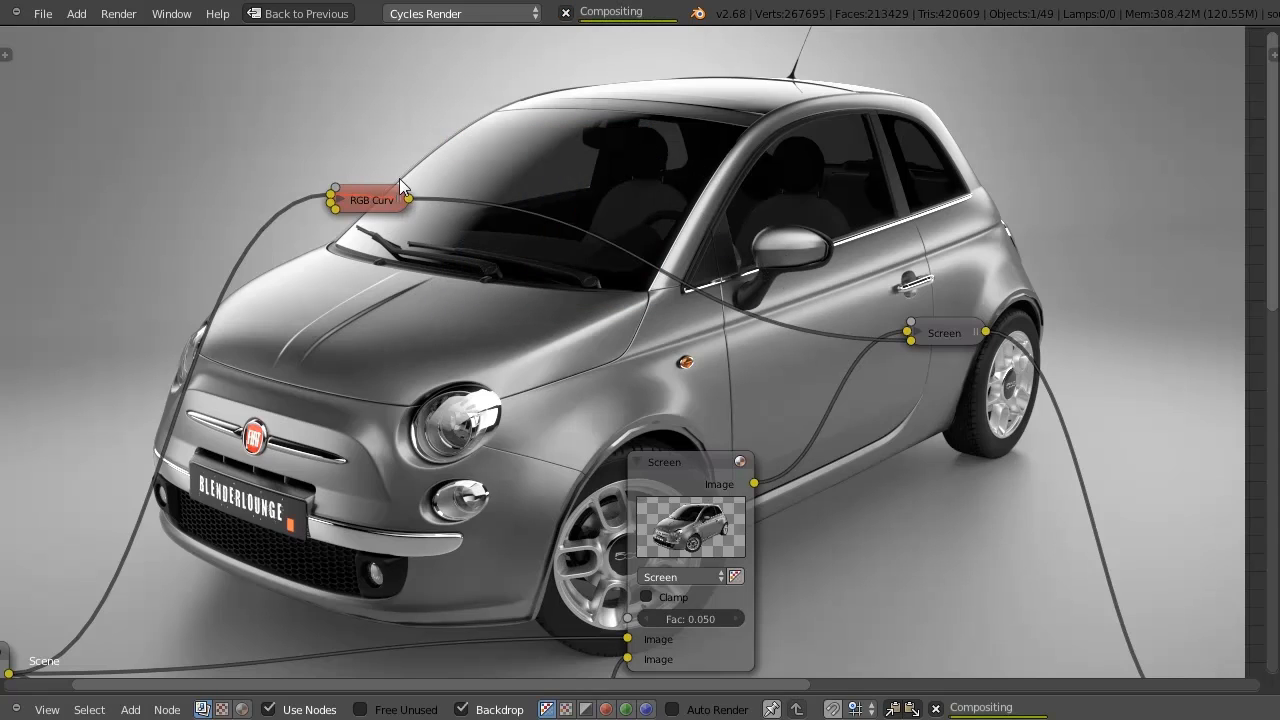
{"action": "key", "text": "ctrl+x"}
Mute and unmute the Screen node that mixes in the bloom to compare the image with and without it.
{"action": "middle_click_drag", "start_coordinate": [683, 465], "coordinate": [637, 148]}
{"action": "left_click", "coordinate": [638, 144]}
{"action": "key", "text": "m"}
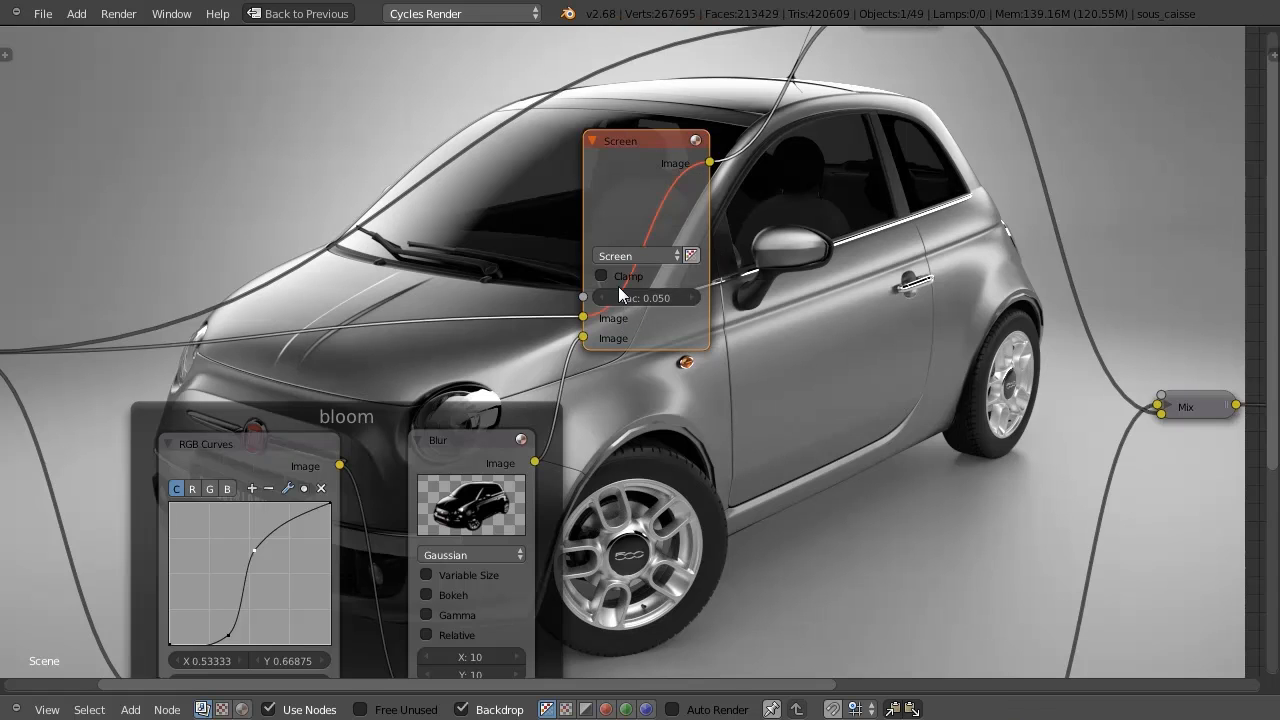
{"action": "left_click_drag", "start_coordinate": [642, 138], "coordinate": [660, 139]}
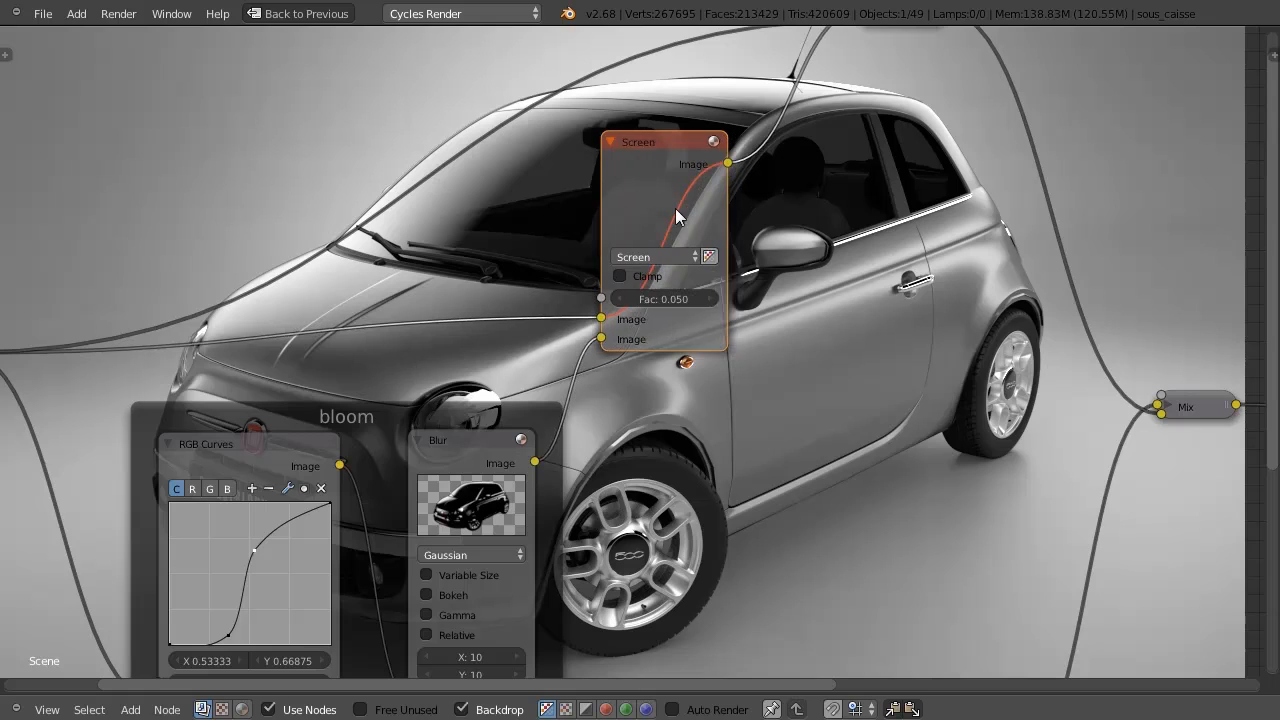
{"action": "key", "text": "m"}
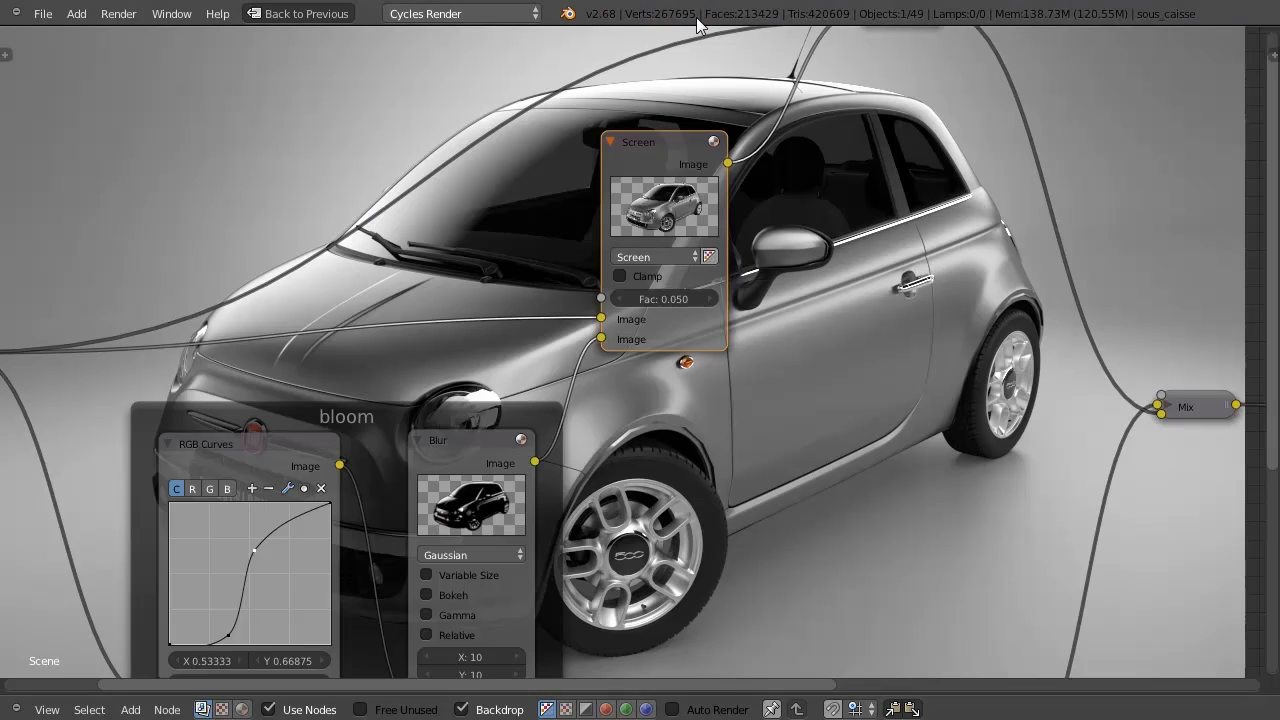
{"action": "left_click_drag", "start_coordinate": [672, 146], "coordinate": [679, 172]}
Preview the bloom frame's Blur output in the backdrop, followed by the output of the Screen node it feeds.
{"action": "mouse_move", "coordinate": [837, 172]}
{"action": "middle_mouse_down"}
{"action": "mouse_move", "coordinate": [837, 345]}
{"action": "mouse_move", "coordinate": [966, 106]}
{"action": "middle_mouse_up"}
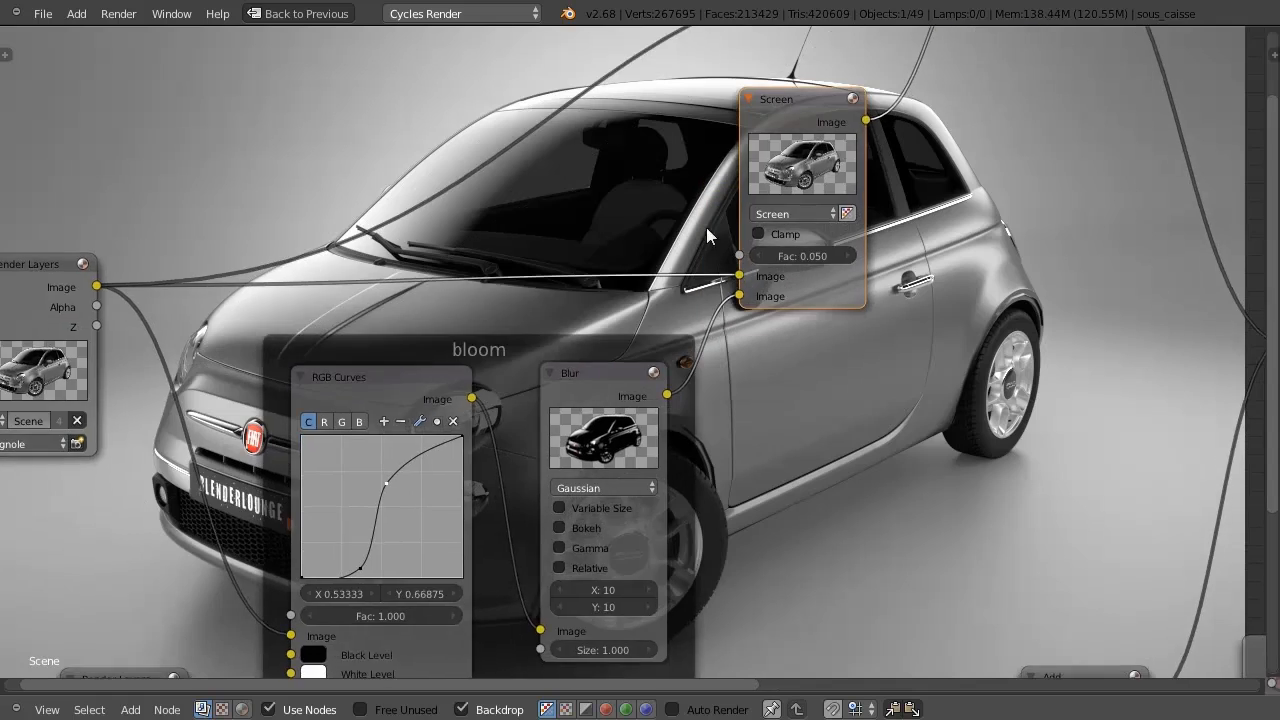
{"action": "middle_click_drag", "start_coordinate": [630, 270], "coordinate": [630, 177]}
{"action": "middle_click_drag", "start_coordinate": [631, 228], "coordinate": [296, 114]}
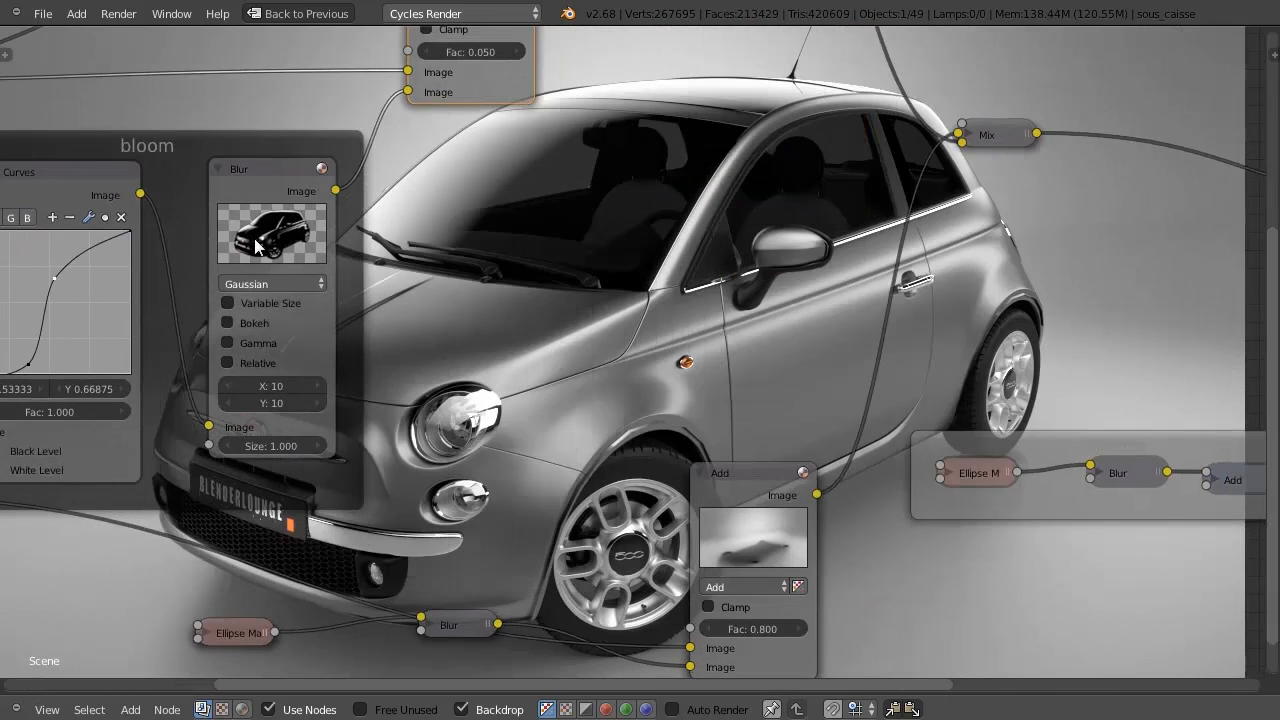
{"action": "mouse_move", "coordinate": [222, 241]}
{"action": "middle_mouse_down"}
{"action": "mouse_move", "coordinate": [219, 219]}
{"action": "mouse_move", "coordinate": [284, 265]}
{"action": "middle_mouse_up"}
{"action": "left_click_drag", "start_coordinate": [250, 170], "coordinate": [244, 181]}
{"action": "left_click", "coordinate": [494, 170]}
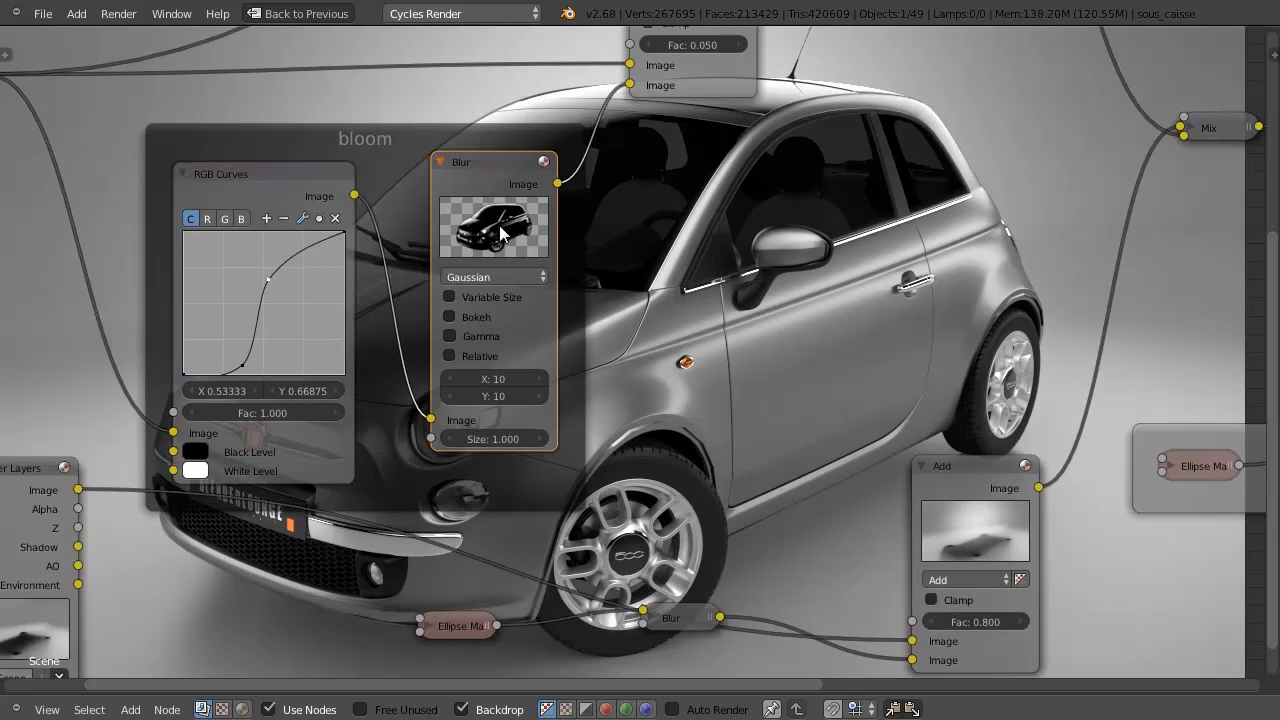
{"action": "left_click", "coordinate": [503, 232], "text": "ctrl+shift"}
{"action": "middle_click_drag", "start_coordinate": [697, 254], "coordinate": [558, 356]}
{"action": "middle_click_drag", "start_coordinate": [574, 265], "coordinate": [533, 364]}
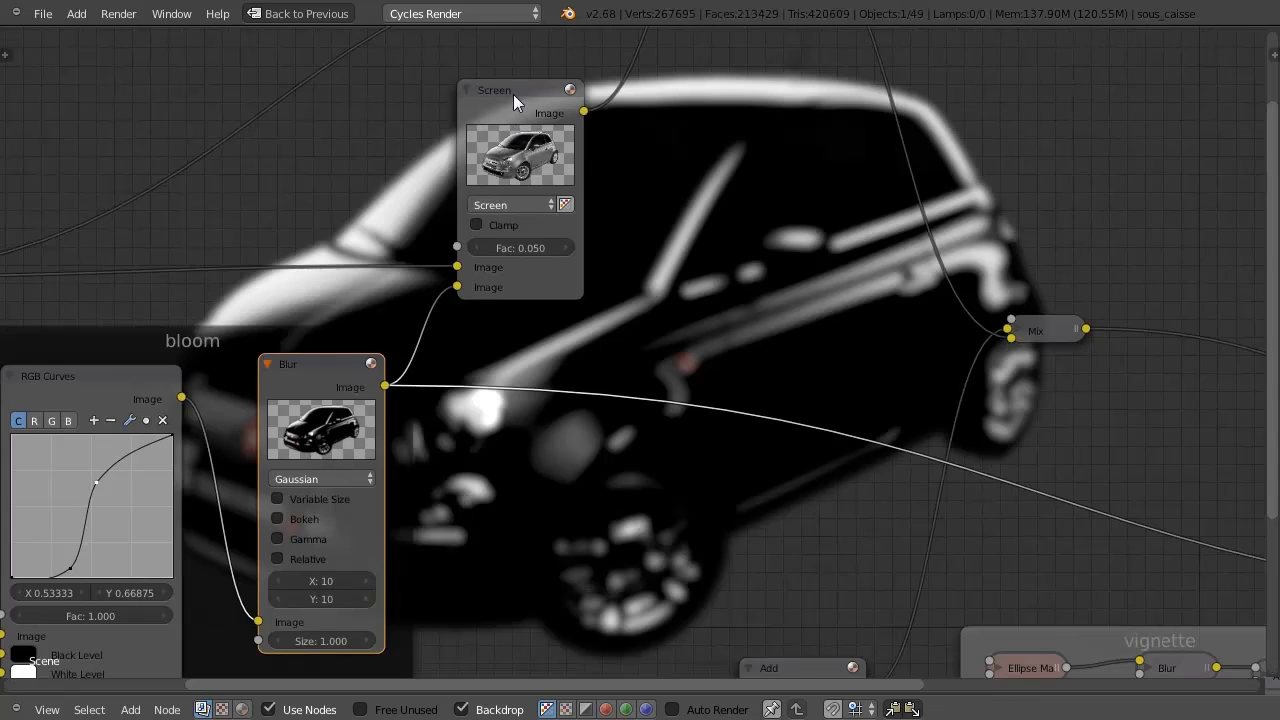
{"action": "left_click", "coordinate": [513, 97], "text": "ctrl+shift"}
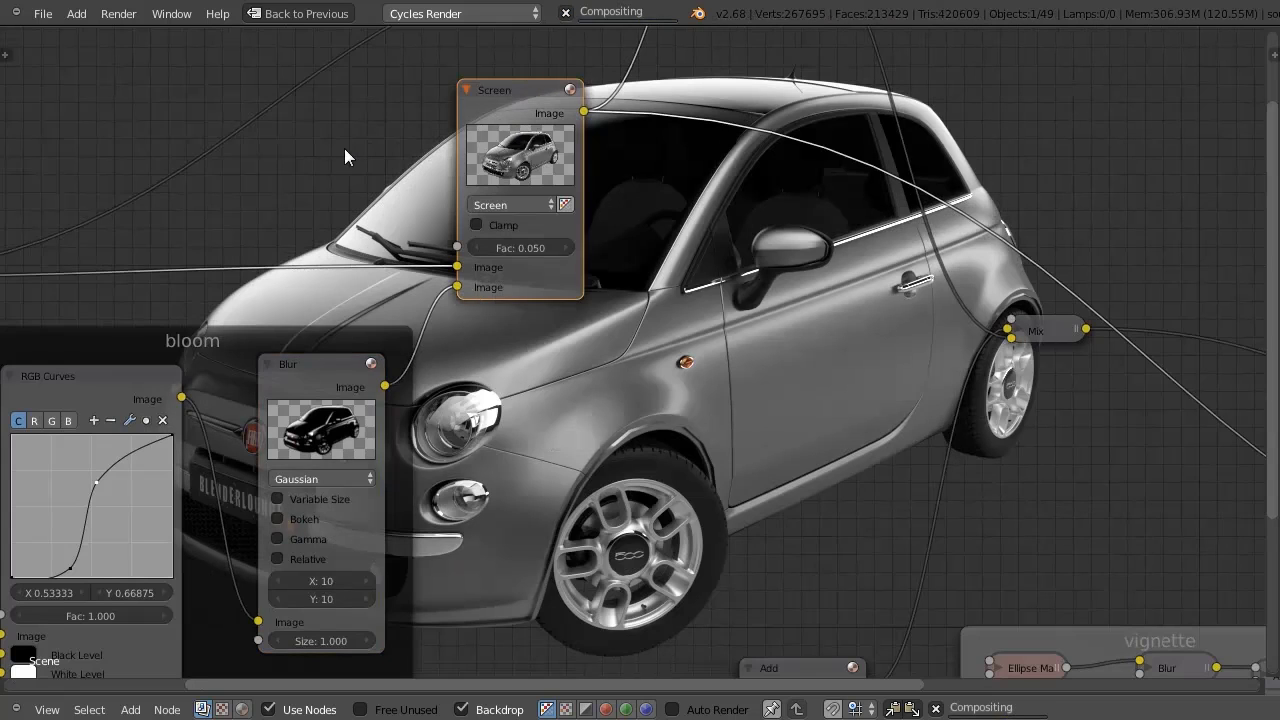
Try factors of 1 and 0.1 on the bloom's Screen node, and set the factor back to 0.05.
{"action": "left_click", "coordinate": [525, 250]}
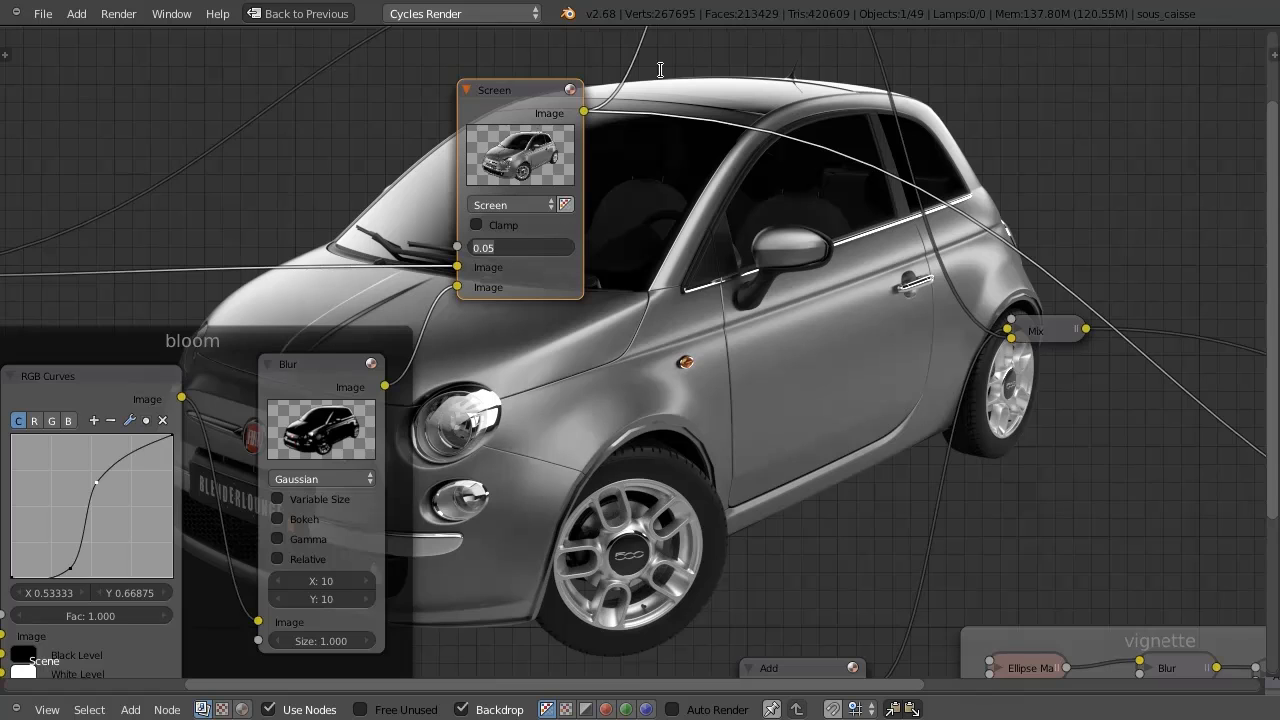
{"action": "type", "text": "1"}
{"action": "key", "text": "Return"}
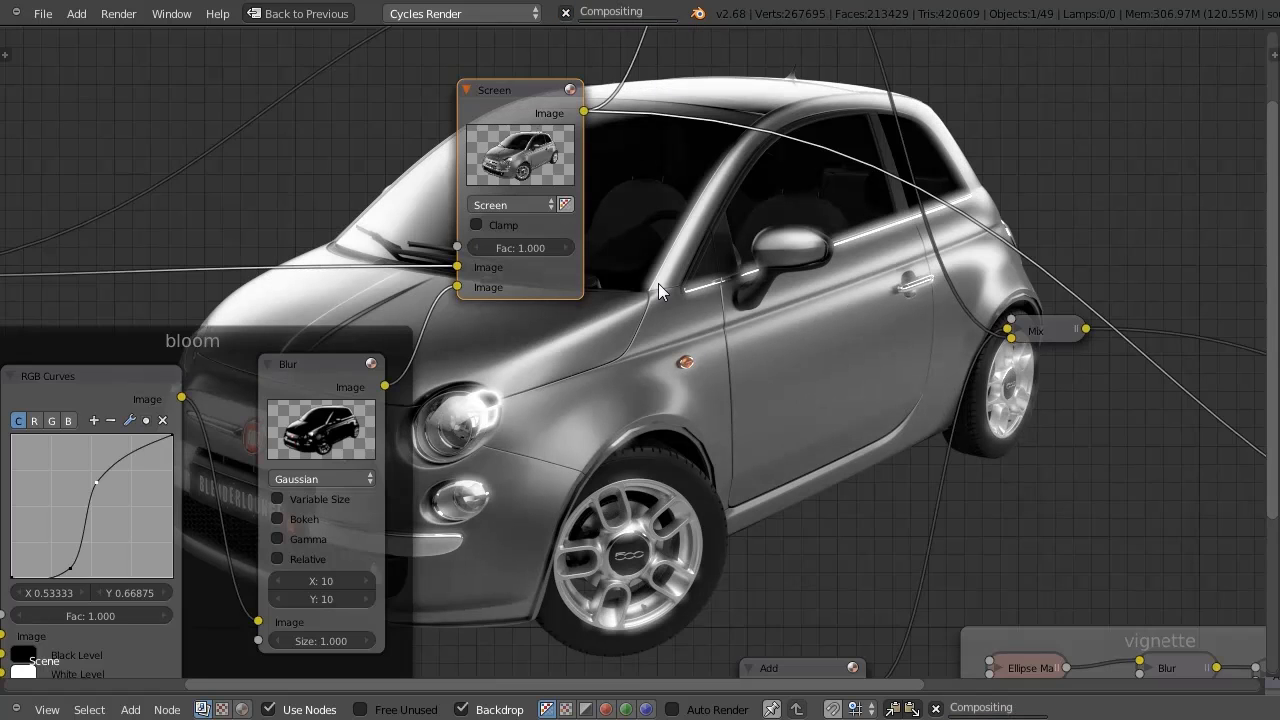
{"action": "left_click", "coordinate": [517, 248]}
{"action": "type", "text": "0.1"}
{"action": "key", "text": "Return"}
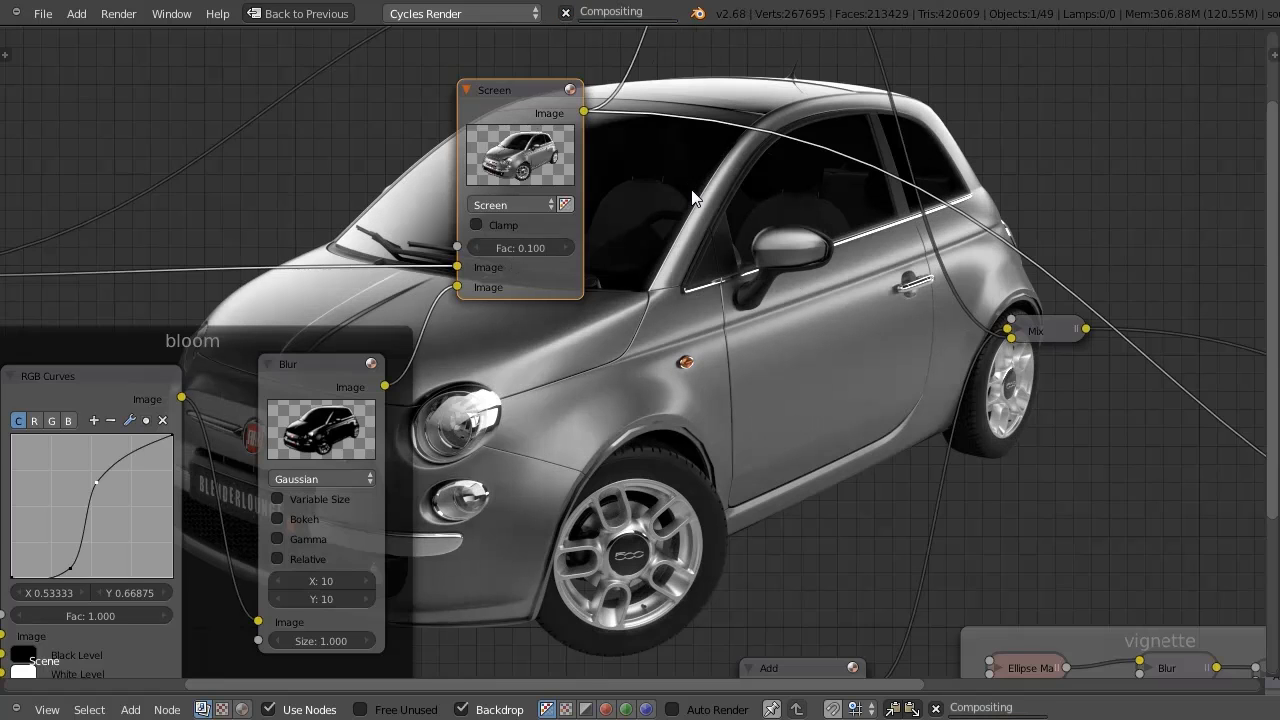
{"action": "left_click", "coordinate": [526, 250]}
{"action": "key", "text": "BackSpace"}
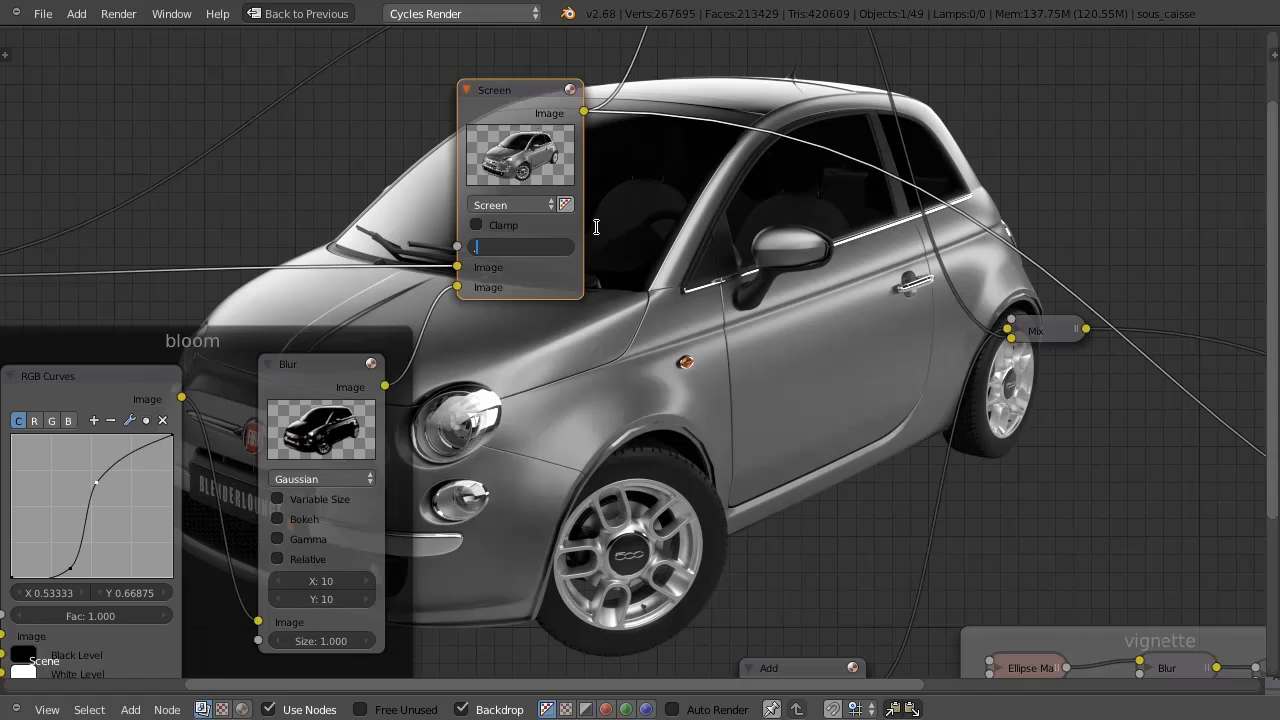
{"action": "type", "text": ".05"}
{"action": "key", "text": "Return"}
Preview the Sol render layer in the backdrop and examine how it and the bagnole layer feed the tree.
{"action": "middle_click_drag", "start_coordinate": [625, 176], "coordinate": [708, 13]}
{"action": "middle_click_drag", "start_coordinate": [717, 291], "coordinate": [764, 254]}
{"action": "scroll", "coordinate": [584, 335], "scroll_direction": "down", "scroll_amount": 5}
{"action": "scroll", "coordinate": [598, 338], "scroll_direction": "down", "scroll_amount": 1}
{"action": "scroll", "coordinate": [400, 334], "scroll_direction": "up", "scroll_amount": 3}
{"action": "left_click_drag", "start_coordinate": [218, 362], "coordinate": [207, 419]}
{"action": "left_click", "coordinate": [212, 406], "text": "ctrl+shift"}
{"action": "middle_click_drag", "start_coordinate": [456, 418], "coordinate": [246, 407]}
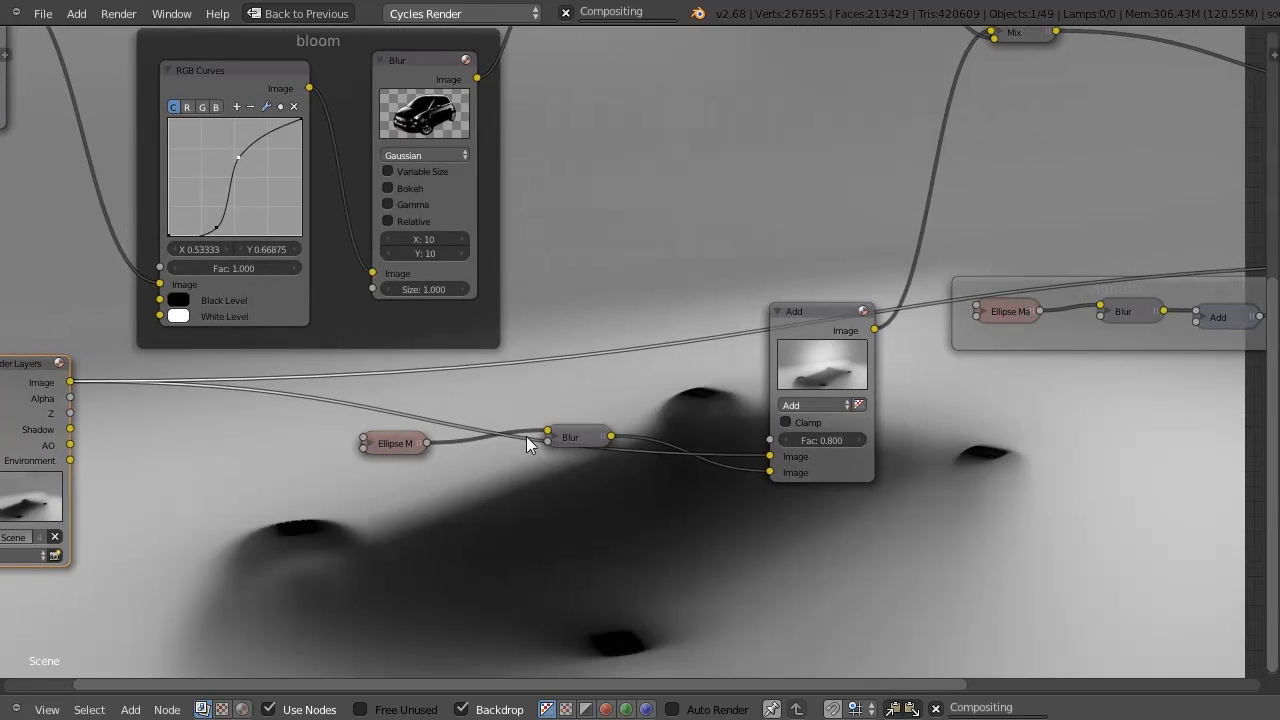
{"action": "middle_click_drag", "start_coordinate": [416, 326], "coordinate": [590, 423]}
{"action": "left_click_drag", "start_coordinate": [135, 113], "coordinate": [229, 126]}
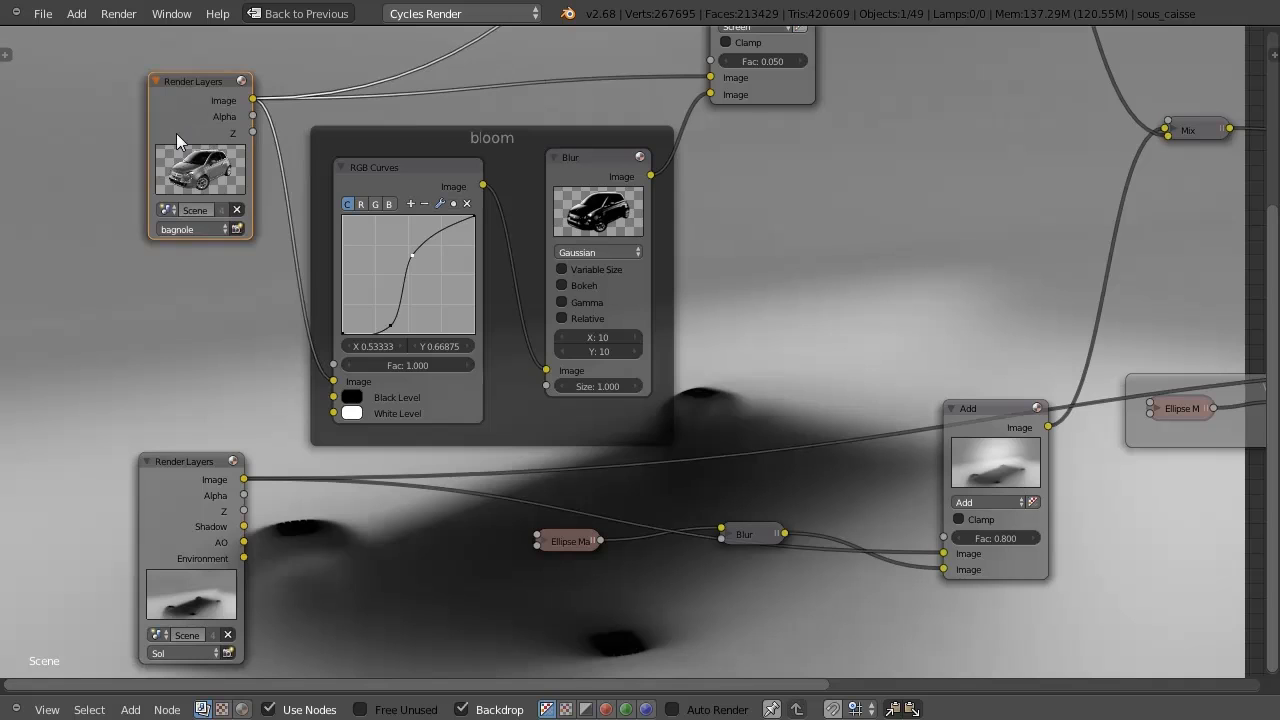
{"action": "left_click", "coordinate": [171, 527]}
{"action": "middle_click_drag", "start_coordinate": [662, 460], "coordinate": [580, 446]}
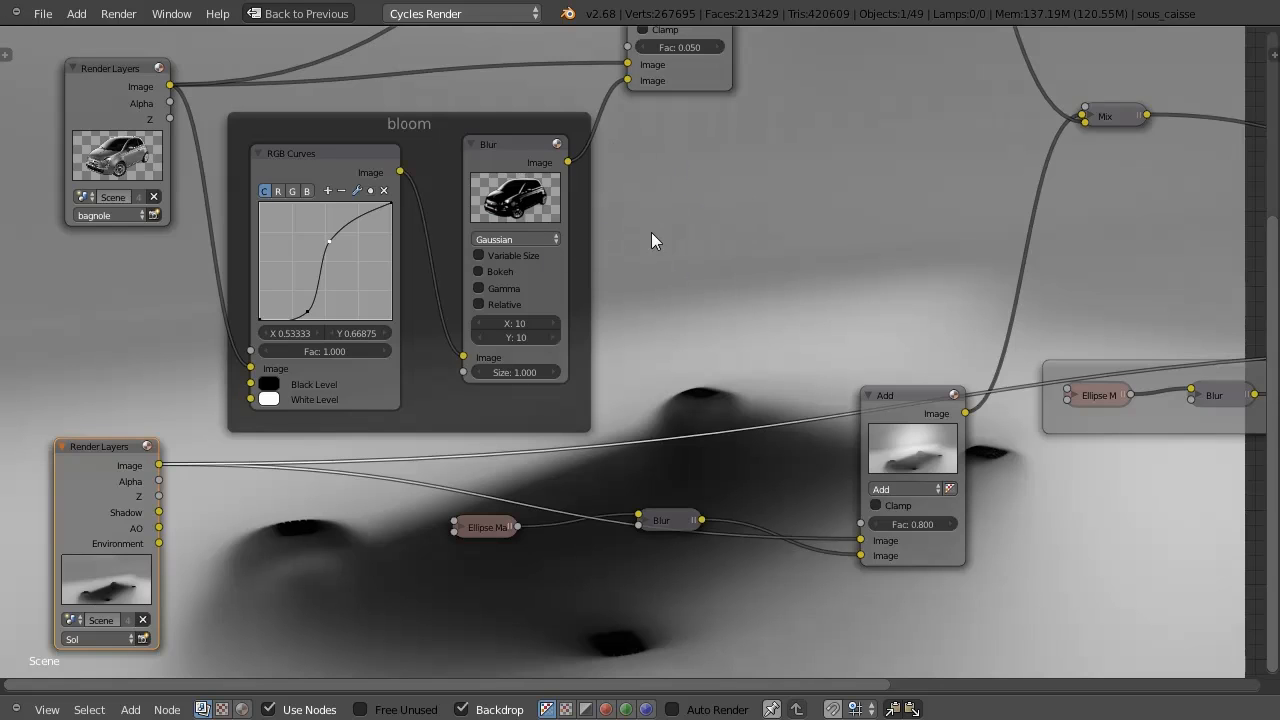
Preview the floor branch's Ellipse Mask, its Blur and the Add node one after another in the backdrop.
{"action": "left_click", "coordinate": [481, 530], "text": "ctrl+shift"}
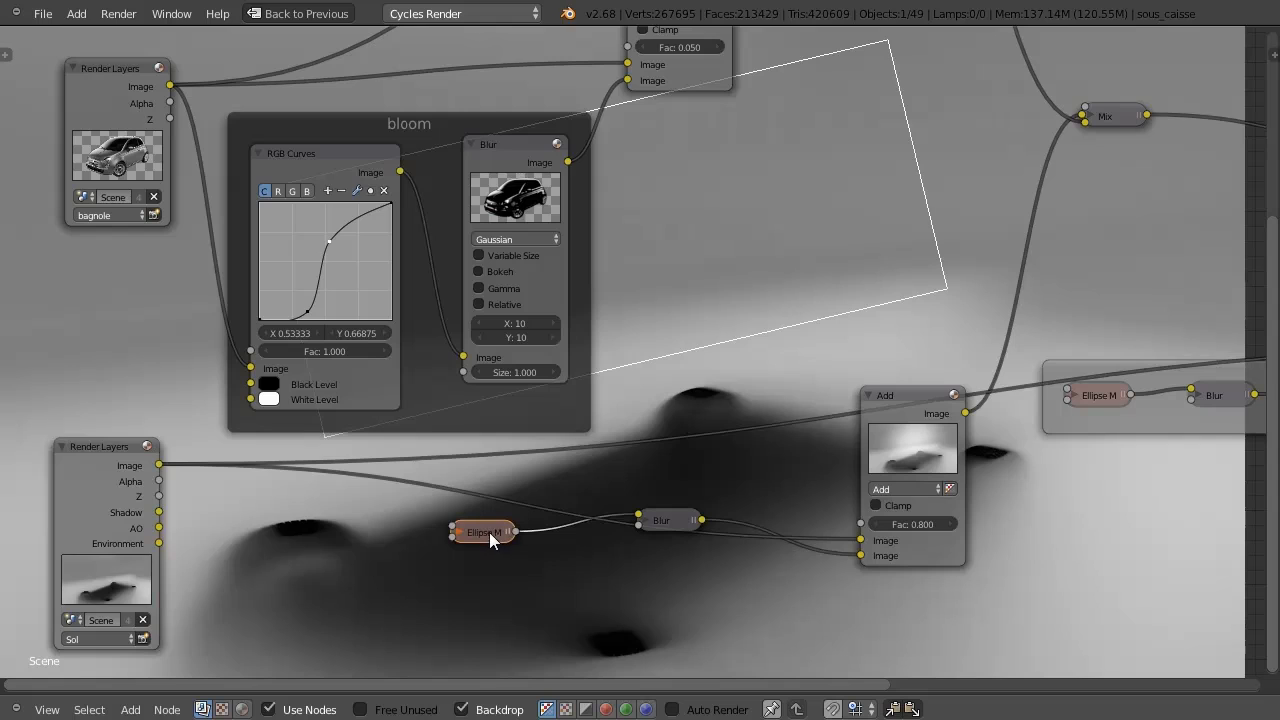
{"action": "left_click", "coordinate": [661, 520], "text": "ctrl+shift"}
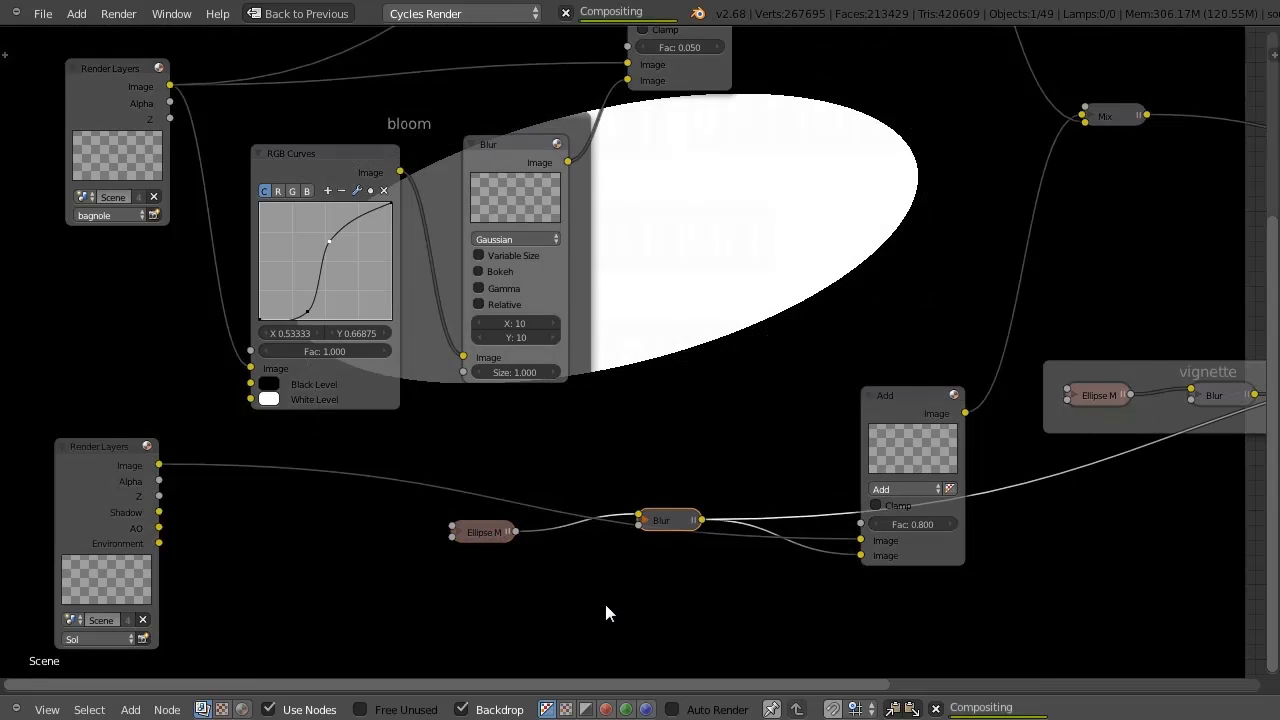
{"action": "middle_click_drag", "start_coordinate": [656, 458], "coordinate": [446, 467]}
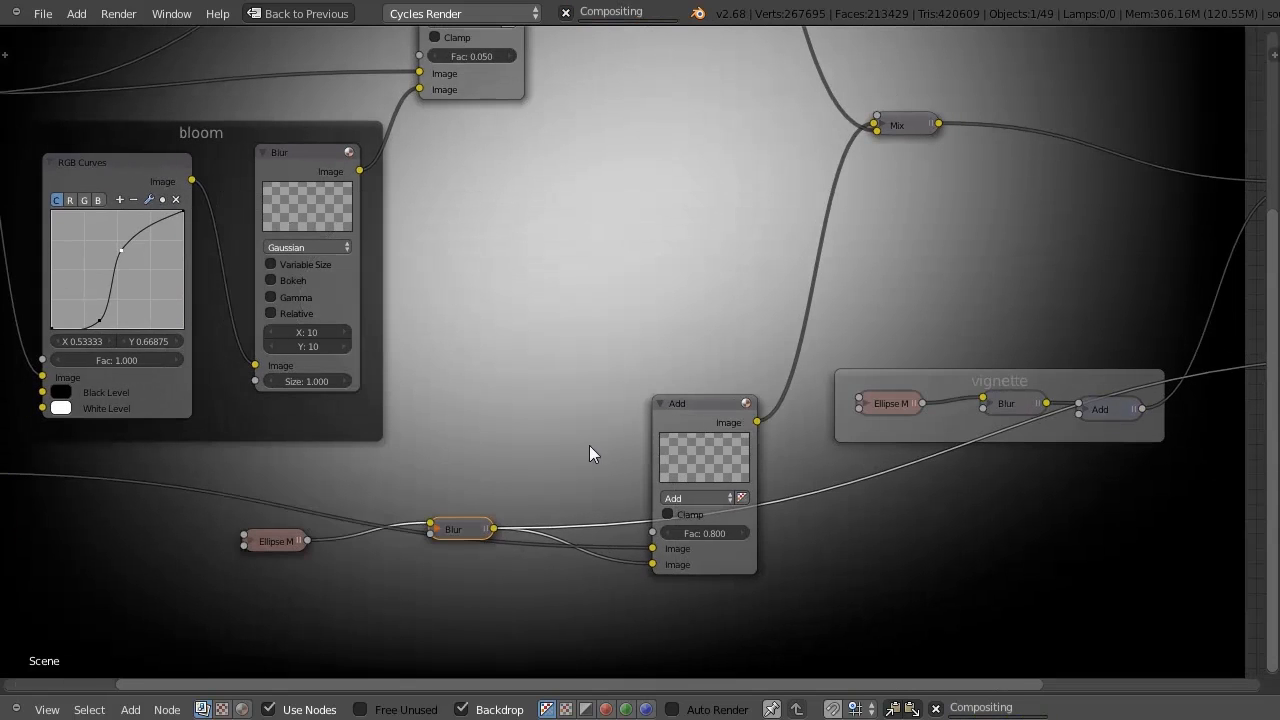
{"action": "left_click", "coordinate": [660, 556], "text": "ctrl+shift"}
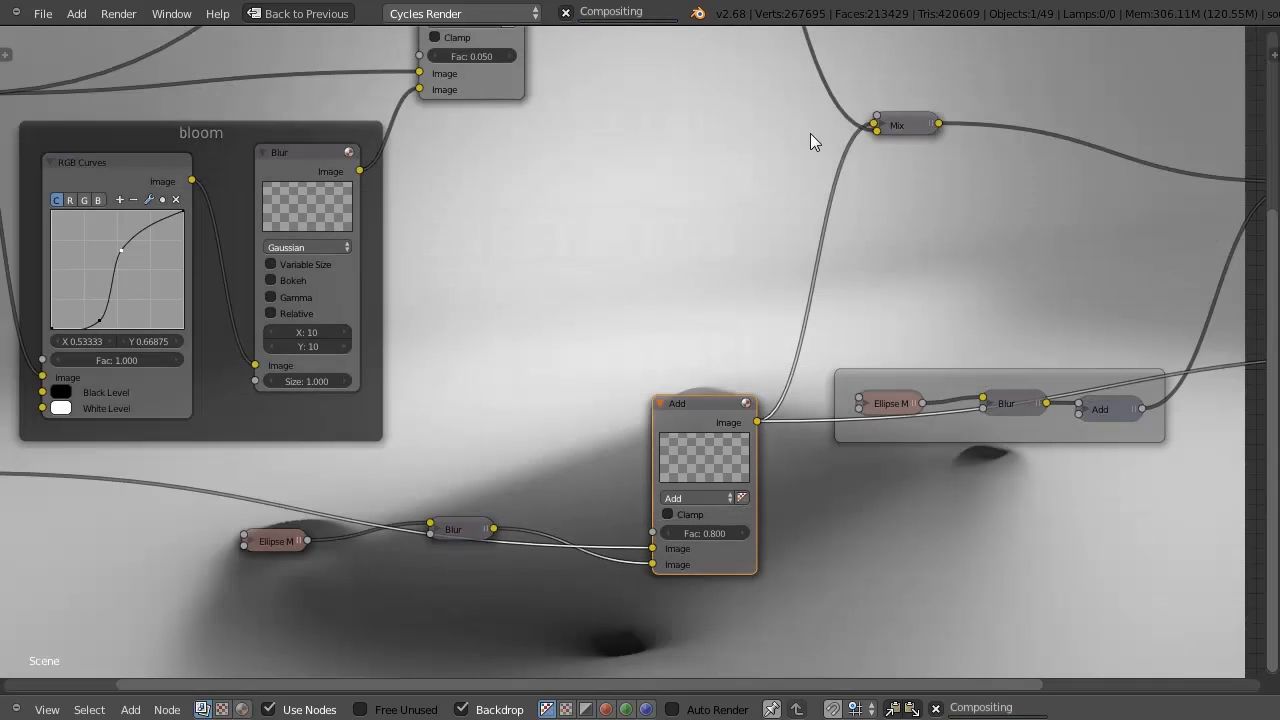
Preview the Mix node combining car and floor, and fit the whole backdrop image in view.
{"action": "middle_click_drag", "start_coordinate": [609, 217], "coordinate": [588, 395]}
{"action": "left_click", "coordinate": [835, 343], "text": "ctrl+shift"}
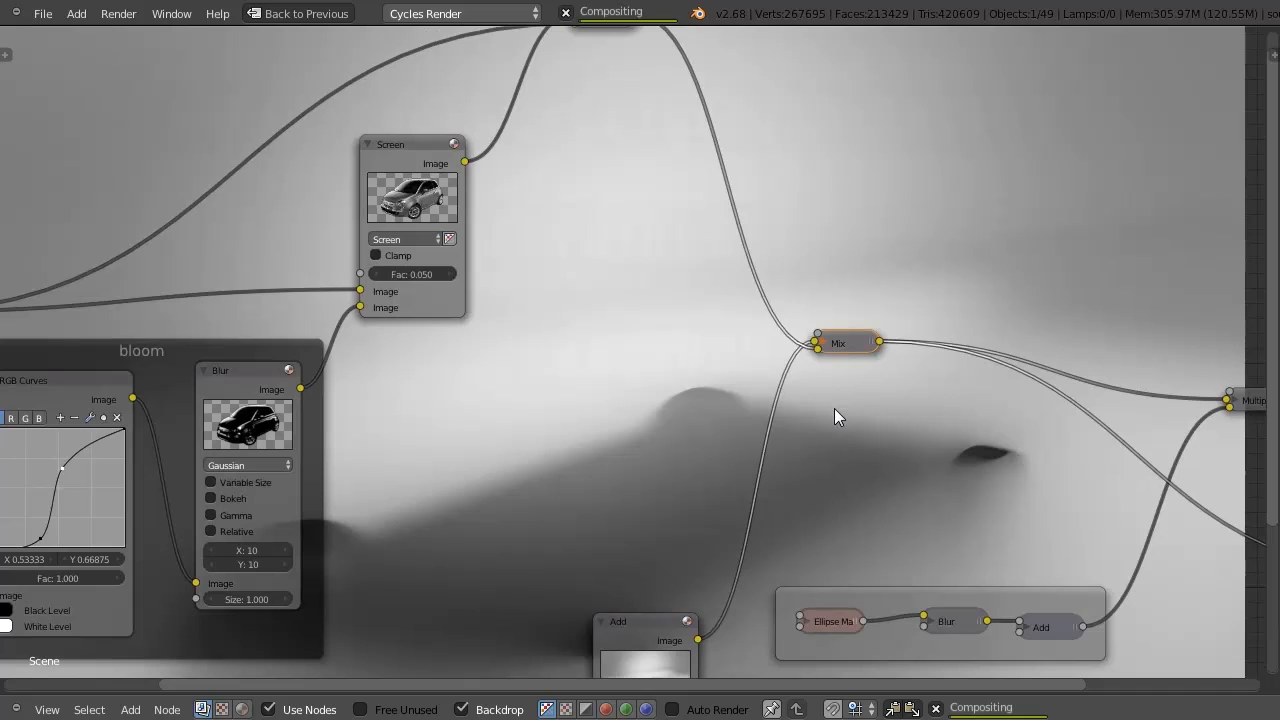
{"action": "middle_click_drag", "start_coordinate": [574, 135], "coordinate": [617, 304]}
{"action": "scroll", "coordinate": [749, 183], "scroll_direction": "down", "scroll_amount": 3}
{"action": "middle_click_drag", "start_coordinate": [724, 238], "coordinate": [715, 252]}
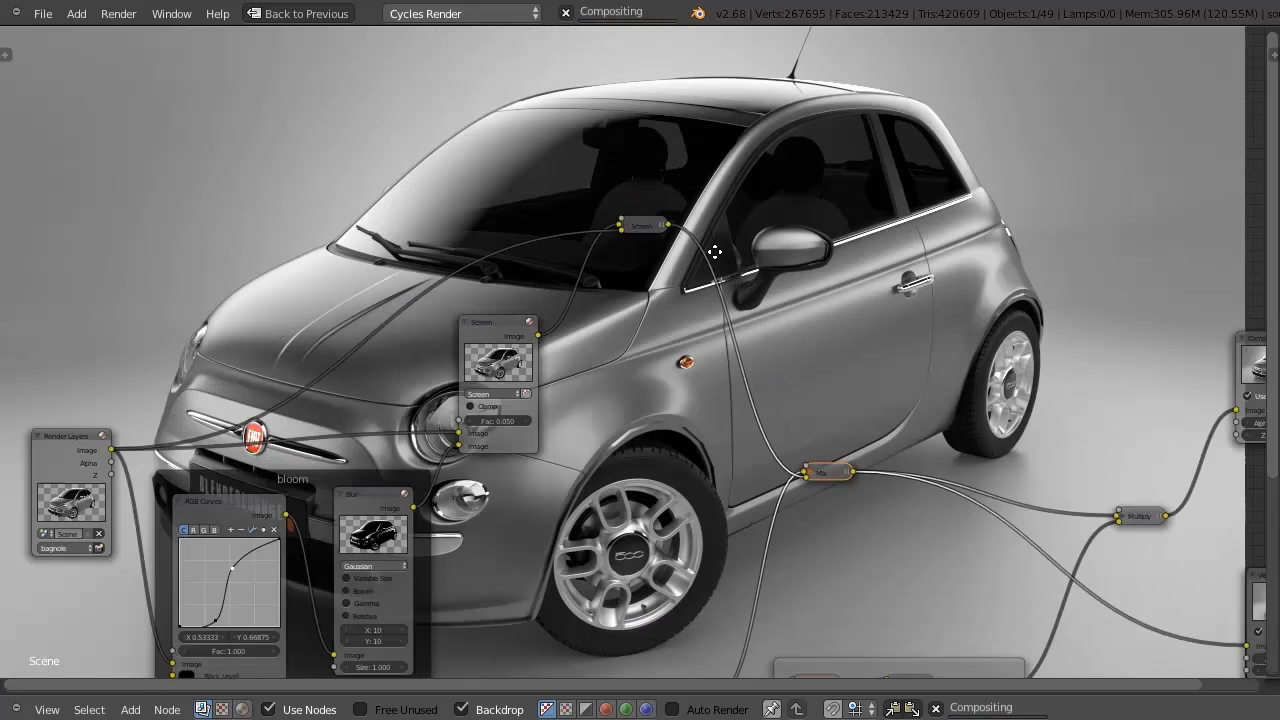
{"action": "scroll", "coordinate": [715, 252], "scroll_direction": "down", "scroll_amount": 3}
{"action": "key", "text": "v"}
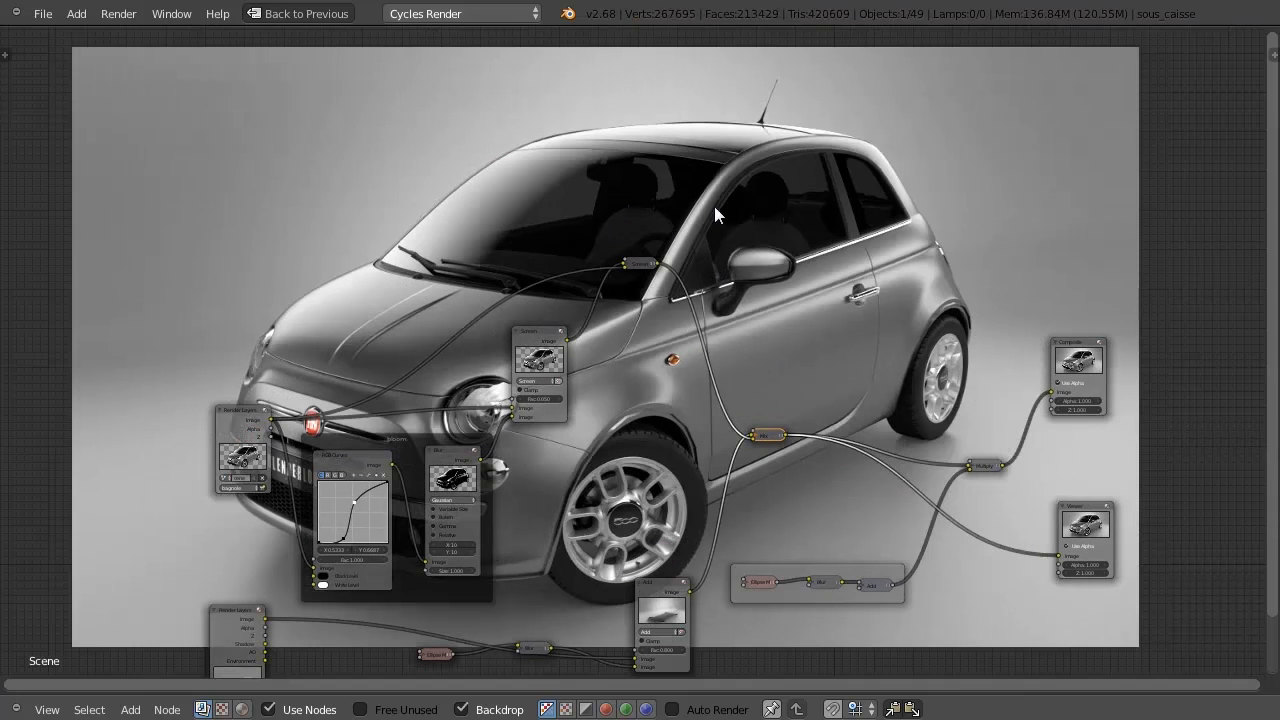
Preview the floor branch's Ellipse Mask in the backdrop, and switch the preview back to the Mix node.
{"action": "middle_click_drag", "start_coordinate": [614, 265], "coordinate": [556, 157]}
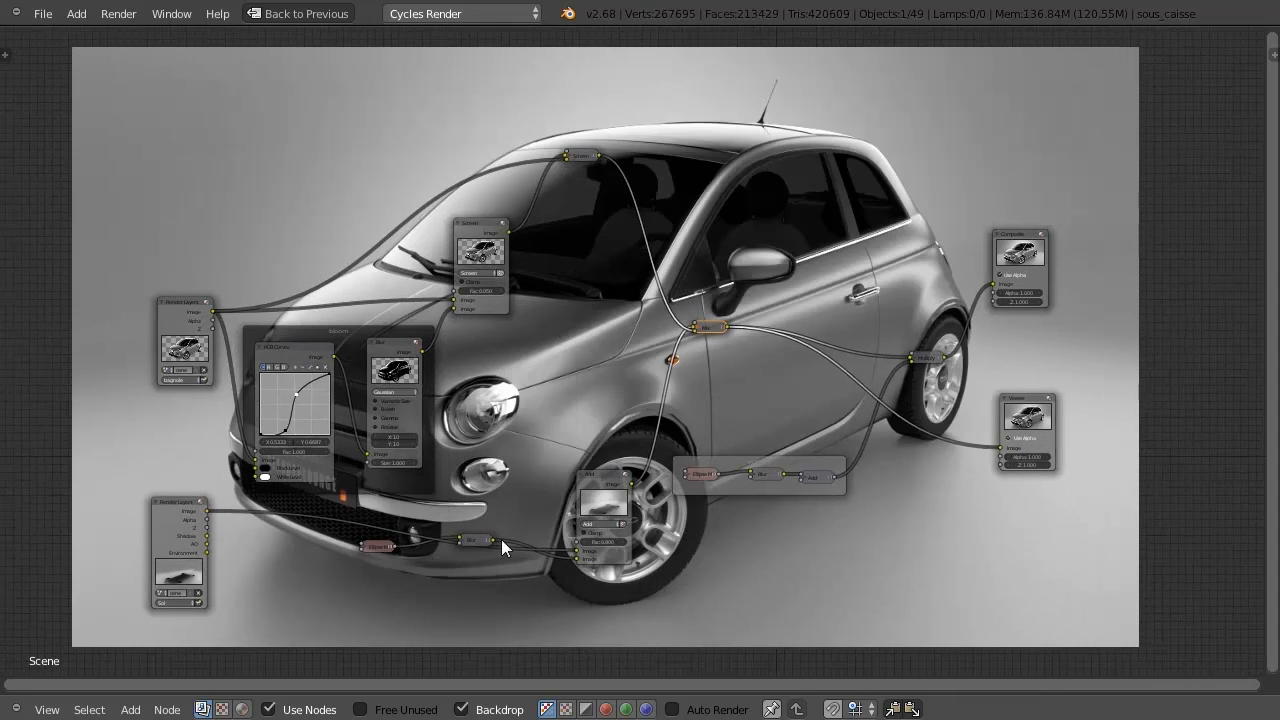
{"action": "left_click", "coordinate": [378, 548], "text": "ctrl+shift"}
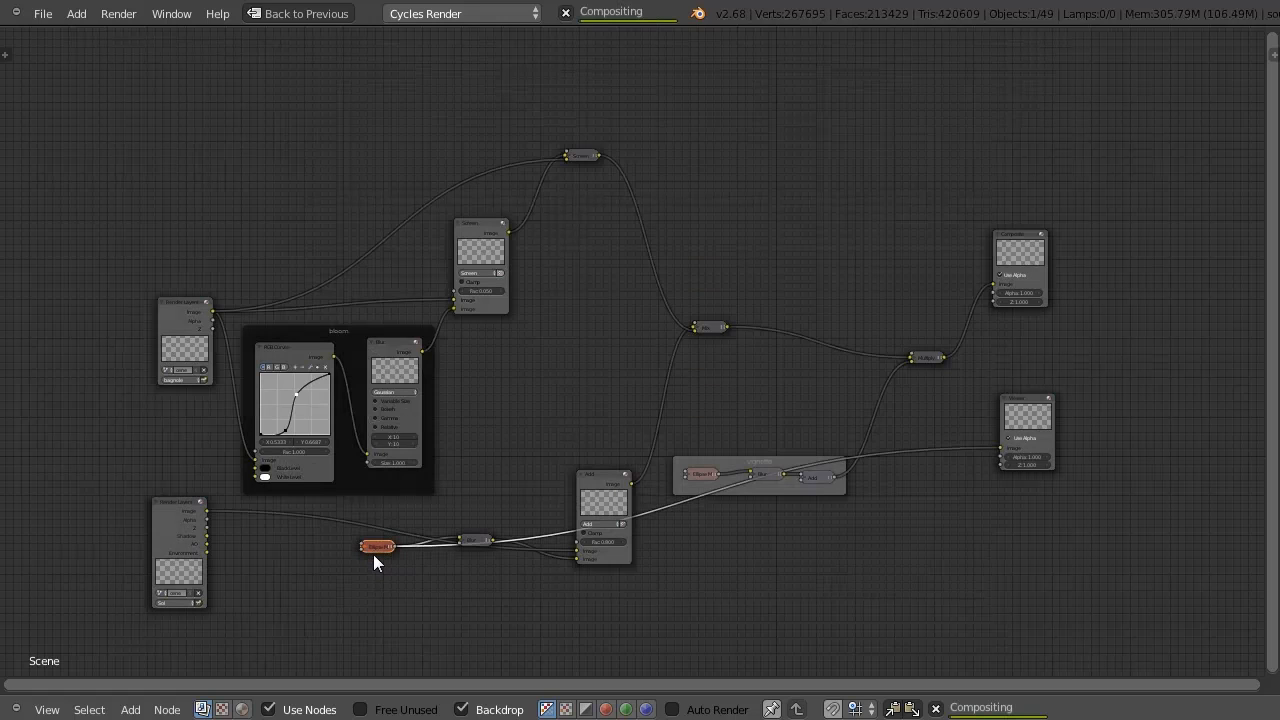
{"action": "left_click", "coordinate": [712, 327], "text": "ctrl+shift"}
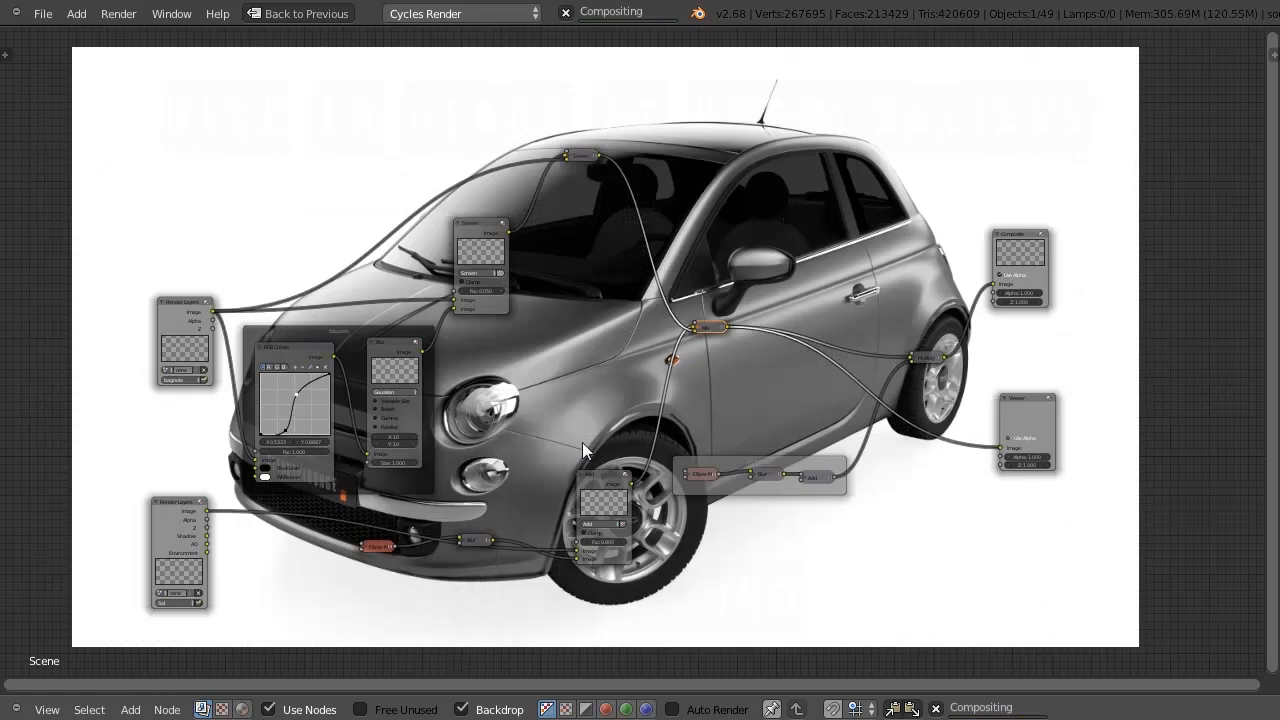
Compare the Mix result with the floor branch's Add node muted and unmuted, leaving the node active.
{"action": "left_click", "coordinate": [475, 537], "text": "ctrl+shift"}
{"action": "left_click", "coordinate": [596, 487], "text": "ctrl+shift"}
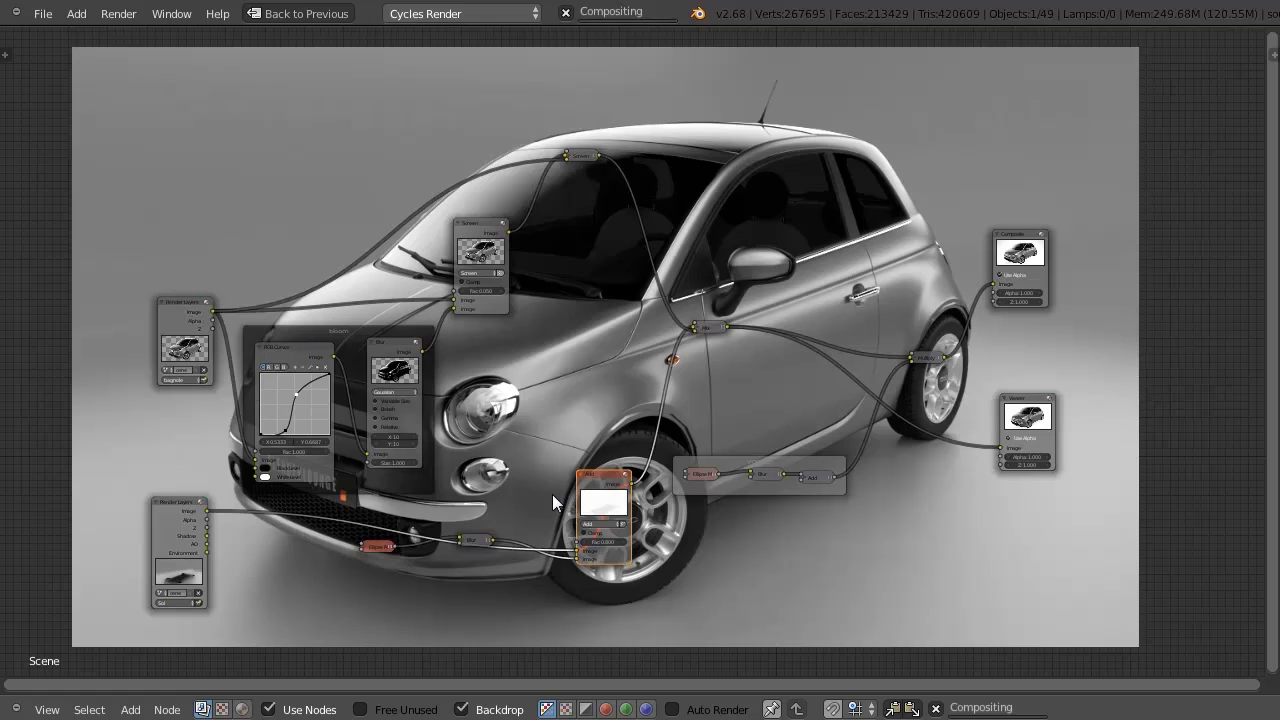
{"action": "left_click_drag", "start_coordinate": [580, 484], "coordinate": [580, 483]}
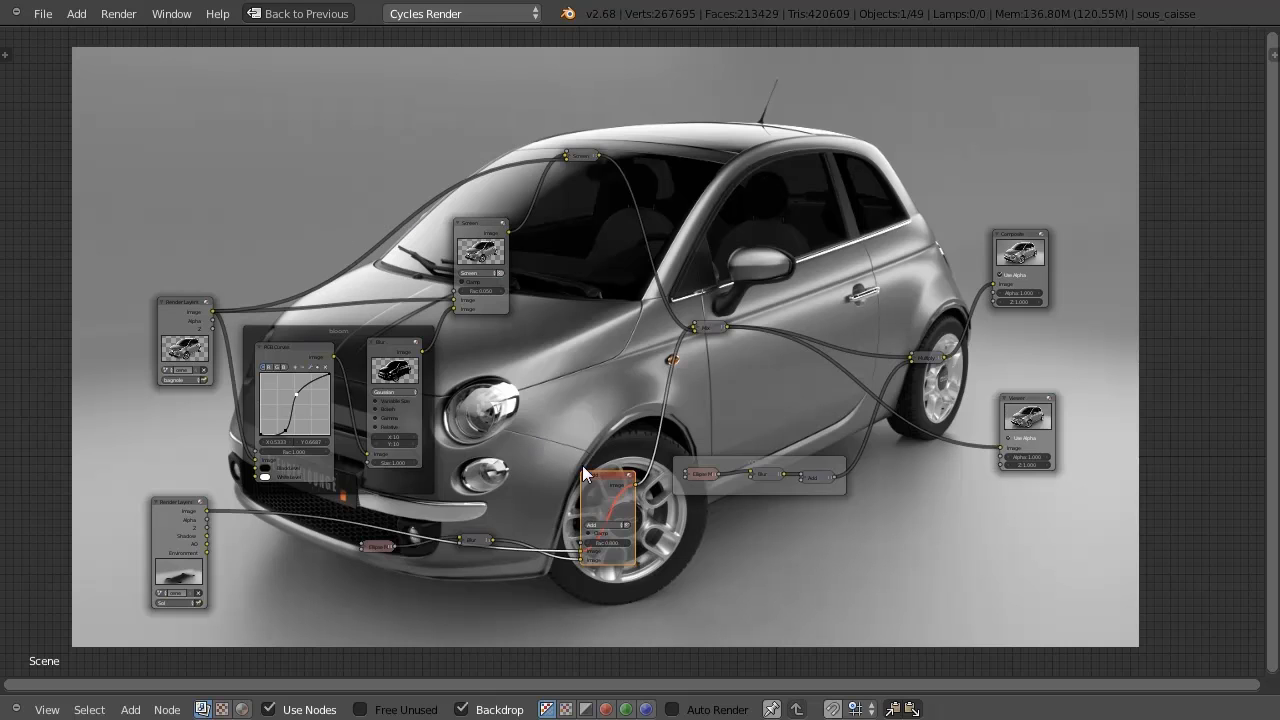
{"action": "key", "text": "m"}
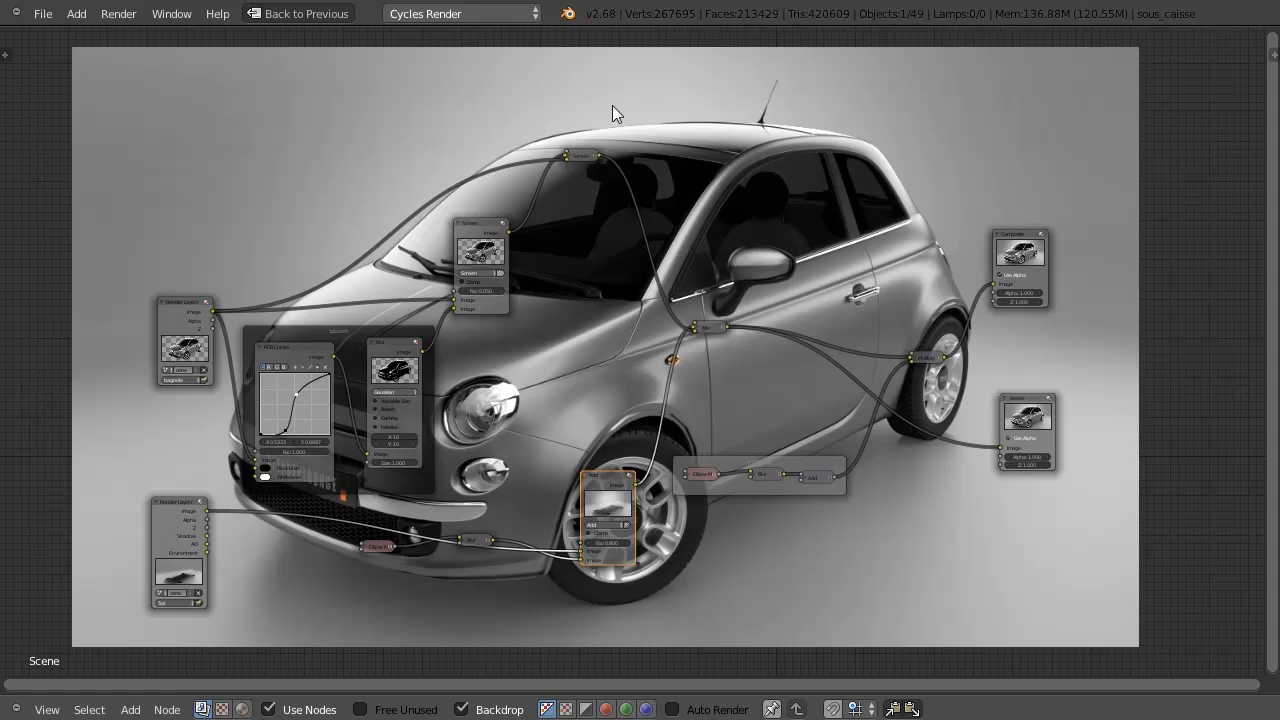
Preview the vignette frame's Ellipse Mask, Blur and Add nodes one after another in the backdrop.
{"action": "middle_click_drag", "start_coordinate": [526, 383], "coordinate": [480, 335]}
{"action": "scroll", "coordinate": [508, 332], "scroll_direction": "up", "scroll_amount": 10}
{"action": "middle_click_drag", "start_coordinate": [673, 309], "coordinate": [388, 331]}
{"action": "left_click", "coordinate": [394, 540]}
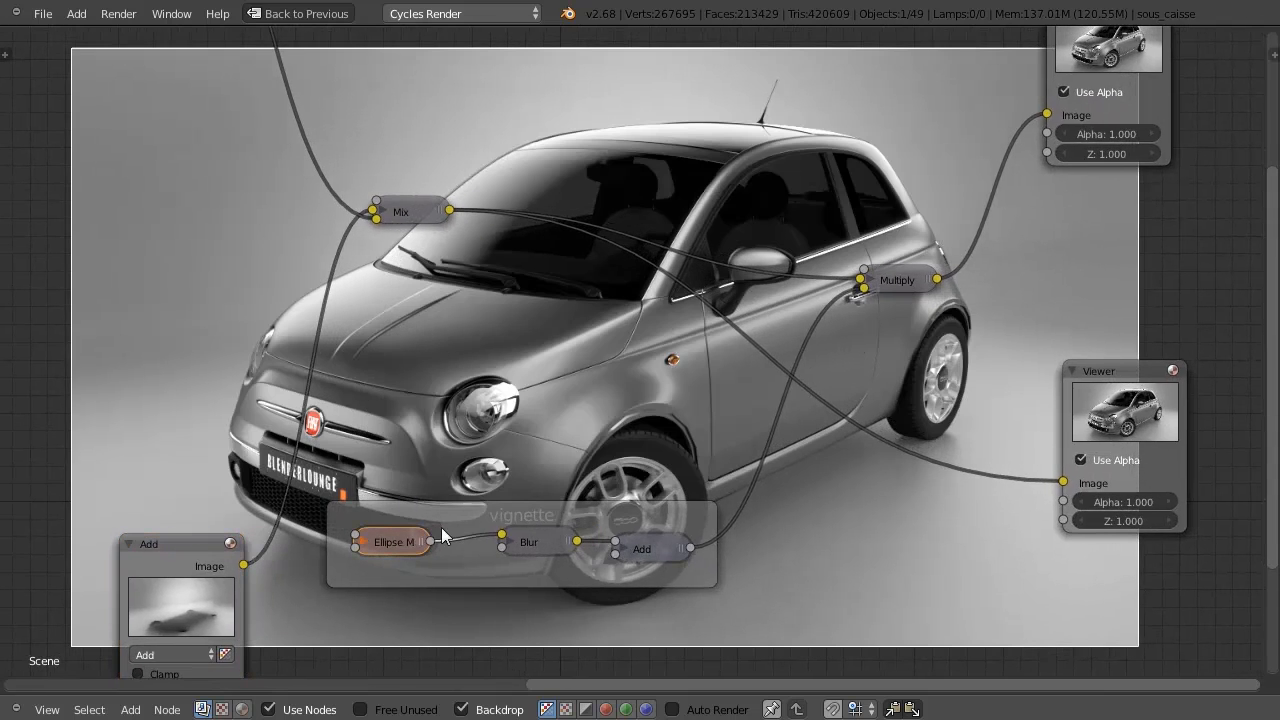
{"action": "left_click", "coordinate": [394, 540], "text": "ctrl+shift"}
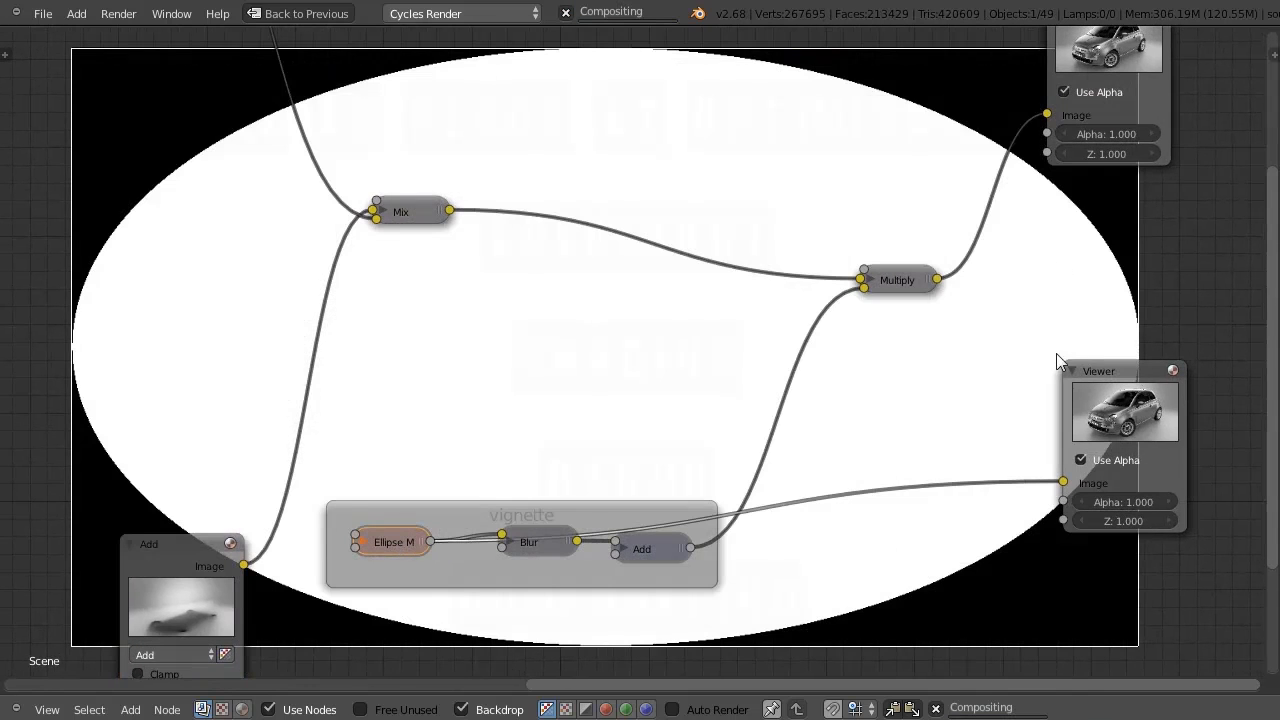
{"action": "left_click", "coordinate": [546, 550], "text": "ctrl+shift"}
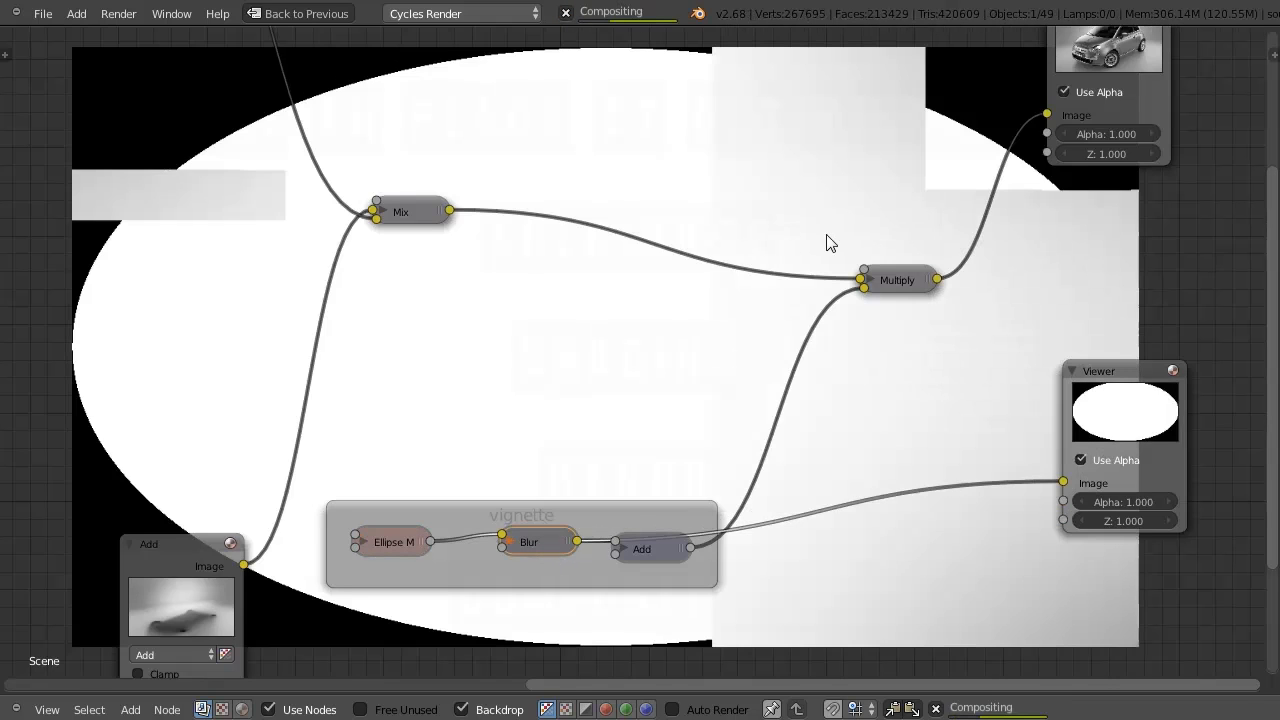
{"action": "left_click", "coordinate": [670, 555], "text": "ctrl+shift"}
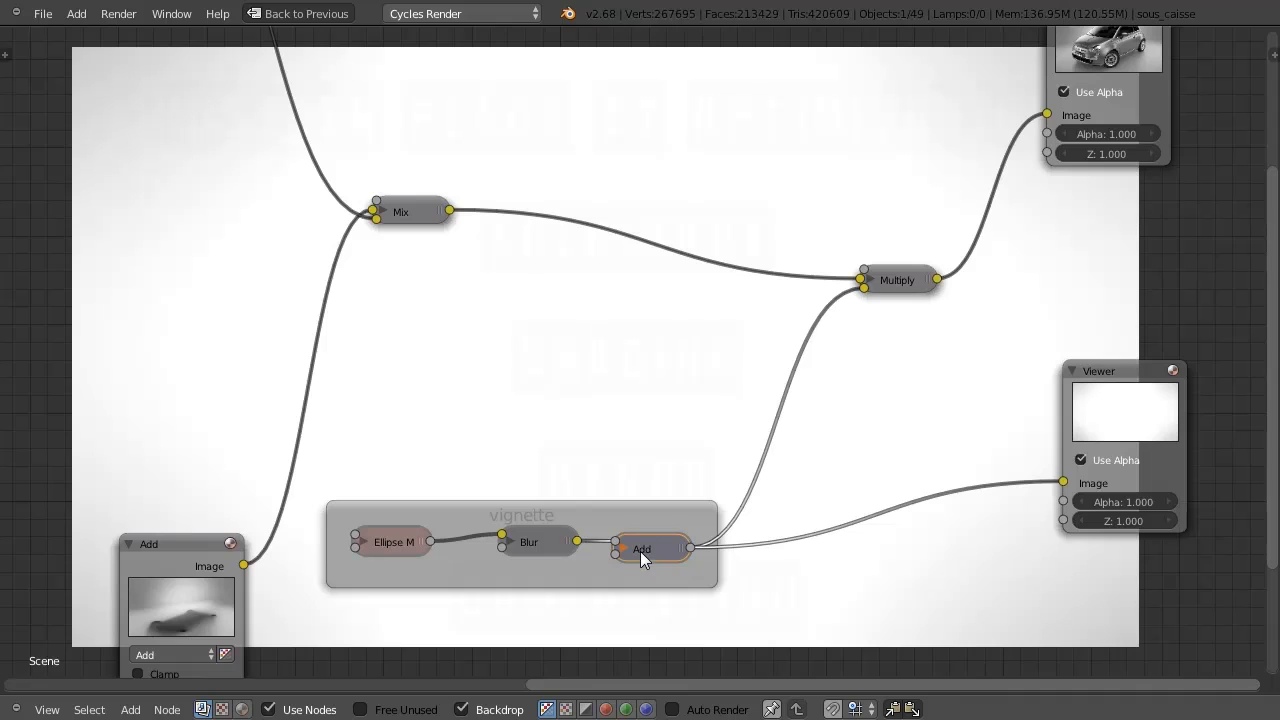
Preview the Multiply node that applies the vignette, and examine the Composite and Viewer nodes it feeds.
{"action": "left_click", "coordinate": [900, 284], "text": "ctrl+shift"}
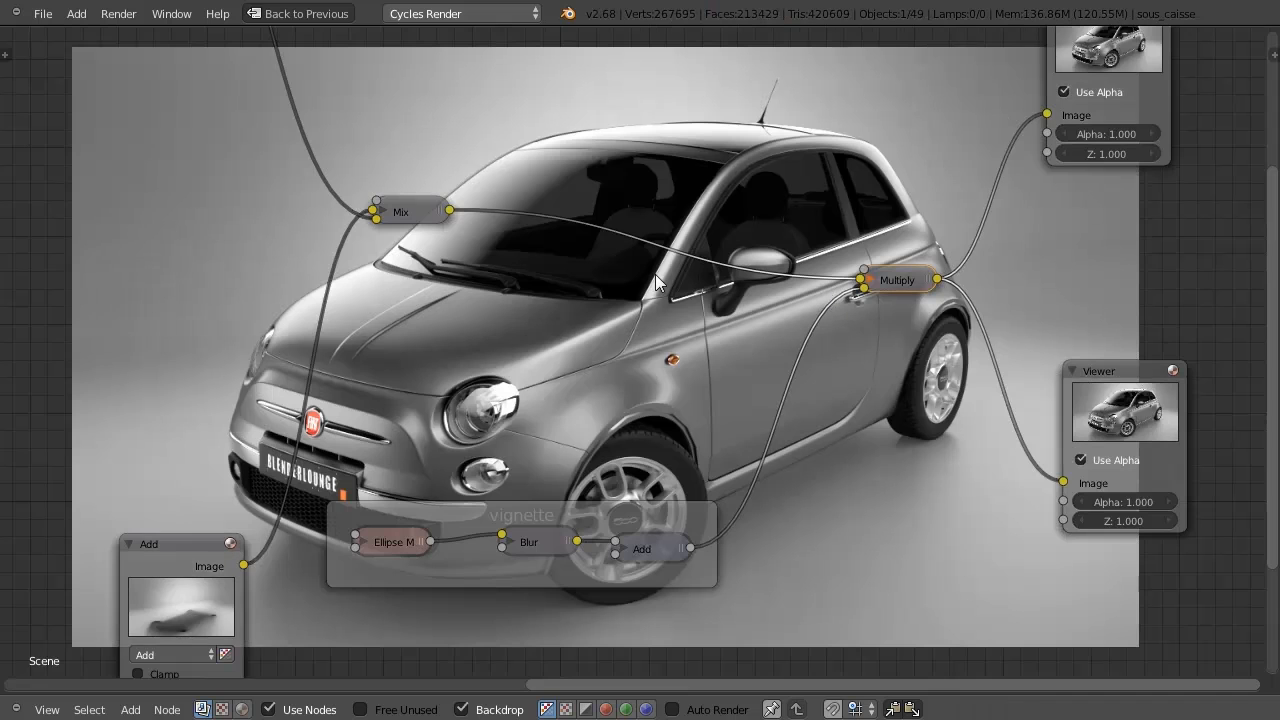
{"action": "middle_click_drag", "start_coordinate": [487, 303], "coordinate": [563, 474]}
{"action": "middle_click_drag", "start_coordinate": [874, 330], "coordinate": [513, 309]}
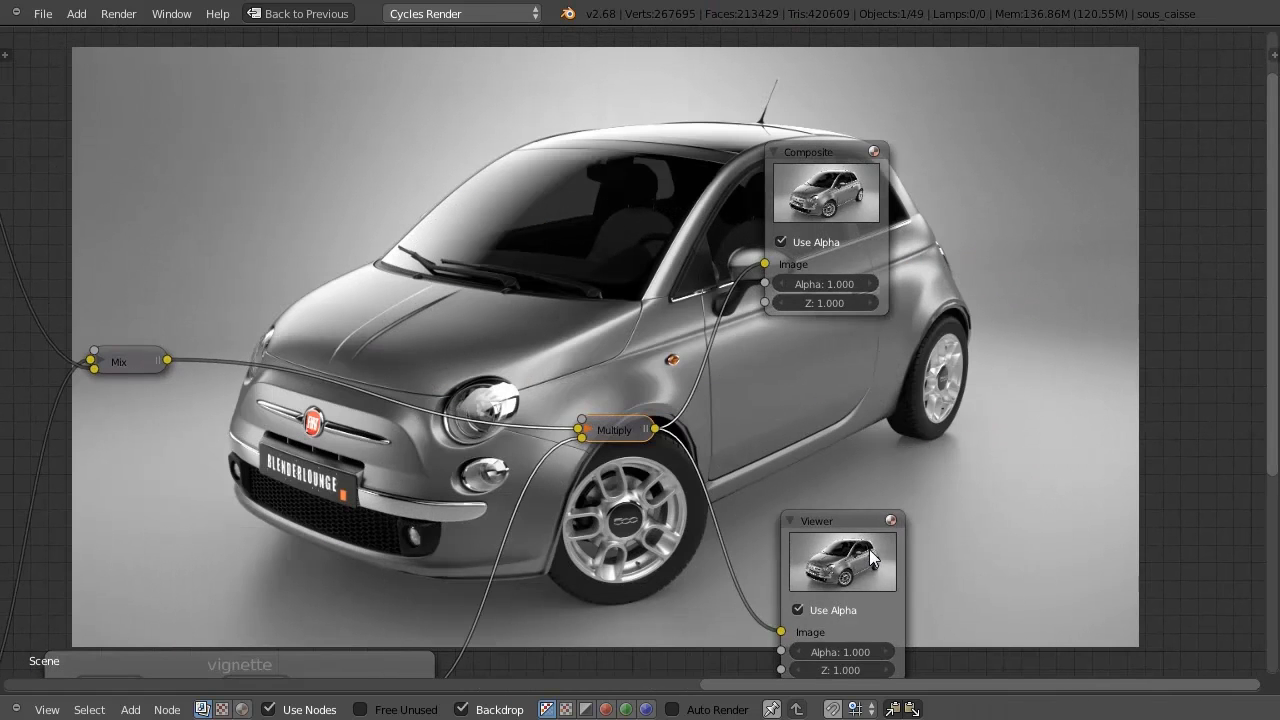
{"action": "left_click_drag", "start_coordinate": [867, 550], "coordinate": [839, 527]}
{"action": "left_click_drag", "start_coordinate": [832, 186], "coordinate": [835, 192]}
Clear the nodes from in front of the backdrop and examine the final composited car image enlarged.
{"action": "middle_click_drag", "start_coordinate": [549, 340], "coordinate": [1005, 283]}
{"action": "scroll", "coordinate": [1005, 283], "scroll_direction": "down", "scroll_amount": 3}
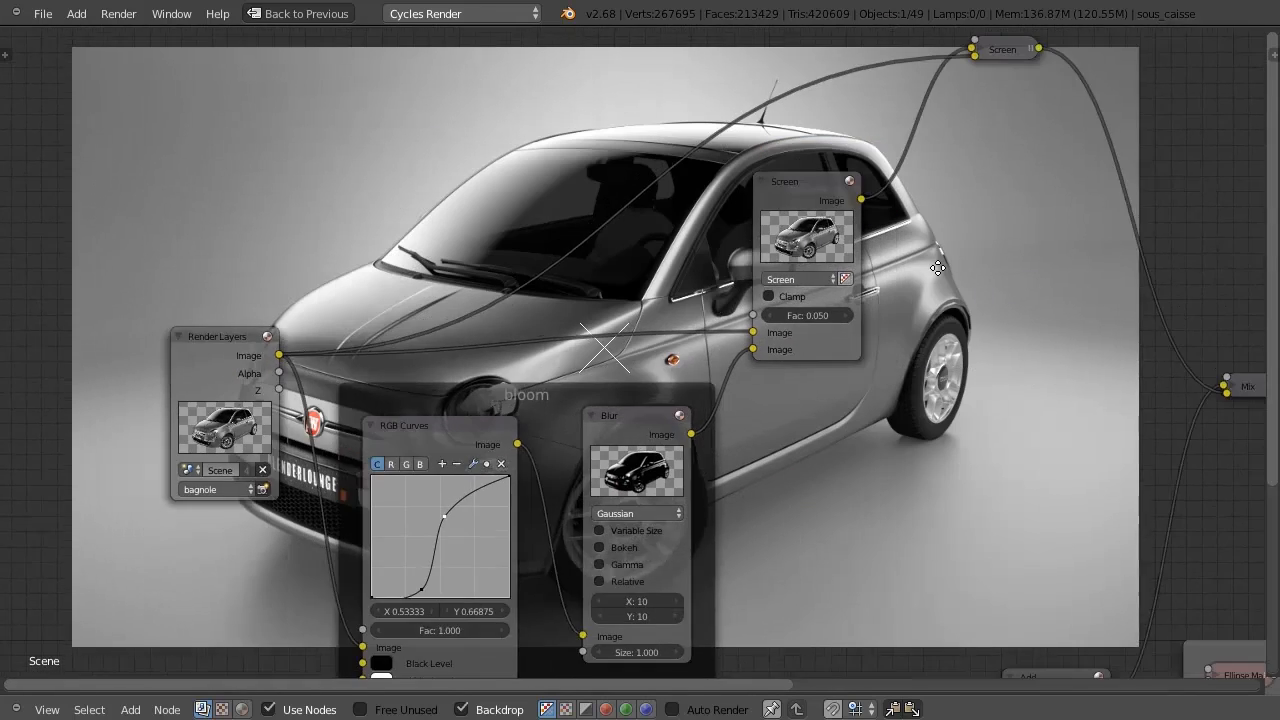
{"action": "middle_click_drag", "start_coordinate": [974, 219], "coordinate": [750, 717]}
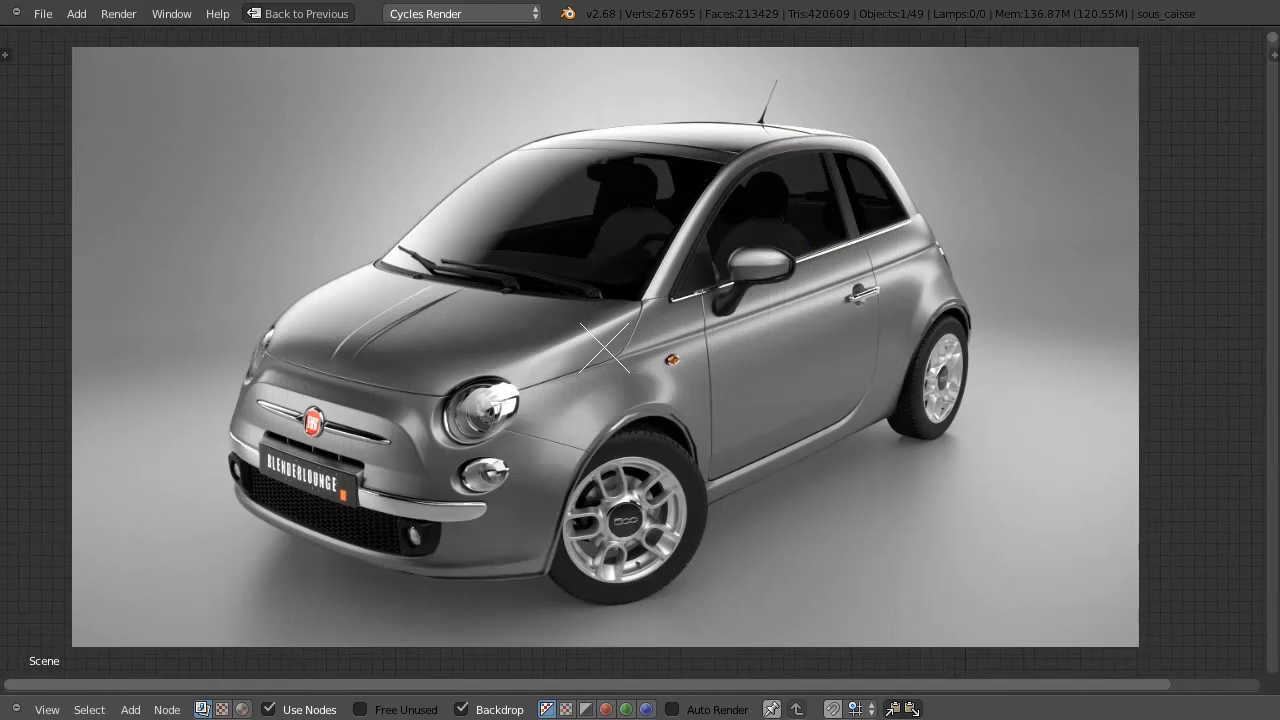
{"action": "key", "text": "alt+v"}
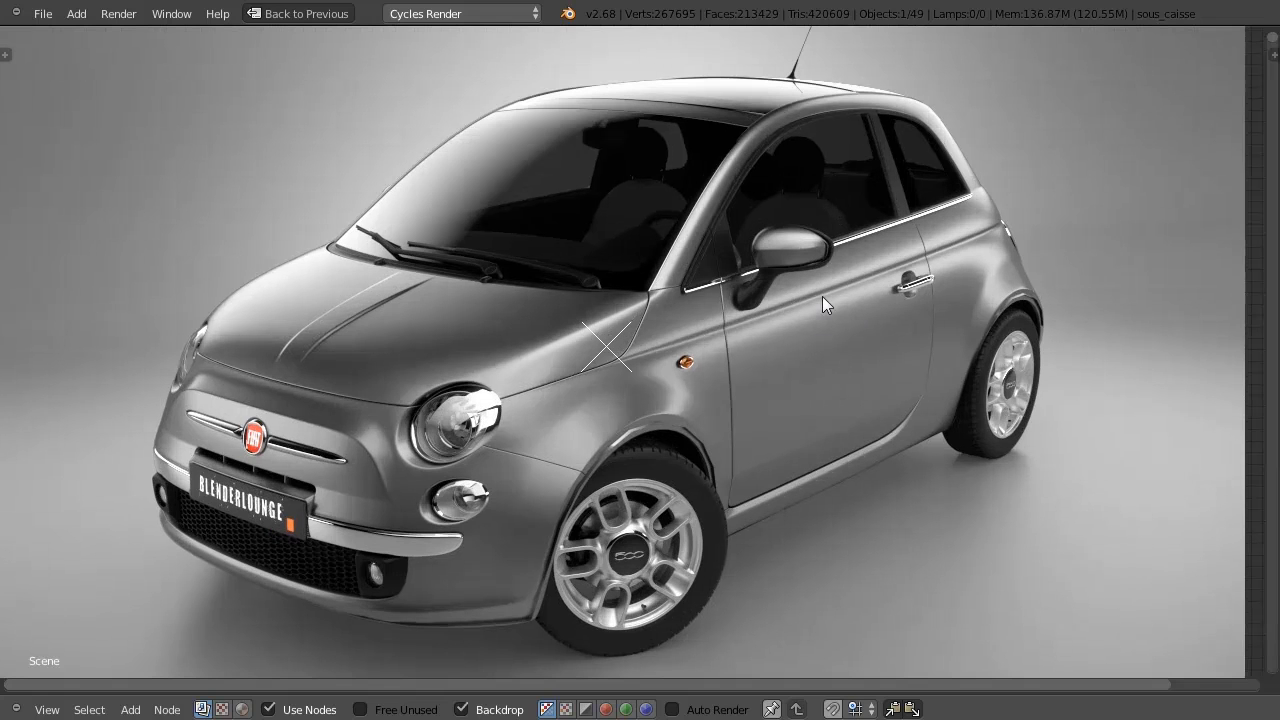
{"action": "middle_click_drag", "start_coordinate": [911, 384], "coordinate": [928, 360]}
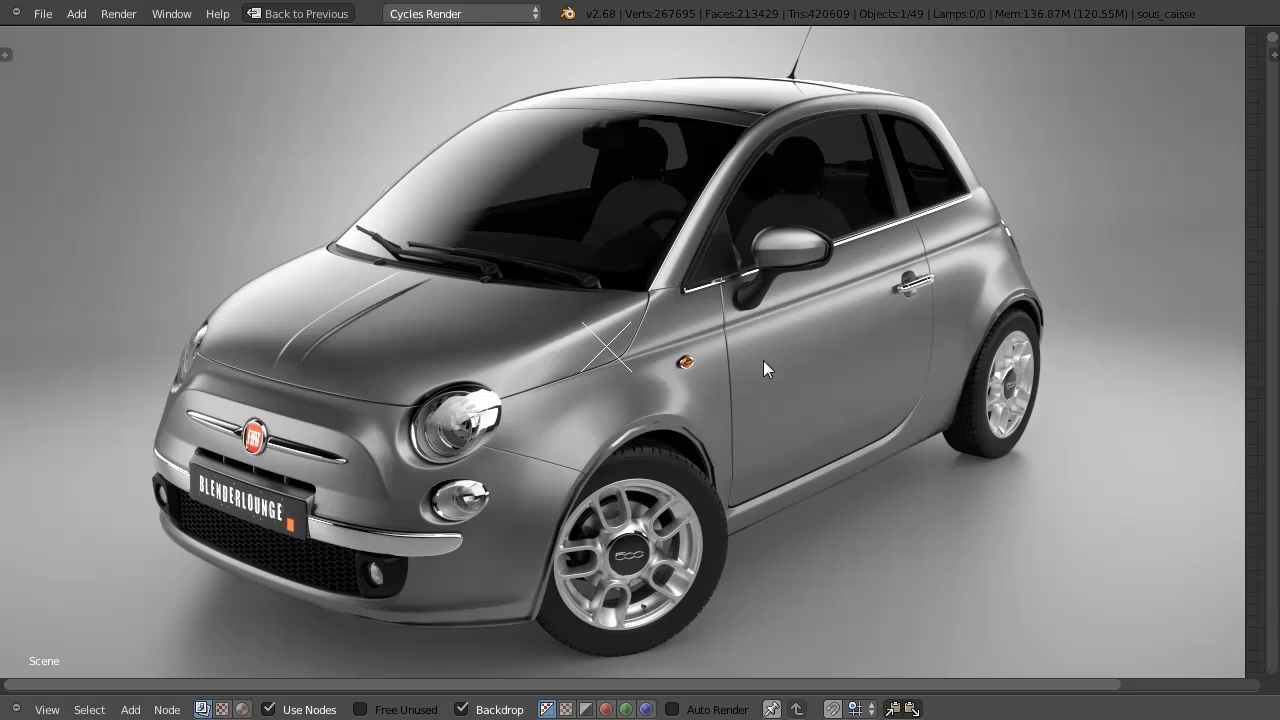